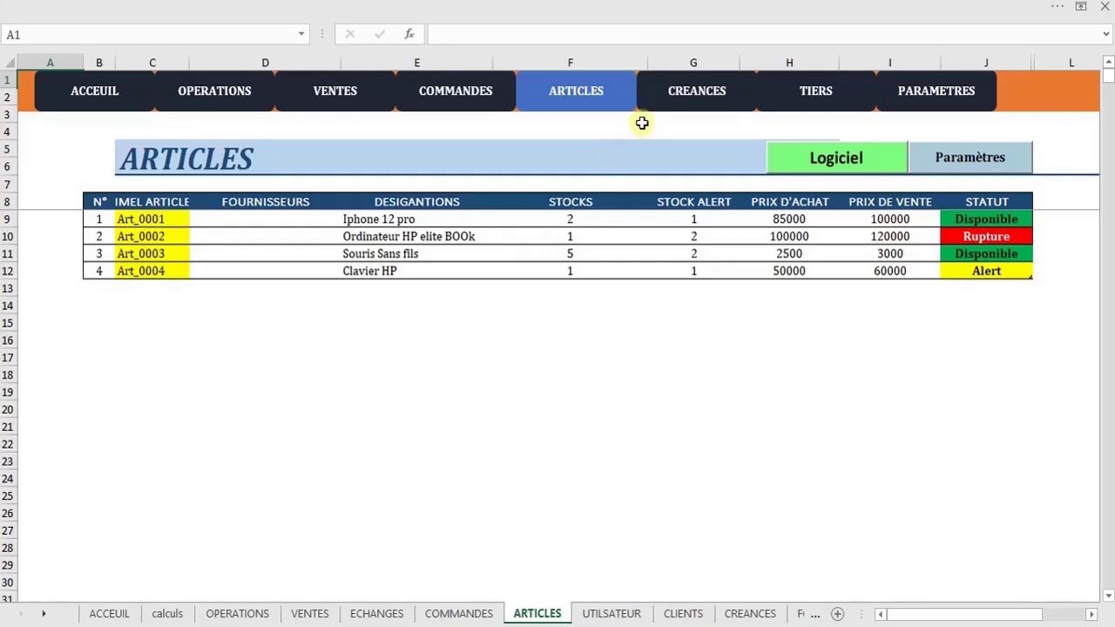
Review the CREANCES debts sheet and the BDD CLIENTS and BDD FOURNISSEURS lists, then go to PARAMETRES
left_click(688, 96)
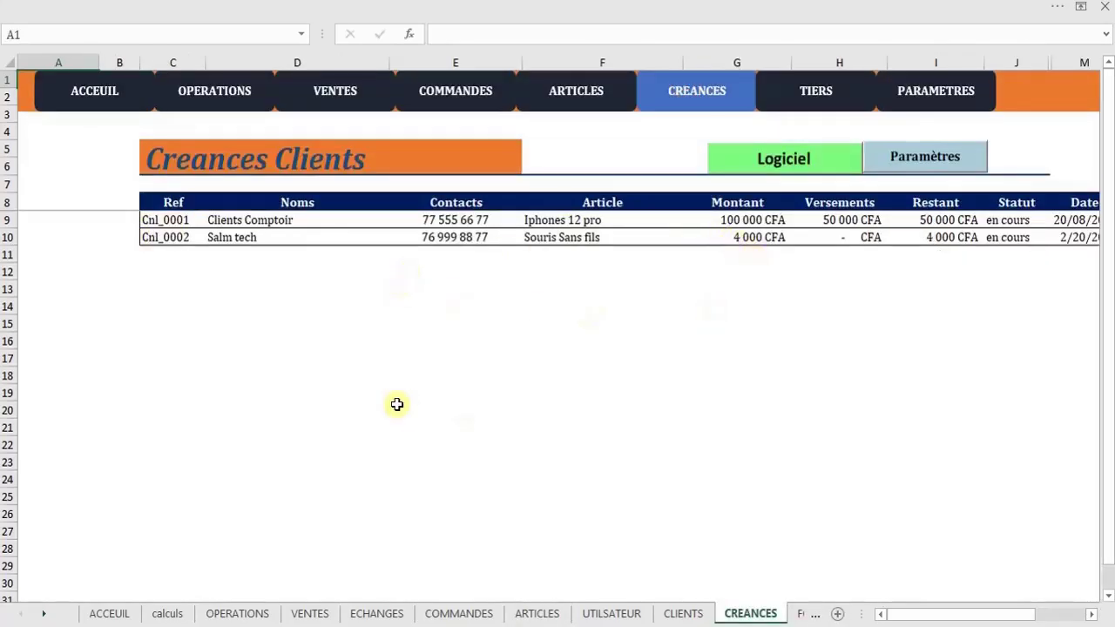
left_click_drag(923, 617, 976, 620)
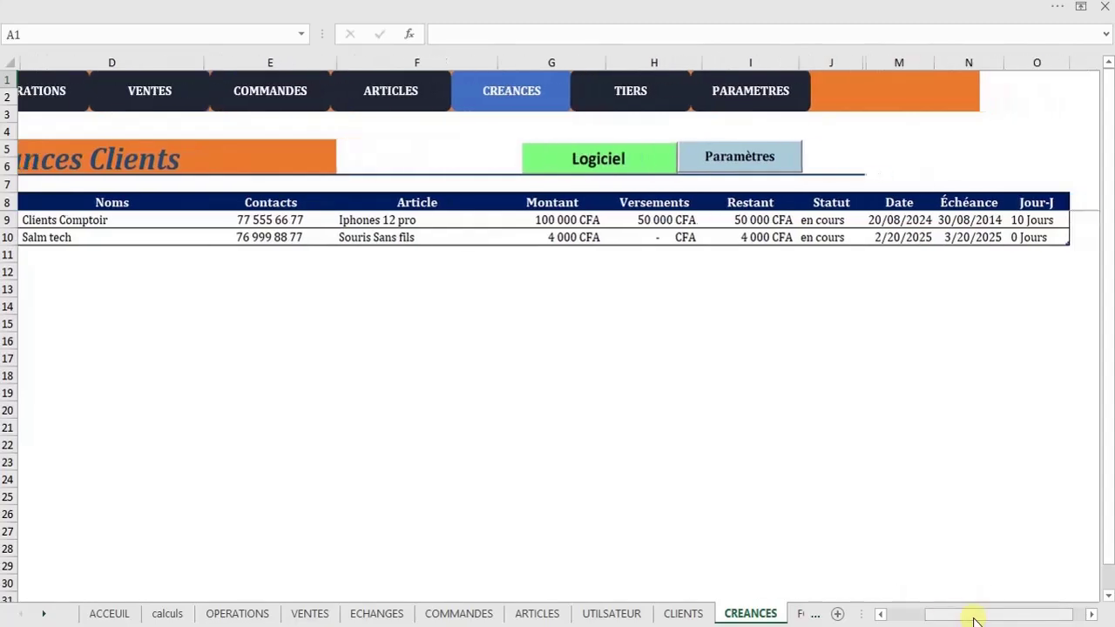
left_click(640, 88)
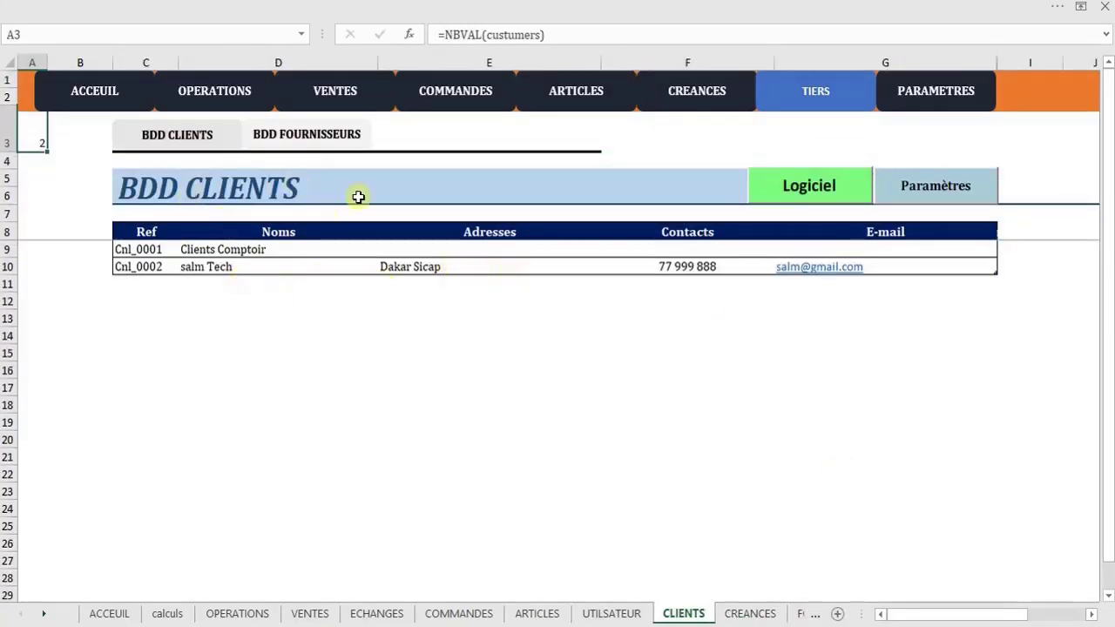
left_click(276, 138)
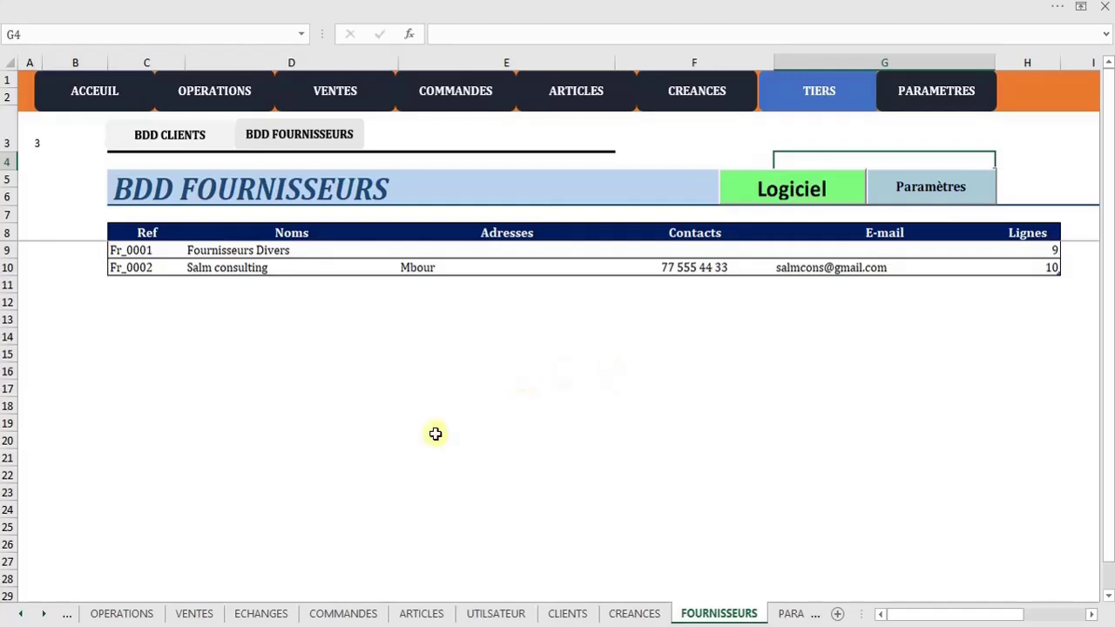
left_click(185, 148)
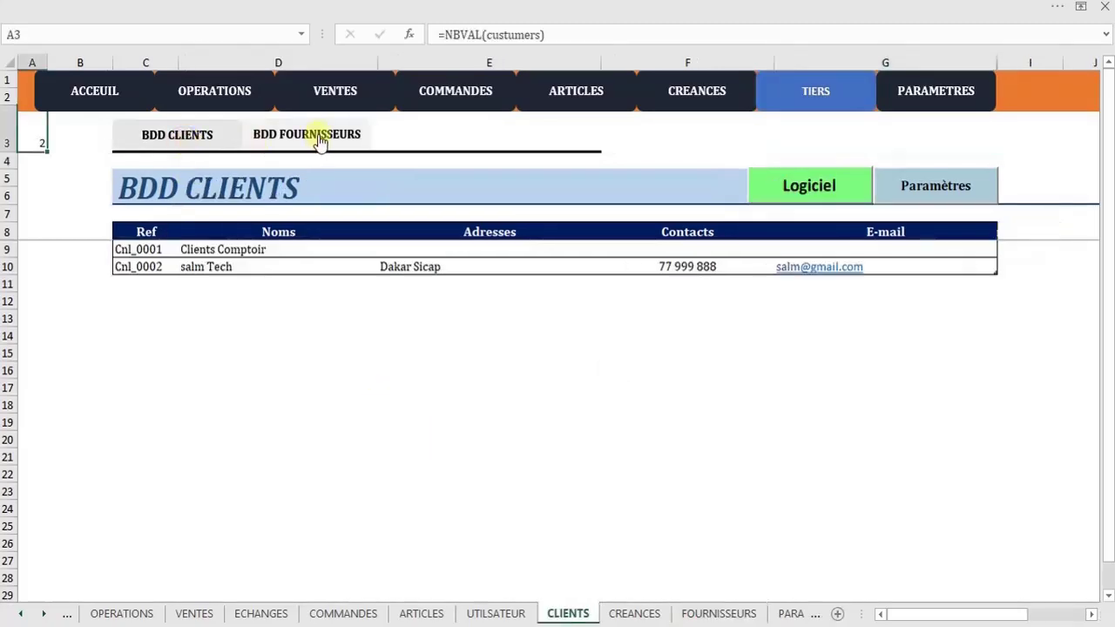
left_click(319, 138)
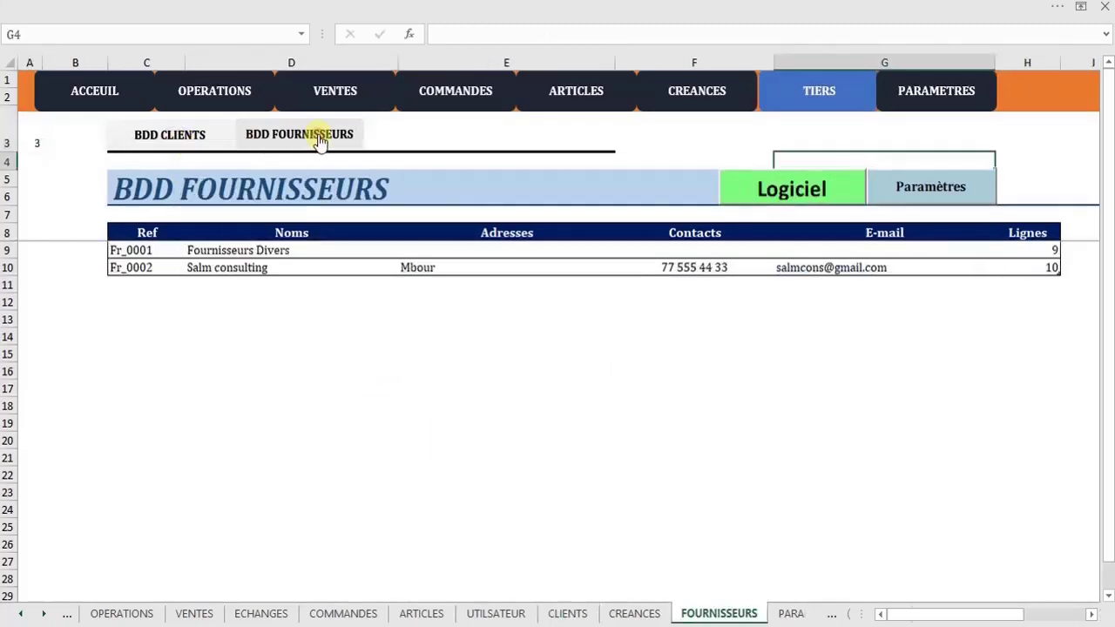
left_click(923, 101)
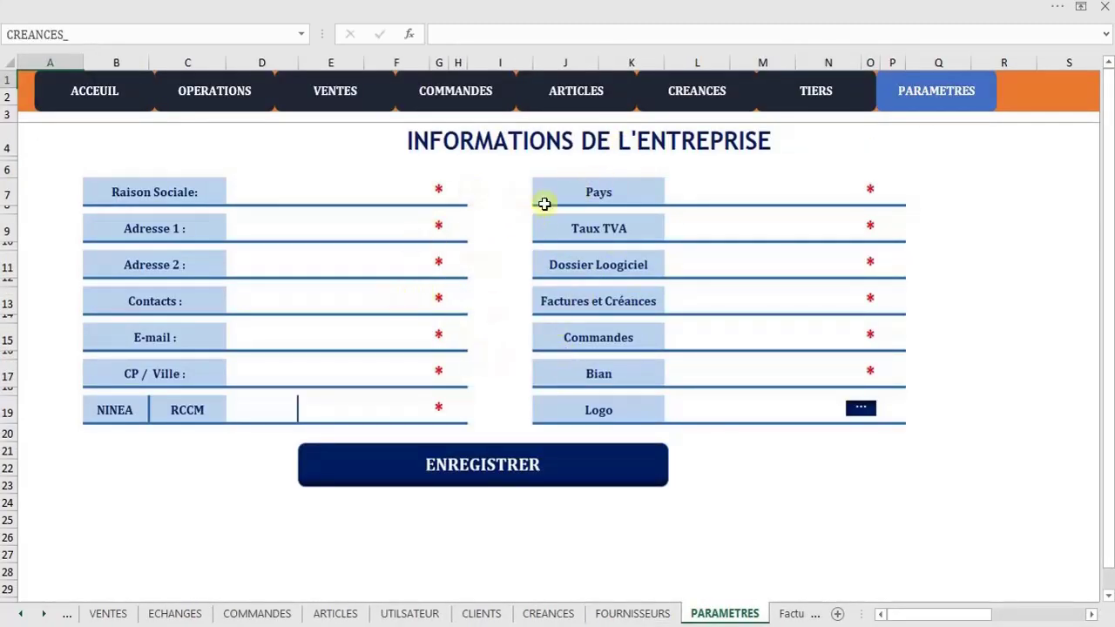
left_click(114, 99)
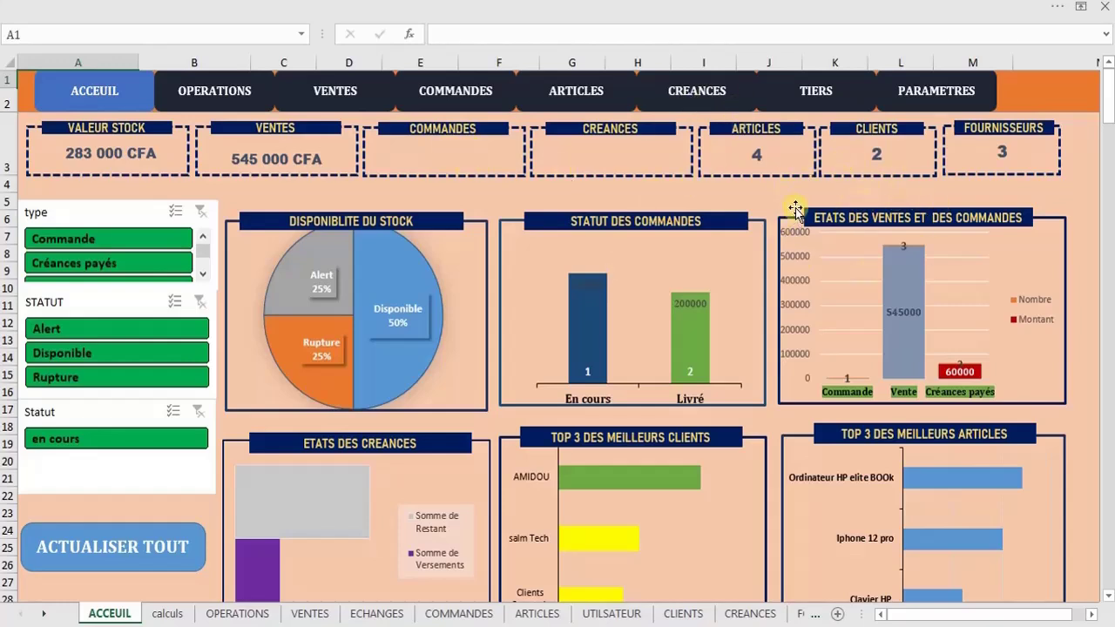
left_click(929, 108)
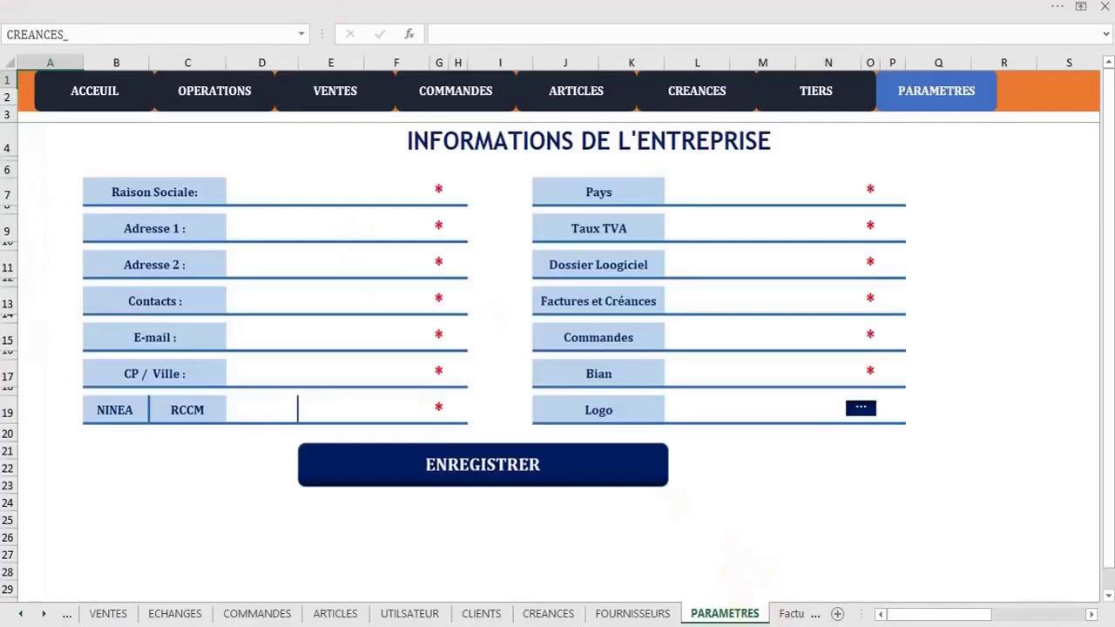
Enter the company name 'Salm tech' and the first address line on the form
left_click(548, 533)
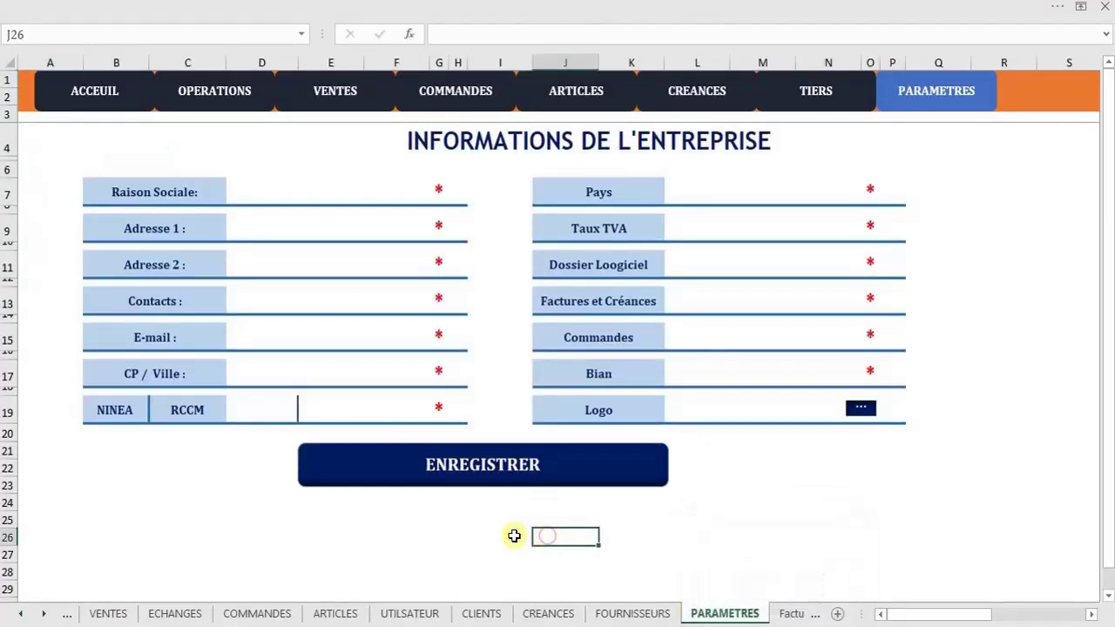
left_click(295, 188)
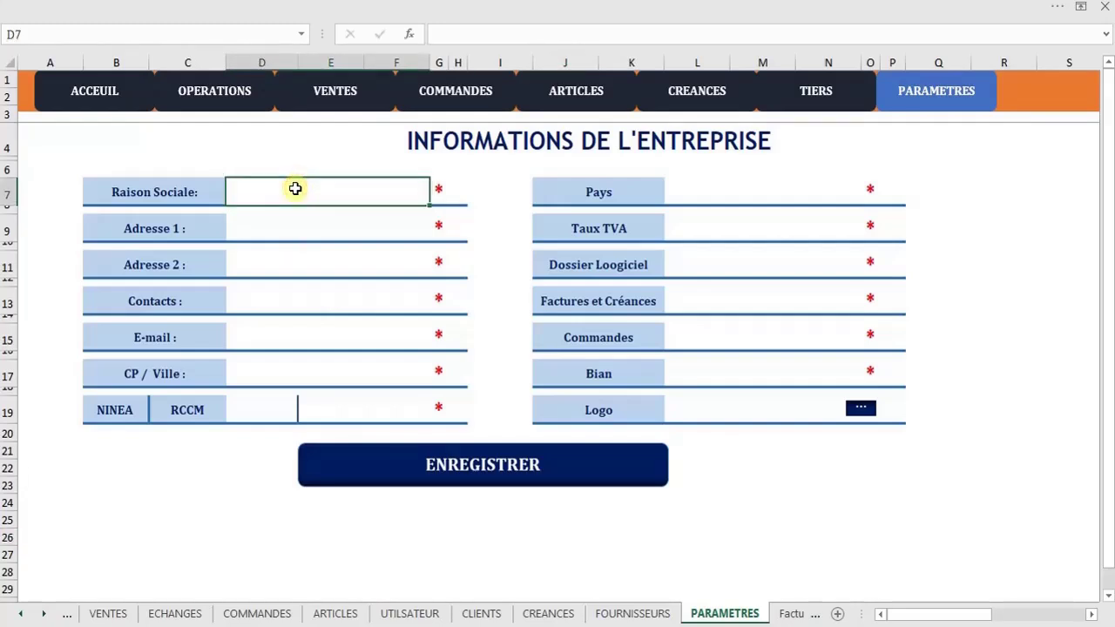
type("Salm tech")
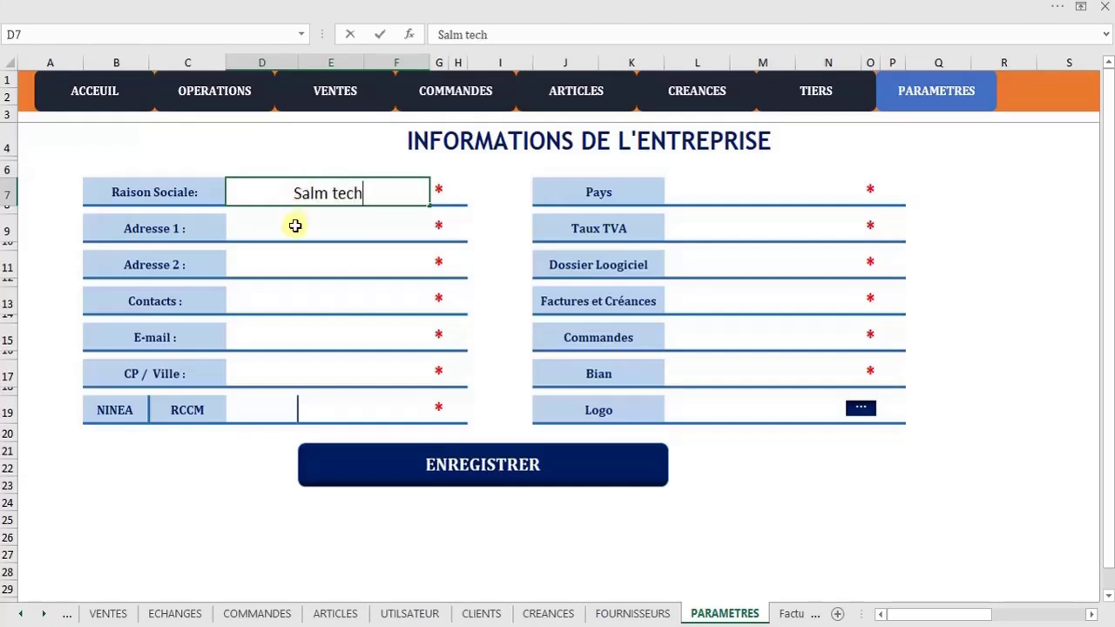
left_click(295, 226)
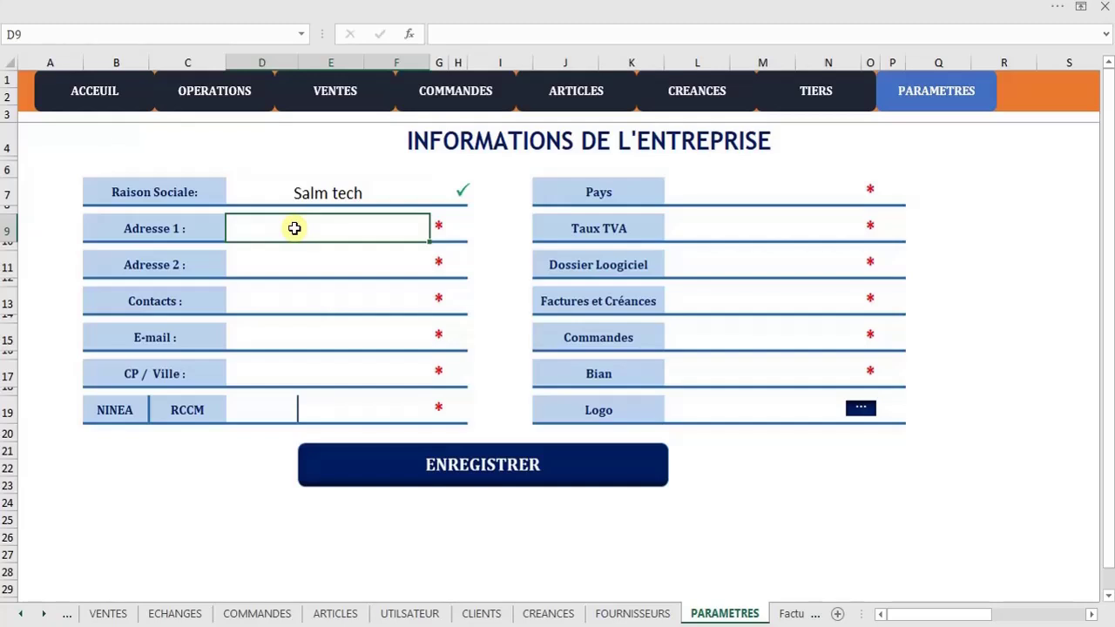
type("Dakar")
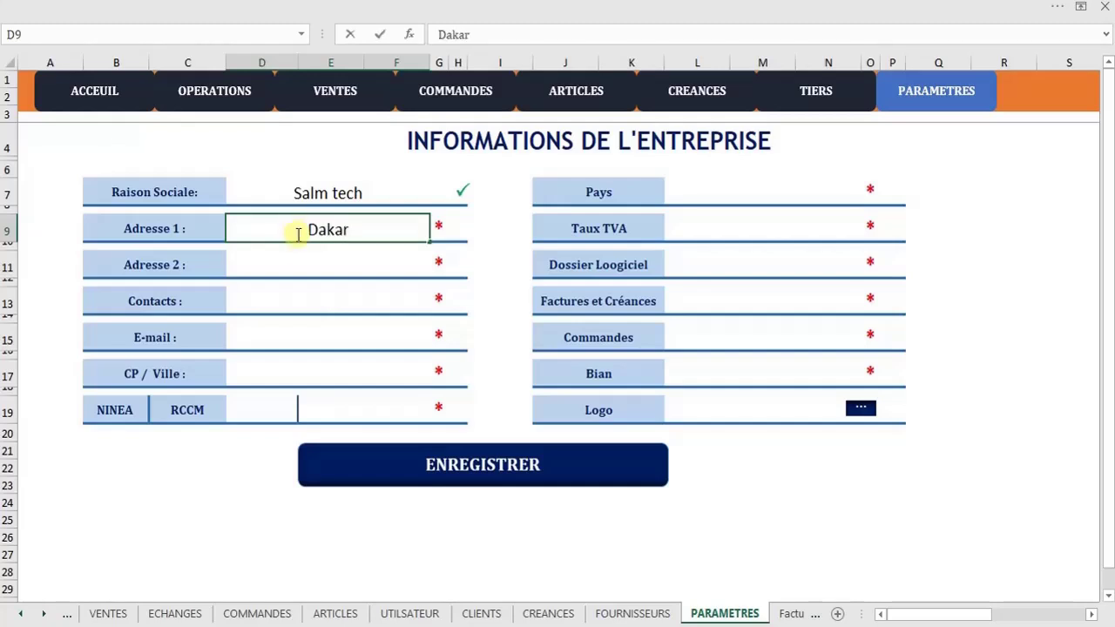
key("Return")
Fill in the second address line and the contact phone number, and start the e-mail address
left_click(299, 263)
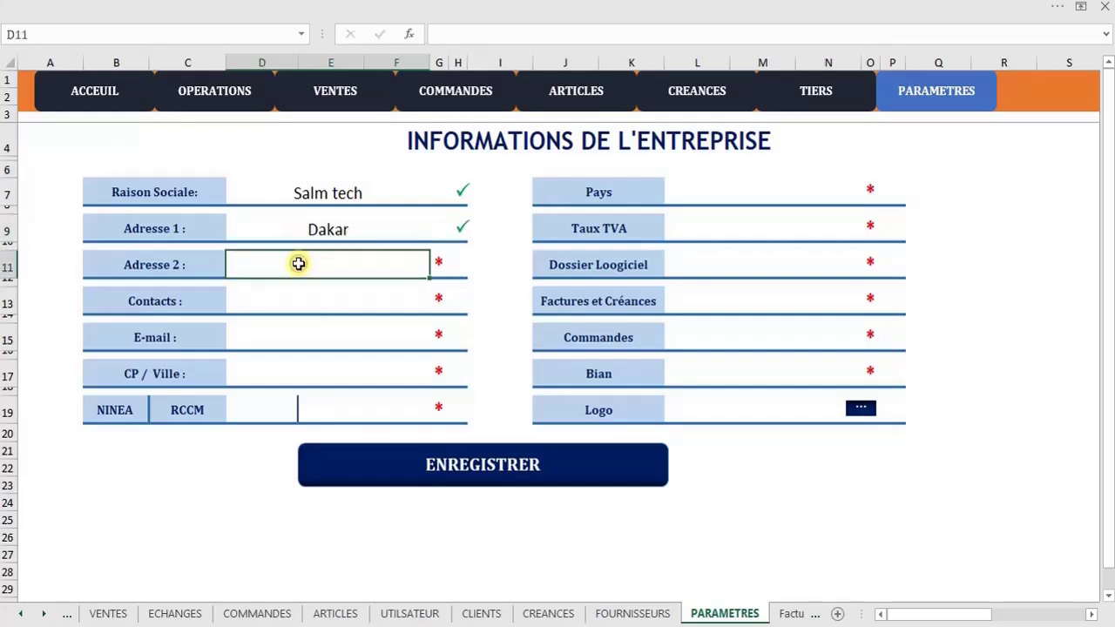
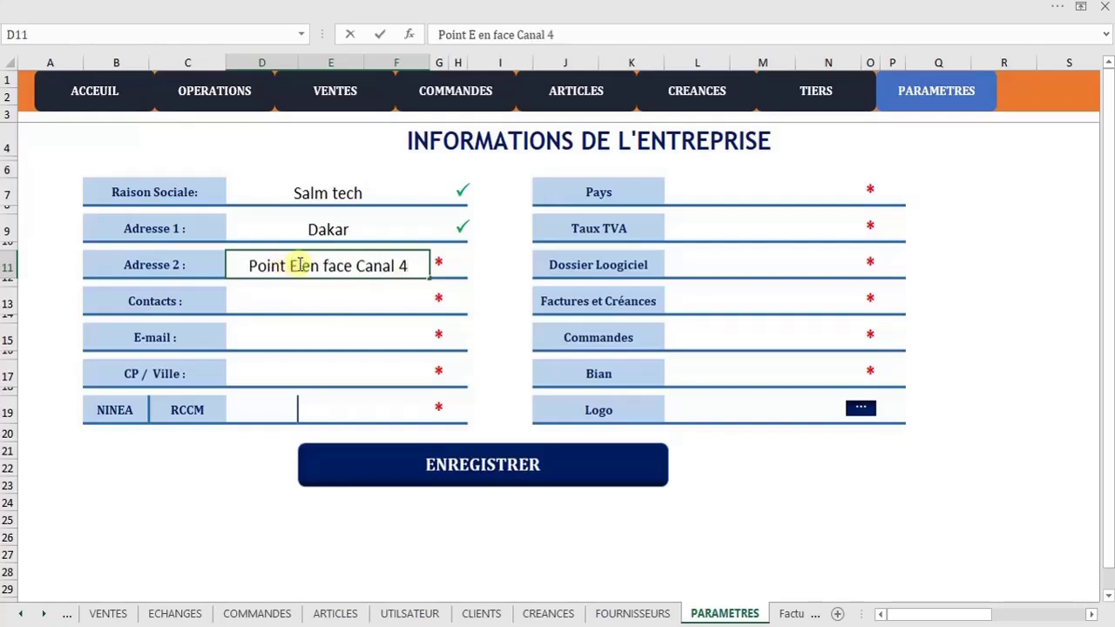
left_click(305, 301)
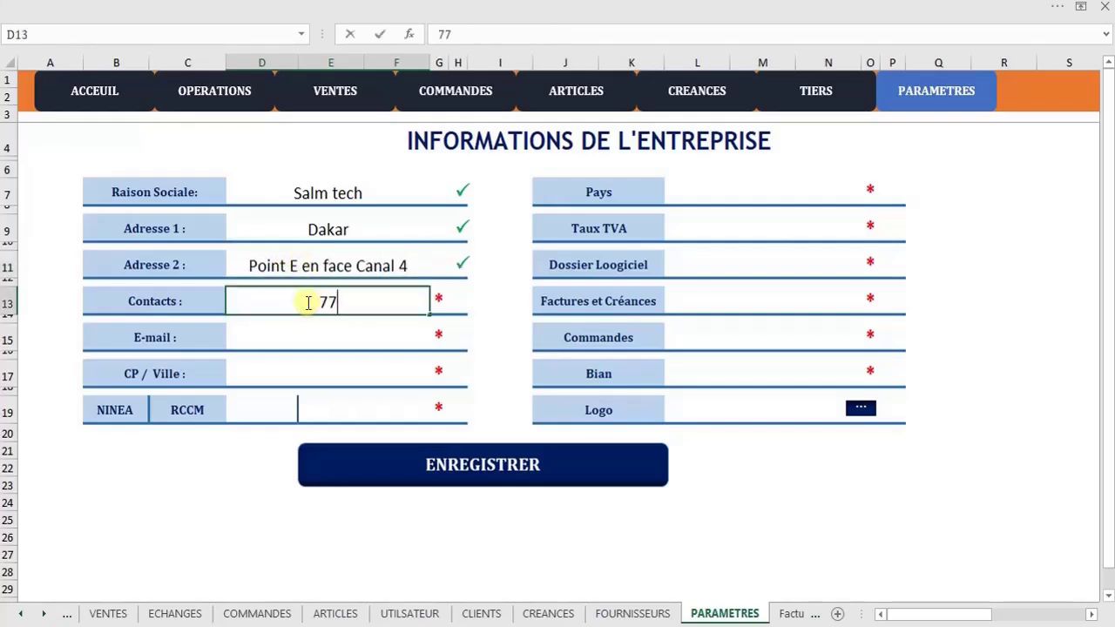
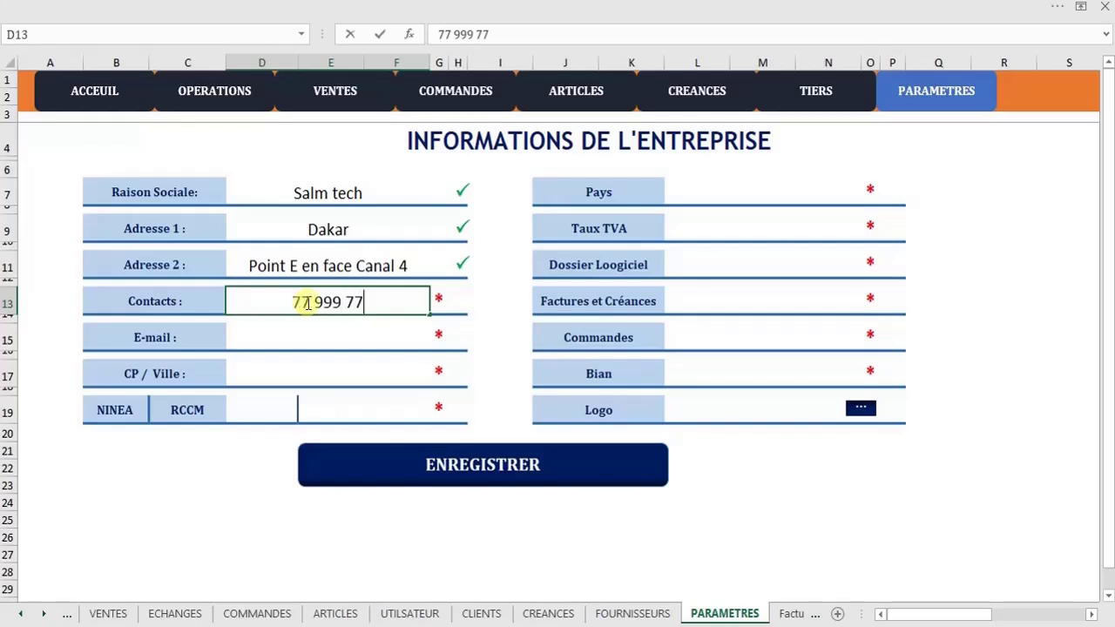
left_click(320, 347)
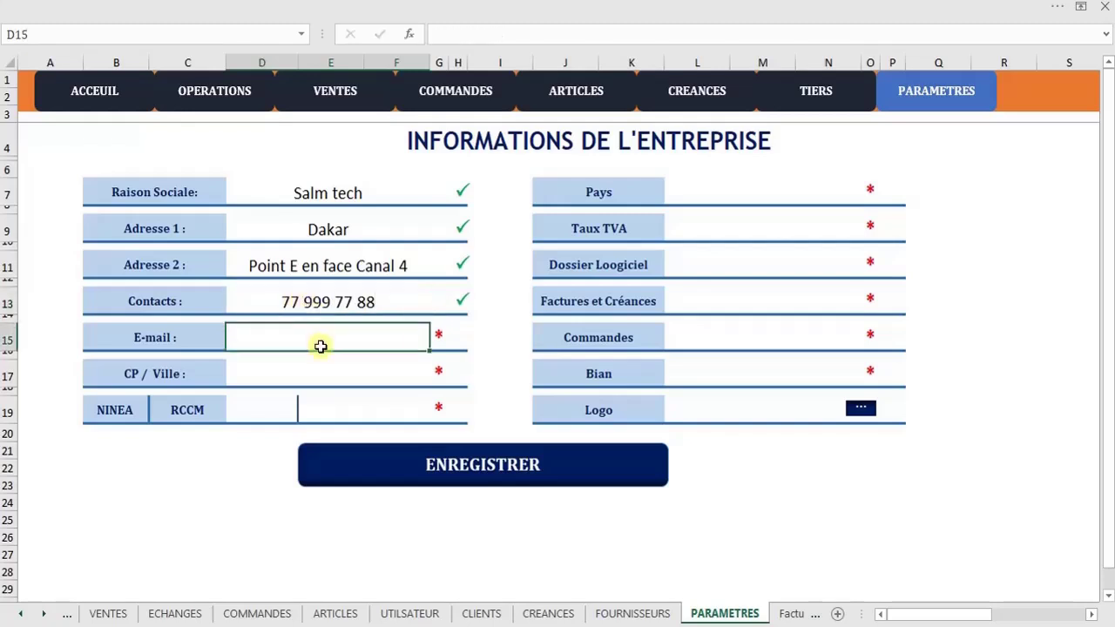
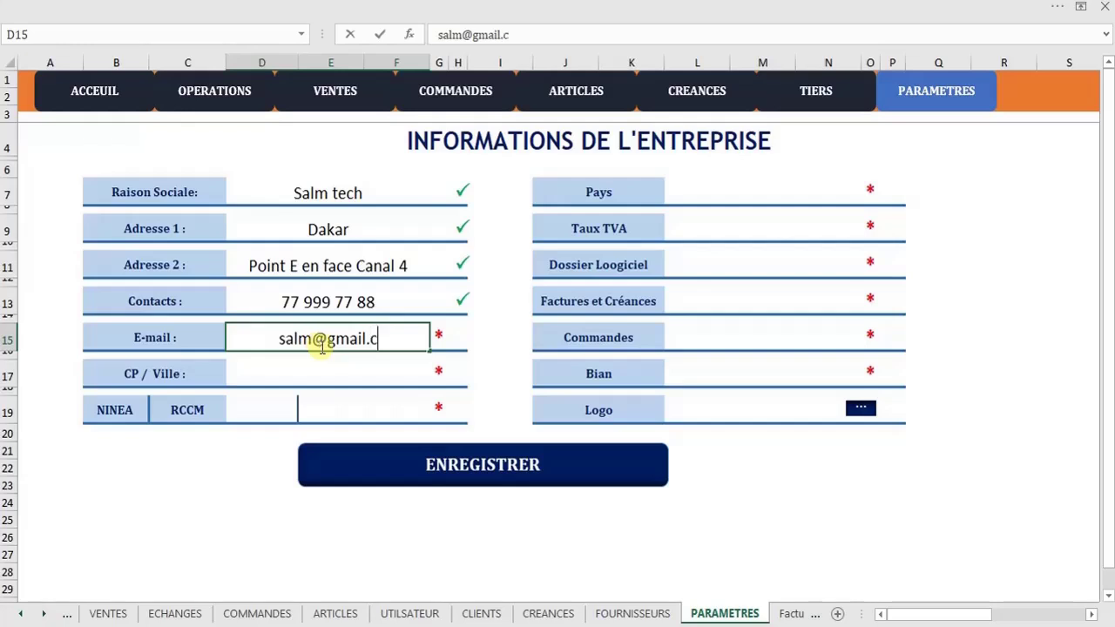
Enter the postcode and city, NINEA 123556 and RCCM DK_O15H23
left_click(319, 376)
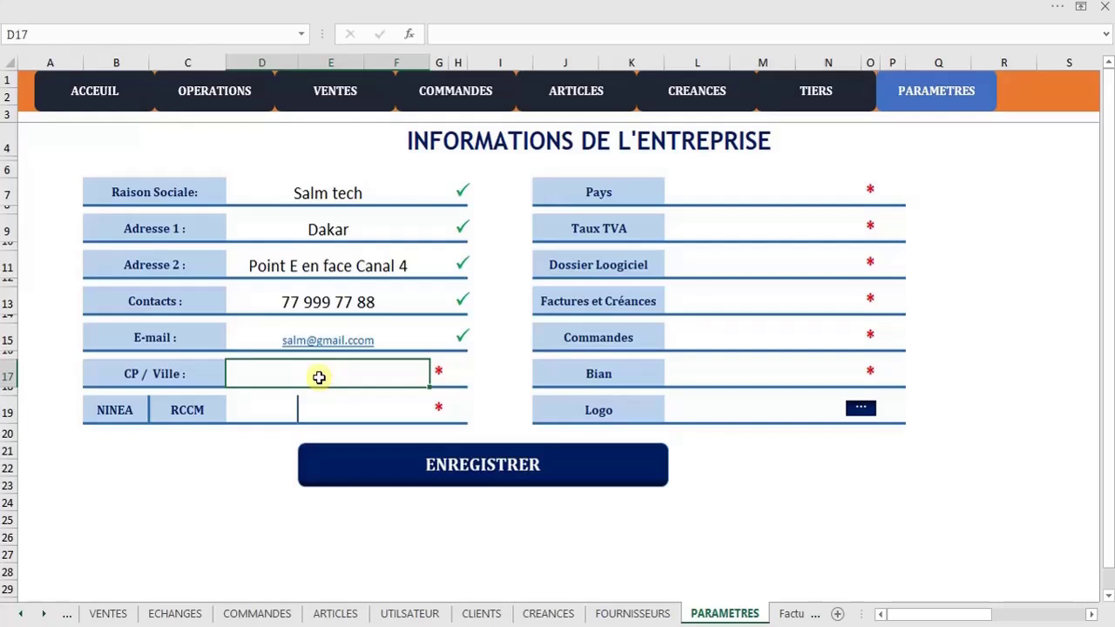
type("12")
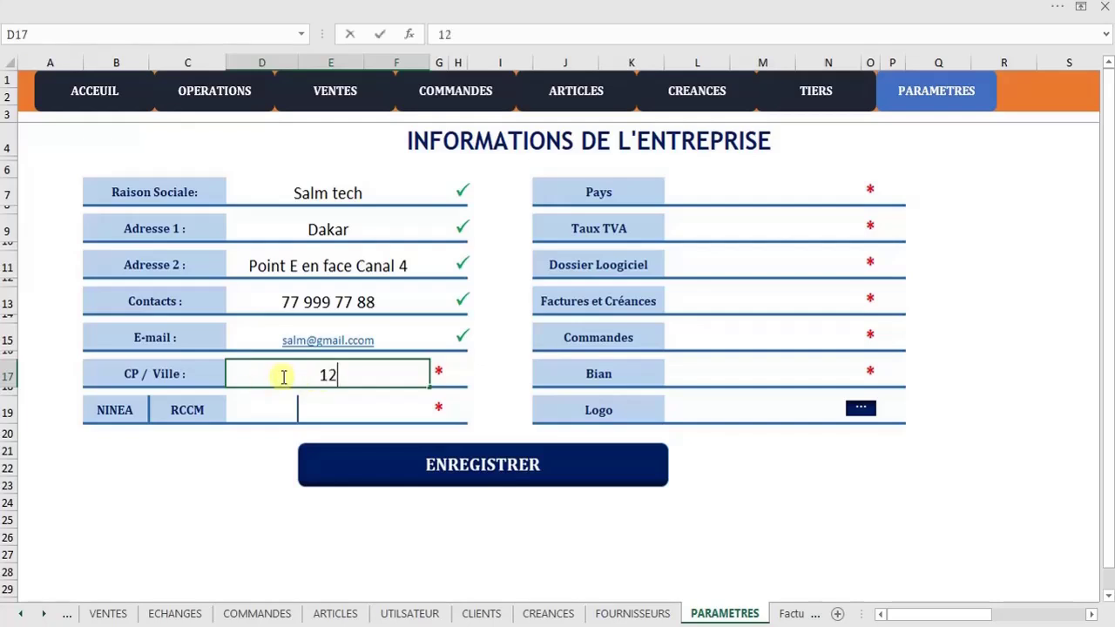
type("000")
type("DK")
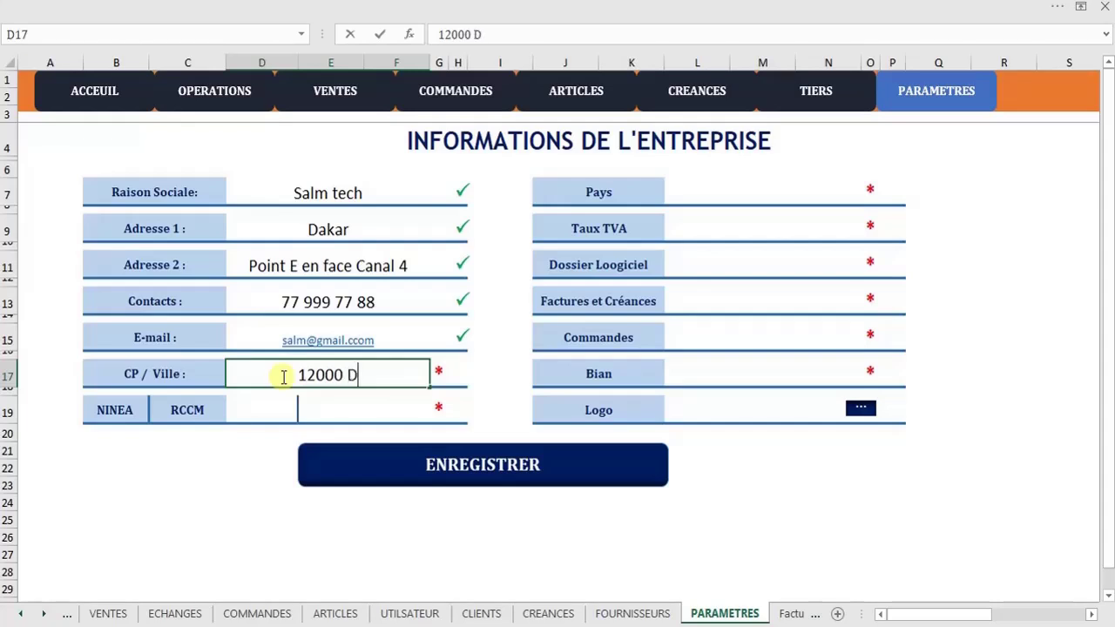
left_click(267, 406)
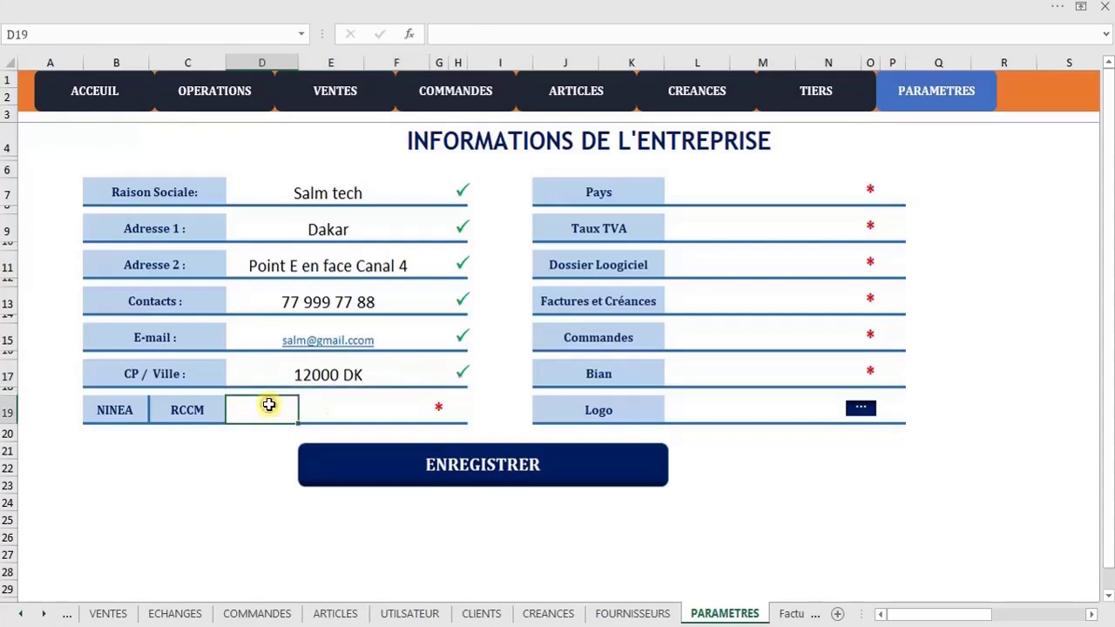
type("12355")
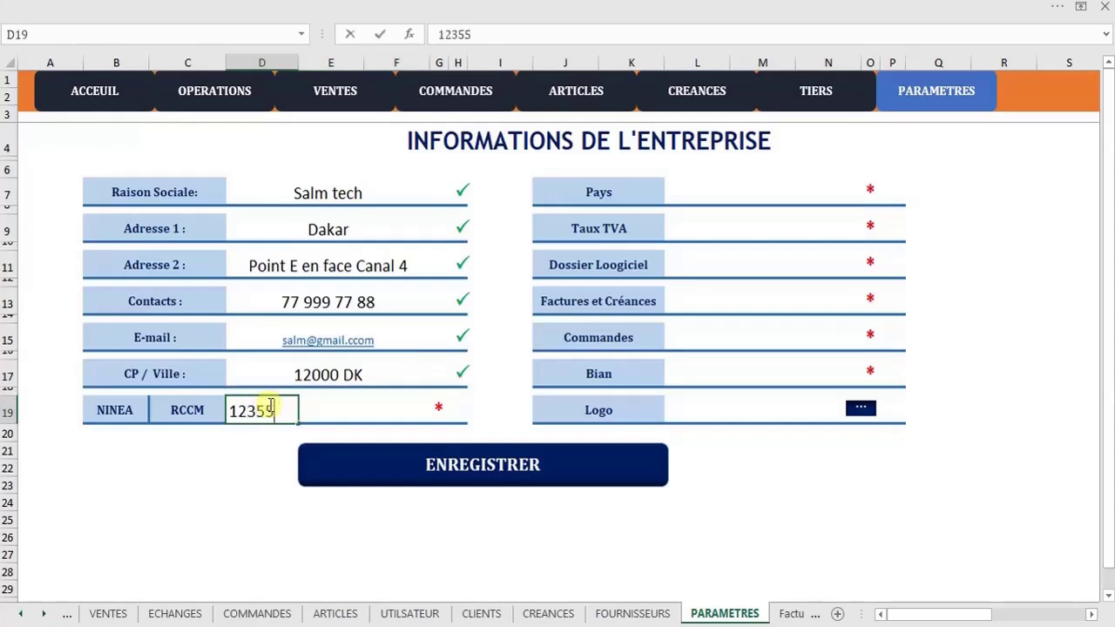
type("6")
left_click(324, 409)
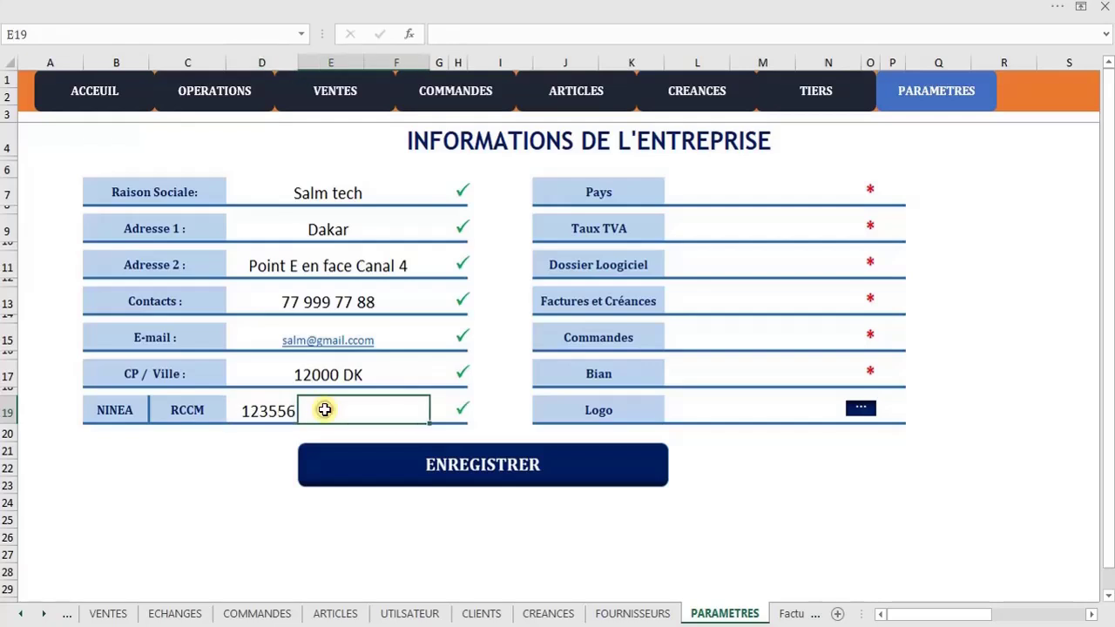
type("DK_")
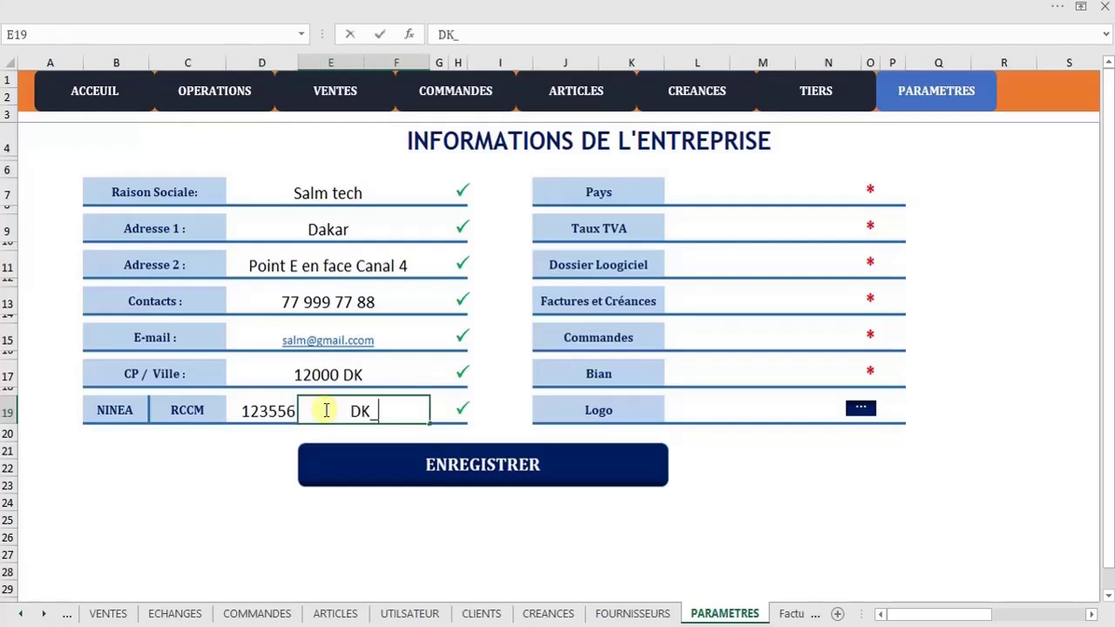
type("O1")
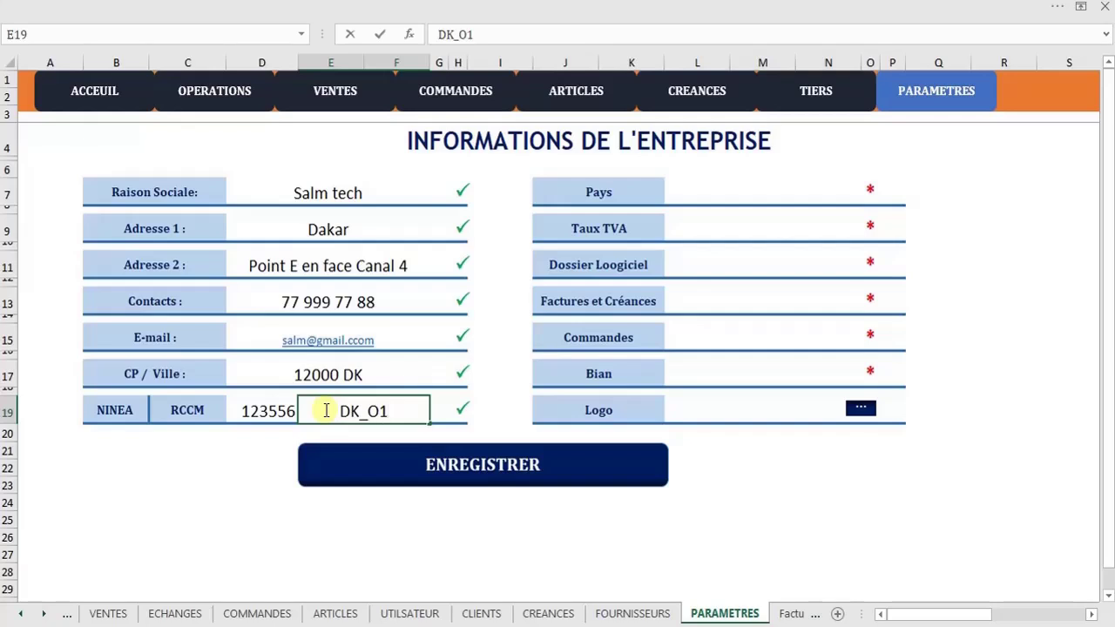
type("5H23")
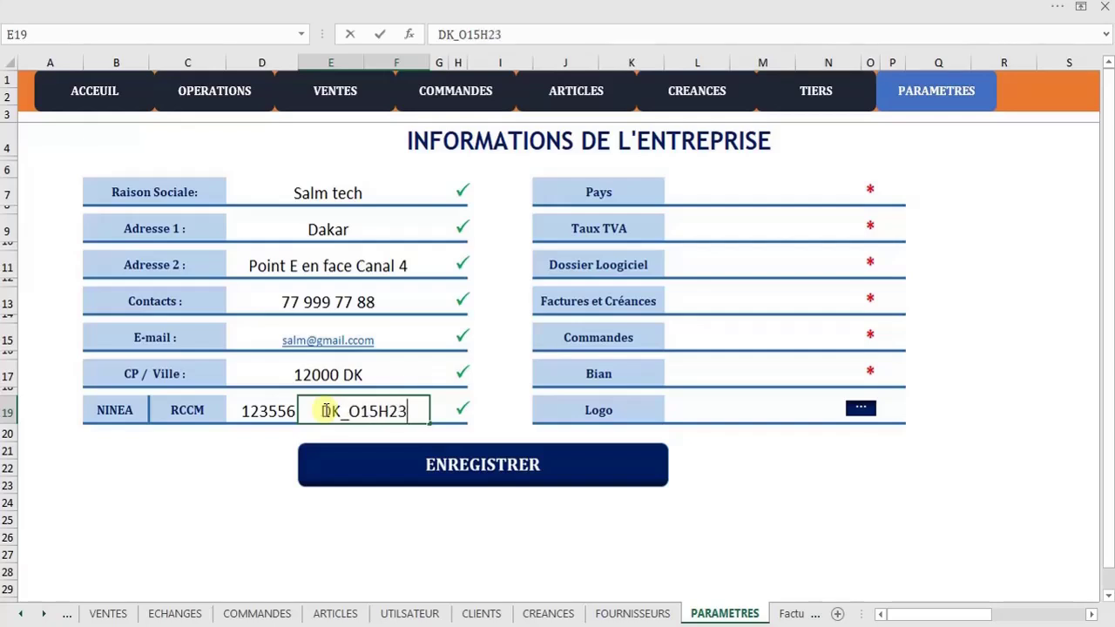
key("Return")
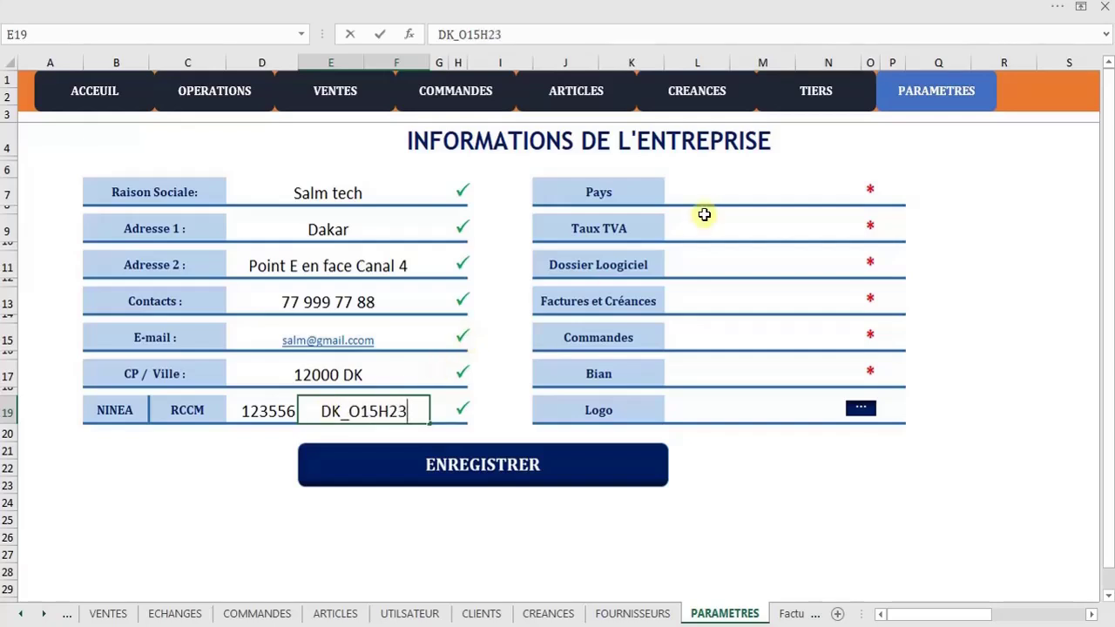
Set the country to Sénégal and the VAT rate to 18
left_click(711, 196)
type("Sé")
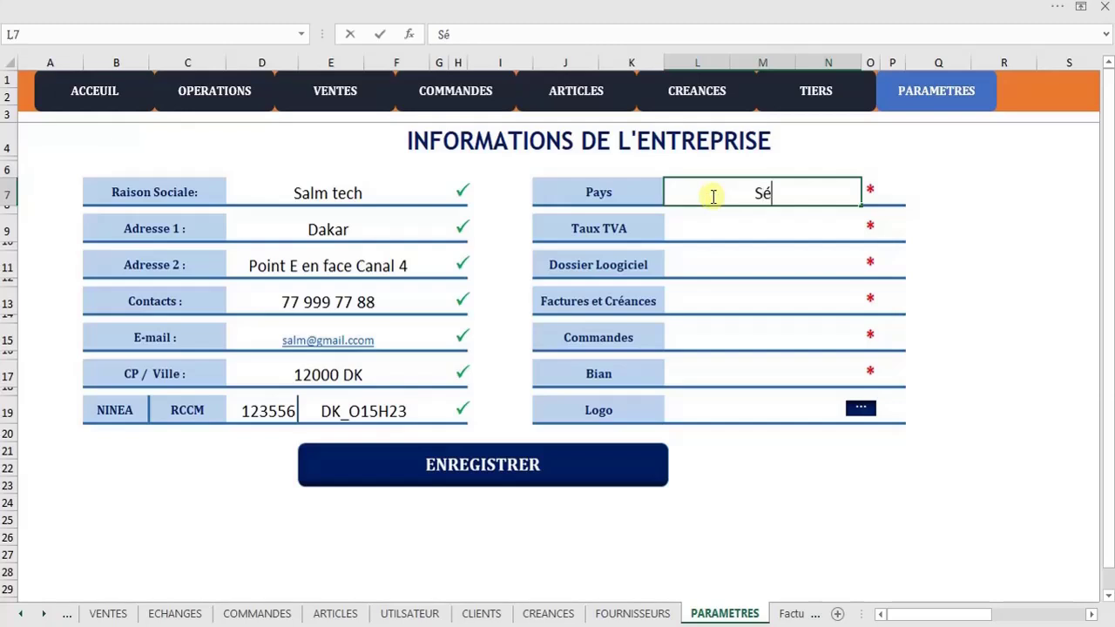
type("négam")
key("BackSpace")
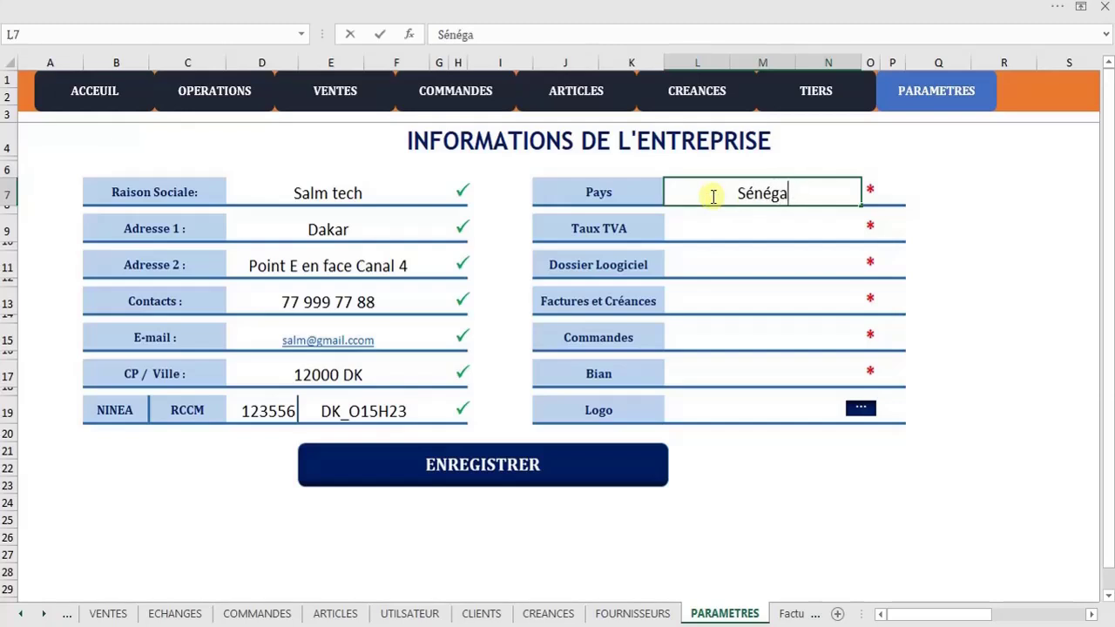
type("l")
left_click(715, 231)
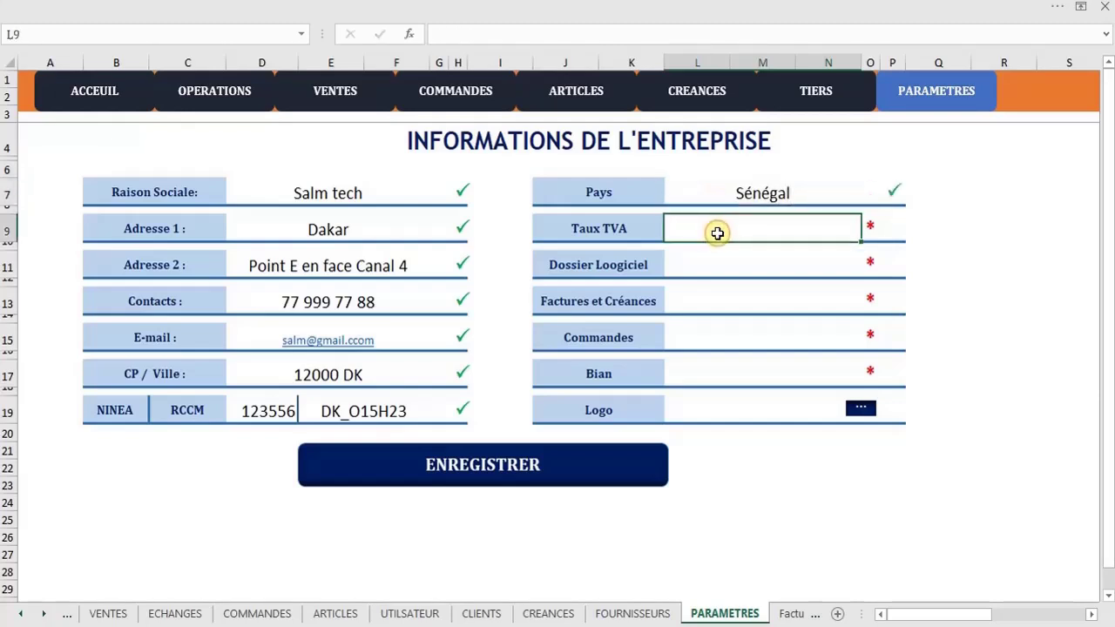
type("18")
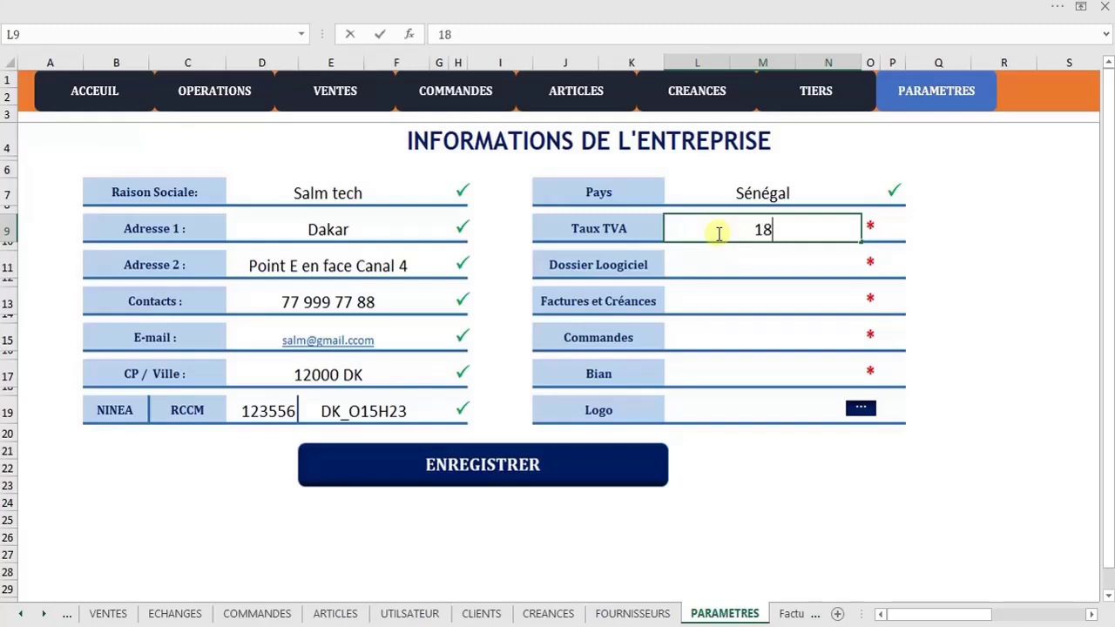
left_click(757, 265)
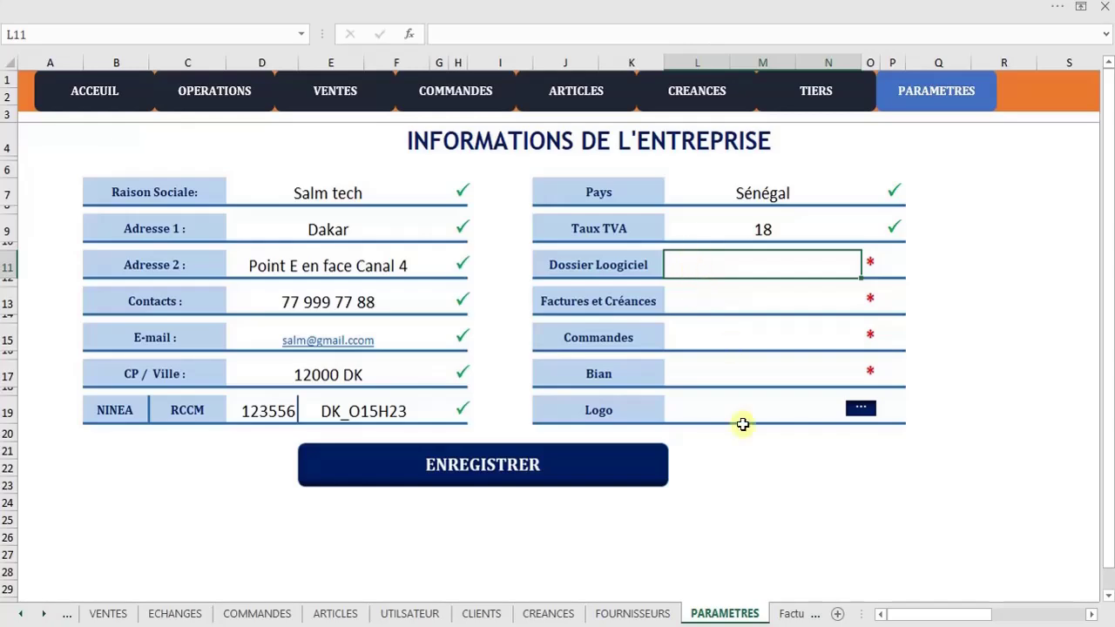
Name the folders logiciel, factures, commandes and états
left_click(723, 626)
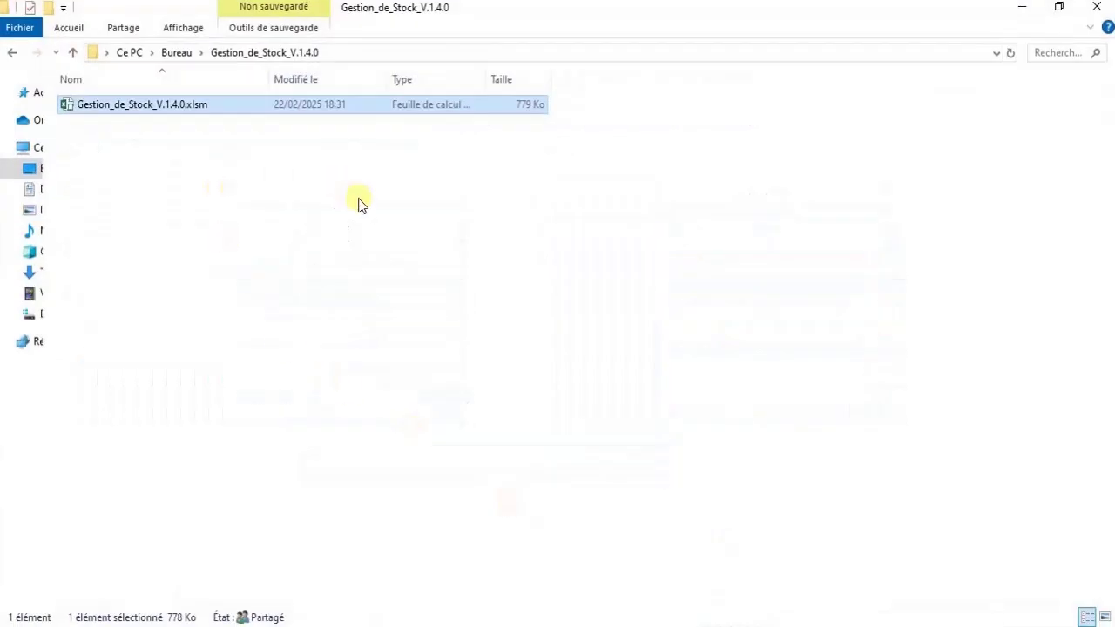
left_click(540, 378)
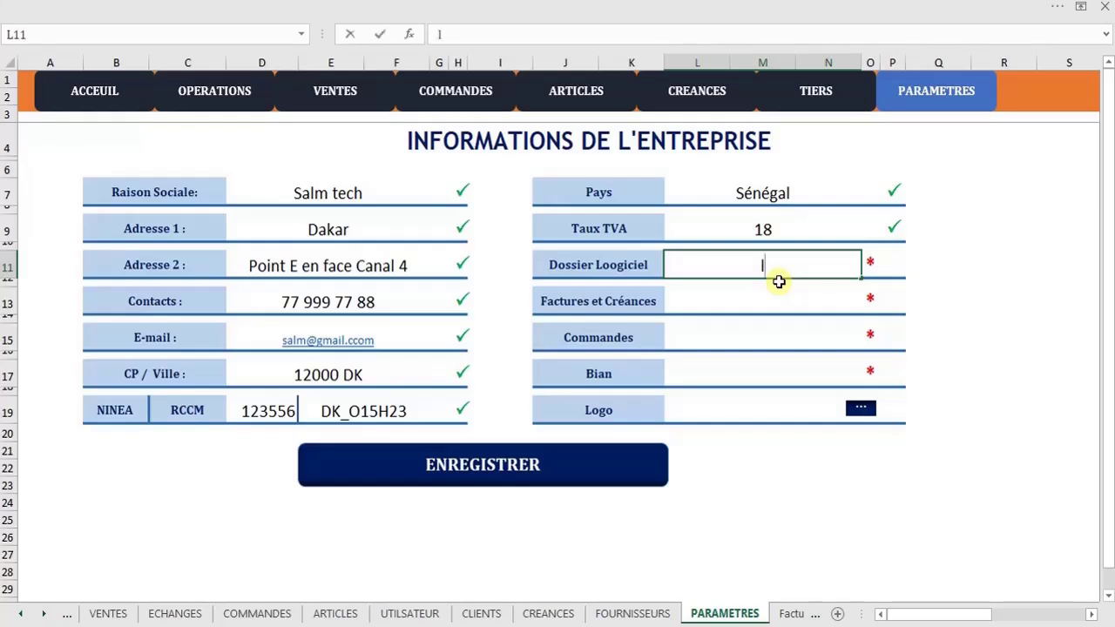
type("giciel")
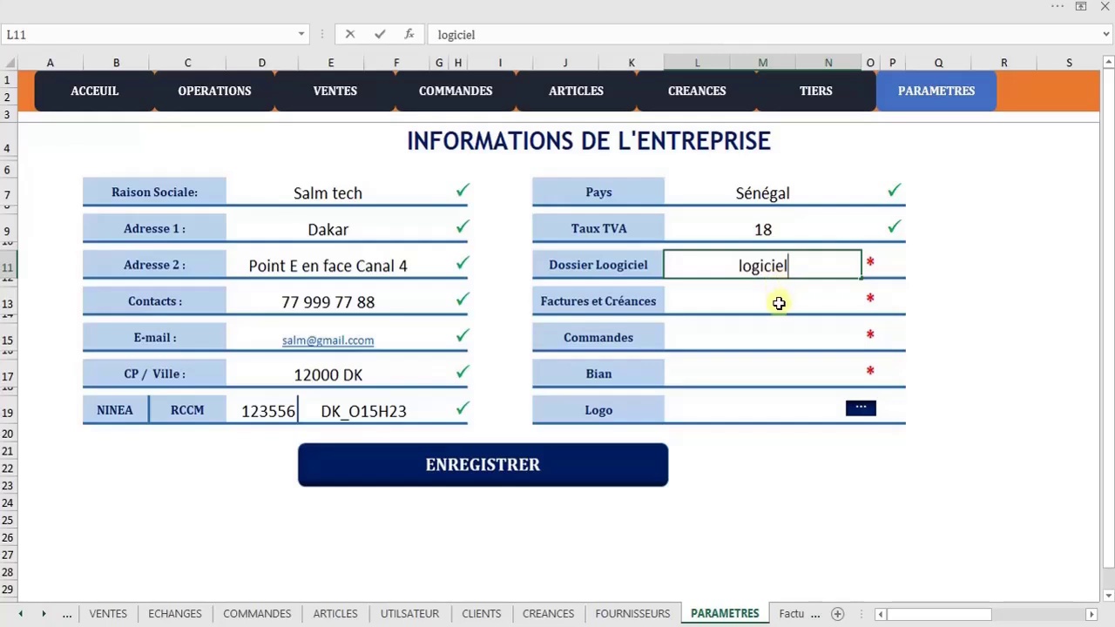
left_click(757, 298)
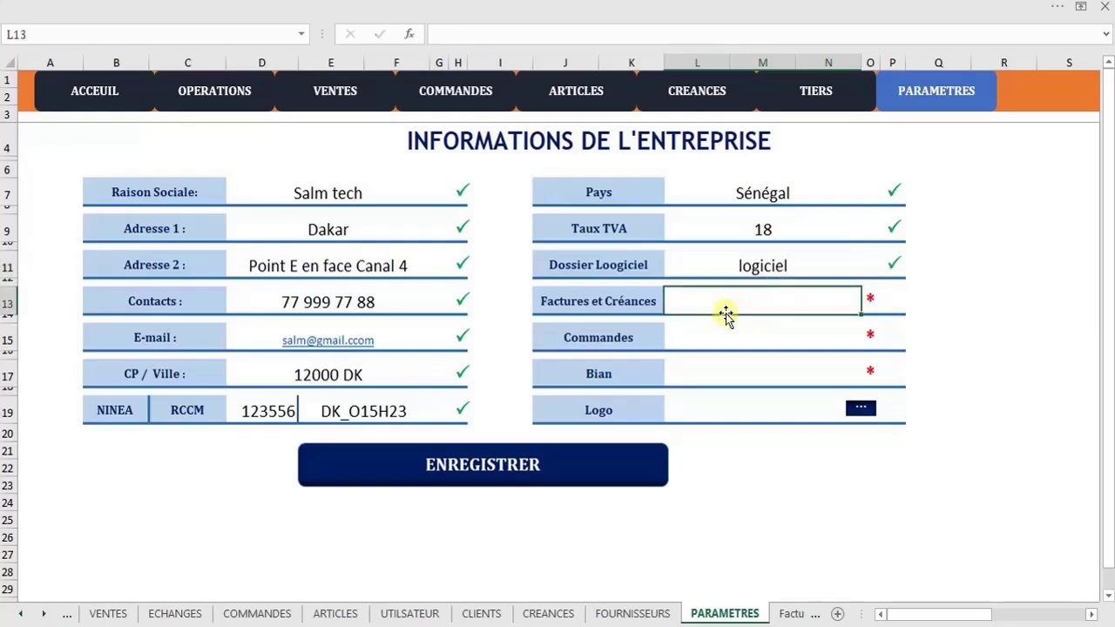
type("factures")
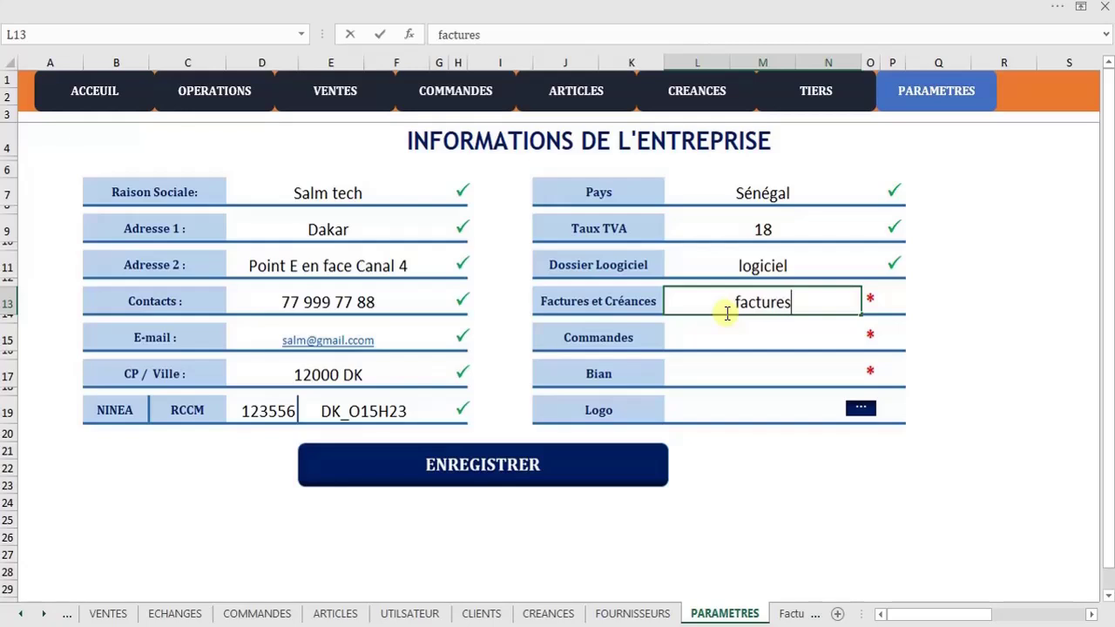
left_click(728, 333)
type("c")
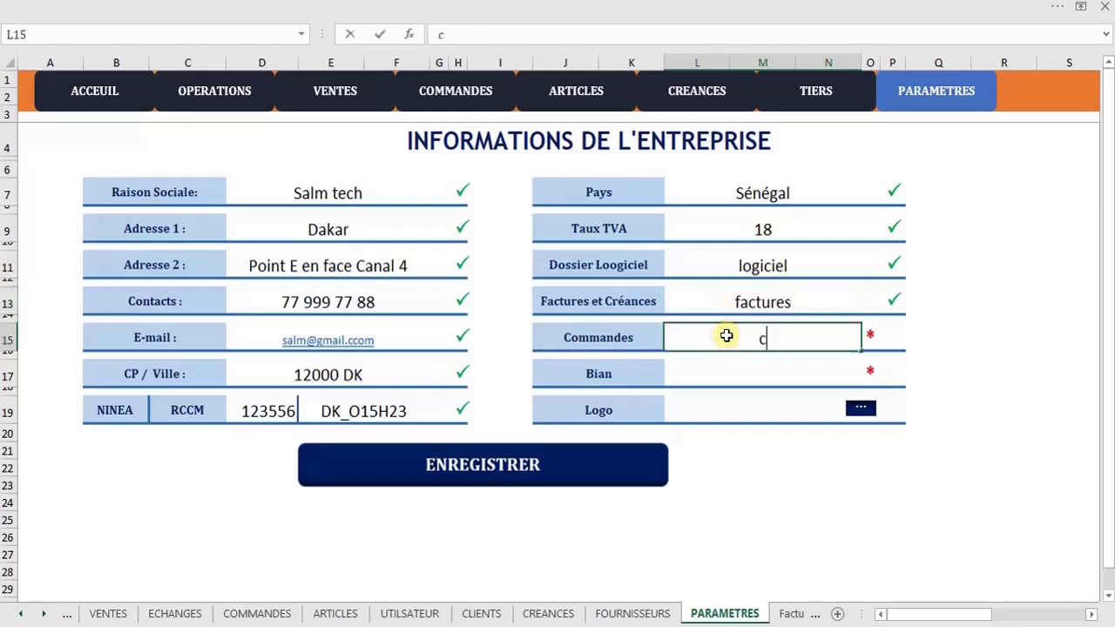
type("ommandes")
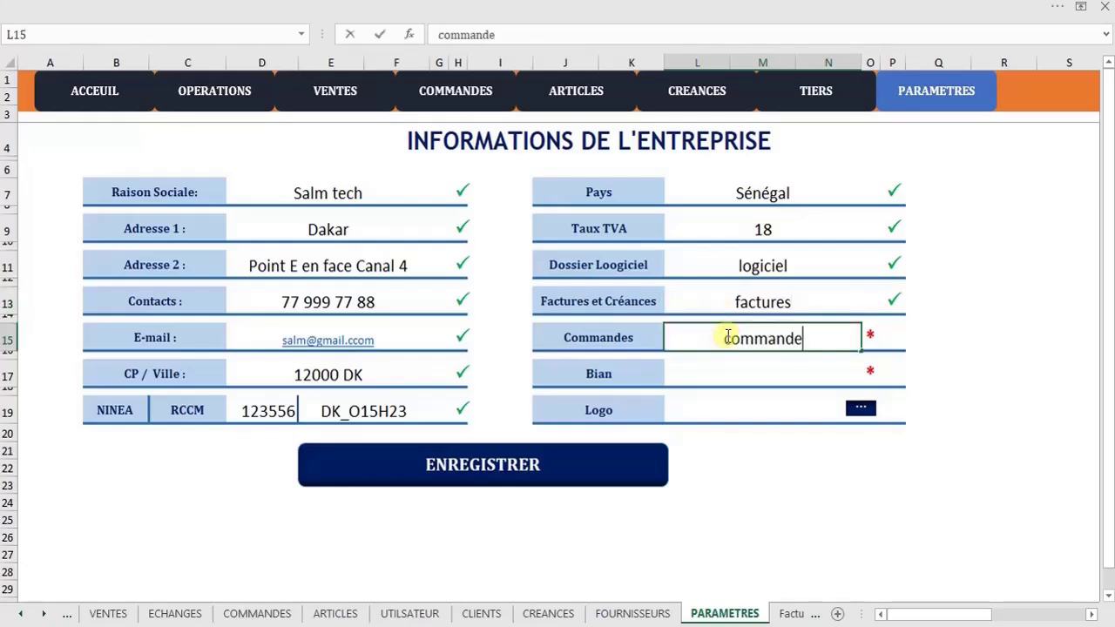
left_click(728, 375)
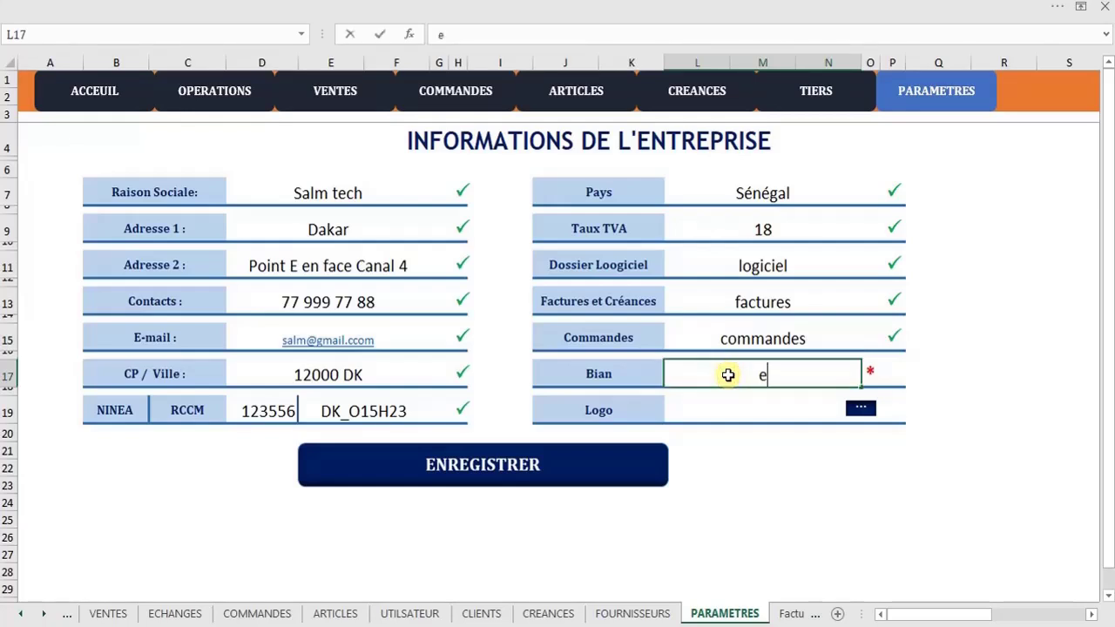
key("BackSpace")
type("états")
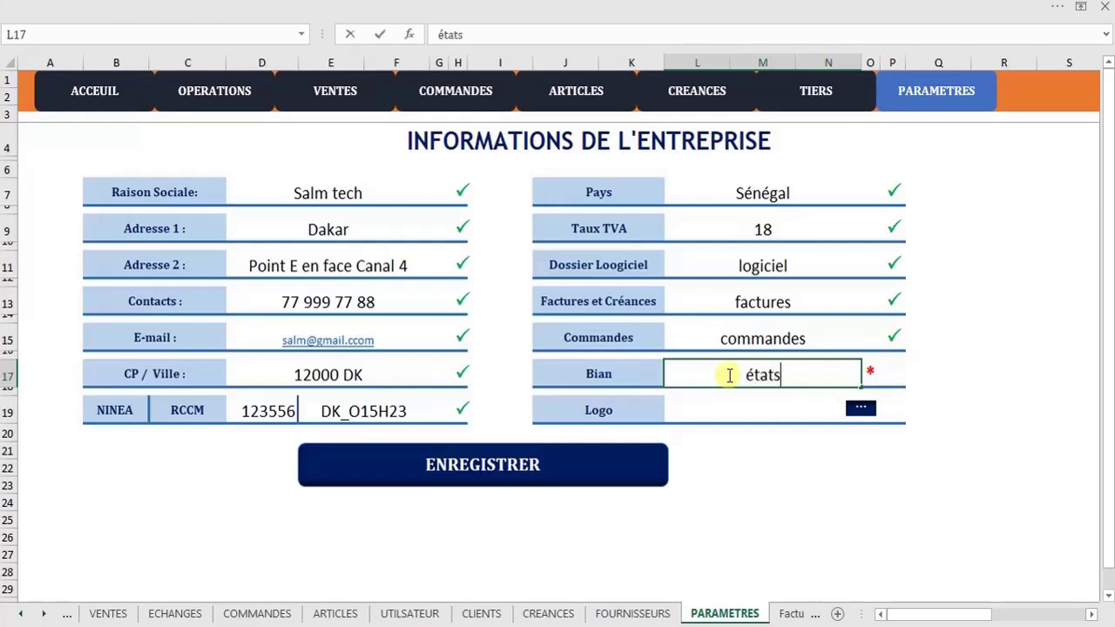
left_click(795, 411)
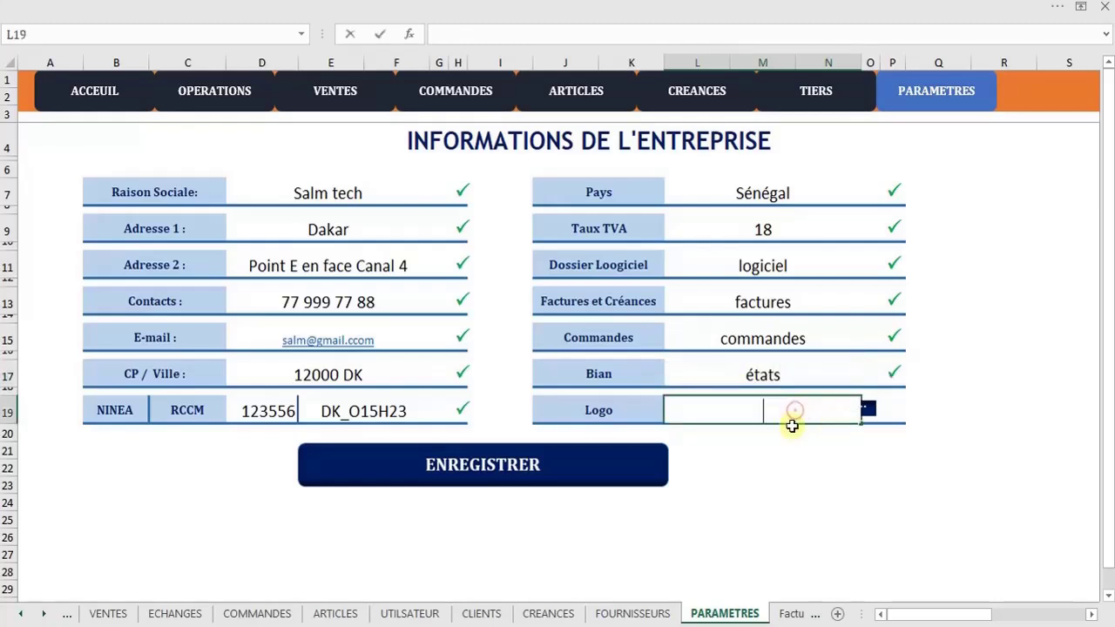
Choose the SALM_GROUPE image as the company logo
left_click(859, 409)
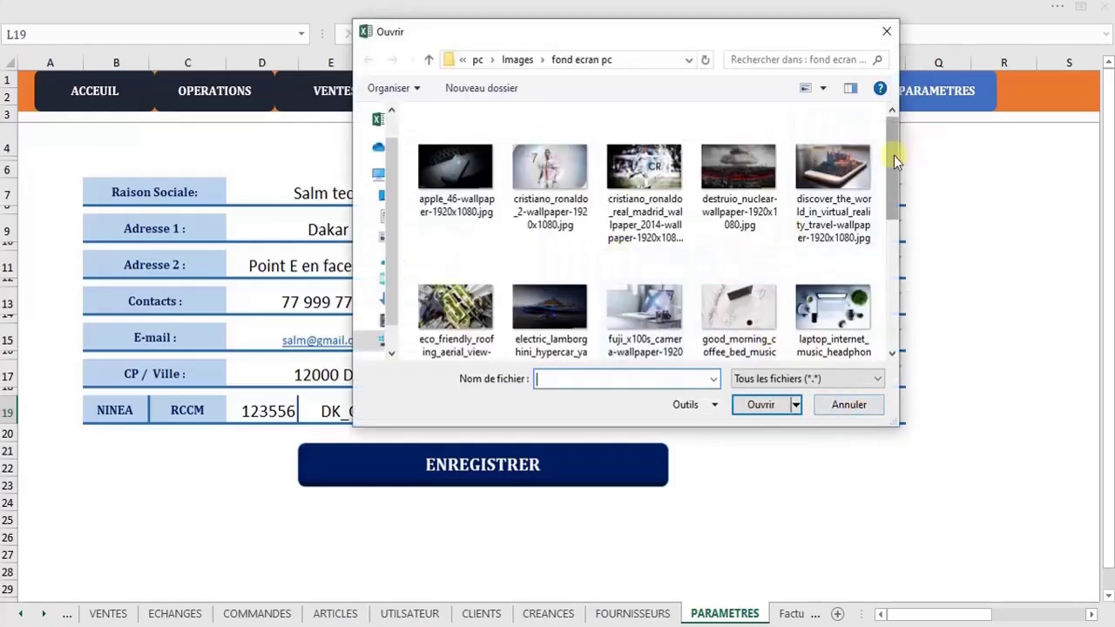
left_click_drag(894, 155, 896, 276)
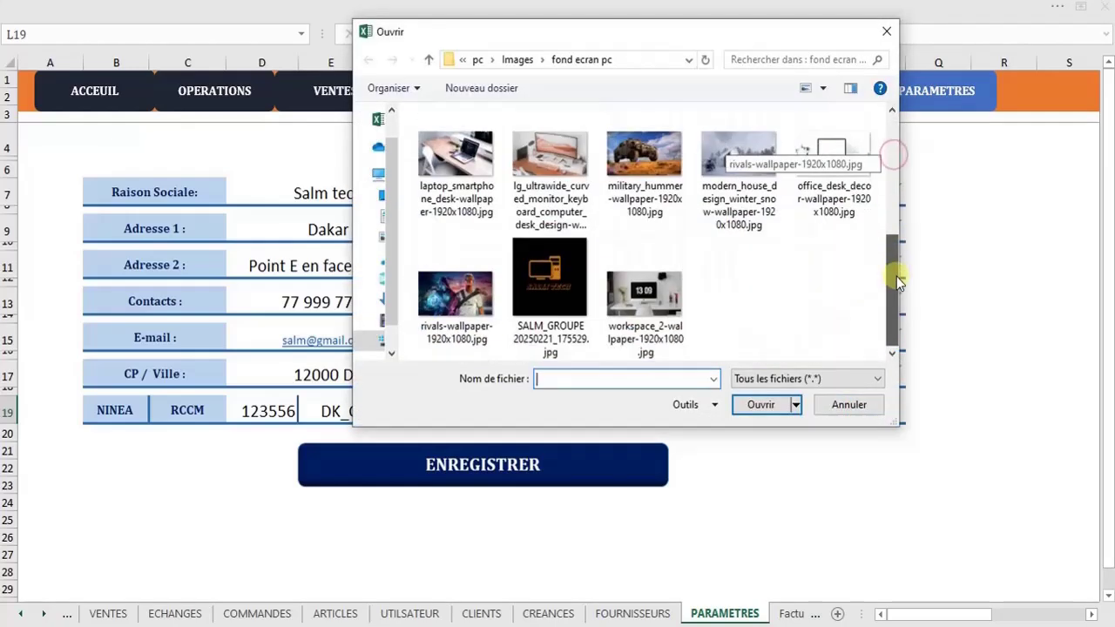
left_click(560, 275)
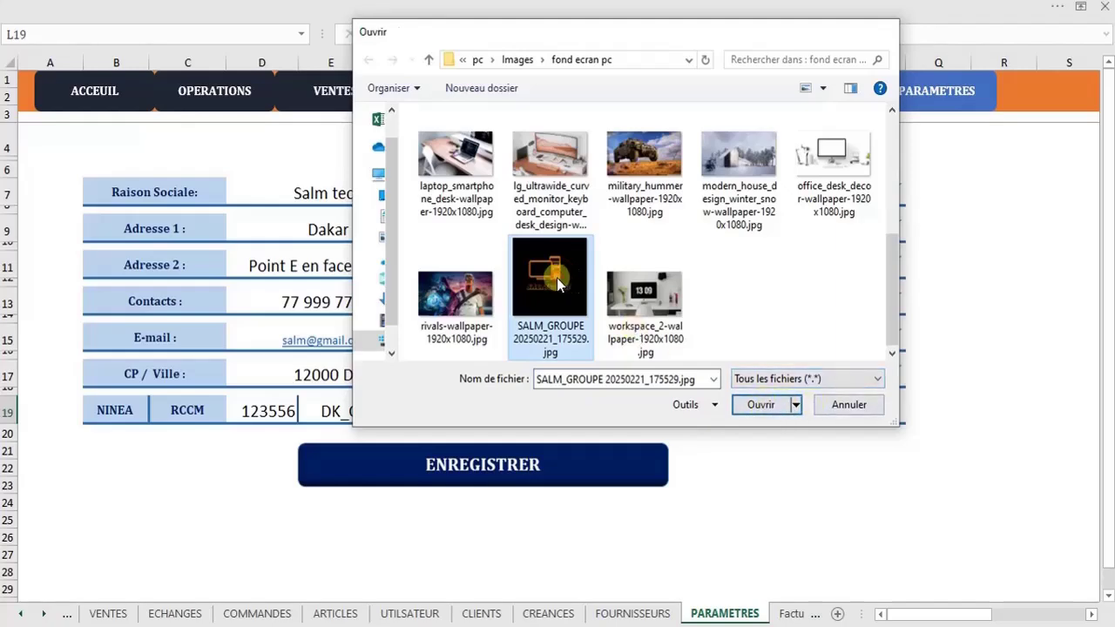
left_click(768, 406)
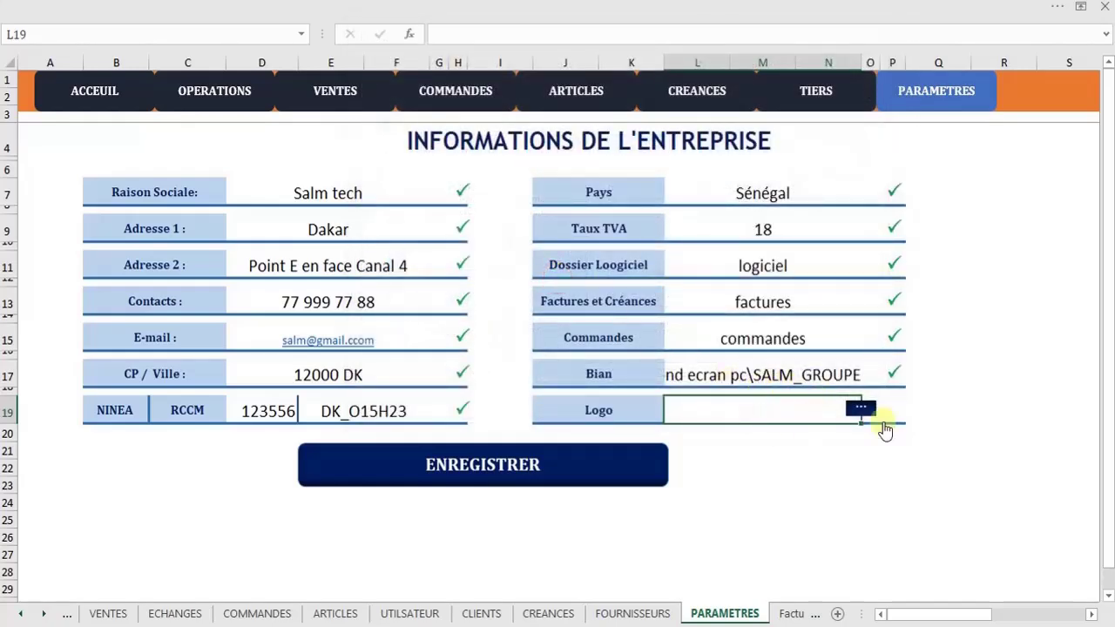
Check the image path in the form and save the company information with ENREGISTRER
left_click(792, 376)
left_click(802, 461)
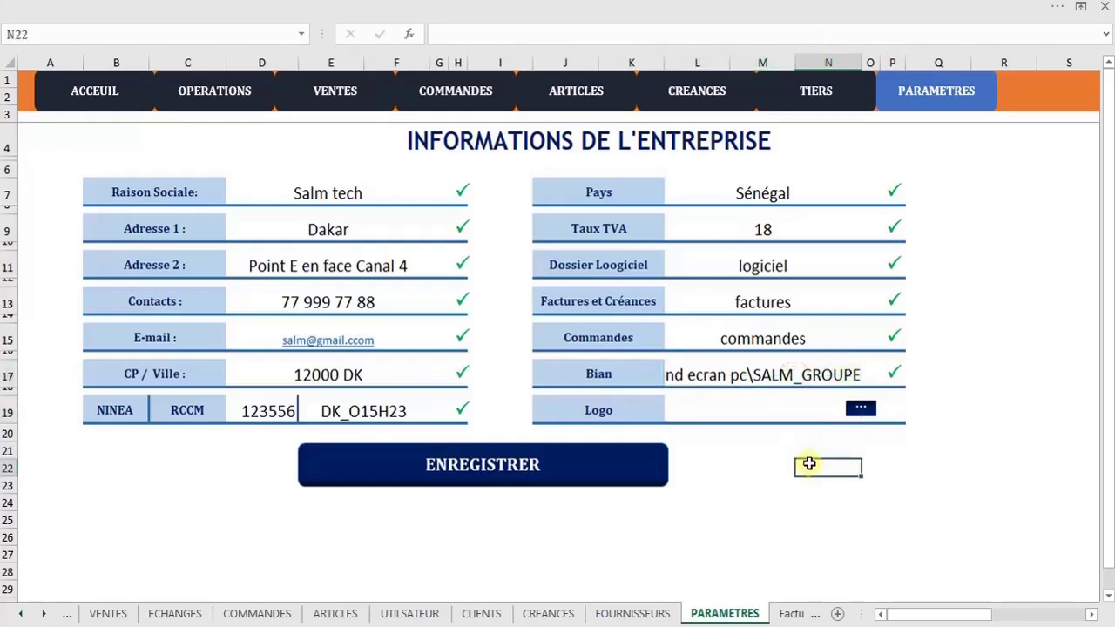
left_click(747, 402)
left_click(819, 374)
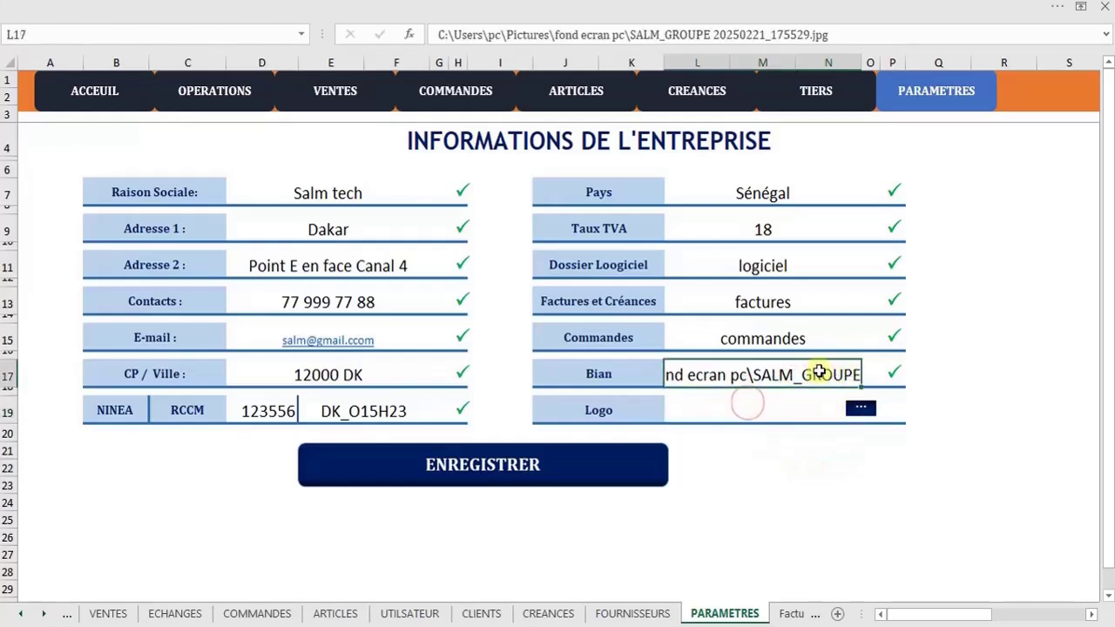
left_click(823, 466)
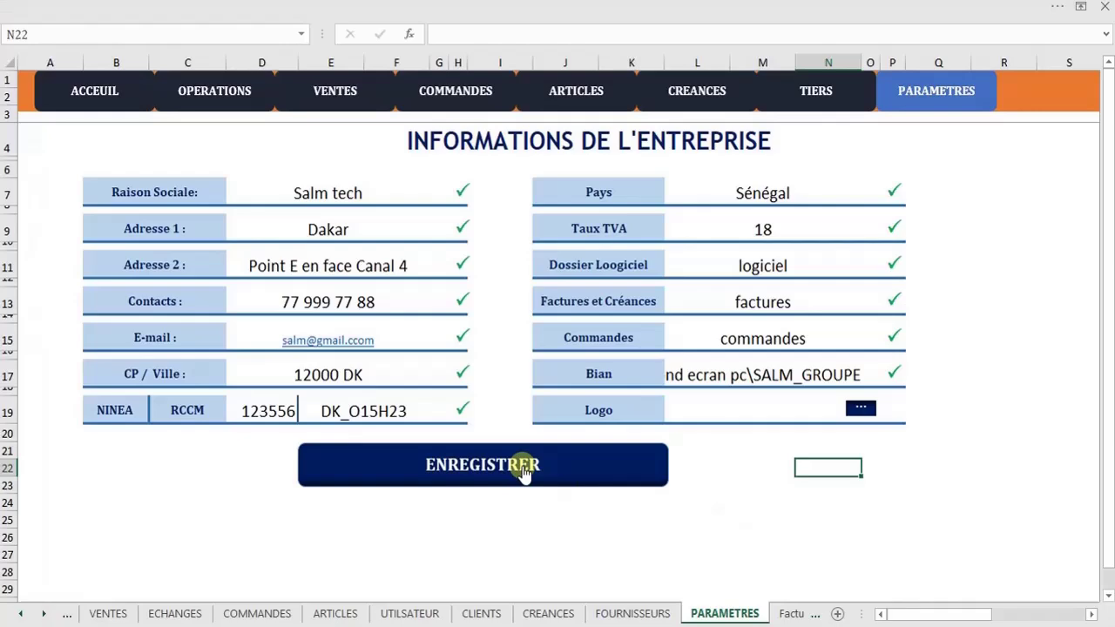
left_click(521, 461)
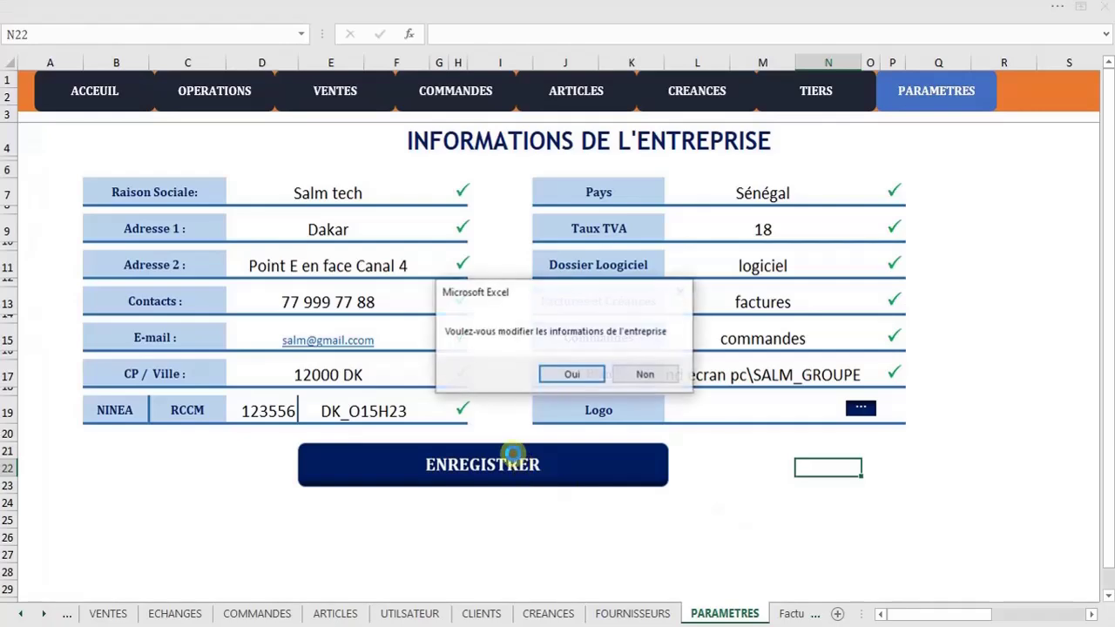
Confirm the company update, inspect the logiciel folder's commandes and factures subfolders, and return to Excel
left_click(571, 375)
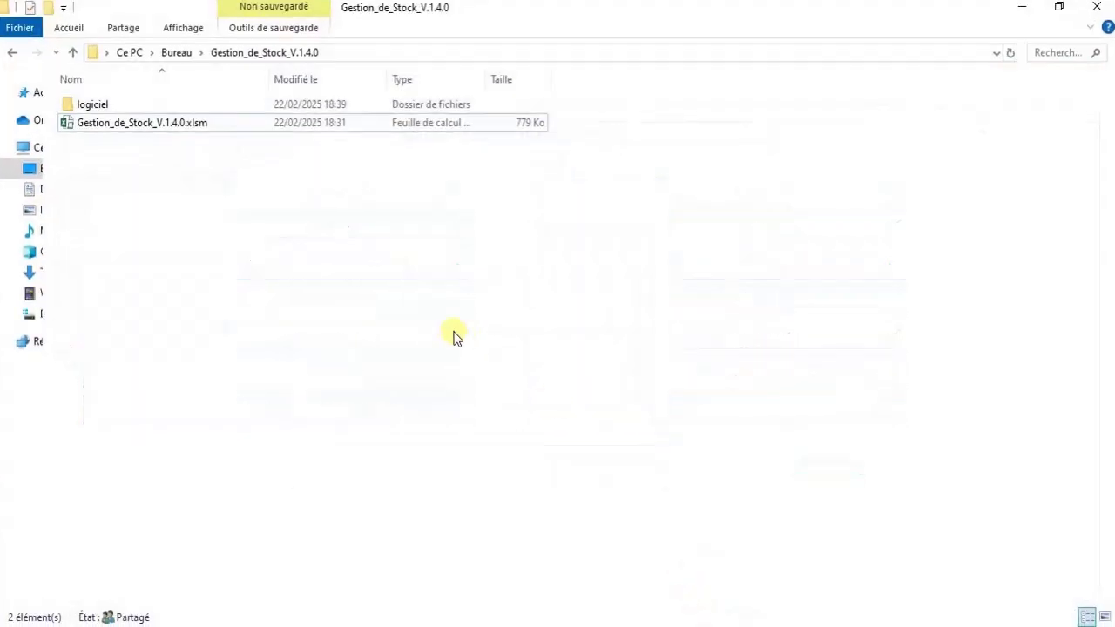
double_click(205, 104)
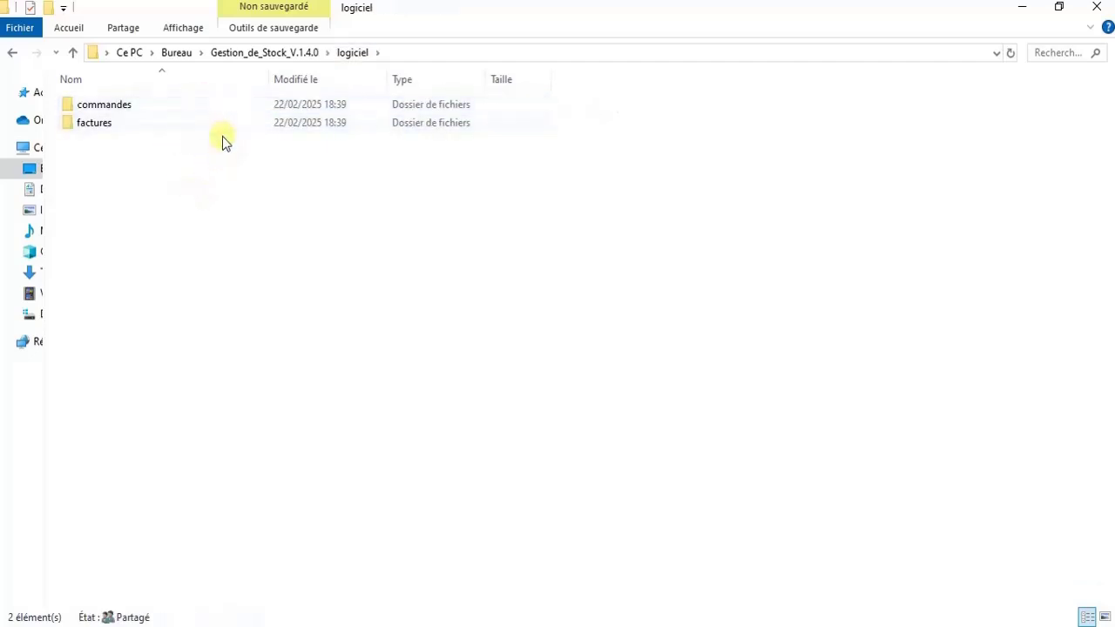
left_click(269, 54)
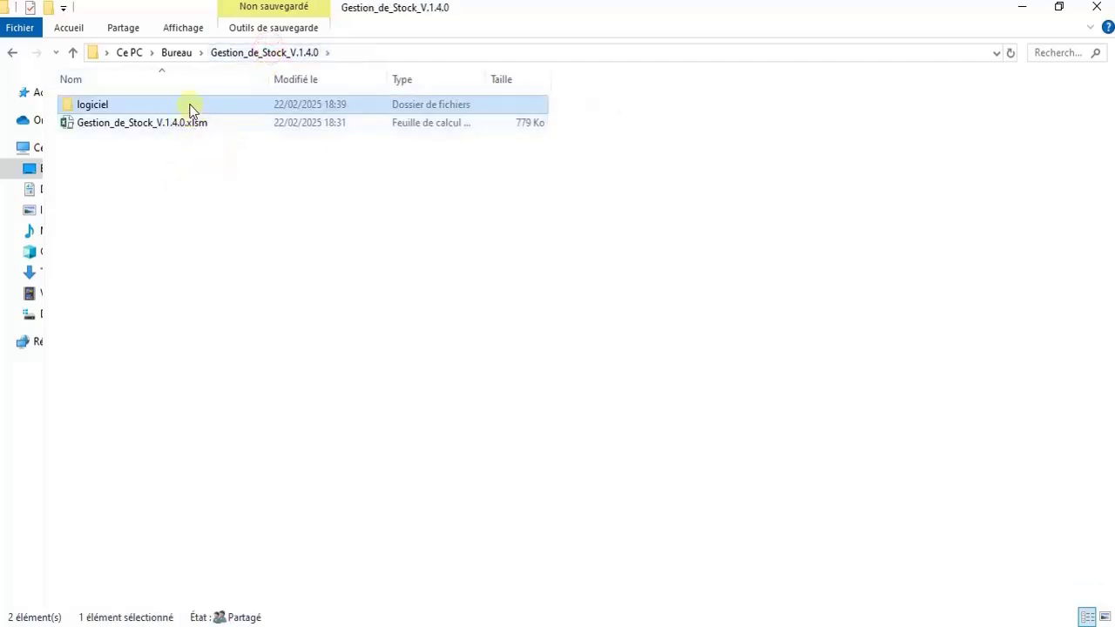
double_click(191, 105)
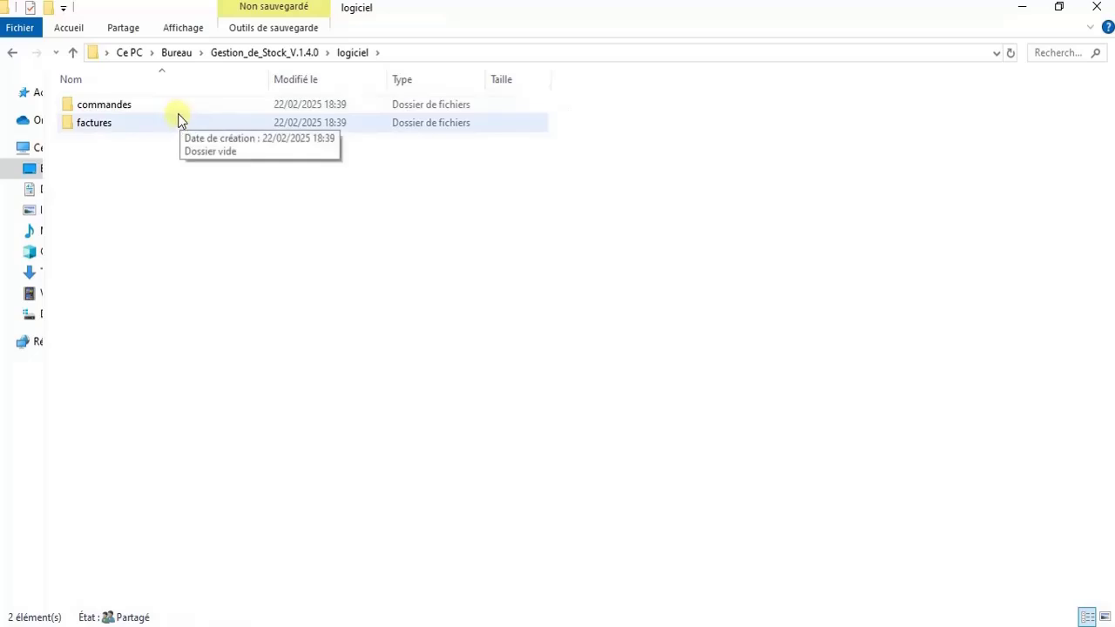
left_click(273, 53)
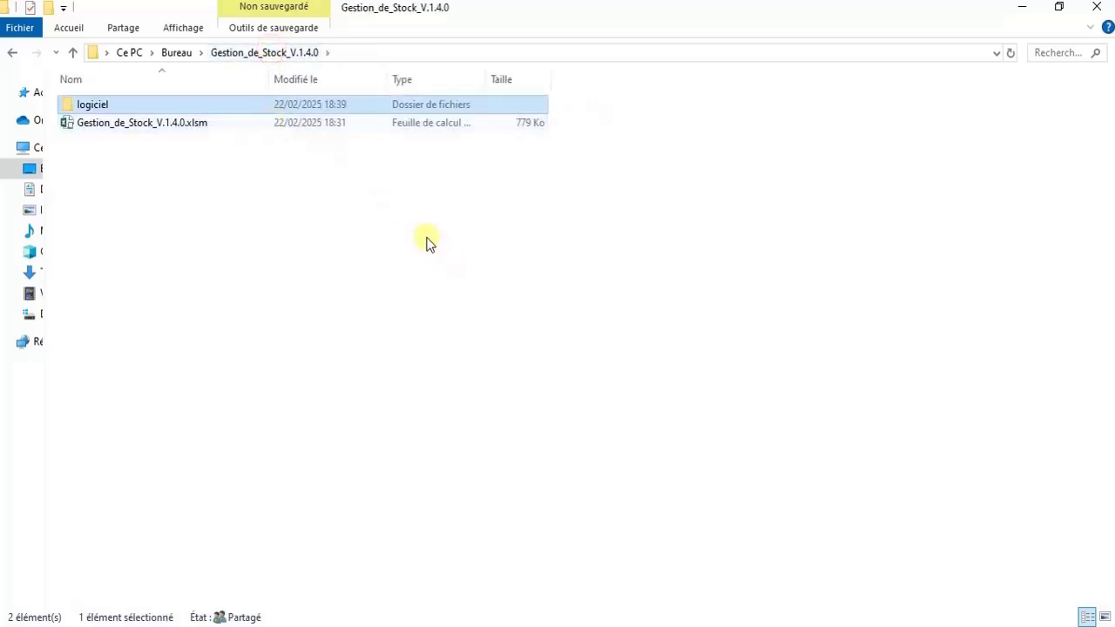
left_click(740, 626)
left_click(740, 518)
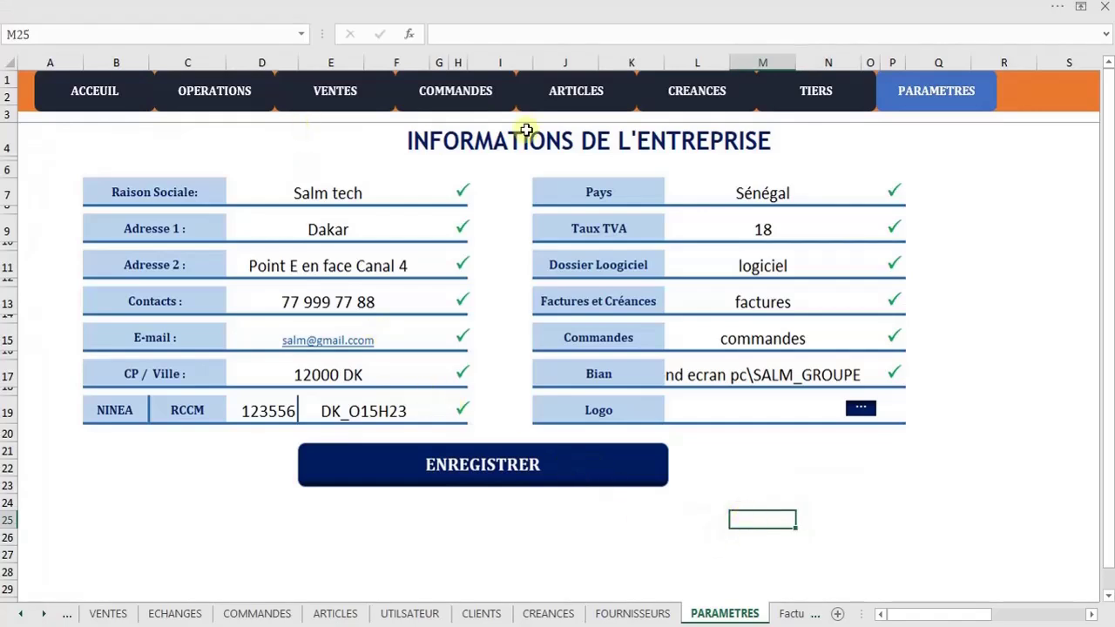
Go to the TIERS sheet and toggle between the suppliers and clients lists
left_click(799, 94)
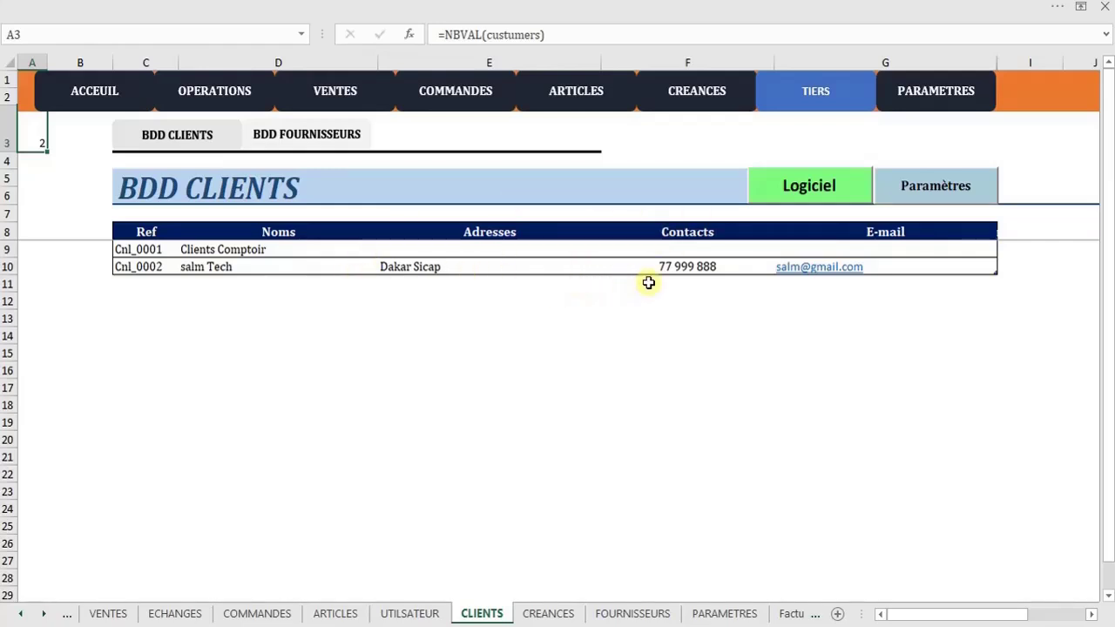
left_click(323, 144)
left_click(181, 139)
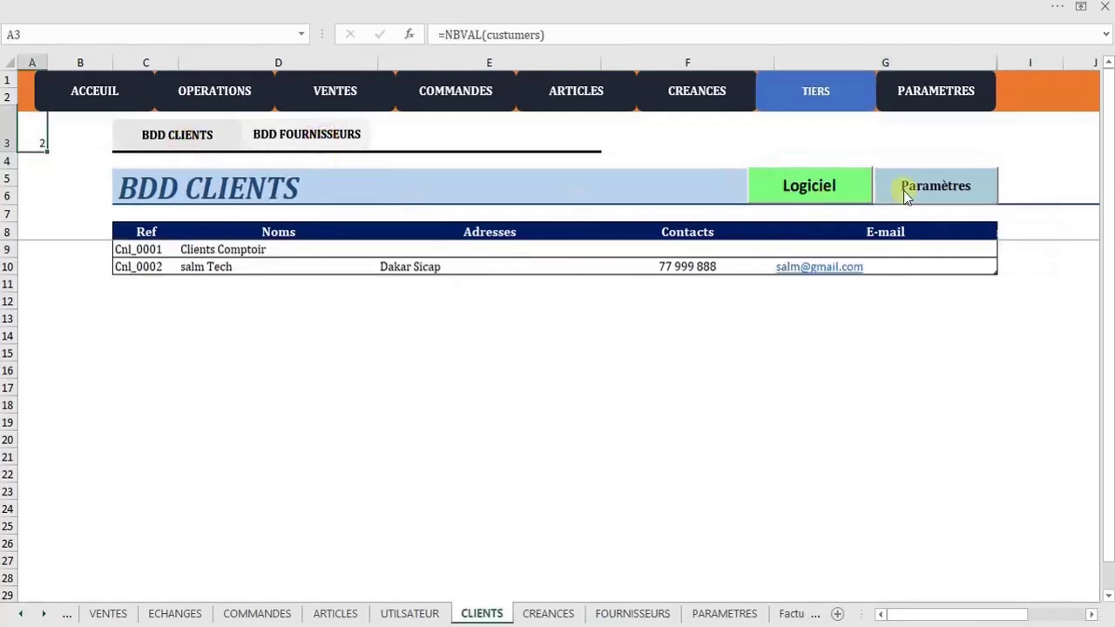
Add a new client's name, address, contact number and e-mail to BDD CLIENTS, then view suppliers
left_click(926, 189)
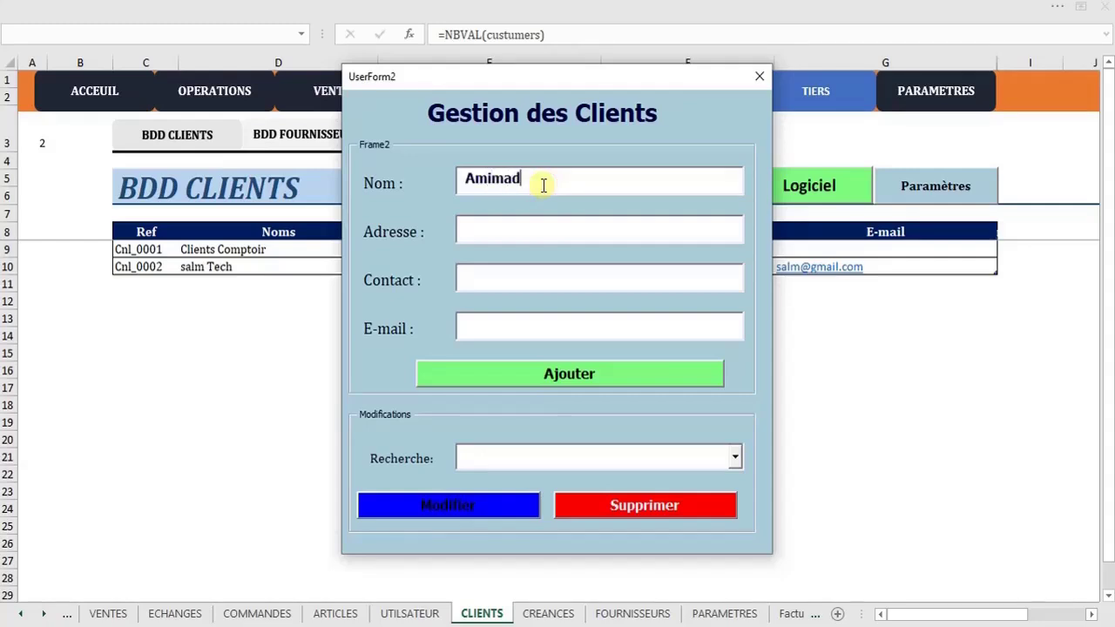
left_click(542, 229)
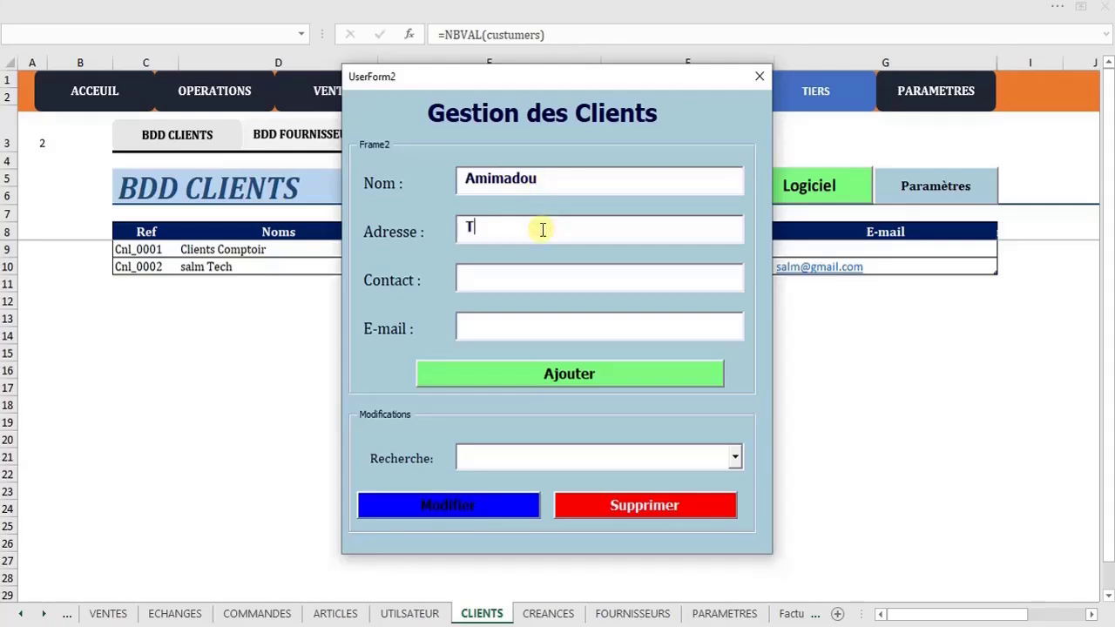
left_click(548, 275)
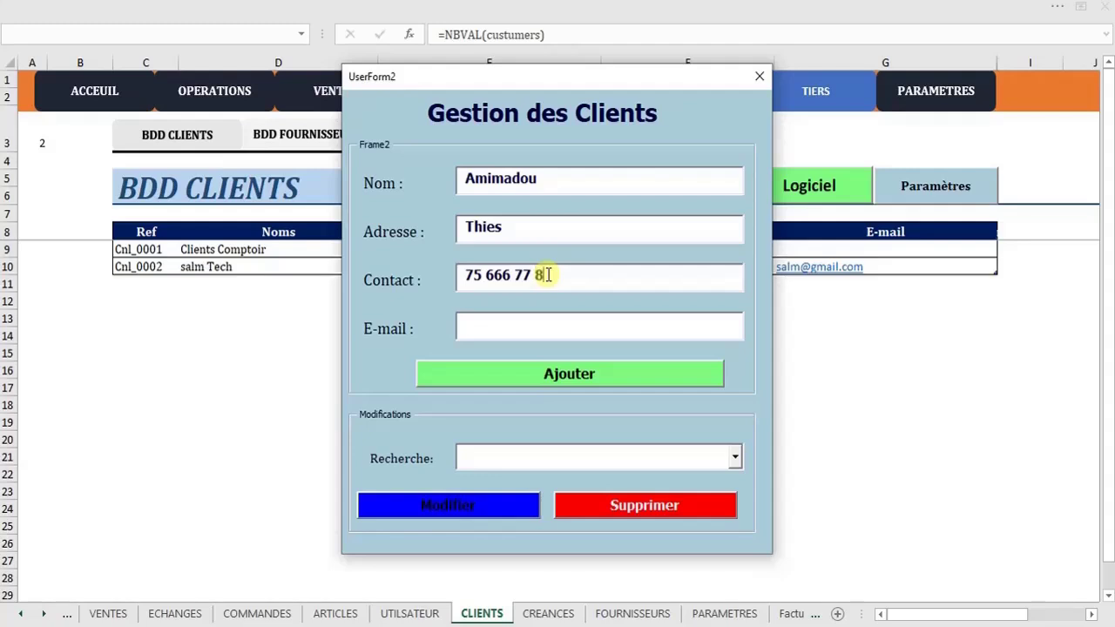
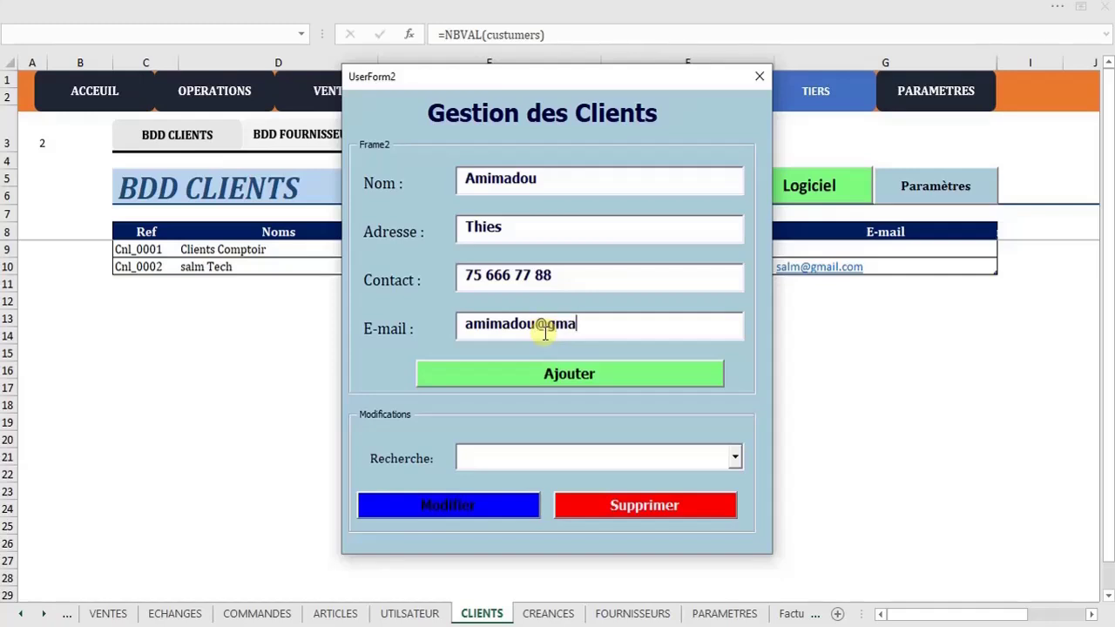
left_click(573, 378)
left_click(557, 383)
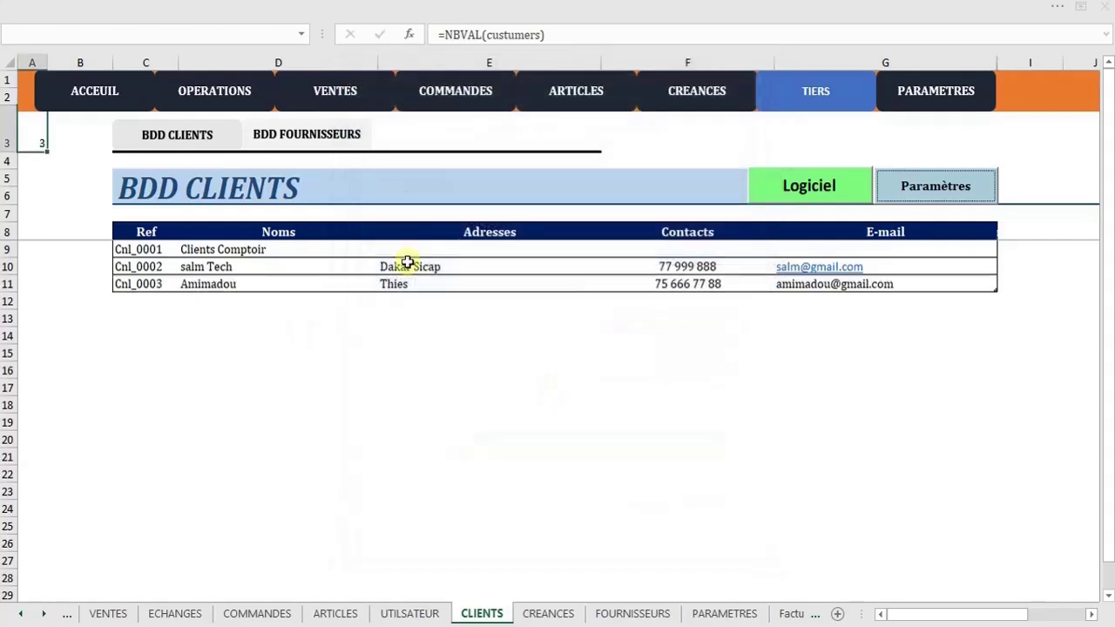
left_click(313, 136)
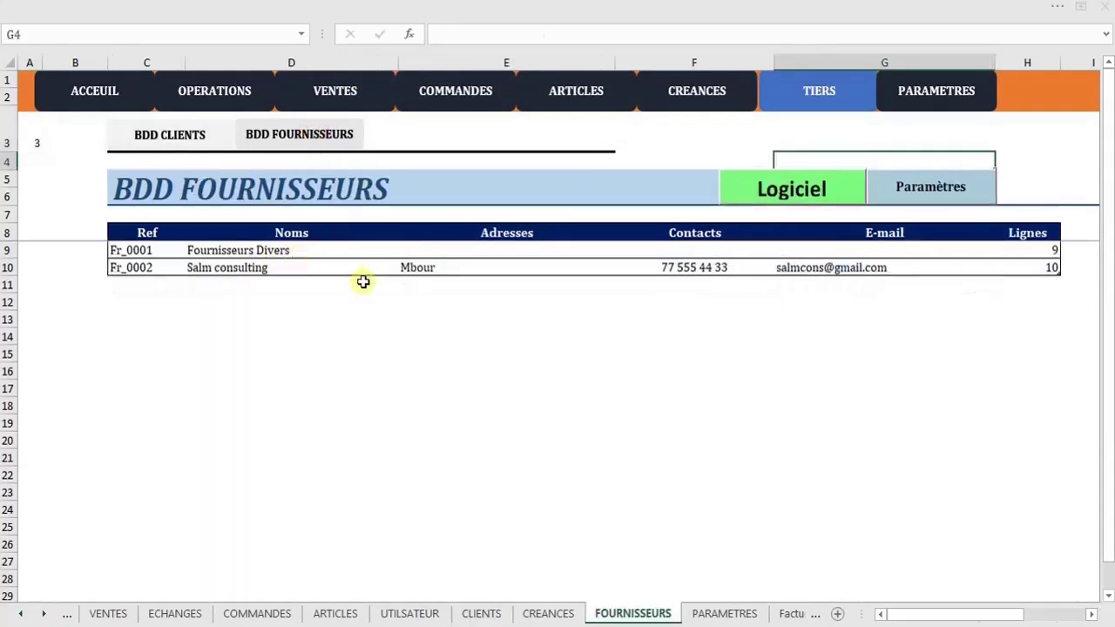
Close the supplier form without changes and go from BDD CLIENTS to the ARTICLES sheet
left_click(934, 195)
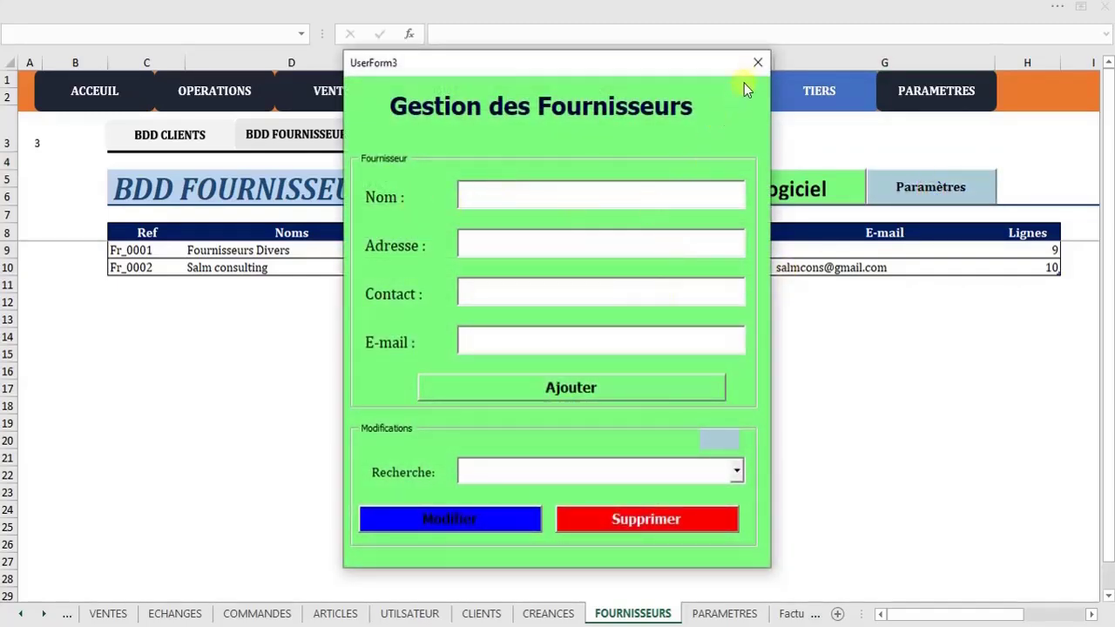
left_click(757, 63)
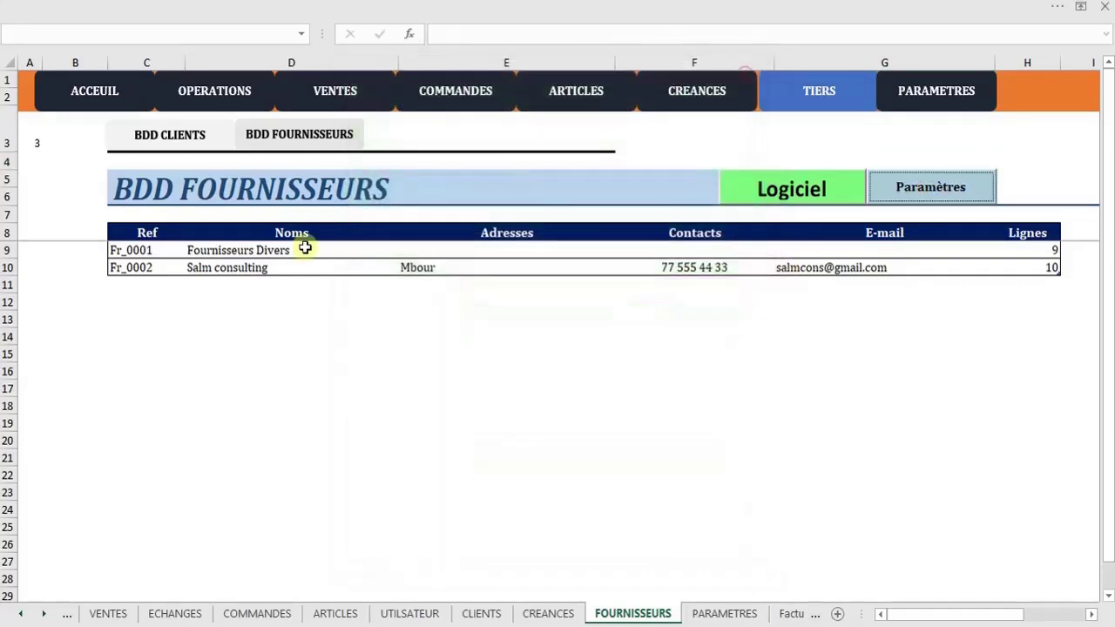
left_click(181, 154)
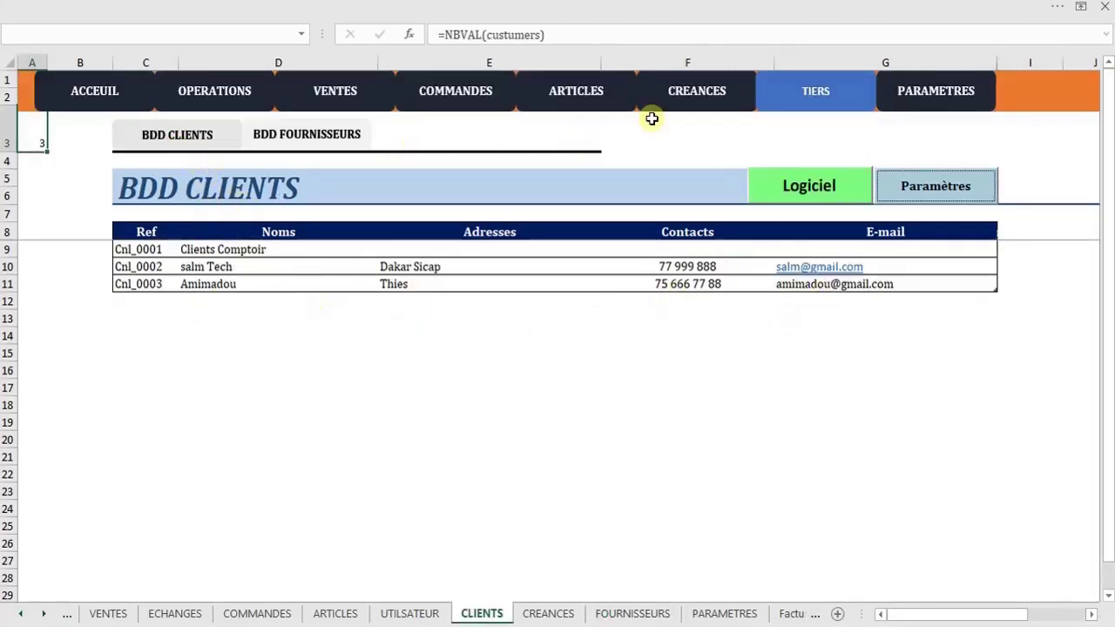
left_click(609, 99)
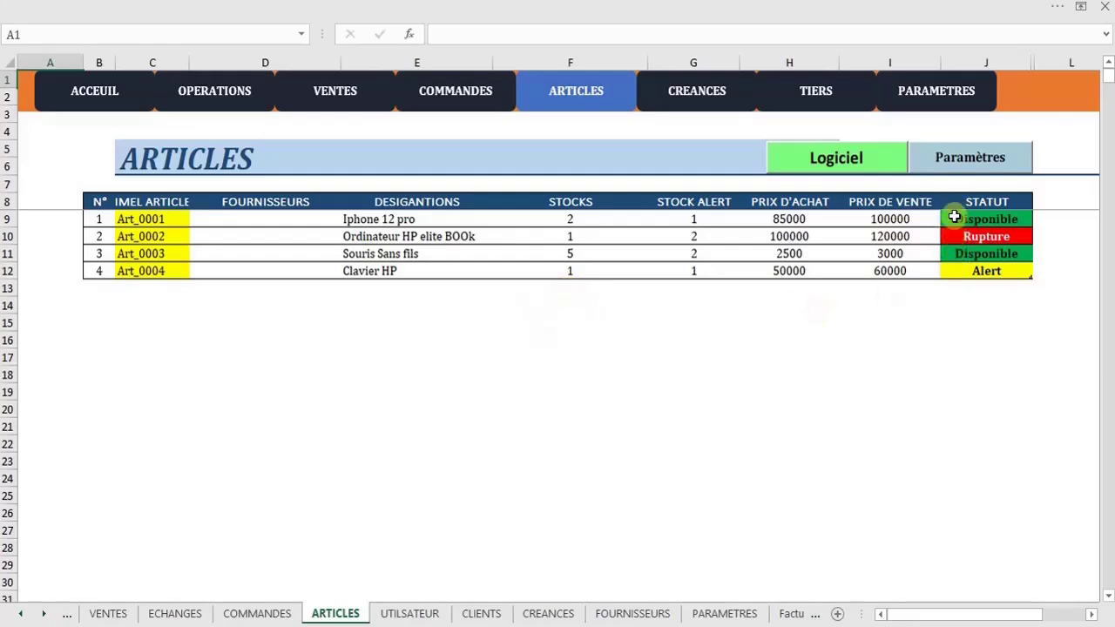
Inspect the status formulas in cells J9 and J12, leaving them unchanged
left_click(954, 217)
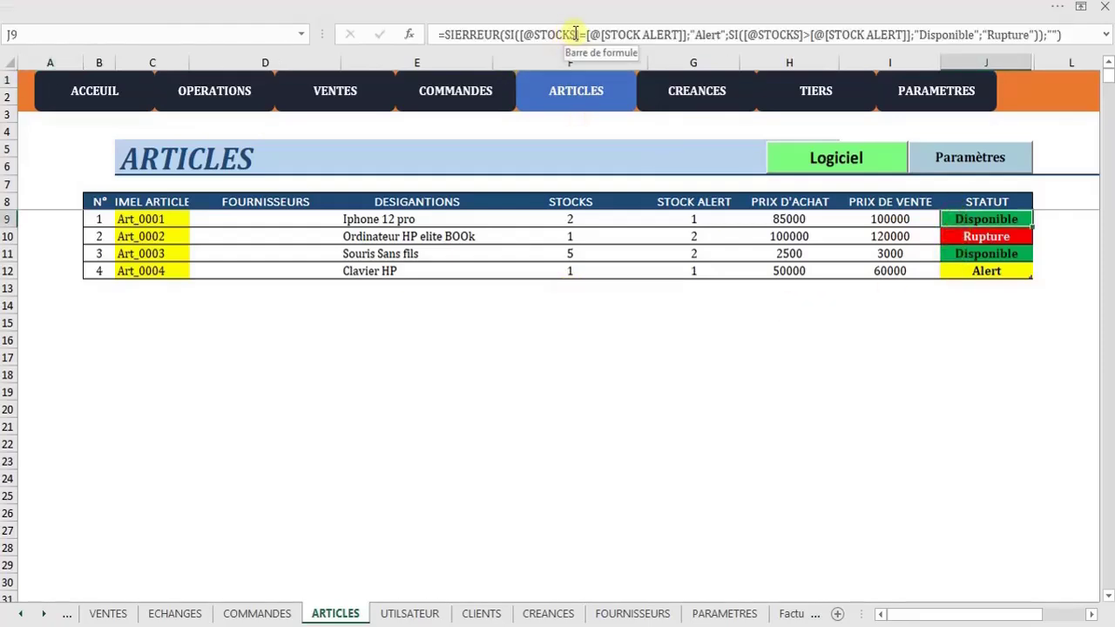
left_click(971, 266)
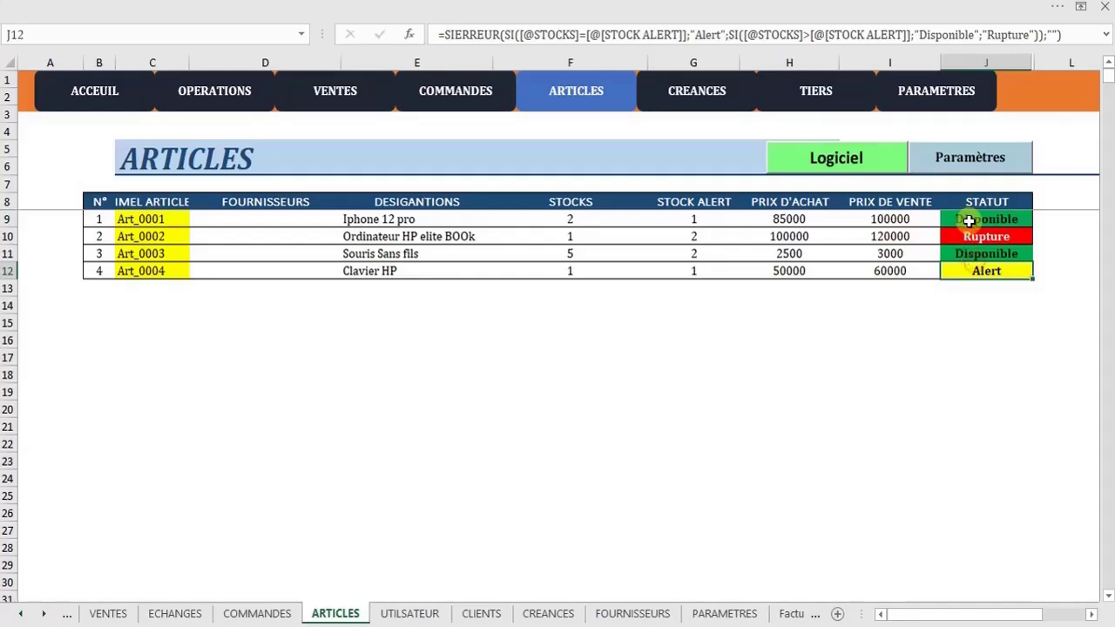
left_click(834, 35)
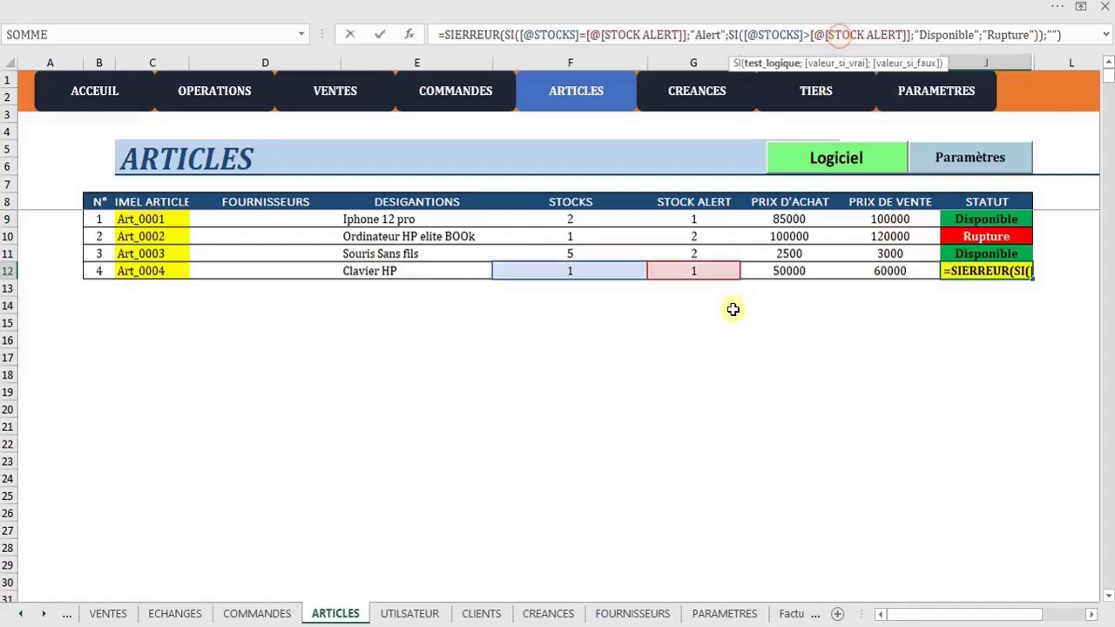
left_click(834, 308)
Add article Tecno Common 30: purchase 90000, sale 100000, initial stock 0, alert 3
left_click(977, 157)
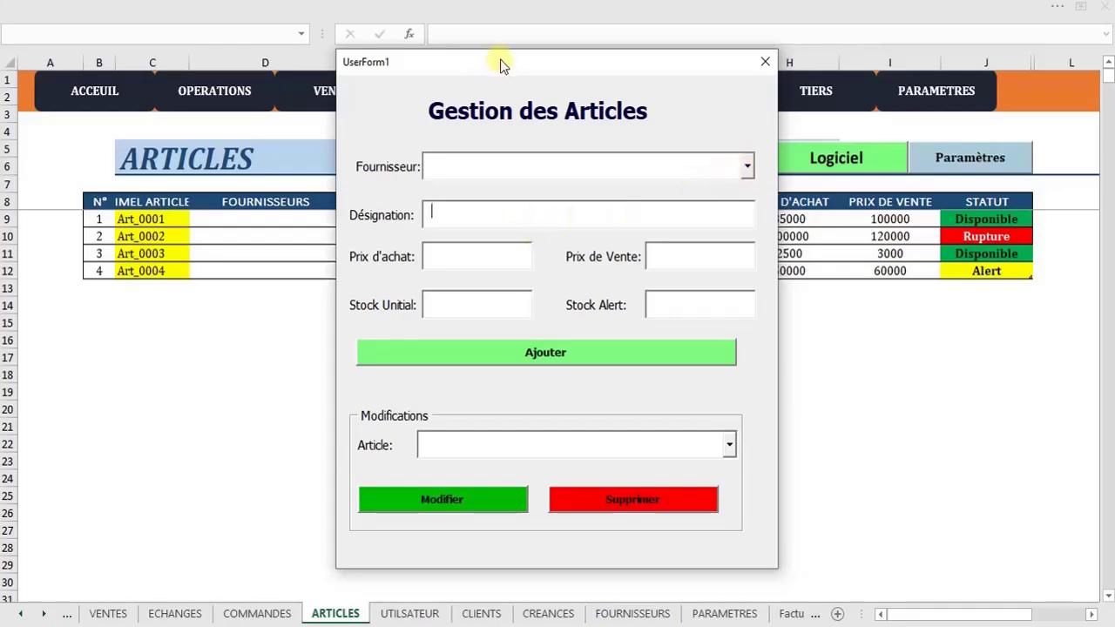
left_click_drag(500, 62, 623, 50)
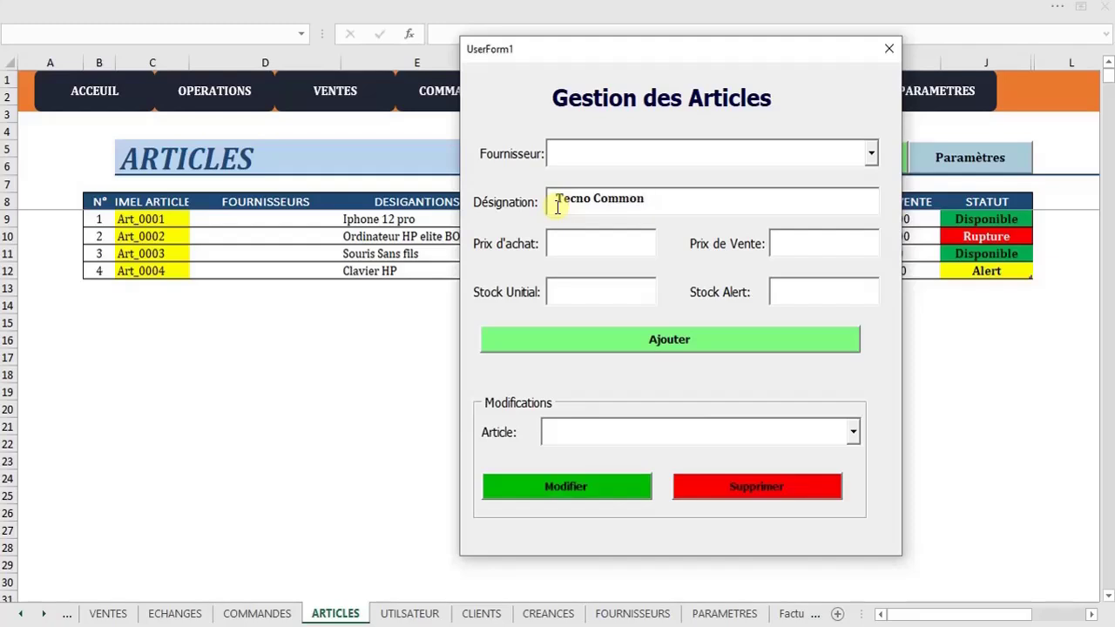
left_click(567, 244)
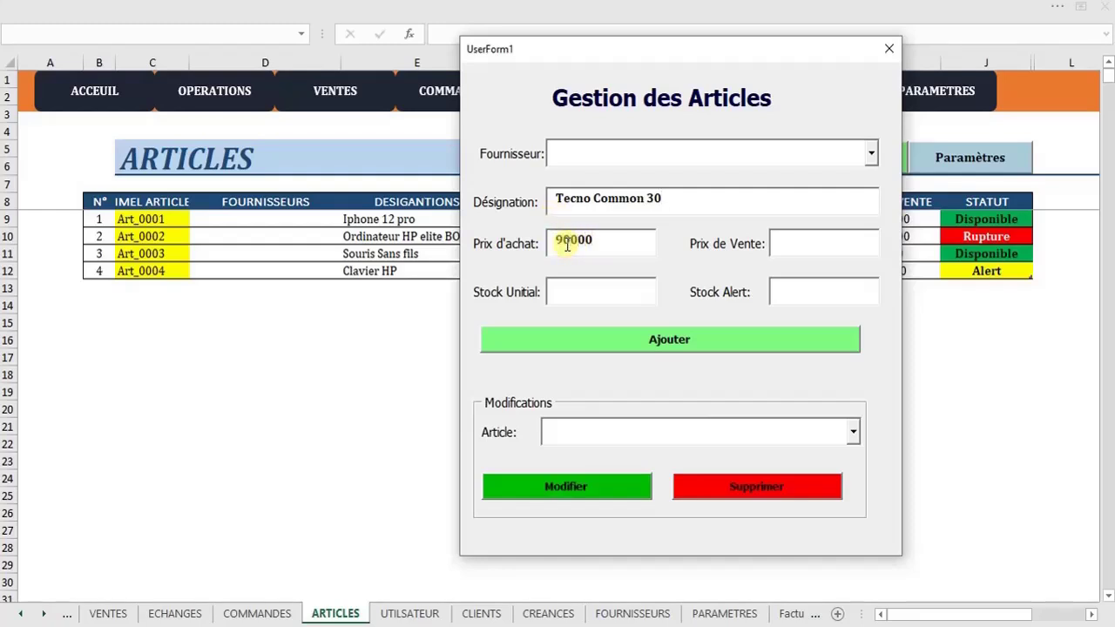
type("100000")
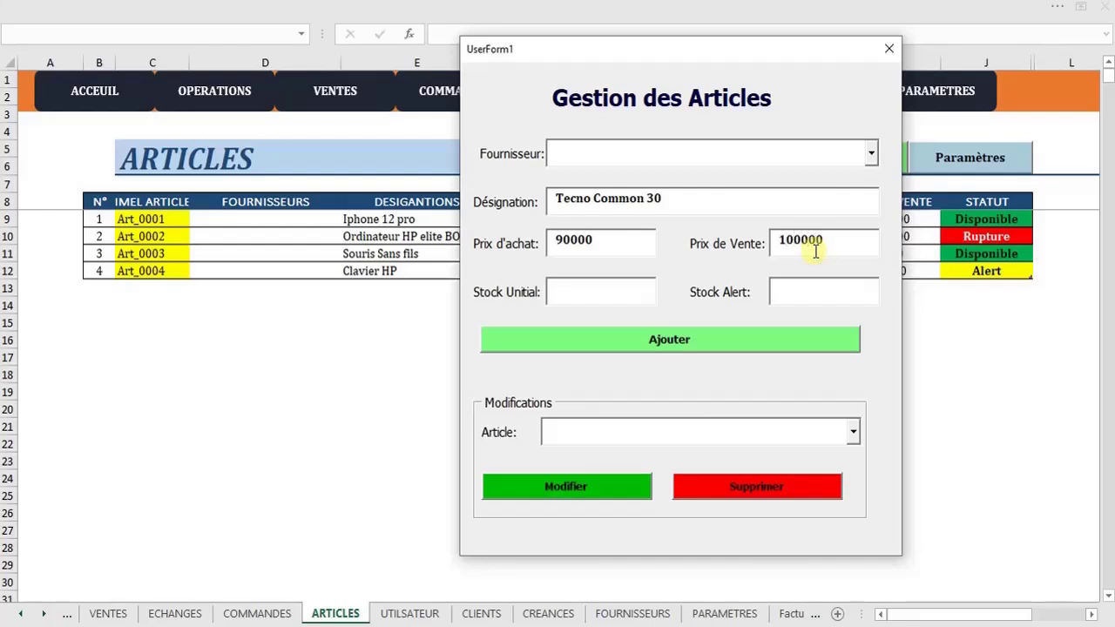
left_click(583, 287)
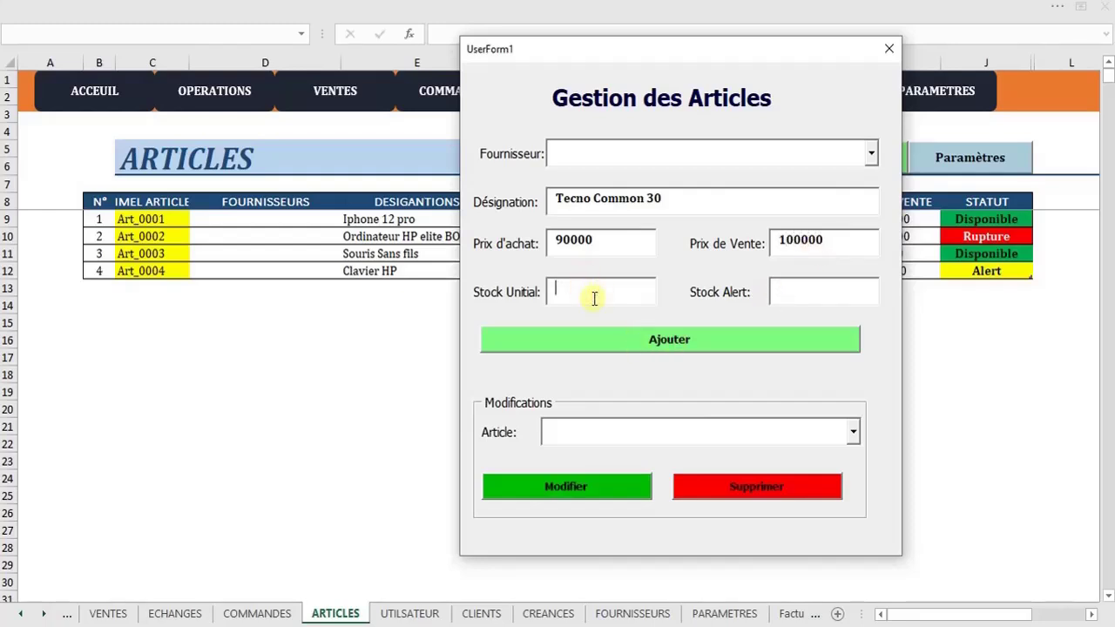
left_click(772, 294)
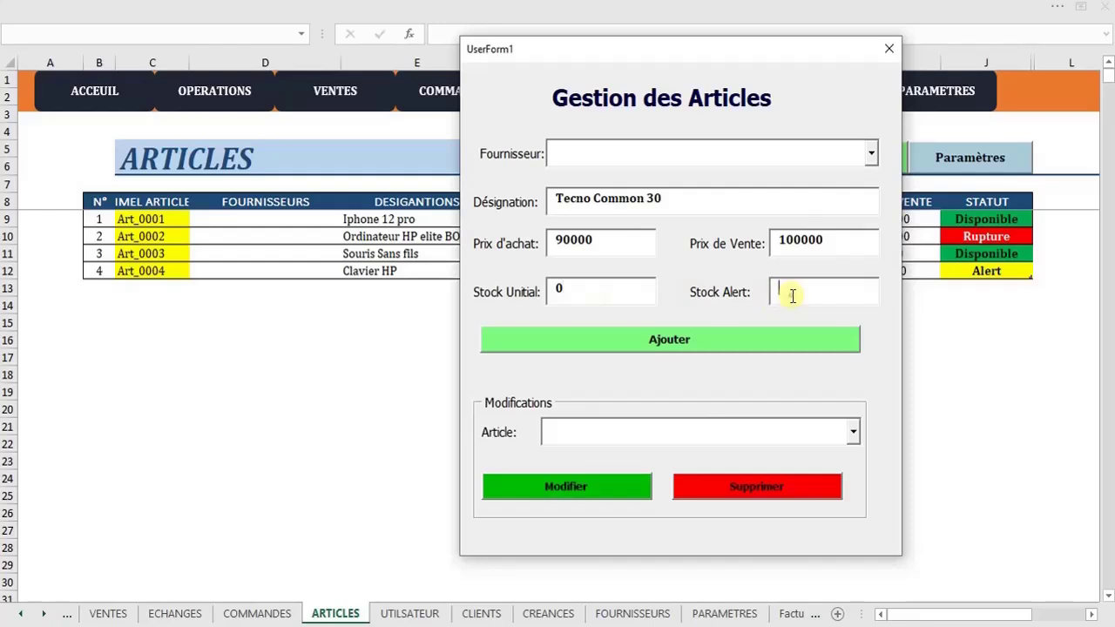
type("3")
left_click(659, 341)
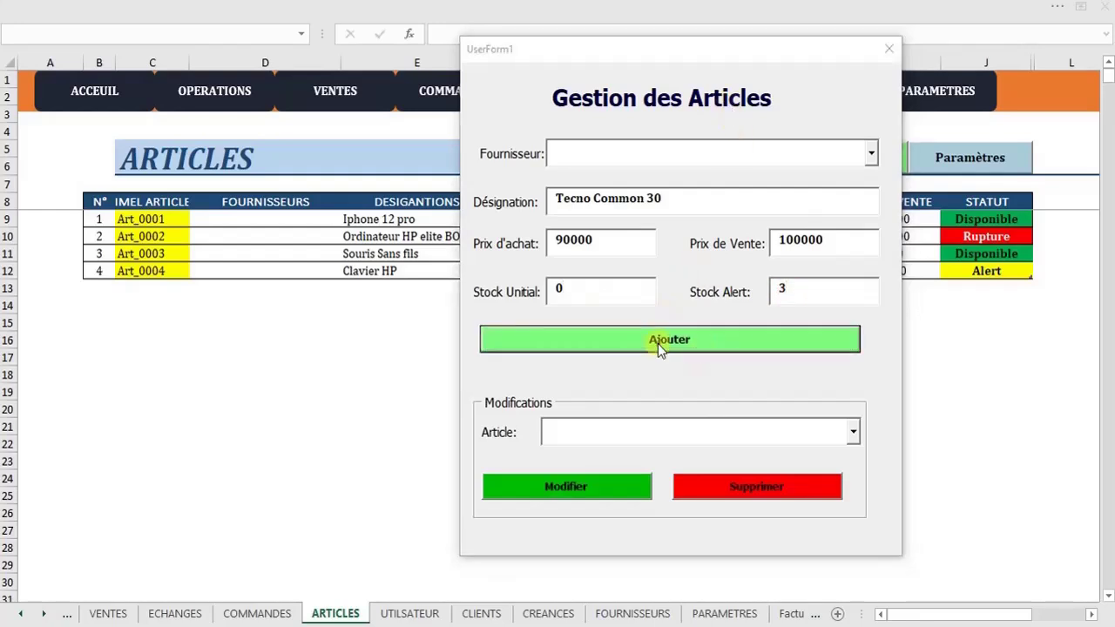
left_click(639, 447)
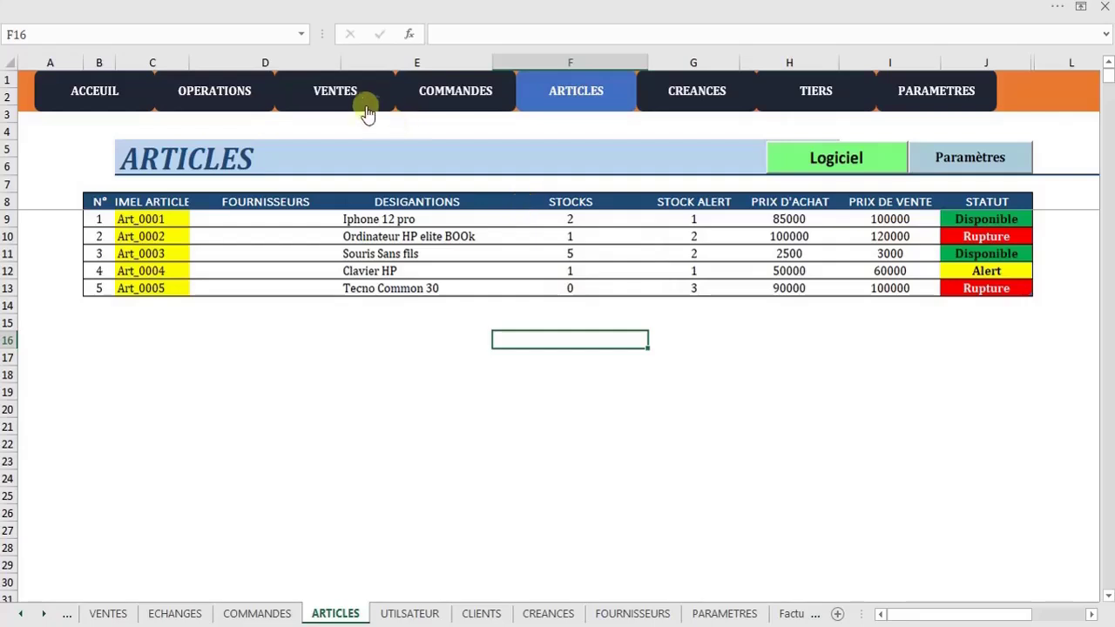
Glance at the sales and purchase-order sheets, then return to ARTICLES
left_click(353, 97)
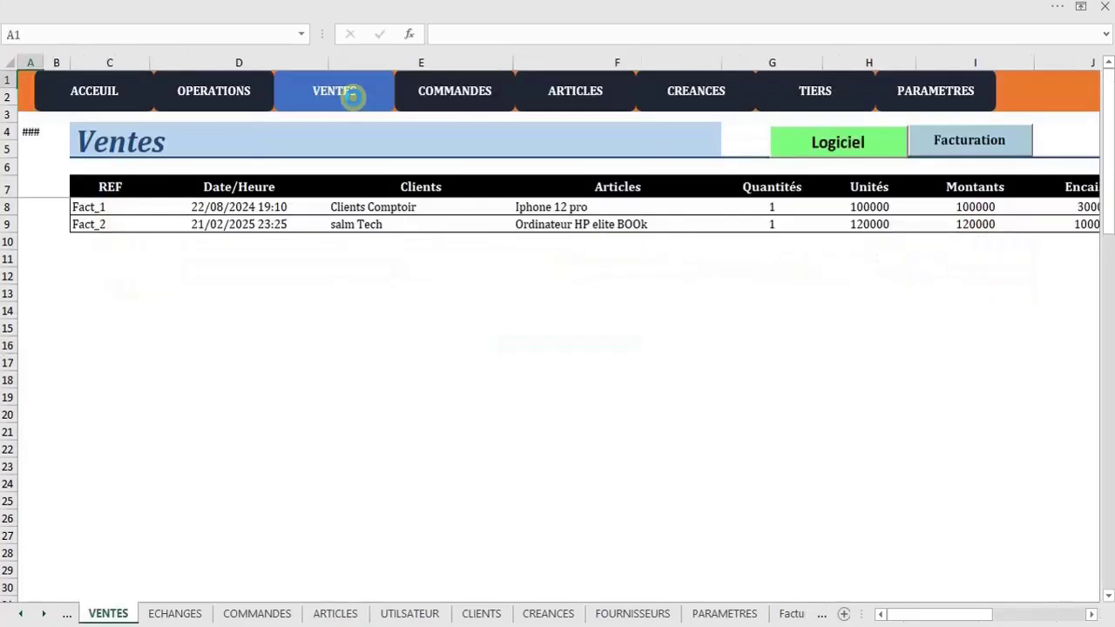
left_click(427, 94)
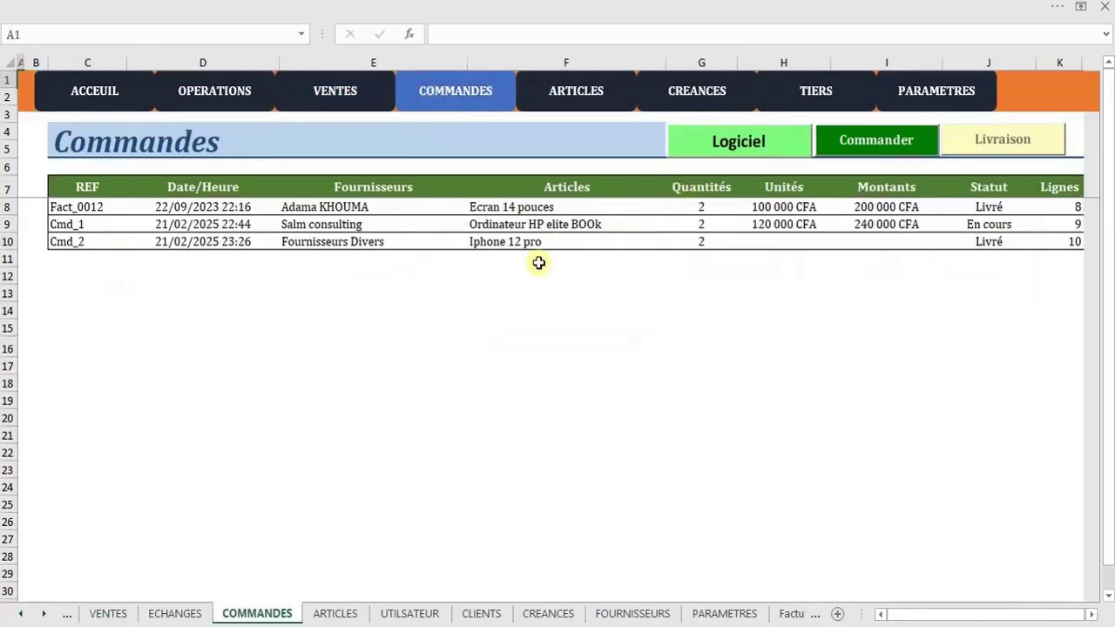
left_click(601, 98)
Check the stock values in F10 and F13, then switch to the COMMANDES sheet
left_click(574, 290)
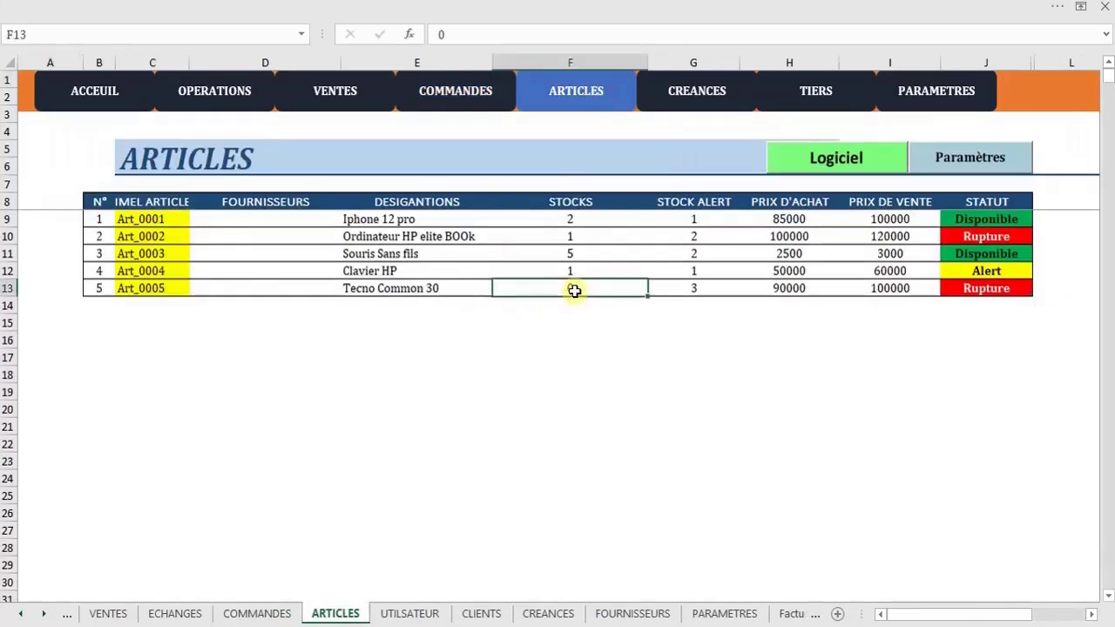
left_click(572, 238)
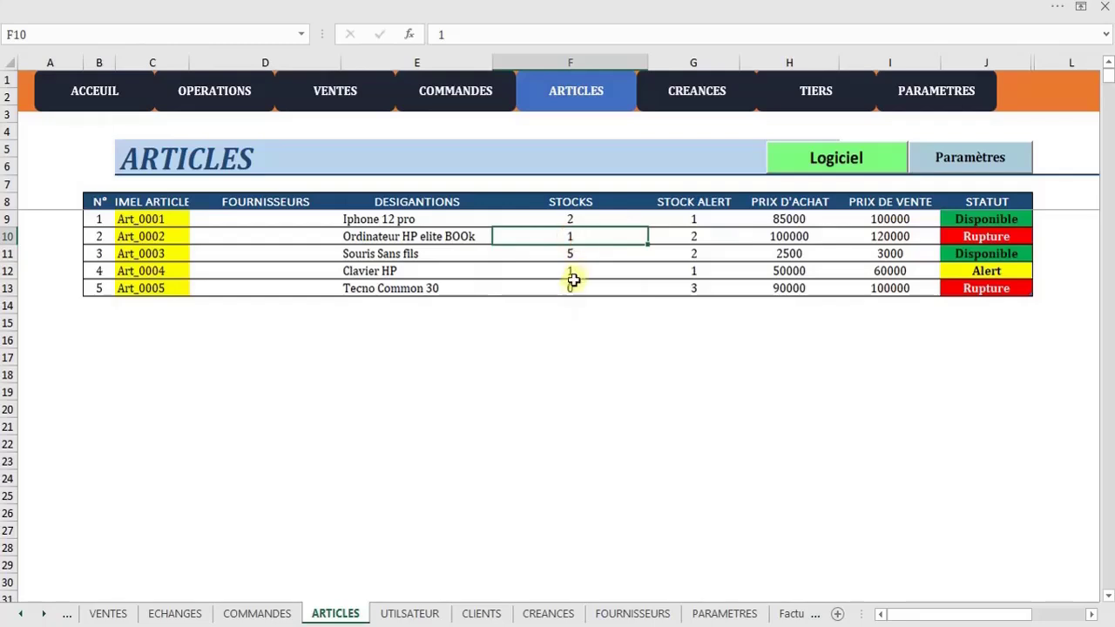
left_click(571, 288)
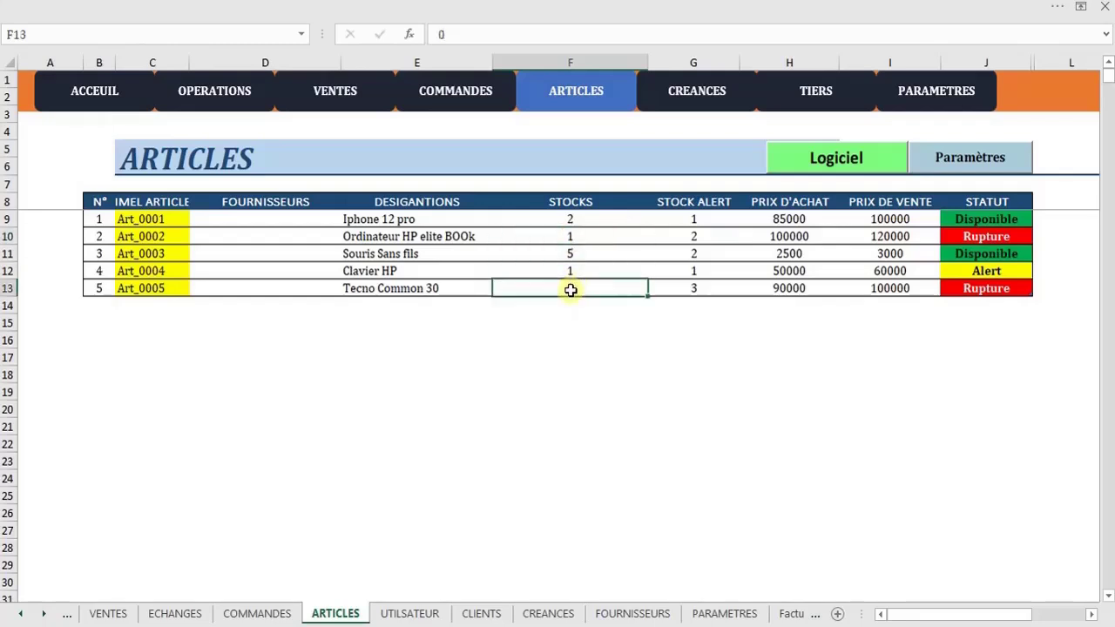
left_click(565, 240)
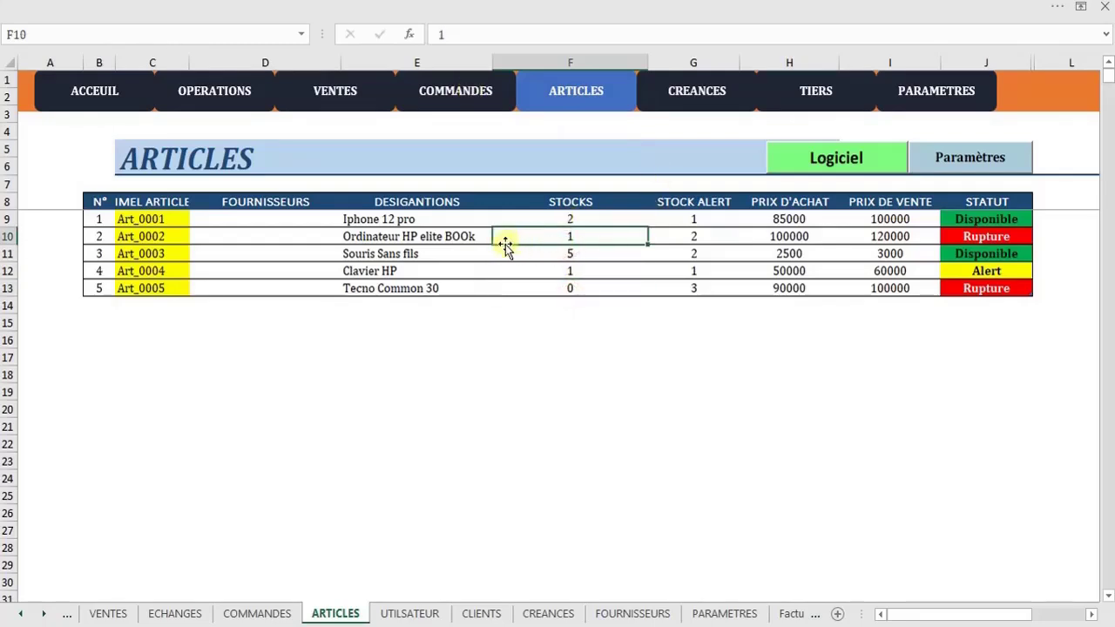
left_click(470, 87)
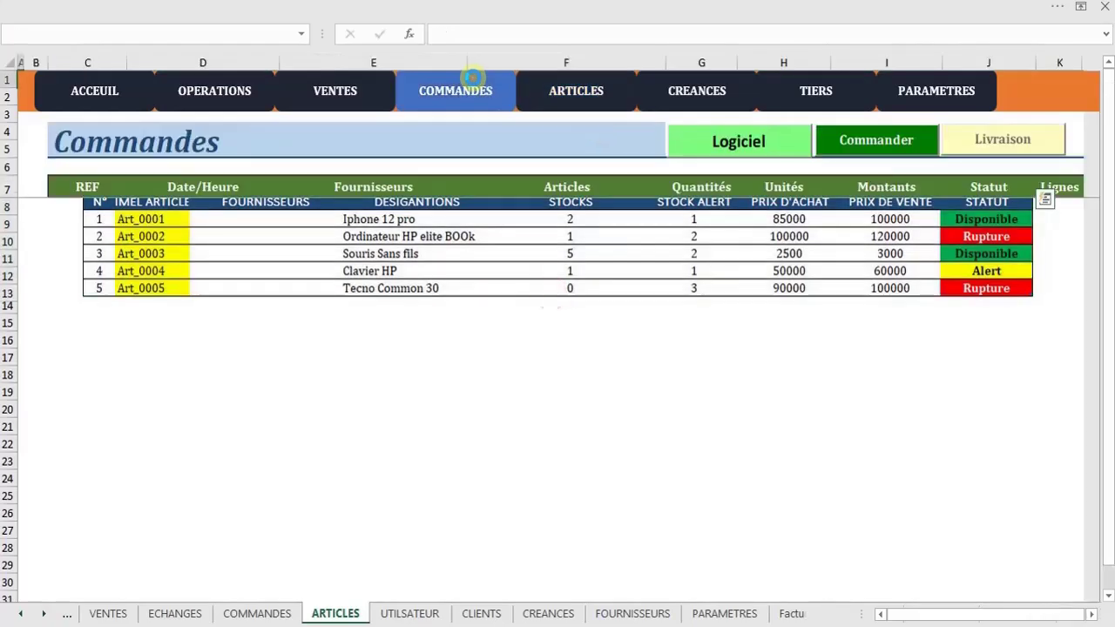
left_click(861, 142)
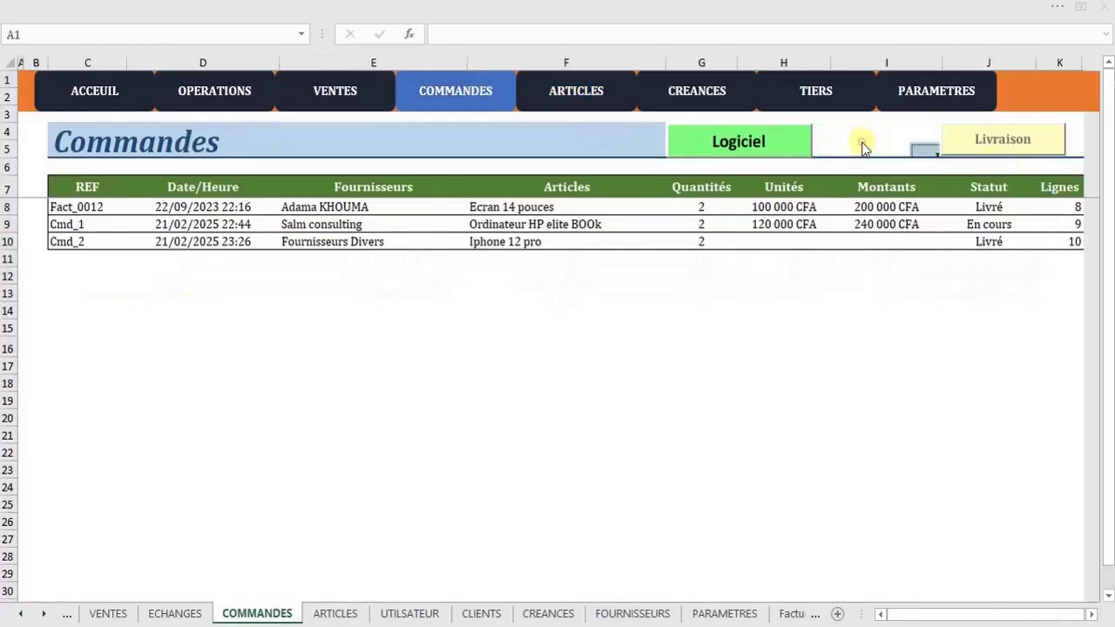
Start an order from Salm consulting with 5 Tecno Common 30 in the basket
left_click(736, 124)
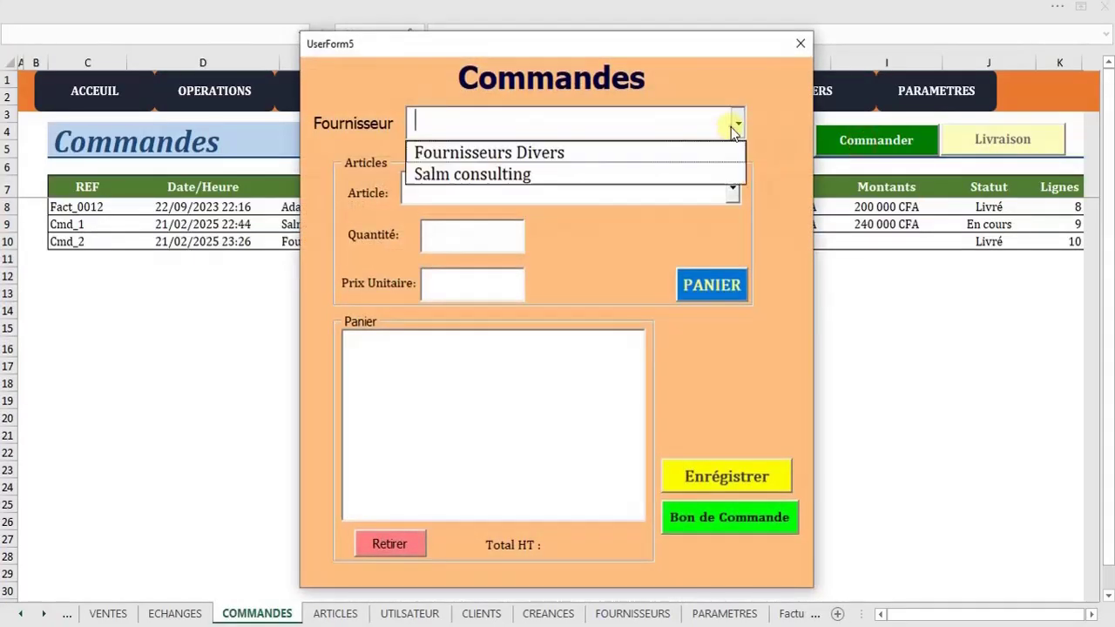
left_click(622, 175)
left_click(731, 191)
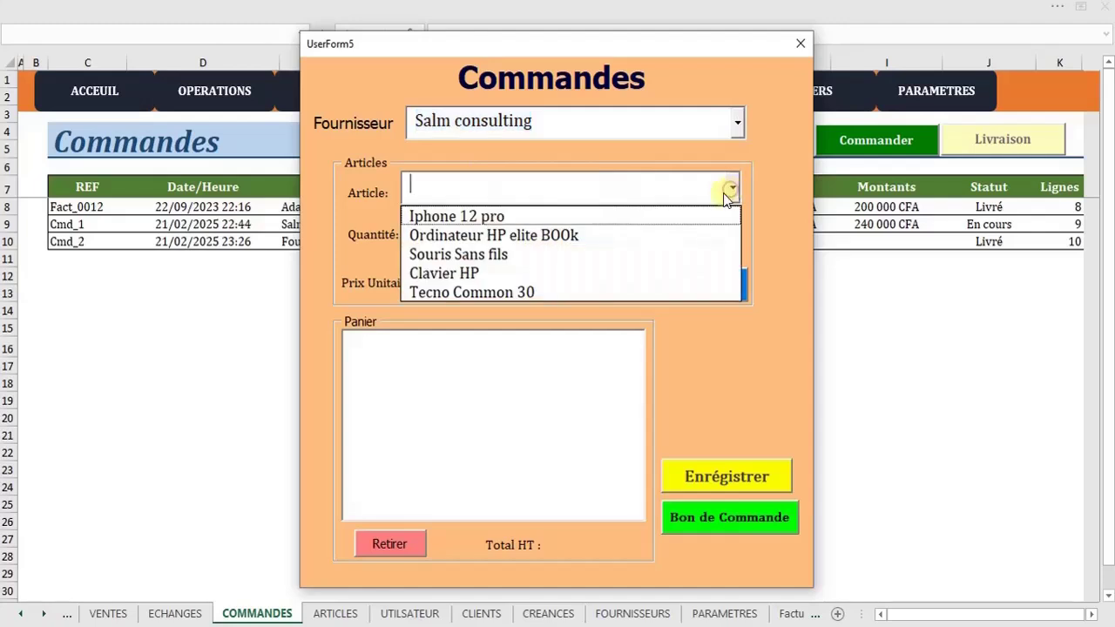
left_click(574, 290)
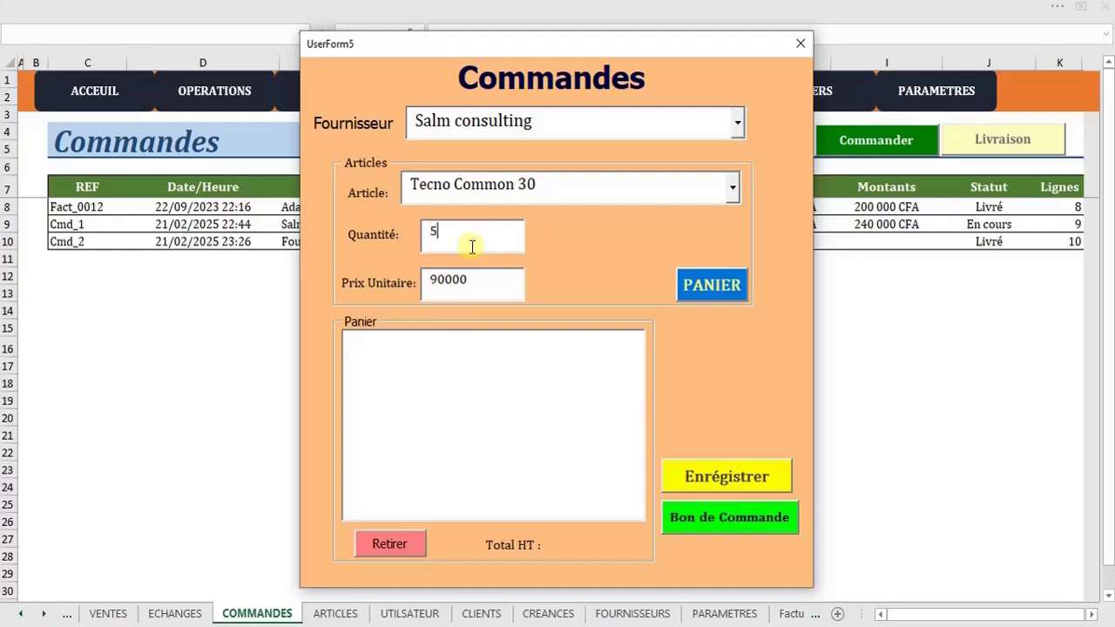
left_click(707, 287)
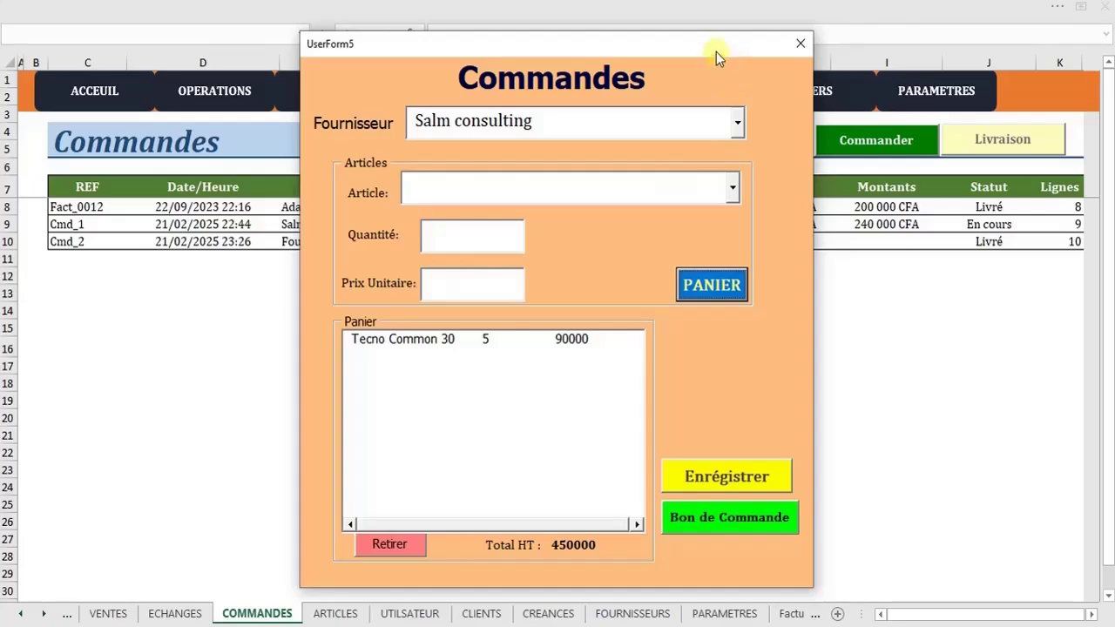
left_click_drag(716, 52, 755, 124)
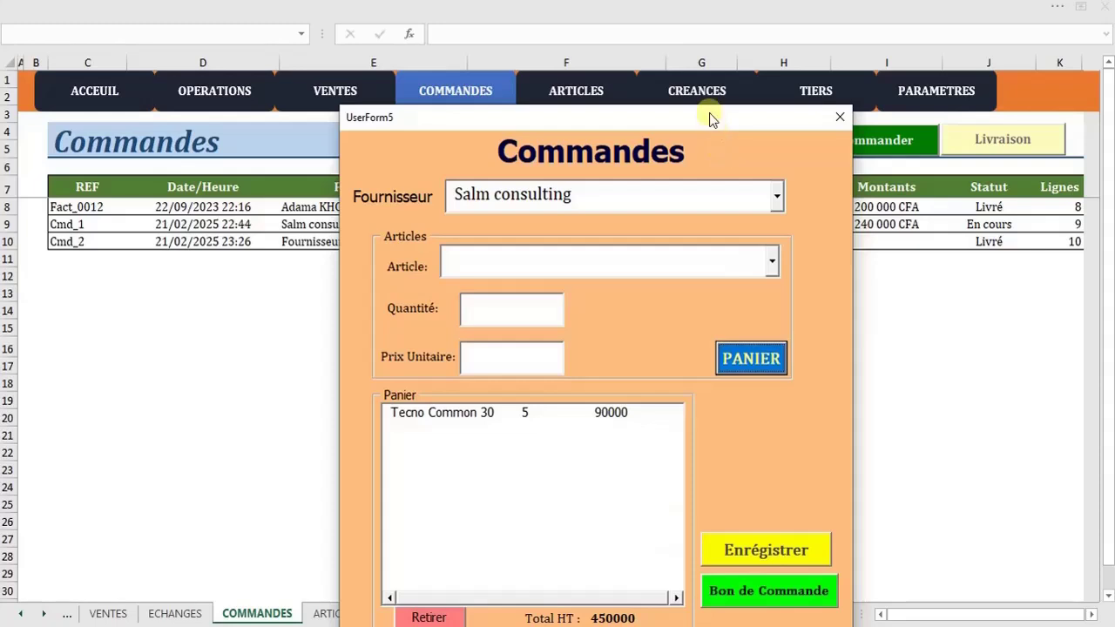
left_click_drag(710, 119, 713, 91)
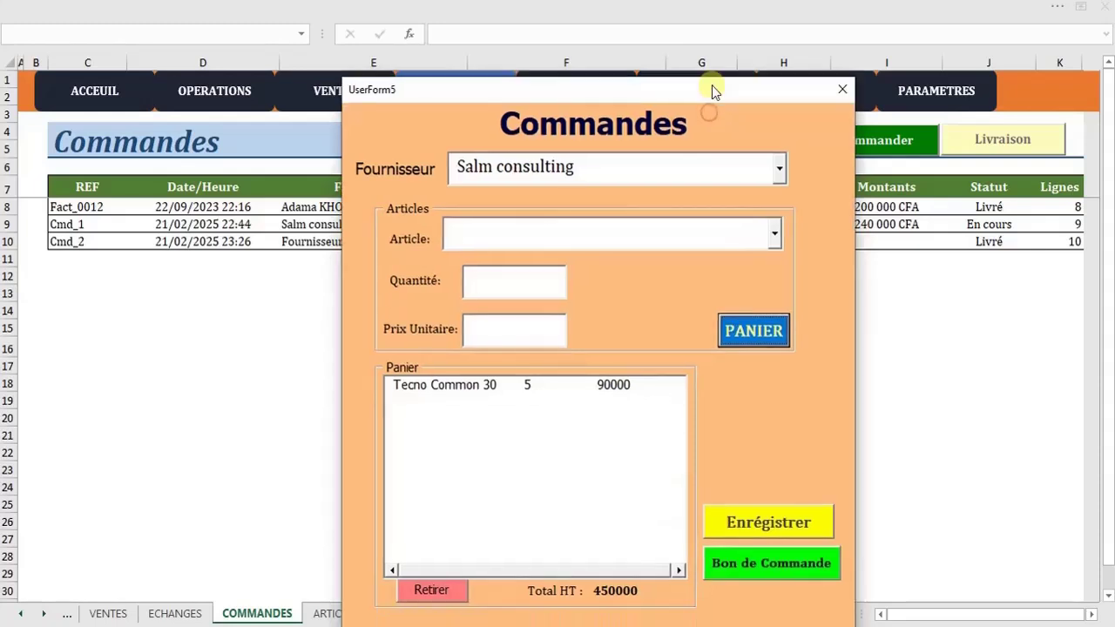
Add 6 Clavier HP to the basket, then remove that line again
left_click(776, 243)
left_click(630, 311)
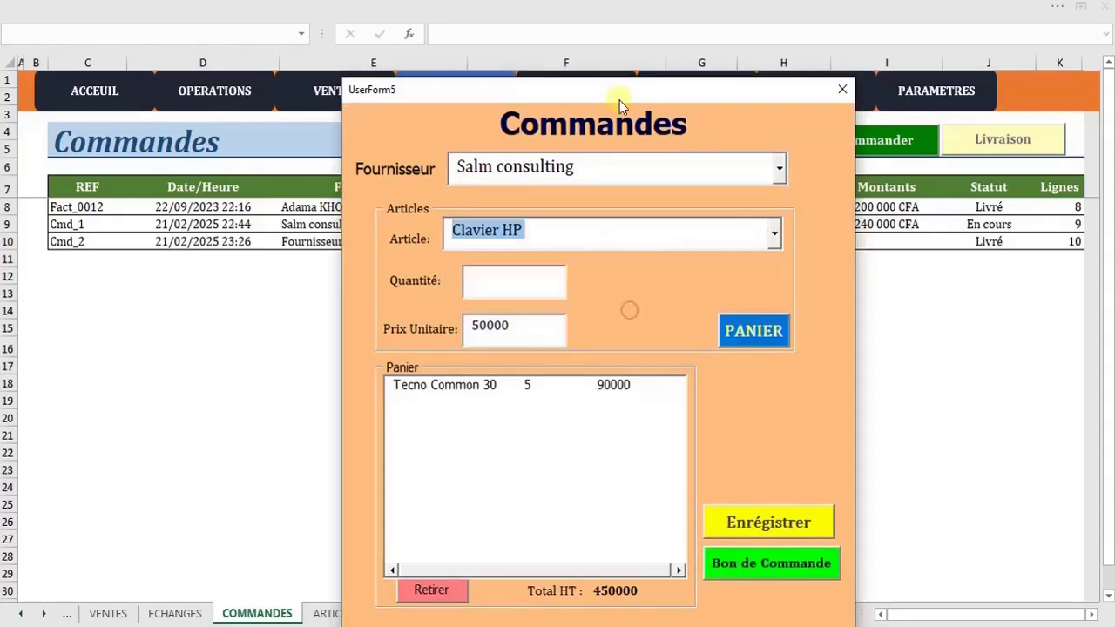
left_click(515, 287)
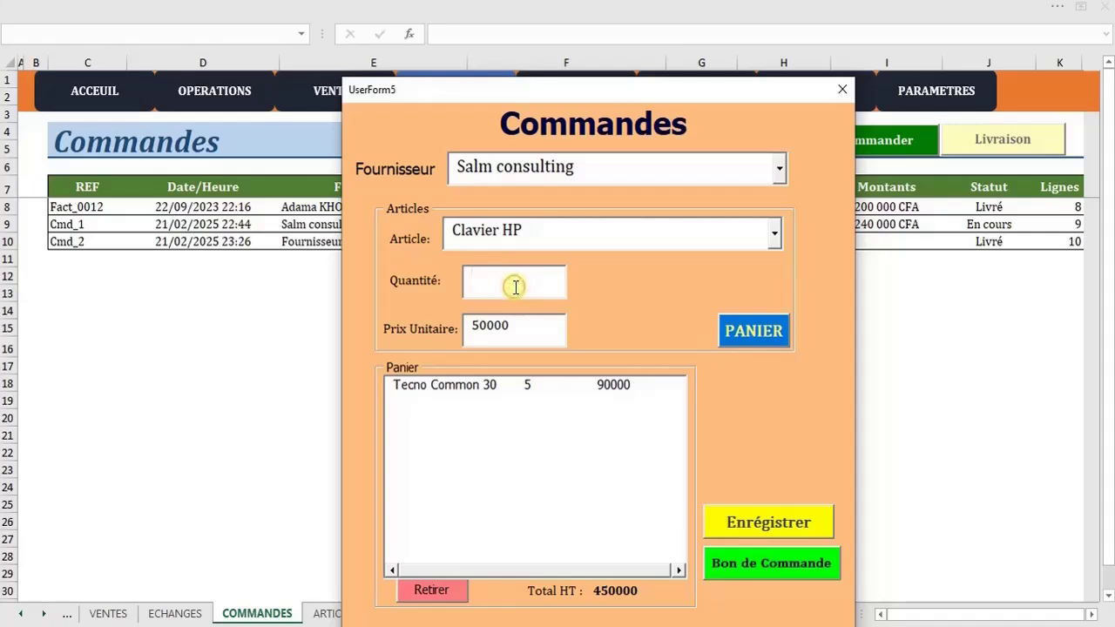
left_click(753, 331)
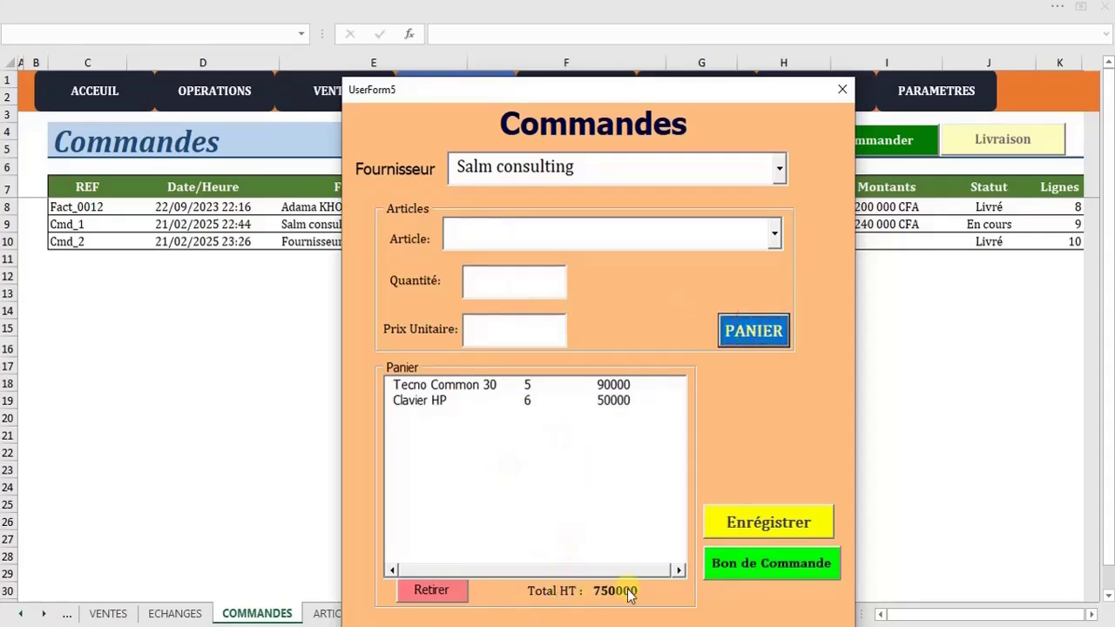
left_click(531, 402)
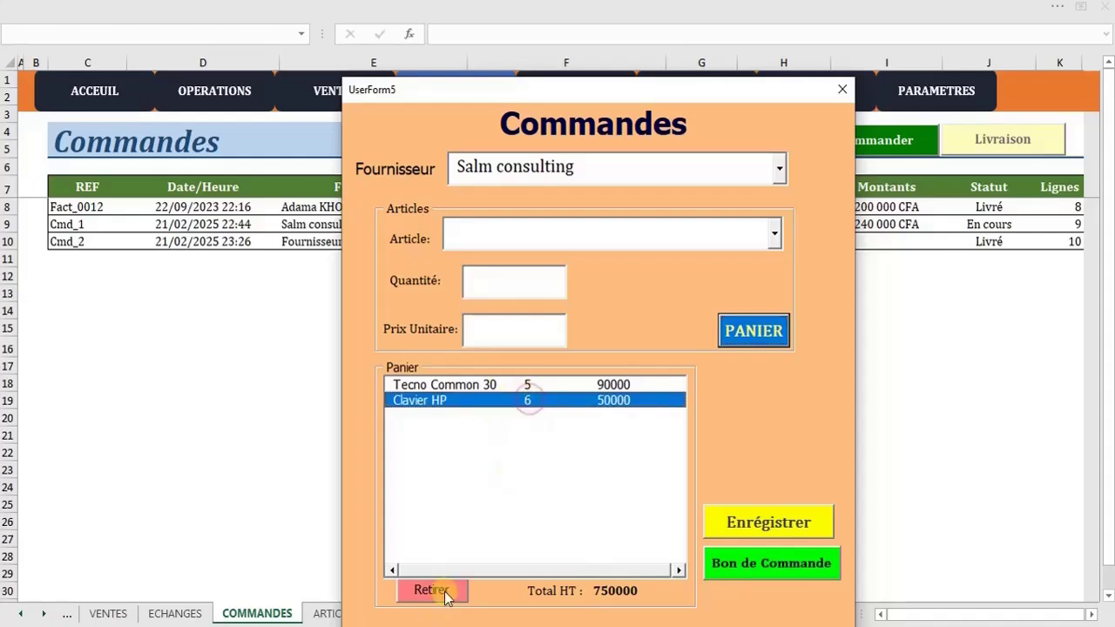
left_click(435, 589)
left_click(568, 384)
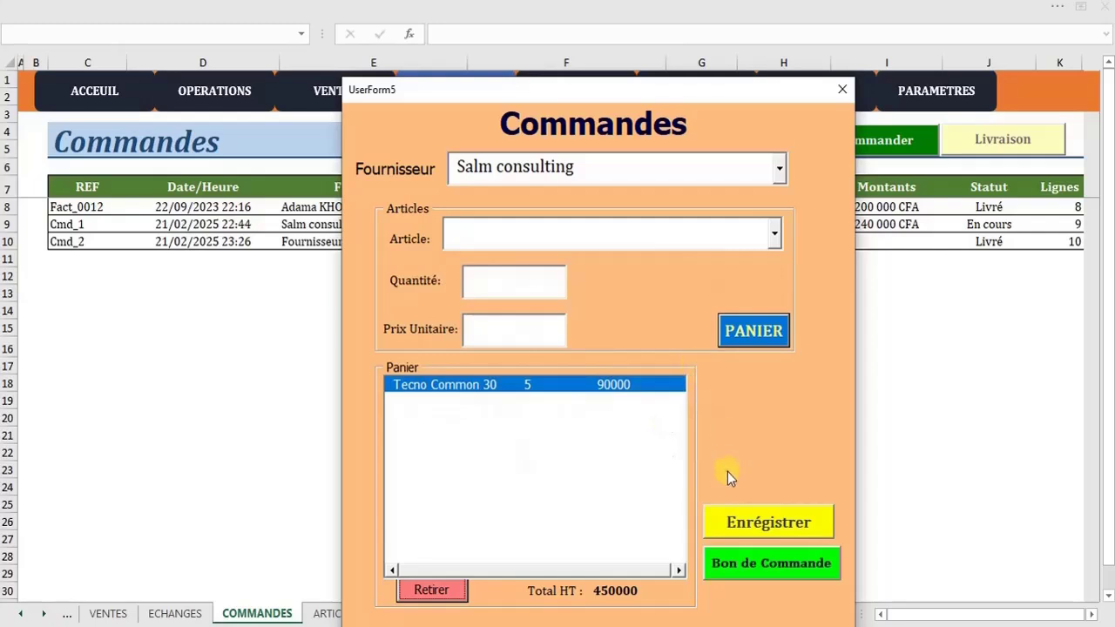
Save the order as Cmd_3 and generate its purchase-order PDF
left_click(796, 522)
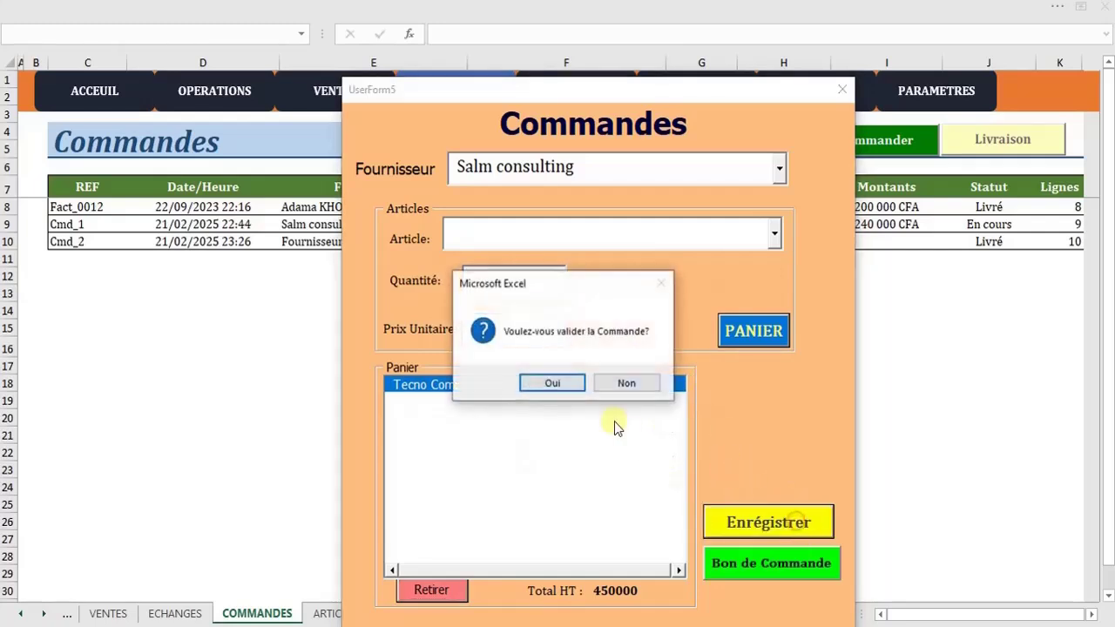
left_click(558, 389)
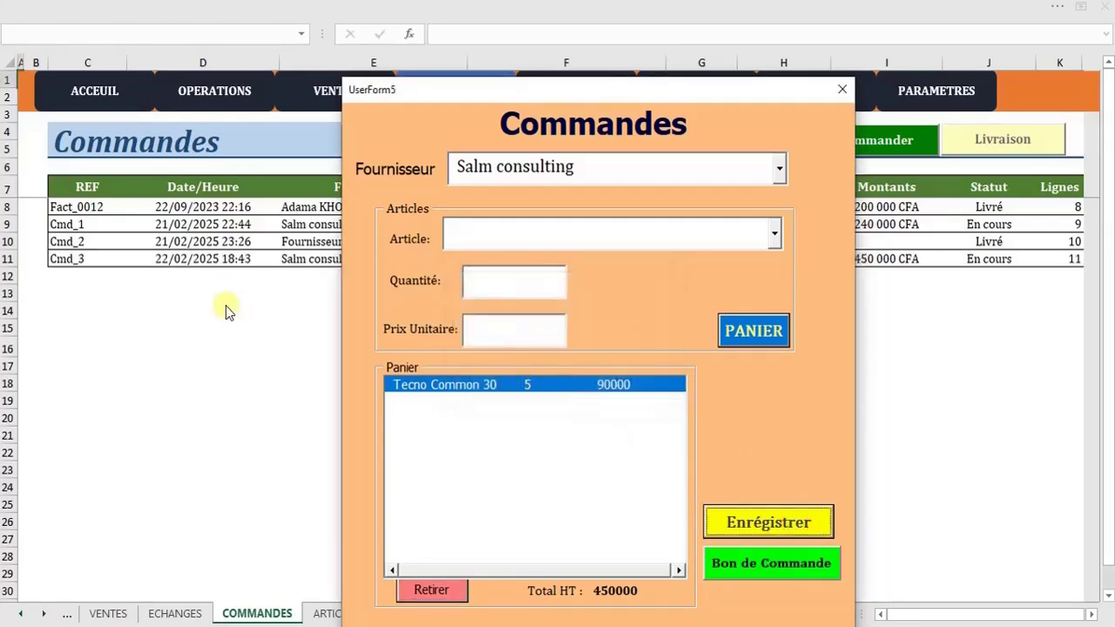
left_click_drag(662, 87, 630, 47)
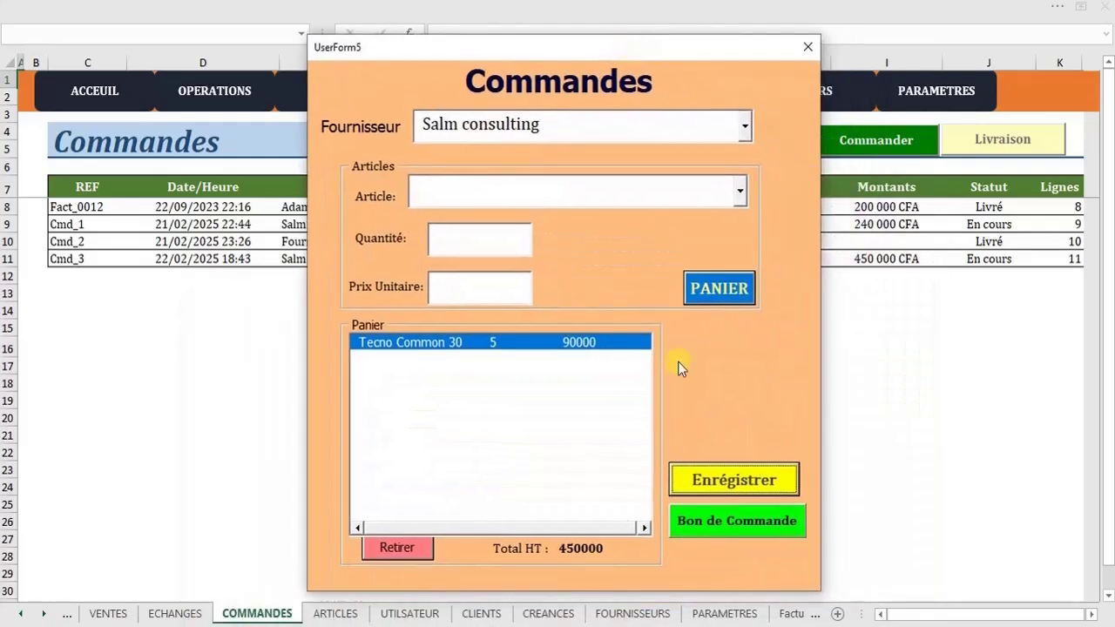
left_click(708, 519)
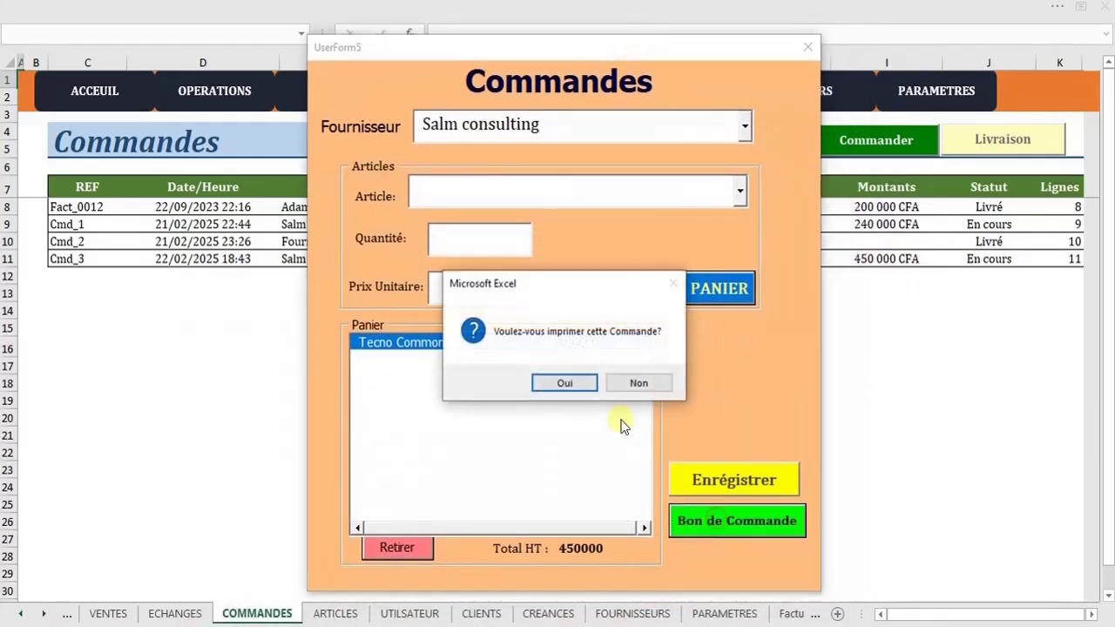
left_click(568, 383)
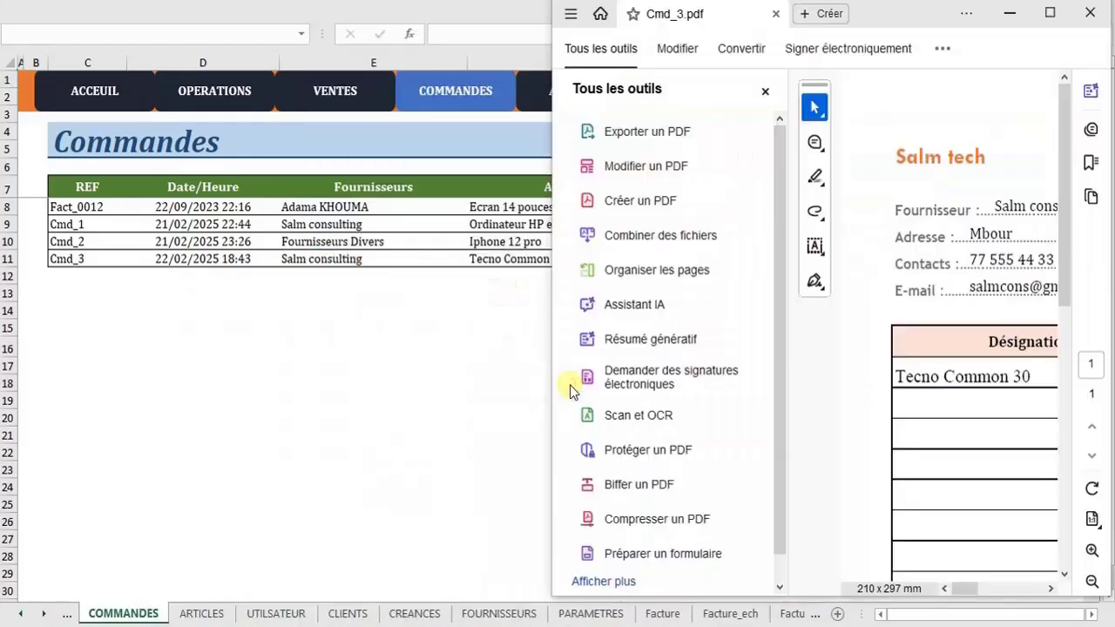
Maximize Acrobat and scroll Cmd_3.pdf down to its 450 000 Total row and back up
left_click(1049, 13)
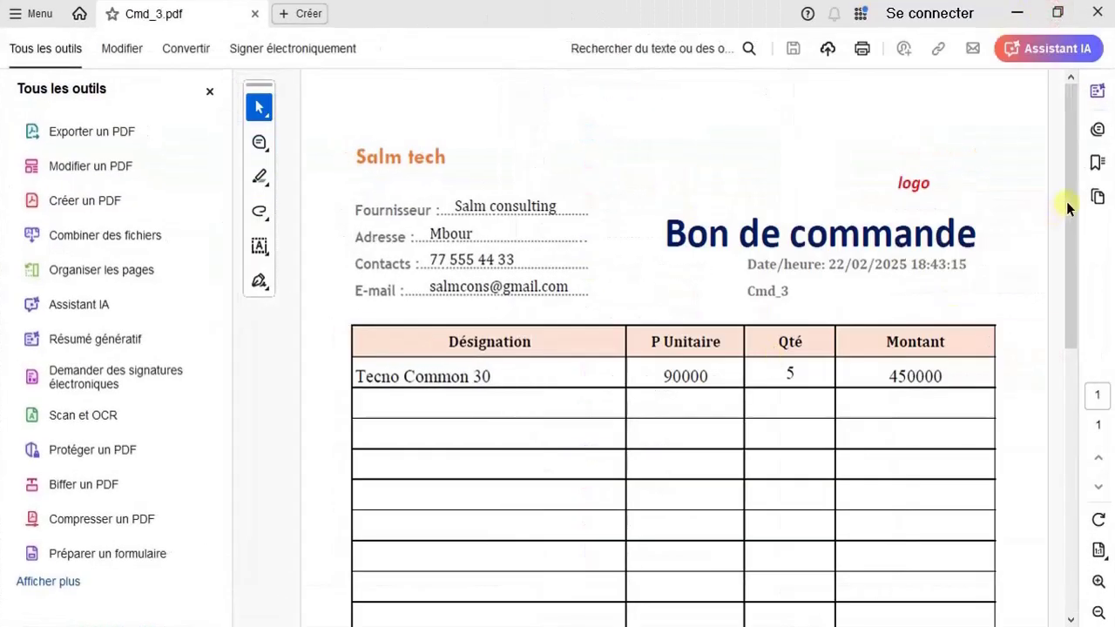
scroll(1077, 205, "down", 1)
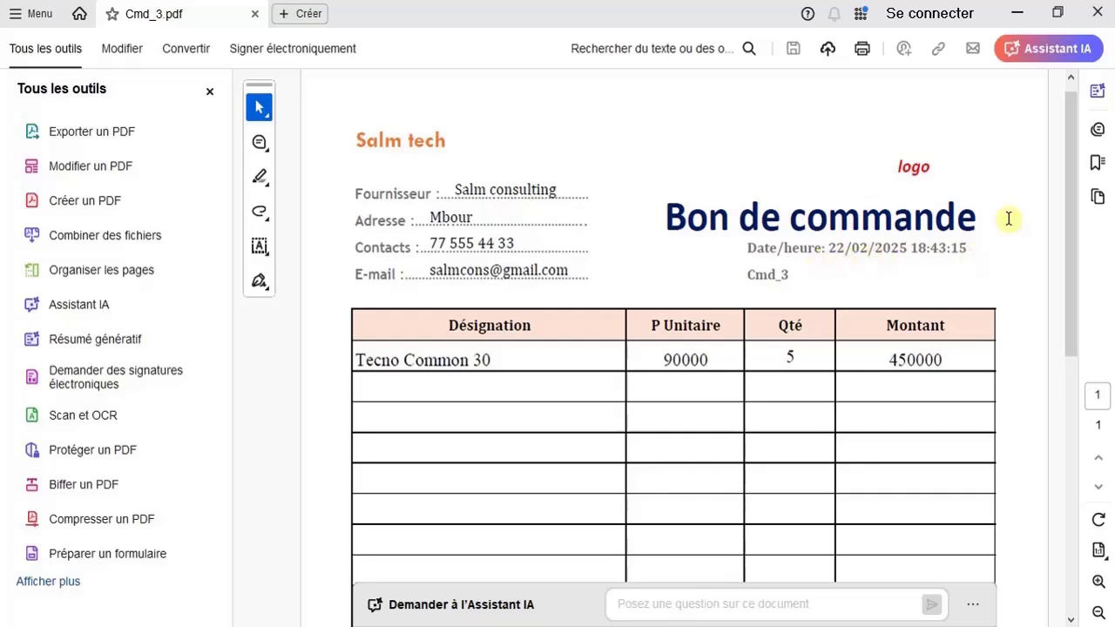
scroll(1071, 264, "down", 5)
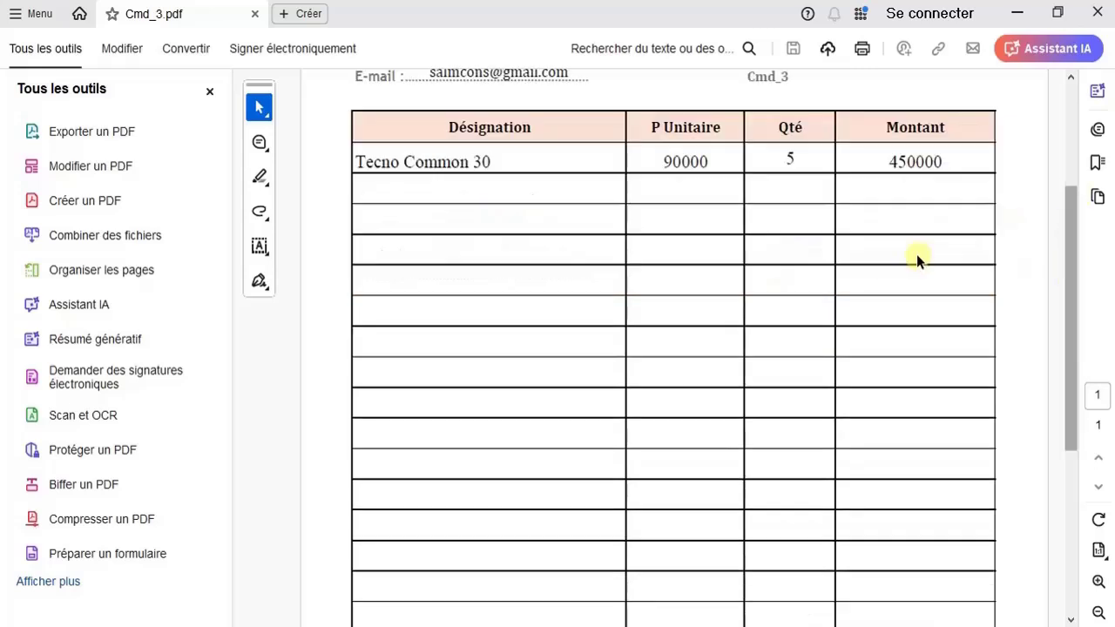
left_click_drag(1069, 340, 1069, 483)
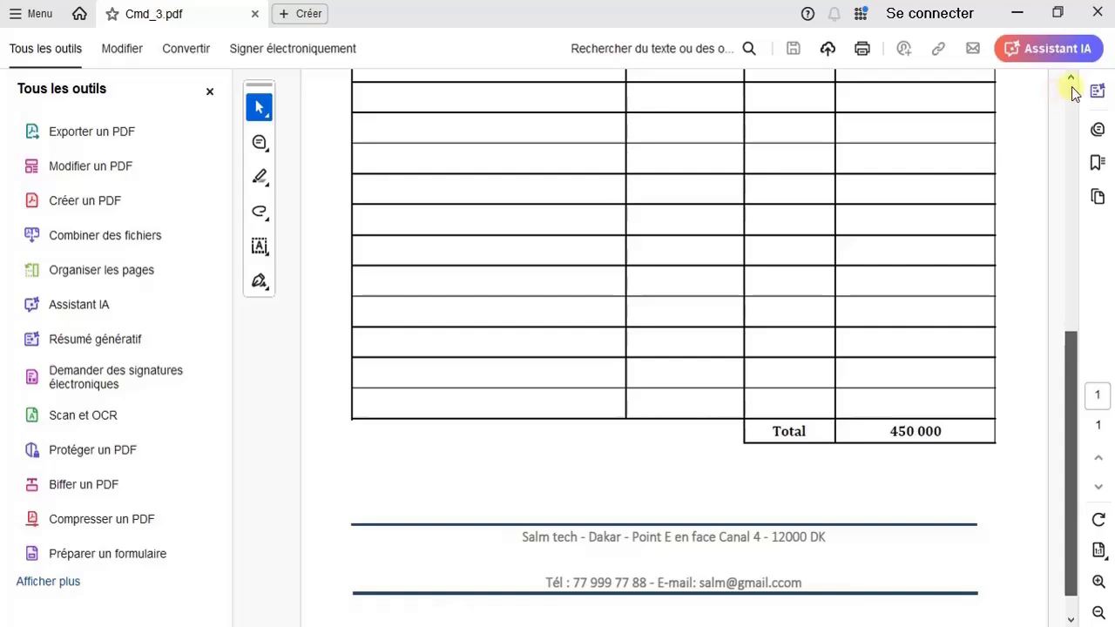
left_click(1068, 353)
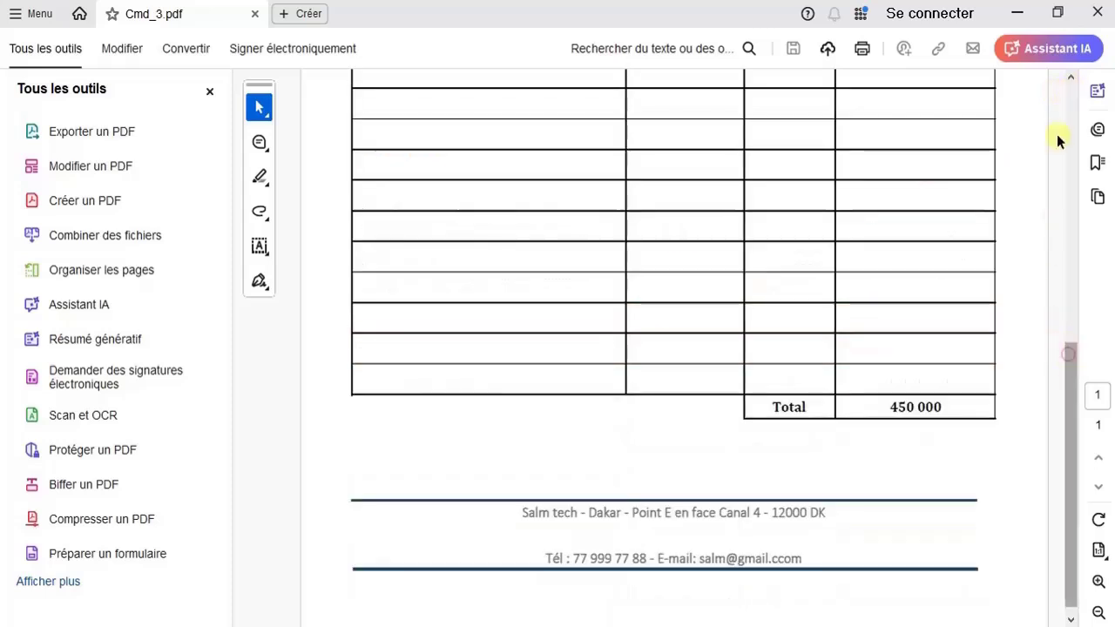
left_click_drag(1065, 389, 1058, 116)
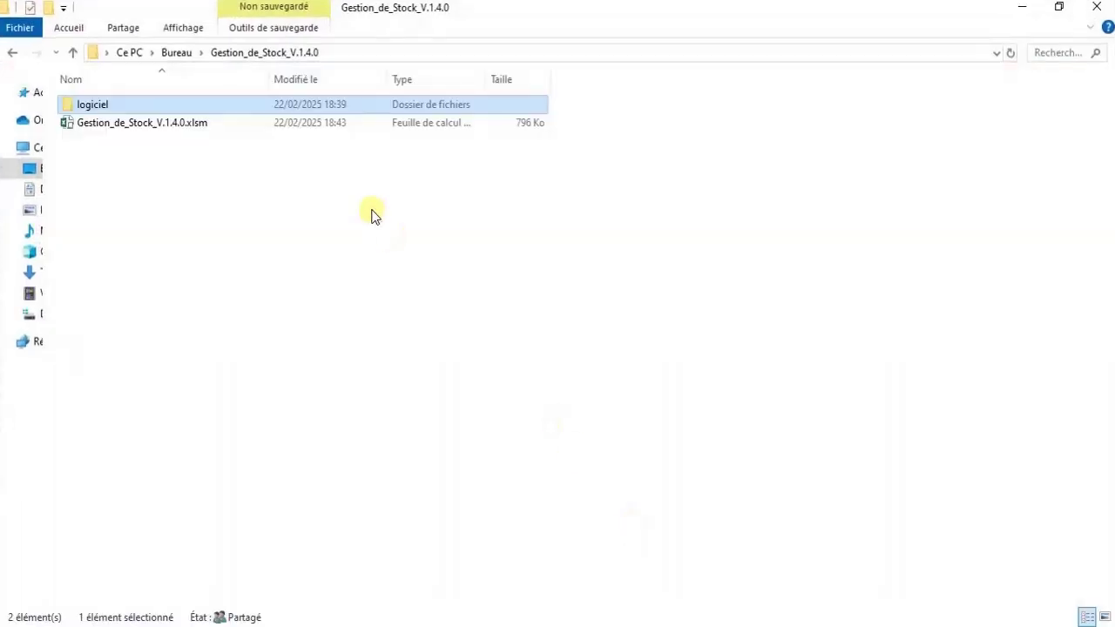
Find Cmd_3.pdf in logiciel\commandes, then return to the Gestion_de_Stock_V.1.4.0 folder
double_click(217, 106)
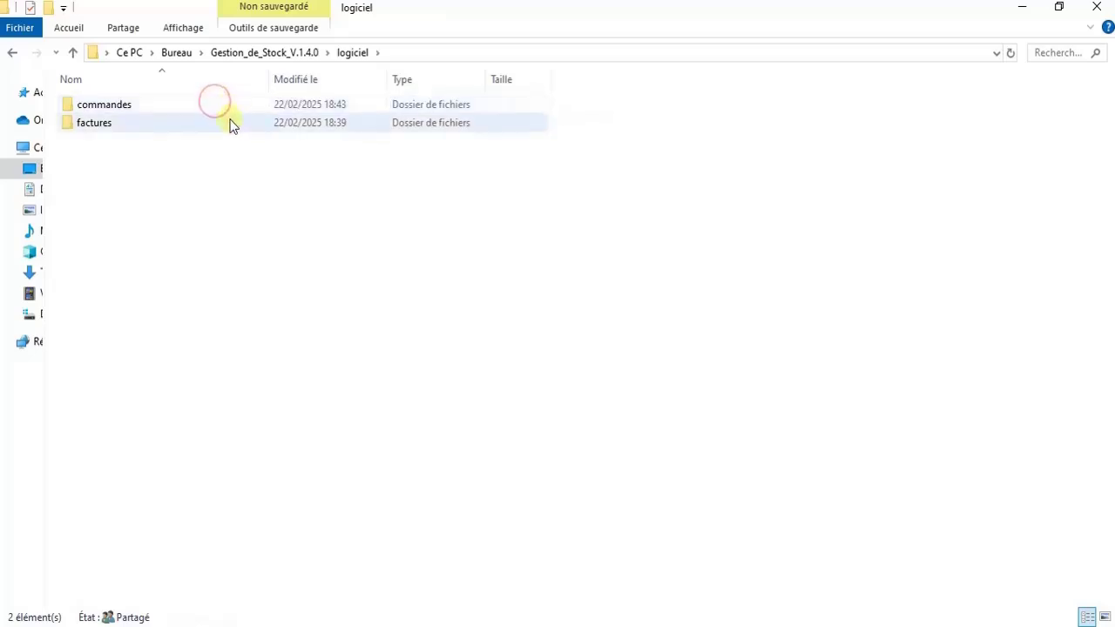
double_click(207, 106)
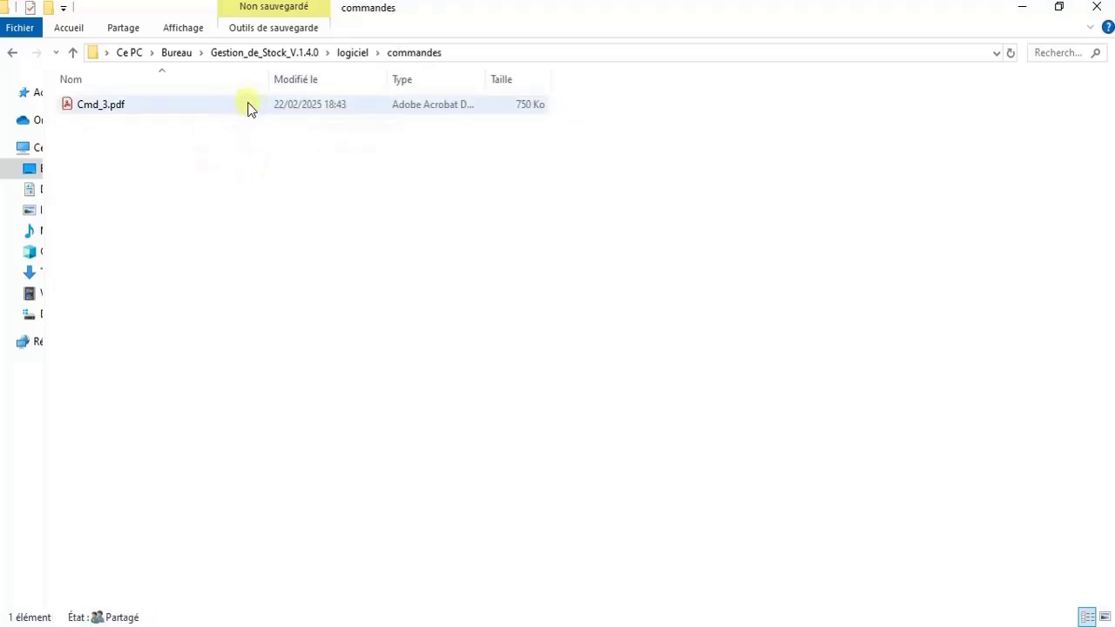
left_click(294, 54)
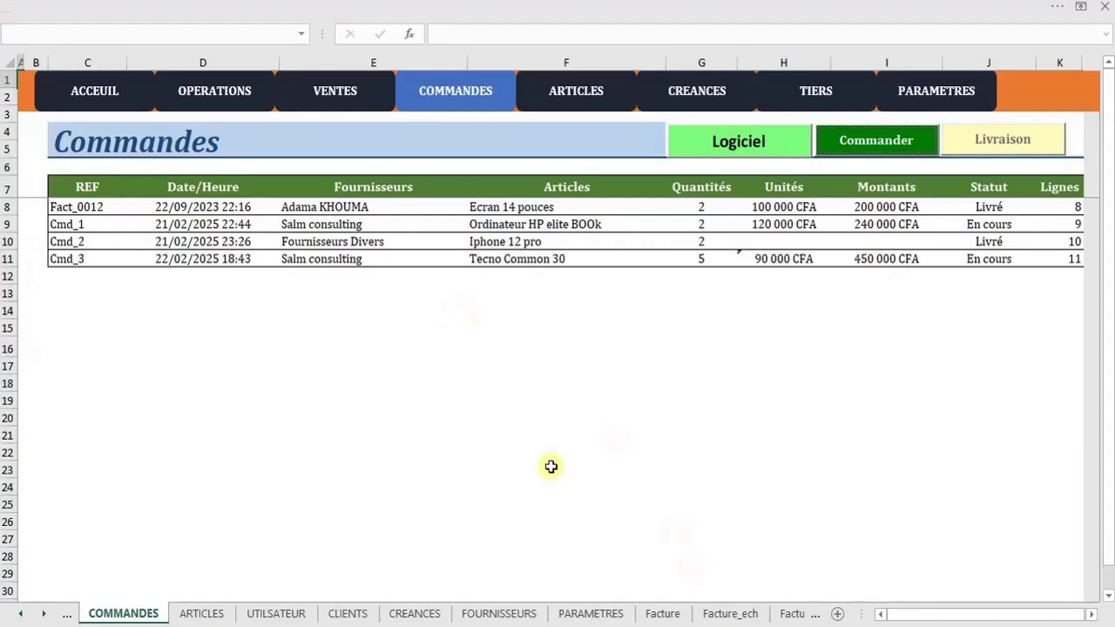
On OPERATIONS, inspect row 15's Cmd_3 order costing 450 000 CFA and open its PDF
left_click(211, 95)
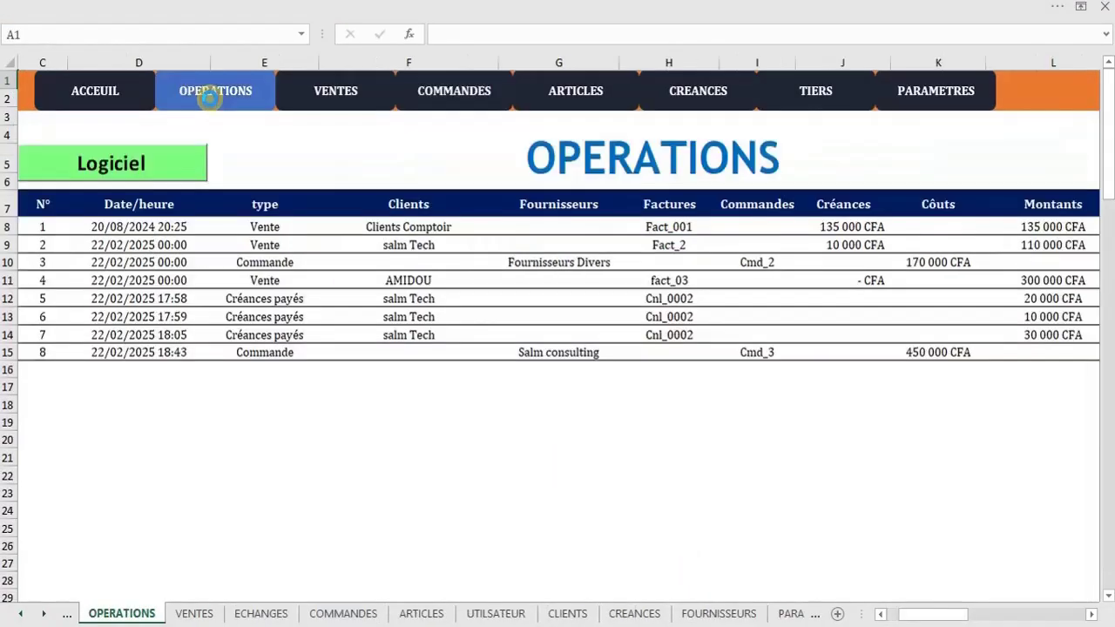
left_click(259, 351)
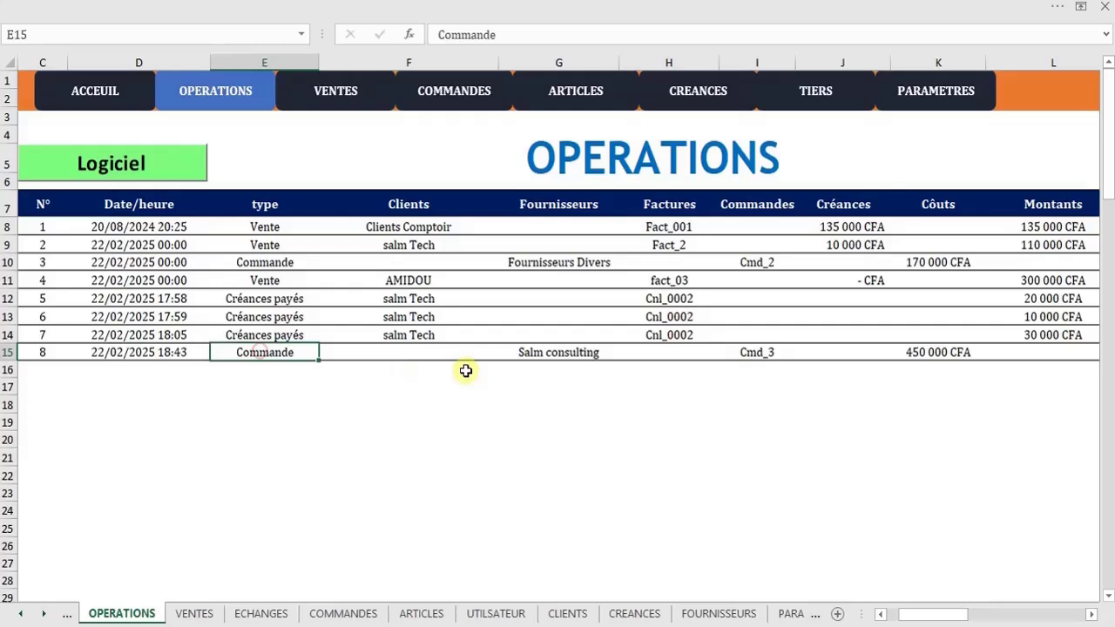
left_click(564, 352)
left_click(827, 351)
left_click(933, 354)
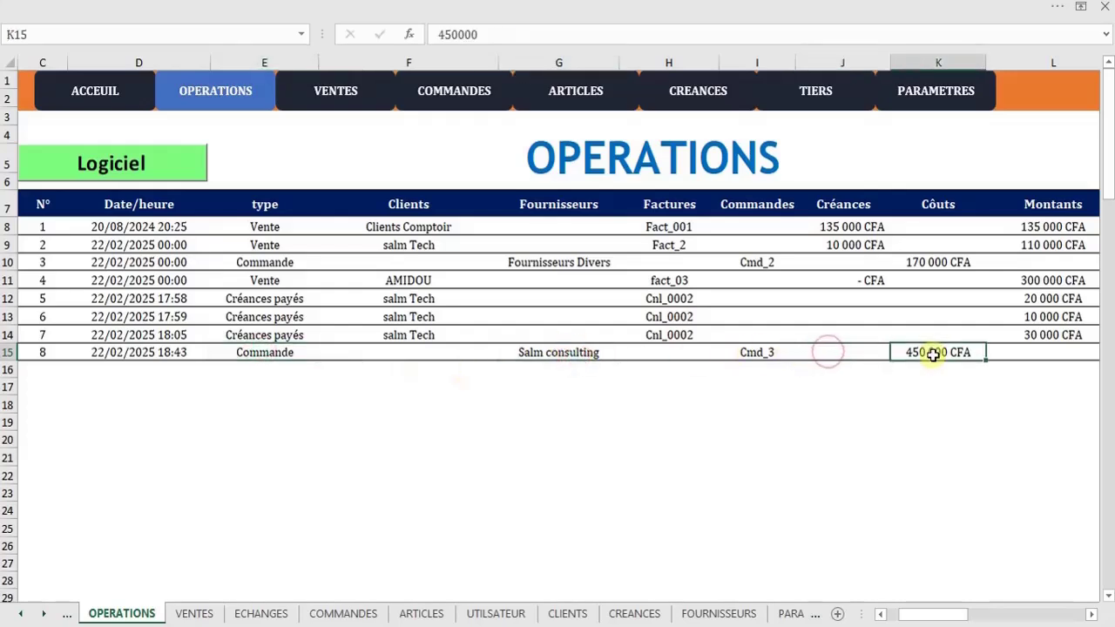
key("Right")
key("Right")
key("Right")
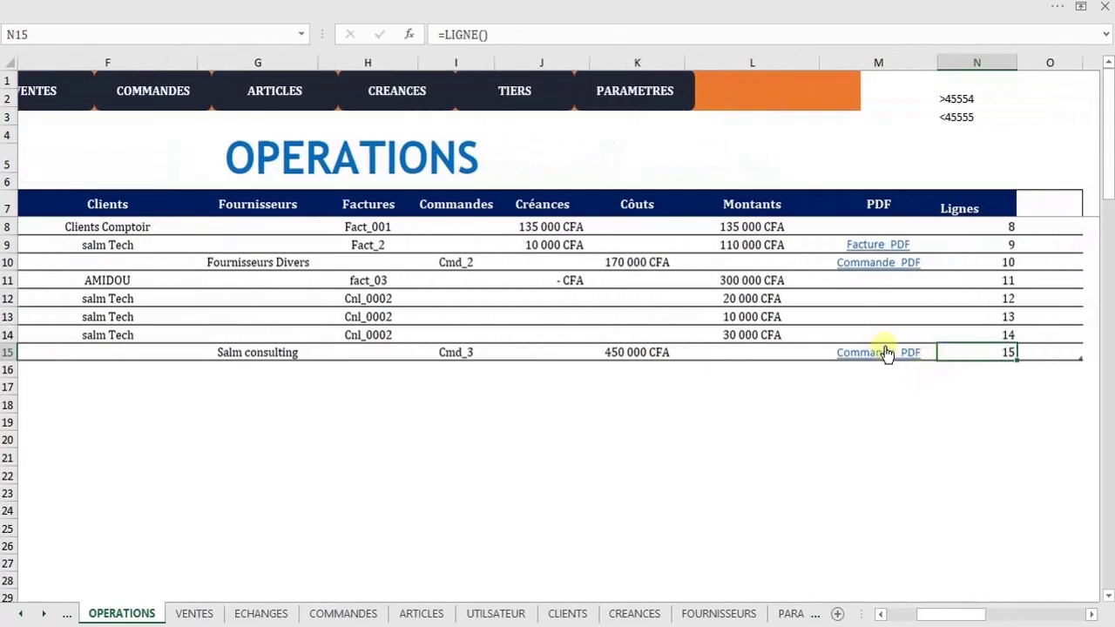
left_click(880, 359)
left_click(1016, 12)
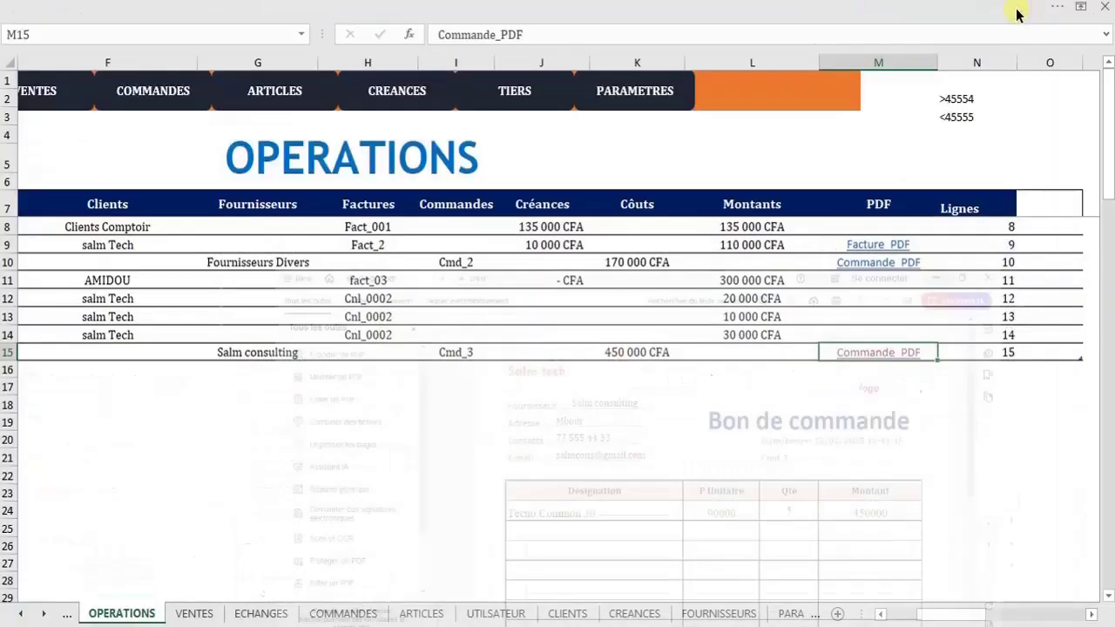
Look through the Creances Clients, Commandes and Articles sheets, ending back on Commandes
left_click(383, 90)
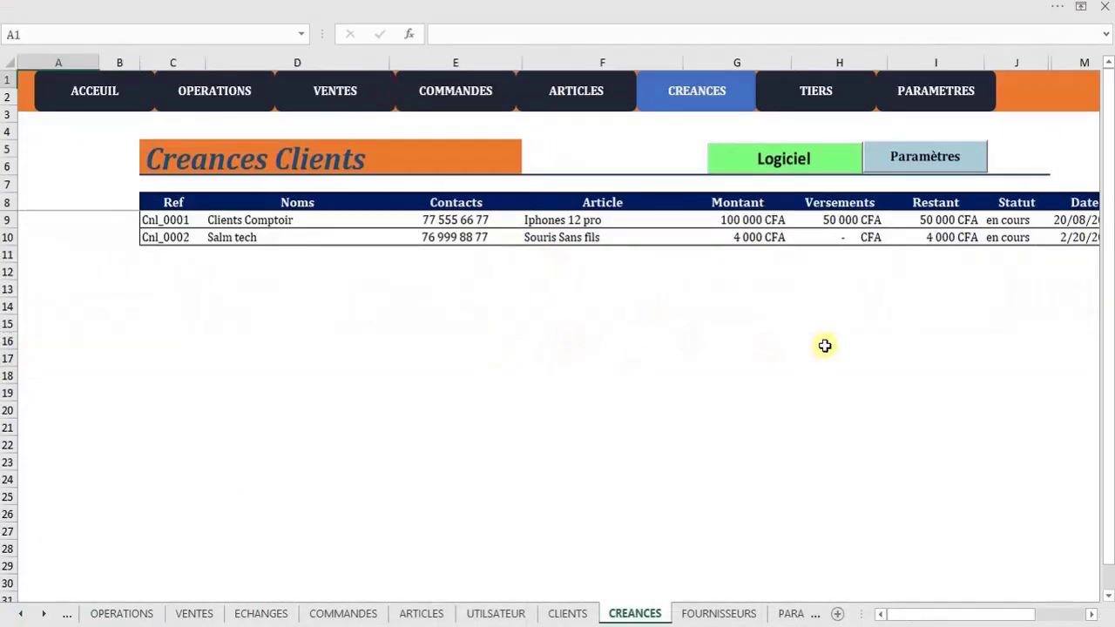
left_click(490, 87)
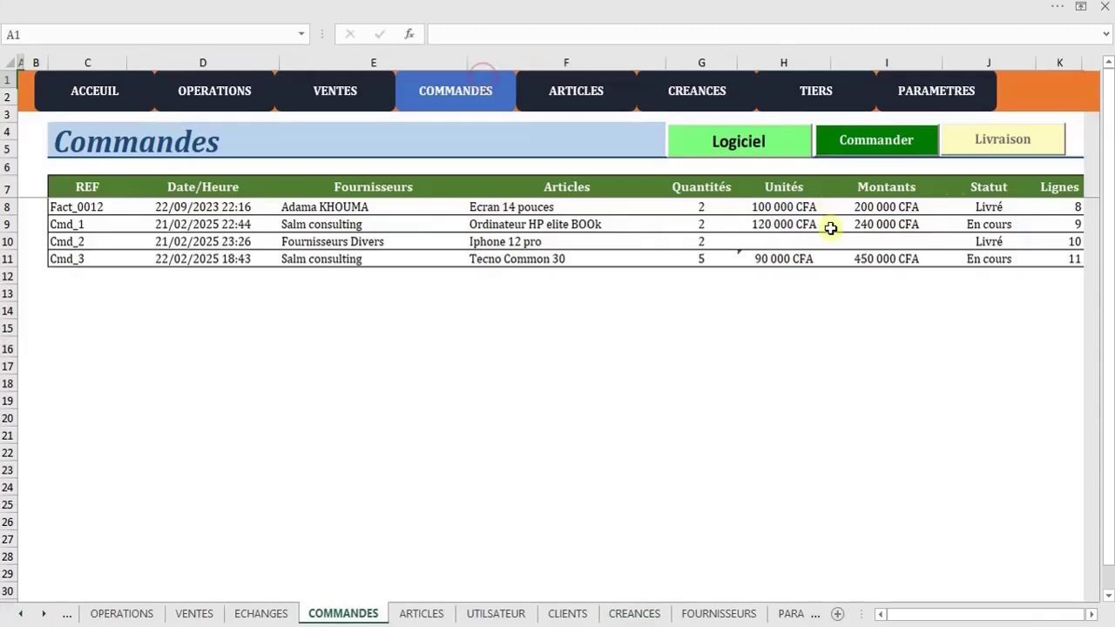
left_click(592, 91)
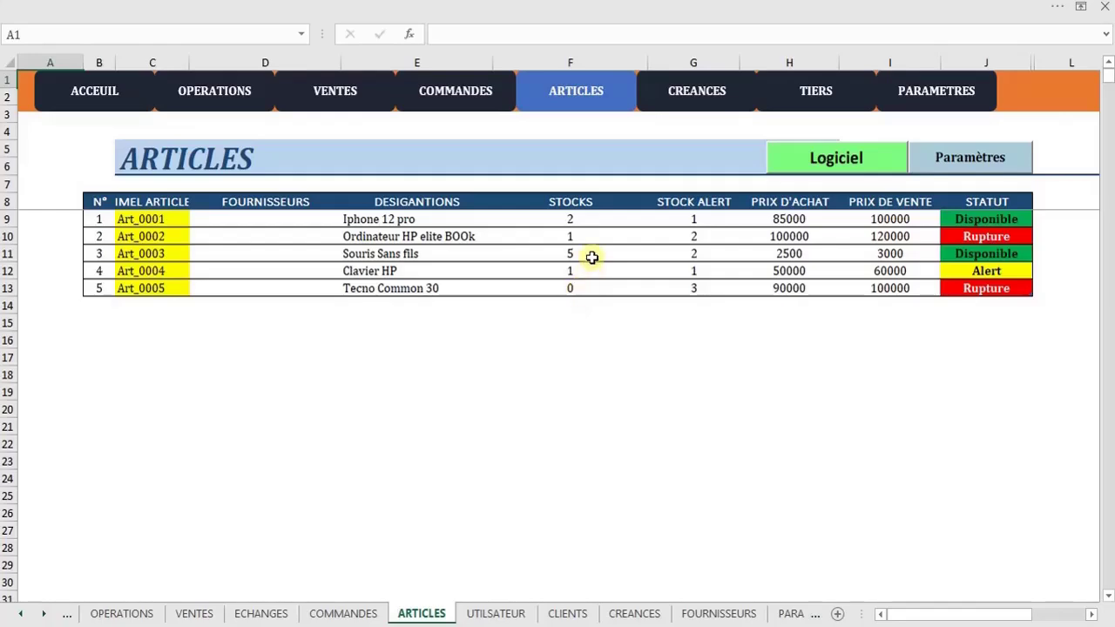
left_click(440, 92)
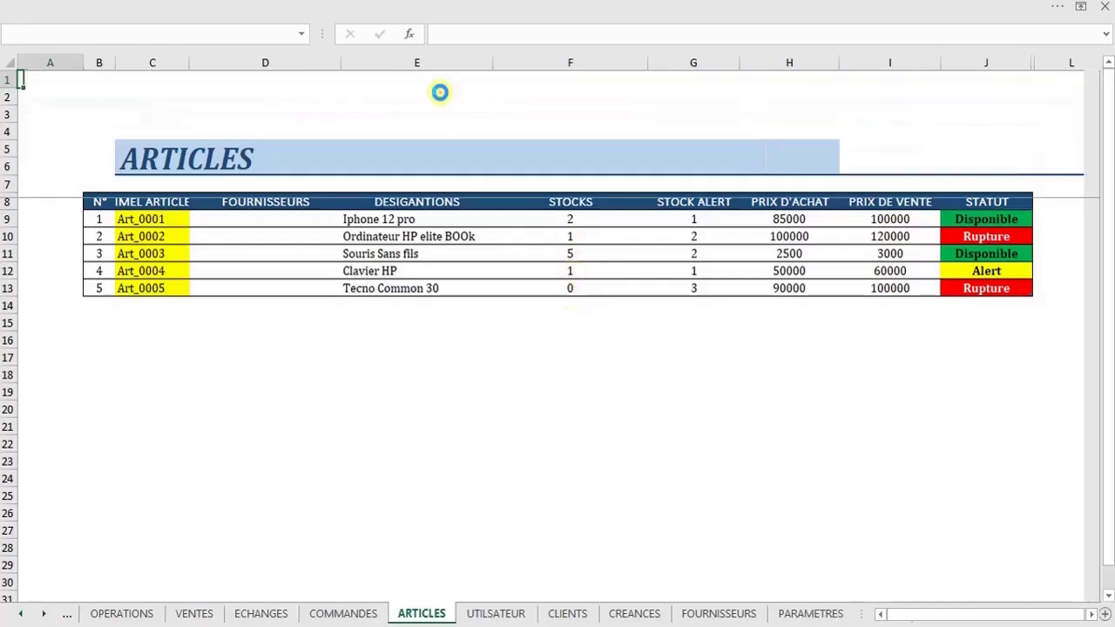
Deliver all 5 Tecno Common 30 of order Cmd_3 and confirm it now shows Livré
left_click(1007, 143)
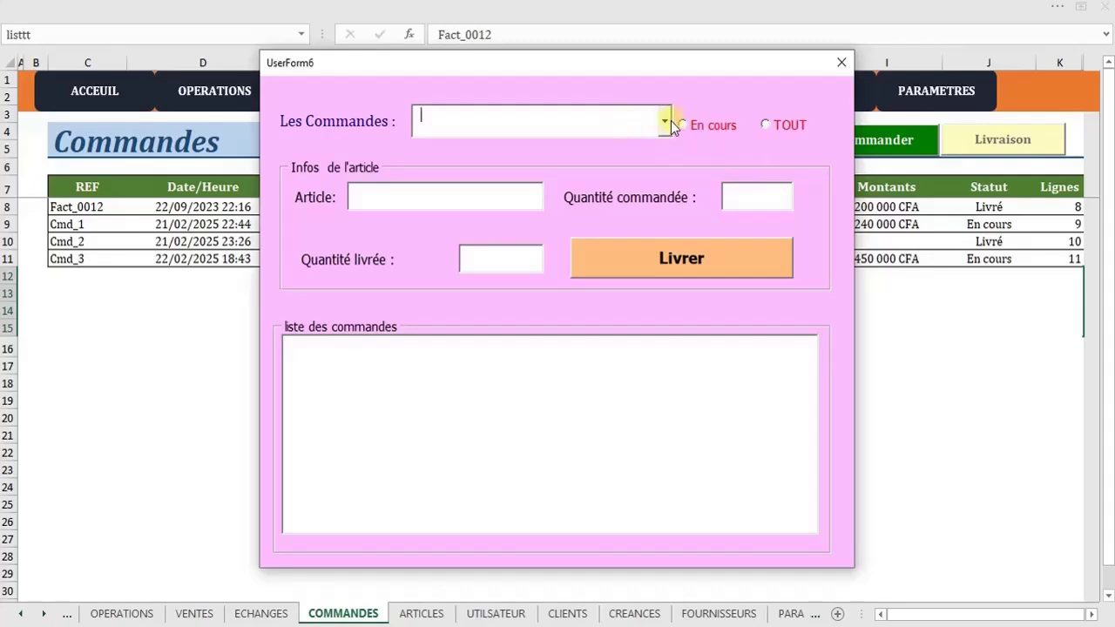
left_click(664, 121)
left_click(558, 205)
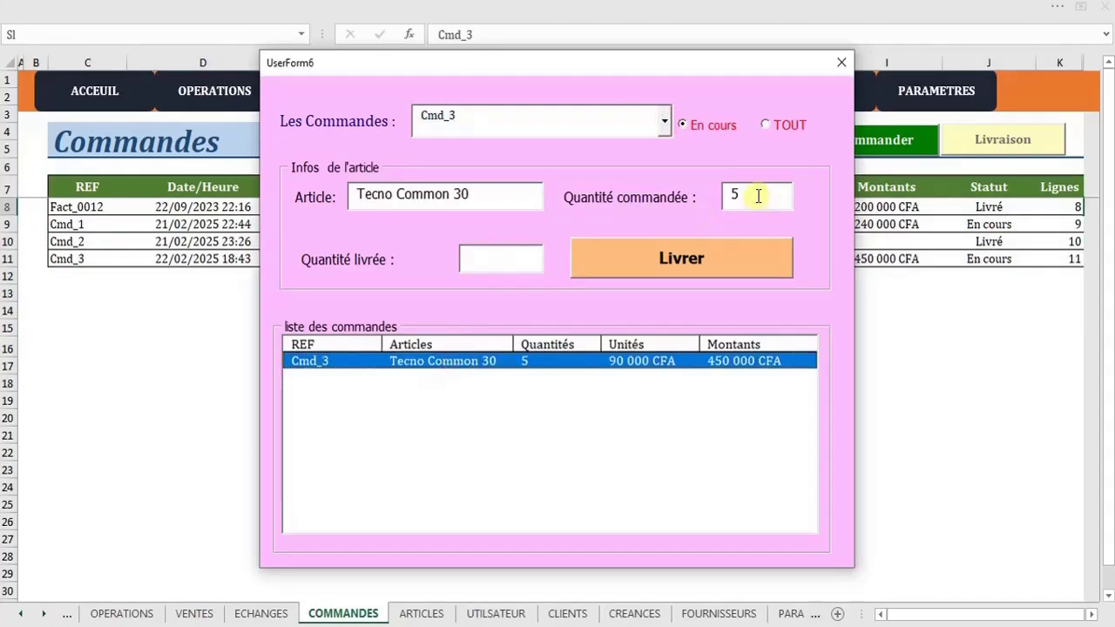
left_click(503, 258)
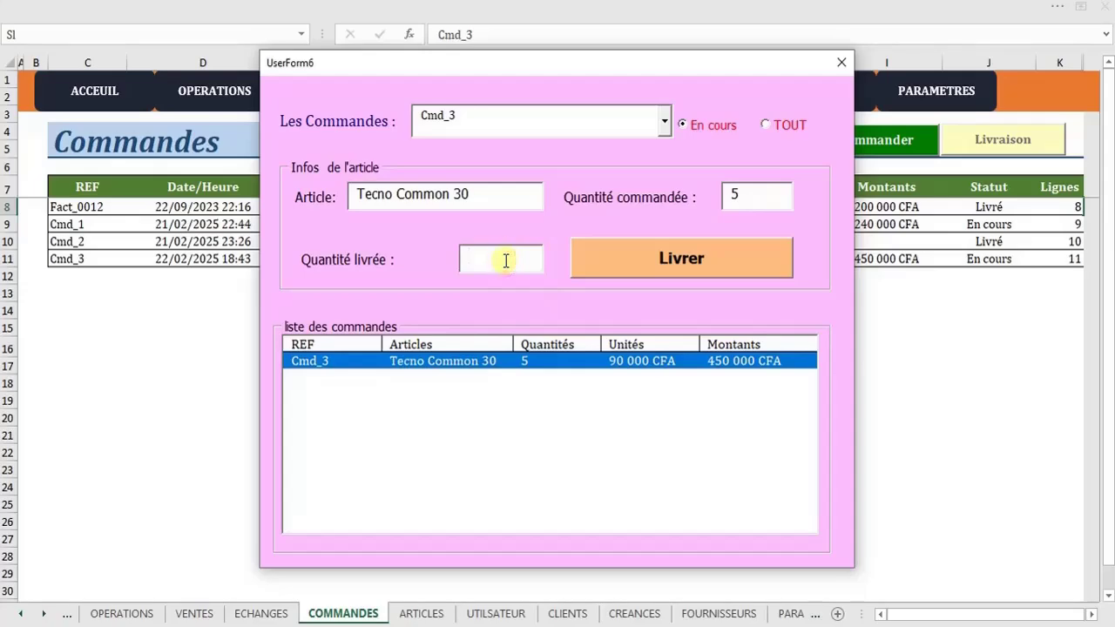
left_click(613, 268)
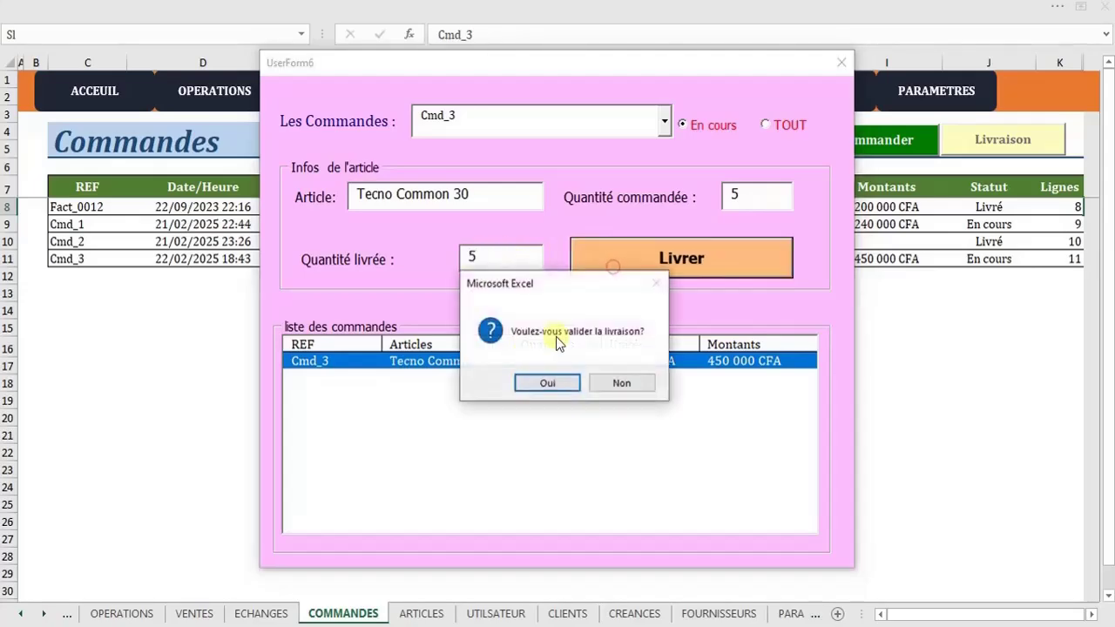
left_click(542, 384)
left_click(991, 259)
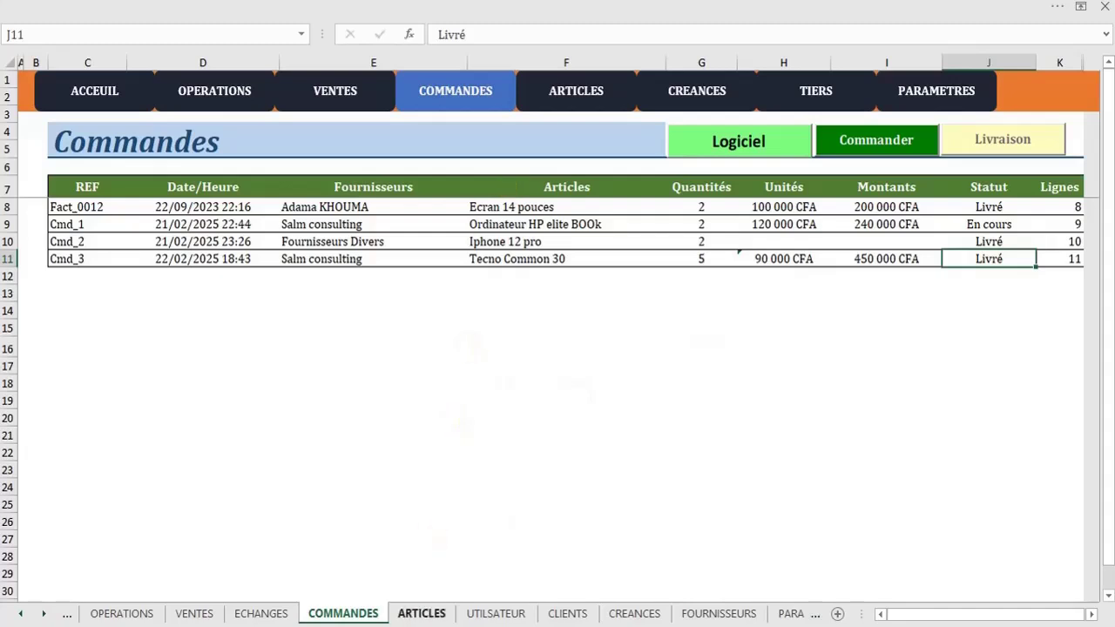
Verify on ARTICLES that Tecno Common 30 has stock 5 and is Disponible, then show Ventes
left_click(422, 613)
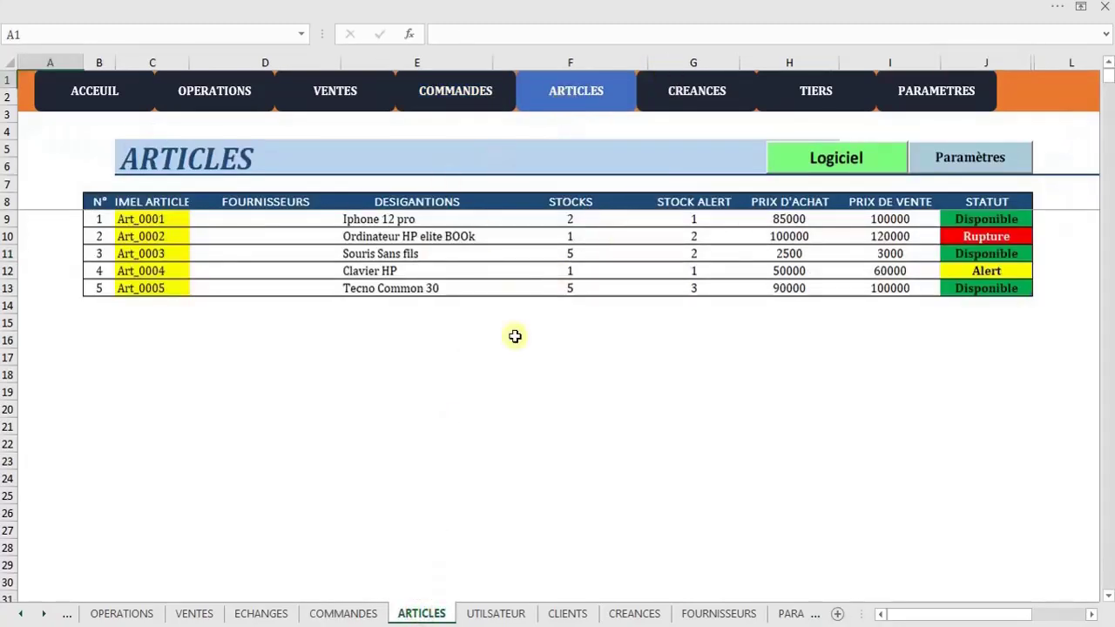
left_click(583, 285)
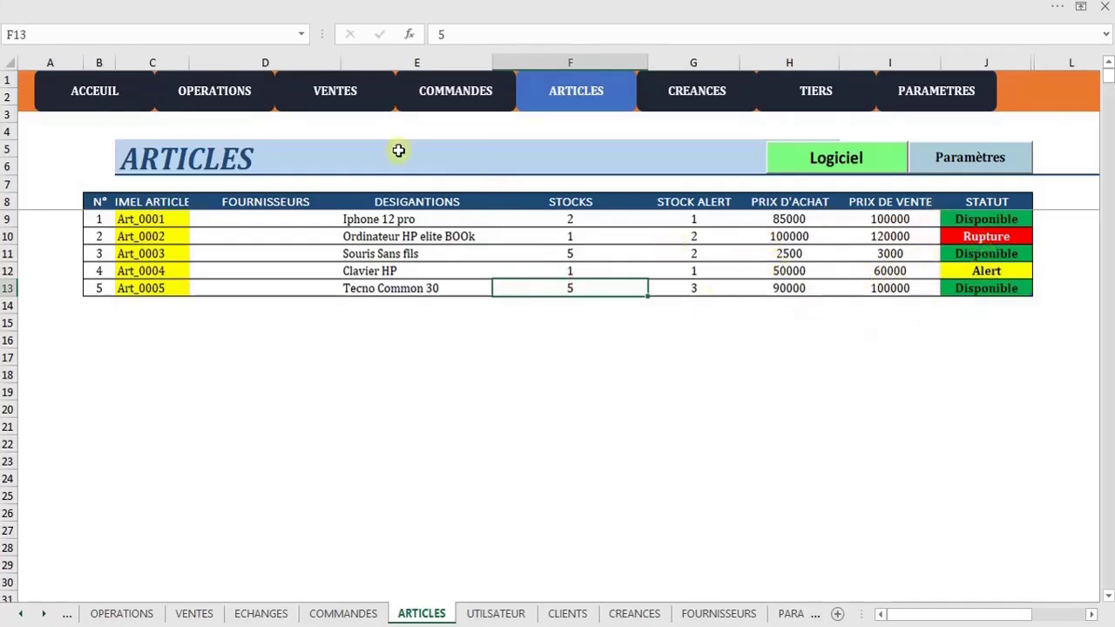
left_click(342, 101)
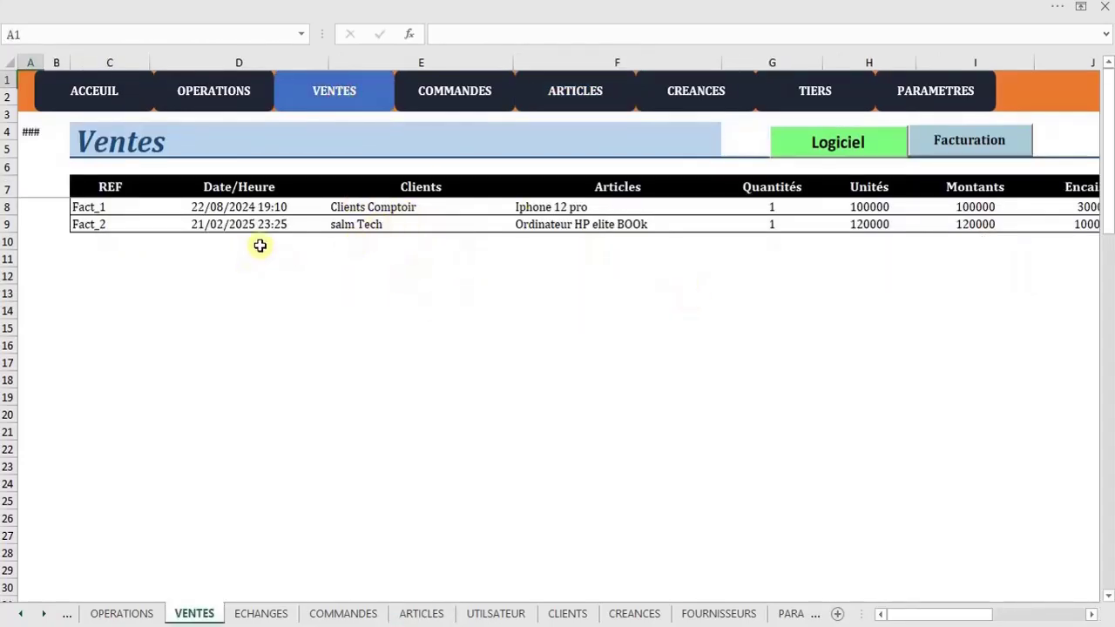
In the Facturation form, pick the client and Tecno Common 30 (100000, stock 5), quantity 1
left_click(949, 143)
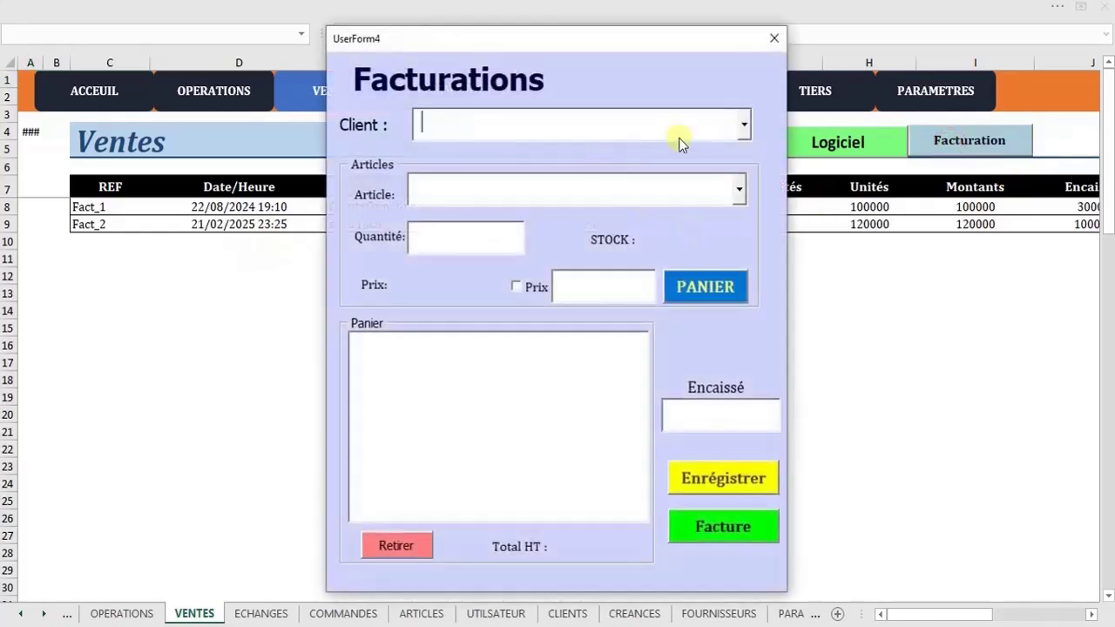
left_click(745, 126)
left_click(584, 195)
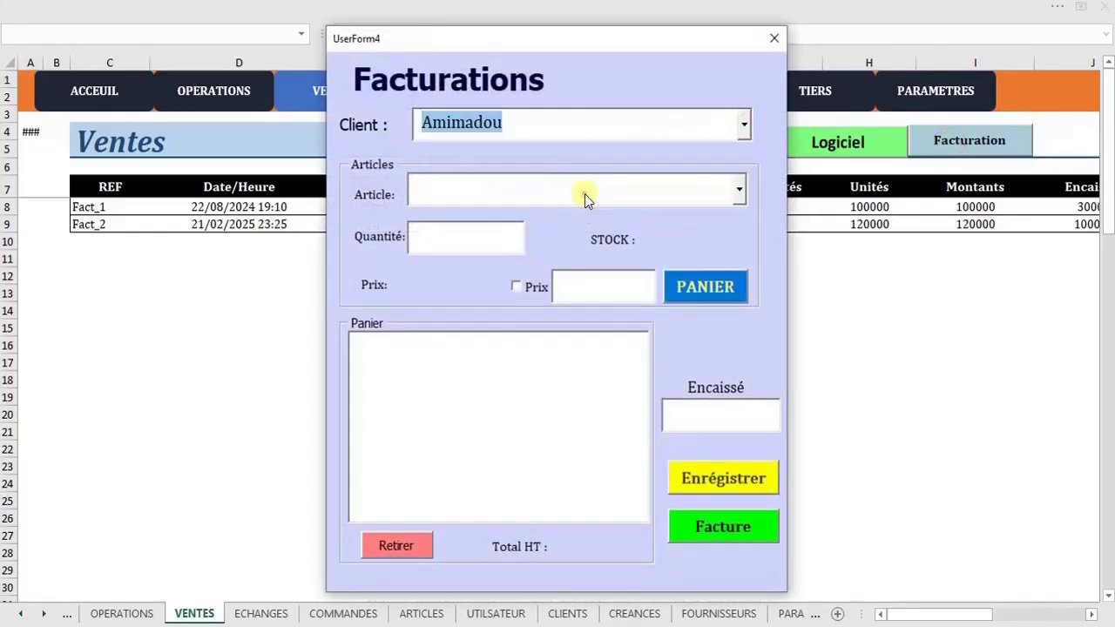
left_click(739, 189)
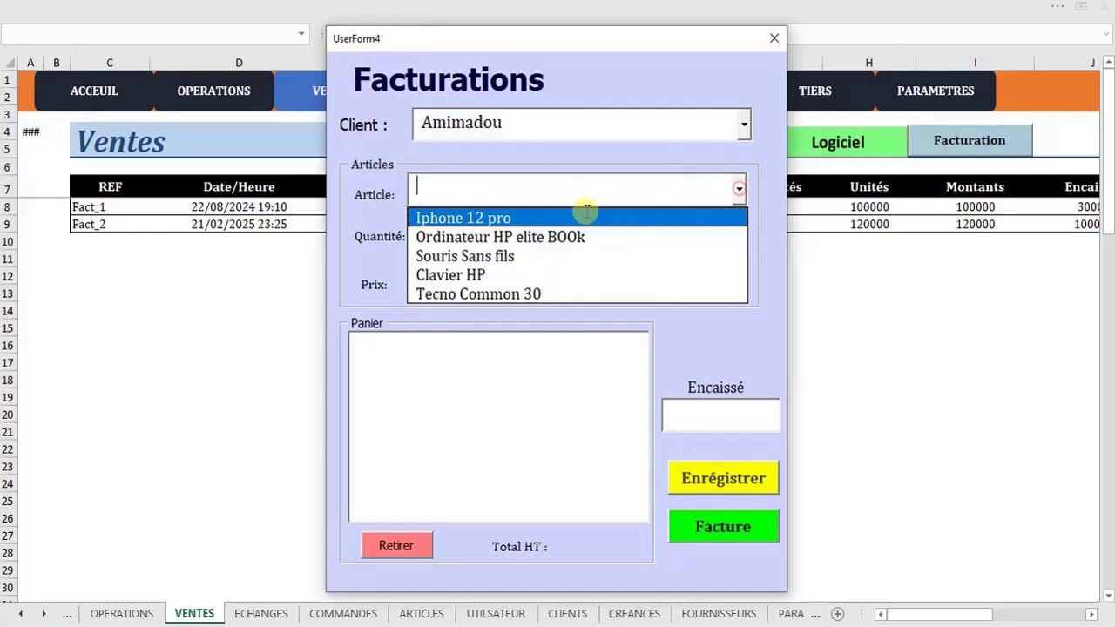
left_click(542, 261)
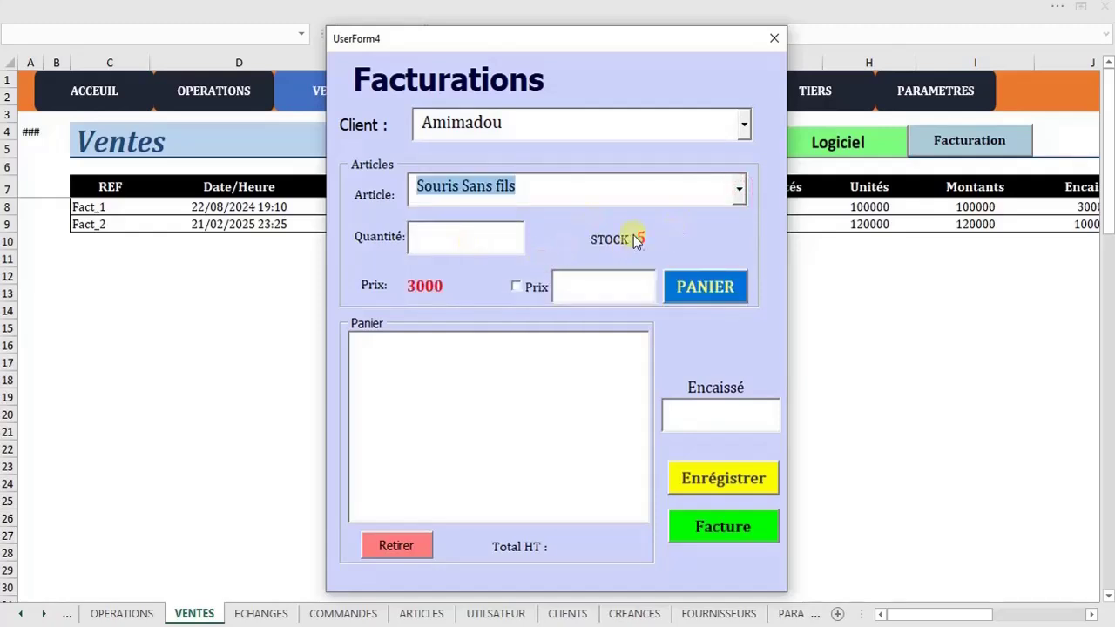
left_click(738, 190)
left_click(596, 288)
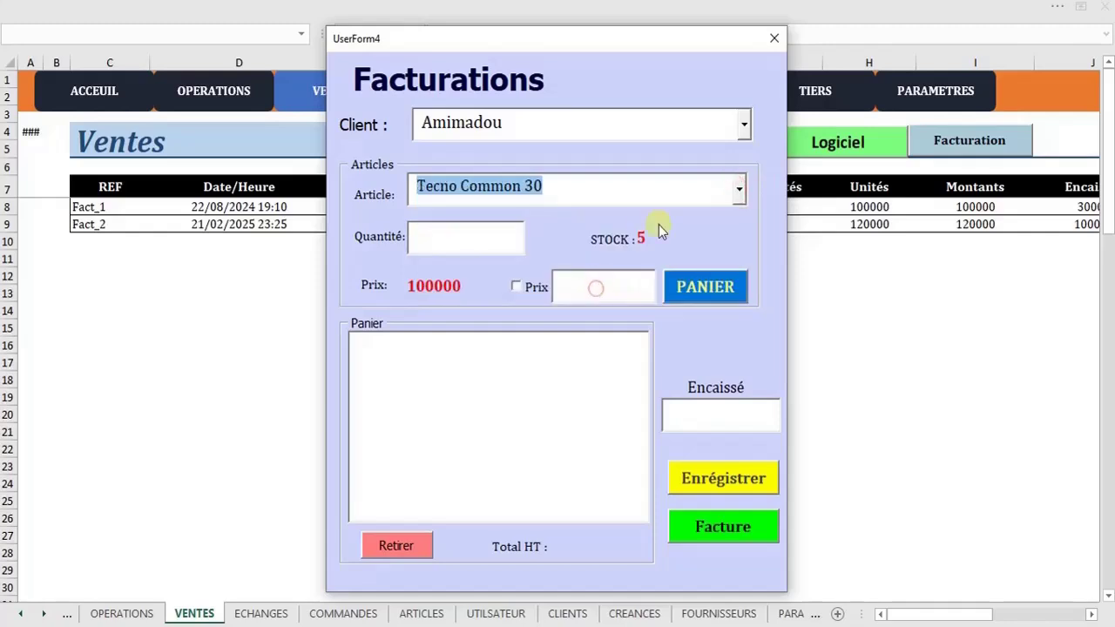
left_click(446, 236)
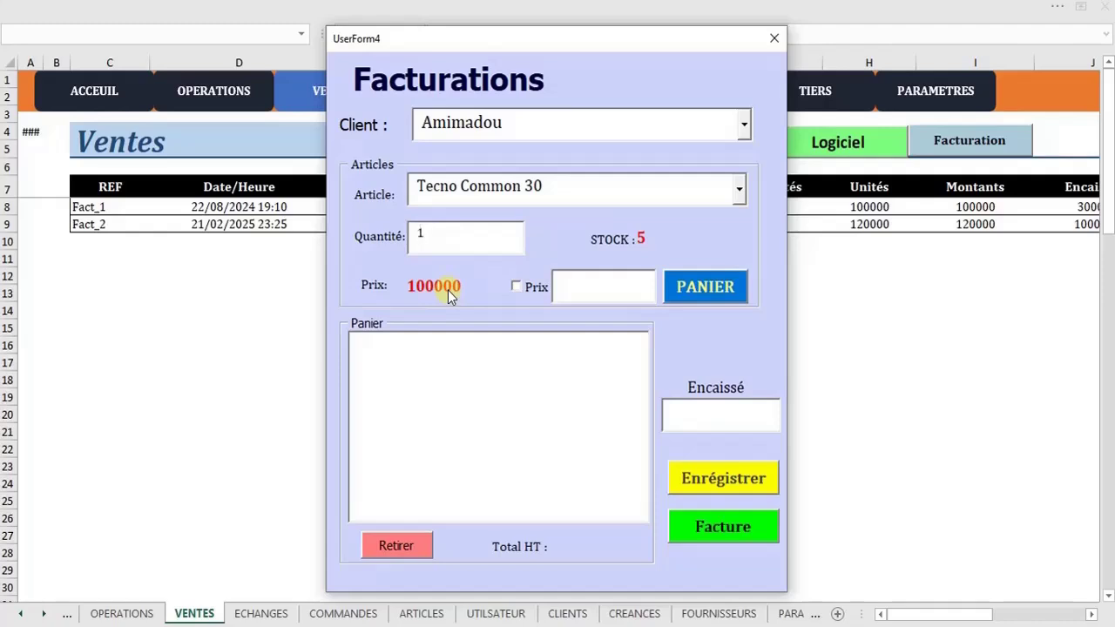
Add one Tecno Common 30 to the basket, then remove that basket line again
left_click(720, 294)
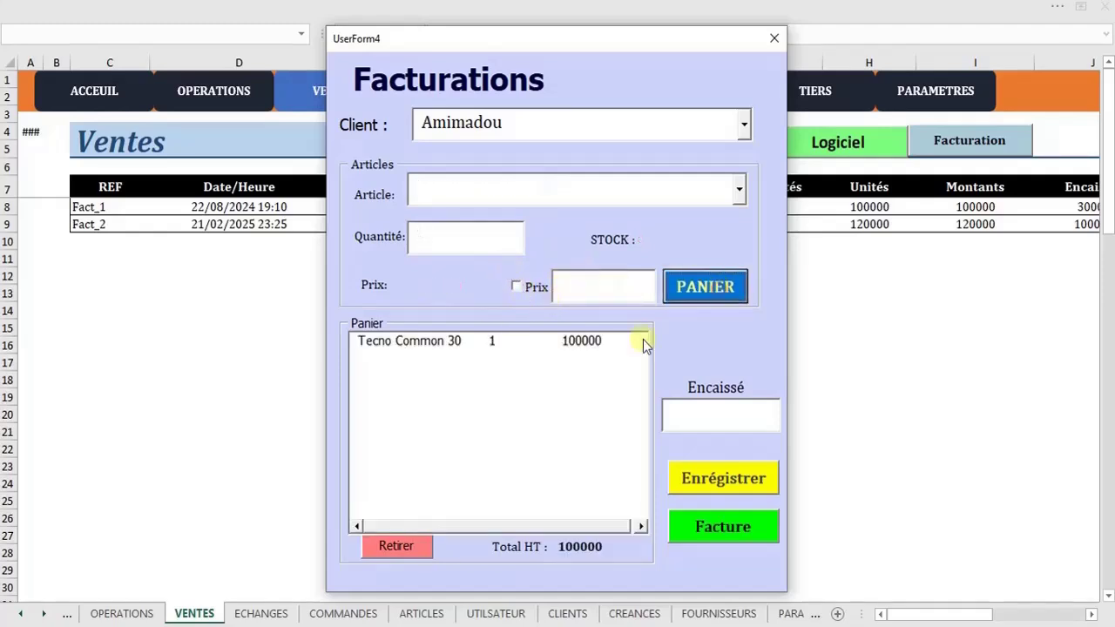
left_click(513, 344)
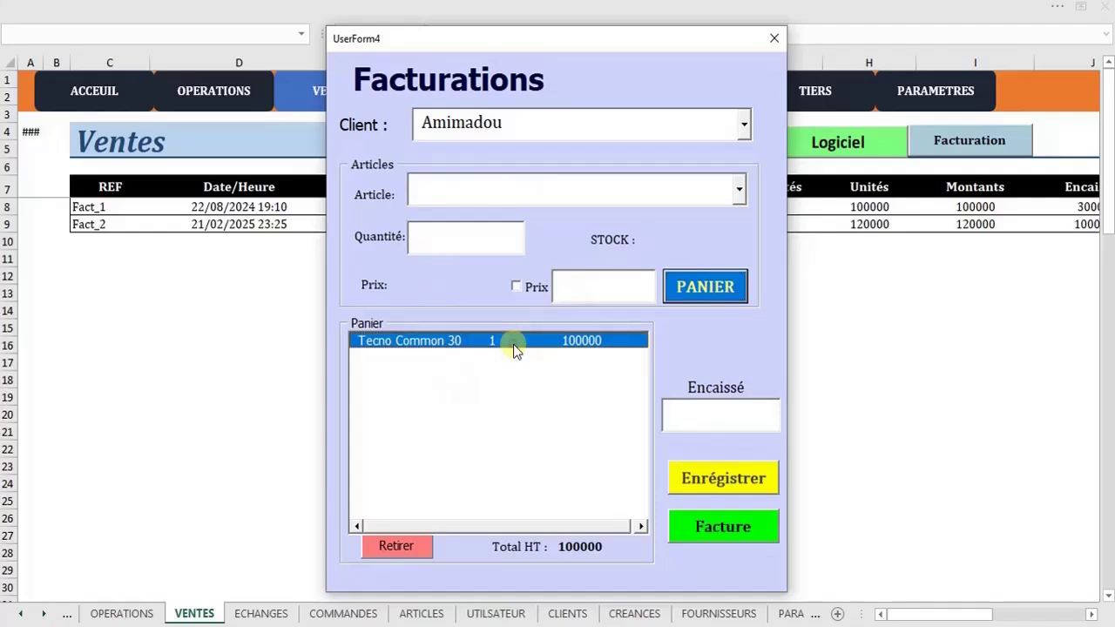
left_click(402, 545)
left_click(601, 388)
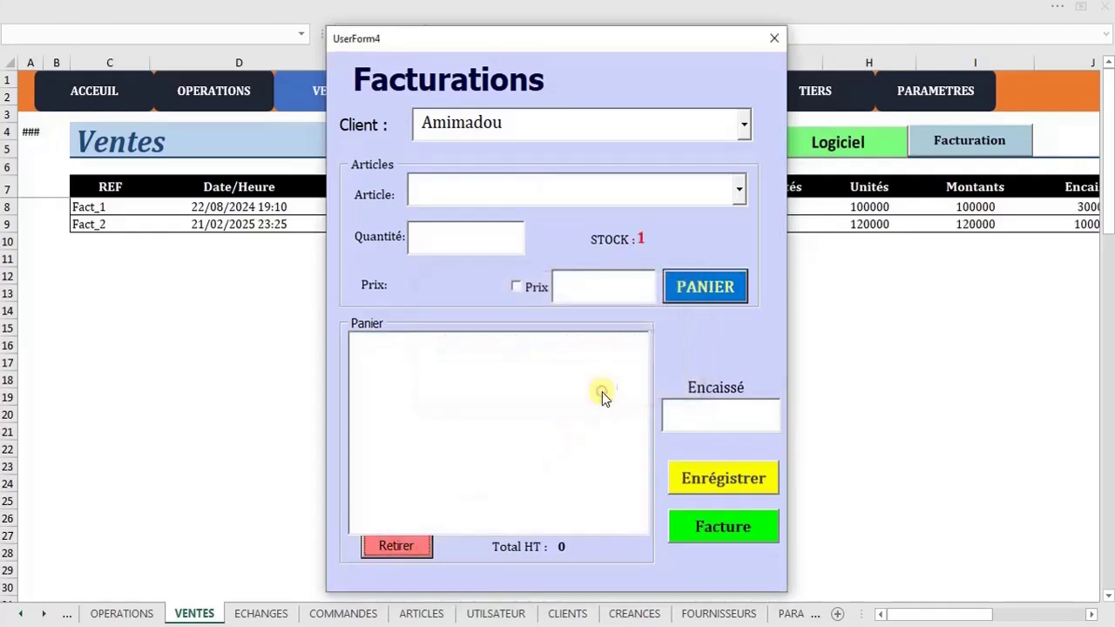
Re-add one Tecno Common 30 to the basket at a custom price of 95000
left_click(738, 193)
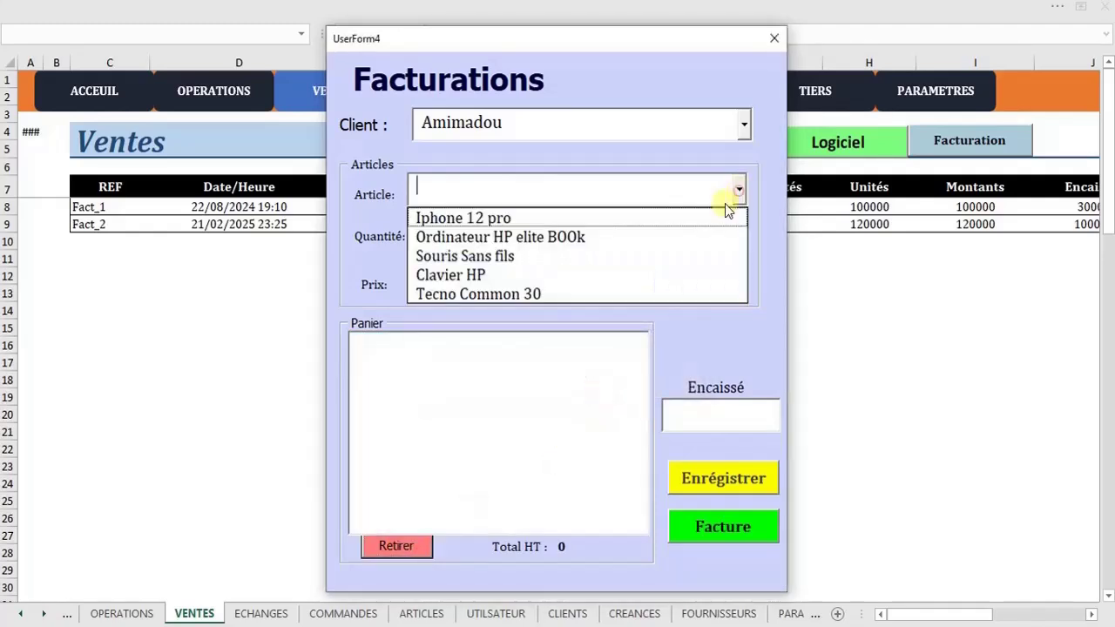
left_click(567, 291)
left_click(492, 237)
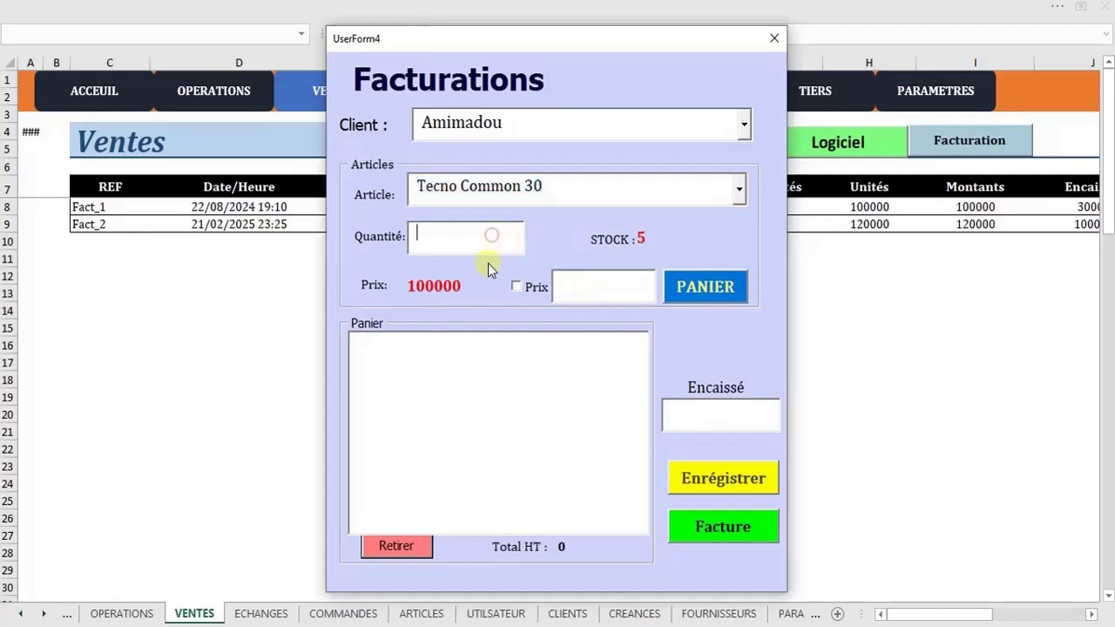
type("1")
left_click(515, 287)
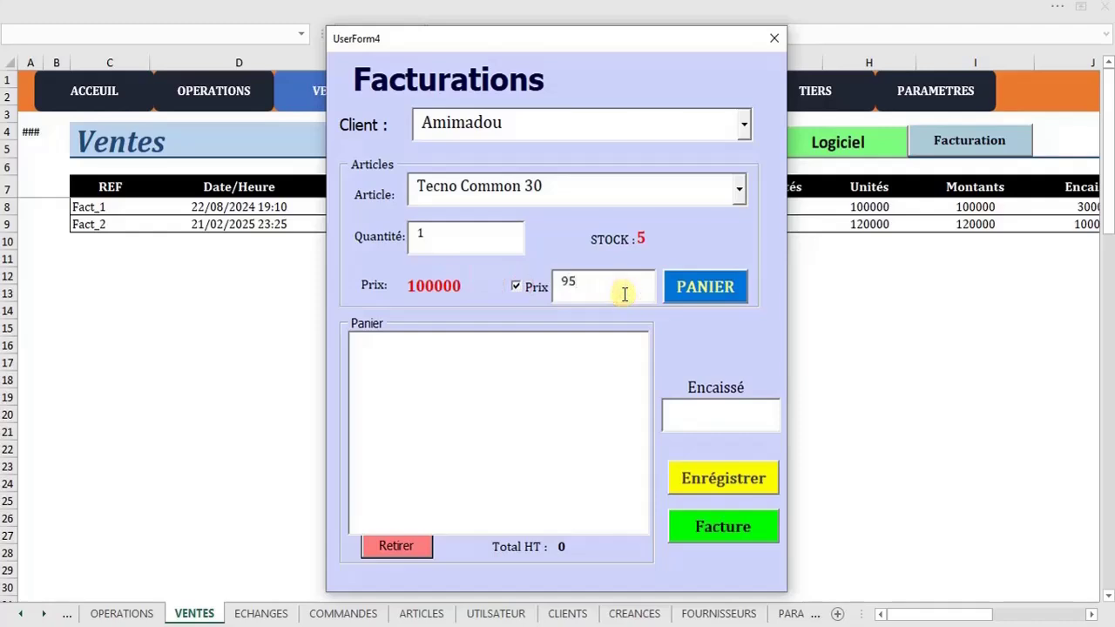
left_click(711, 294)
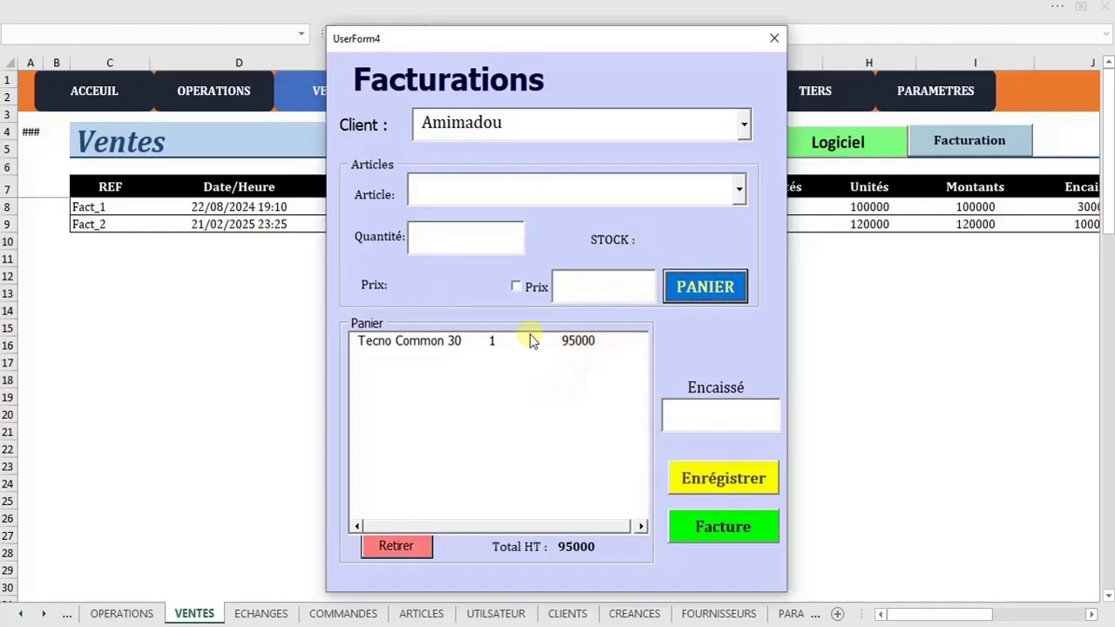
Save sale Fact_3 with 80000 received and generate its invoice PDF
left_click(725, 417)
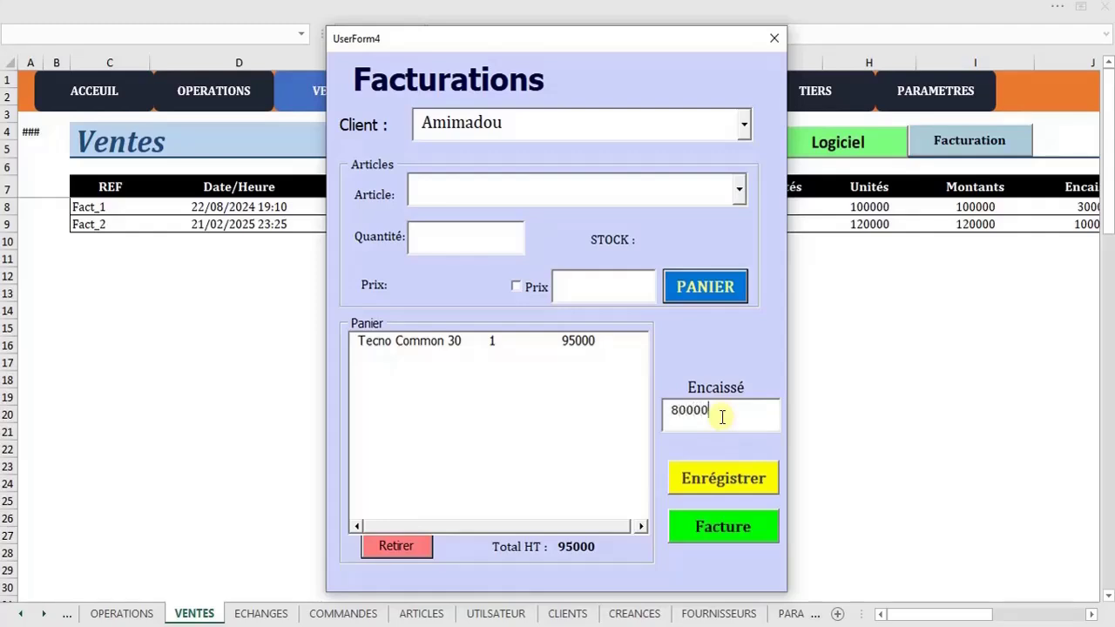
left_click(743, 490)
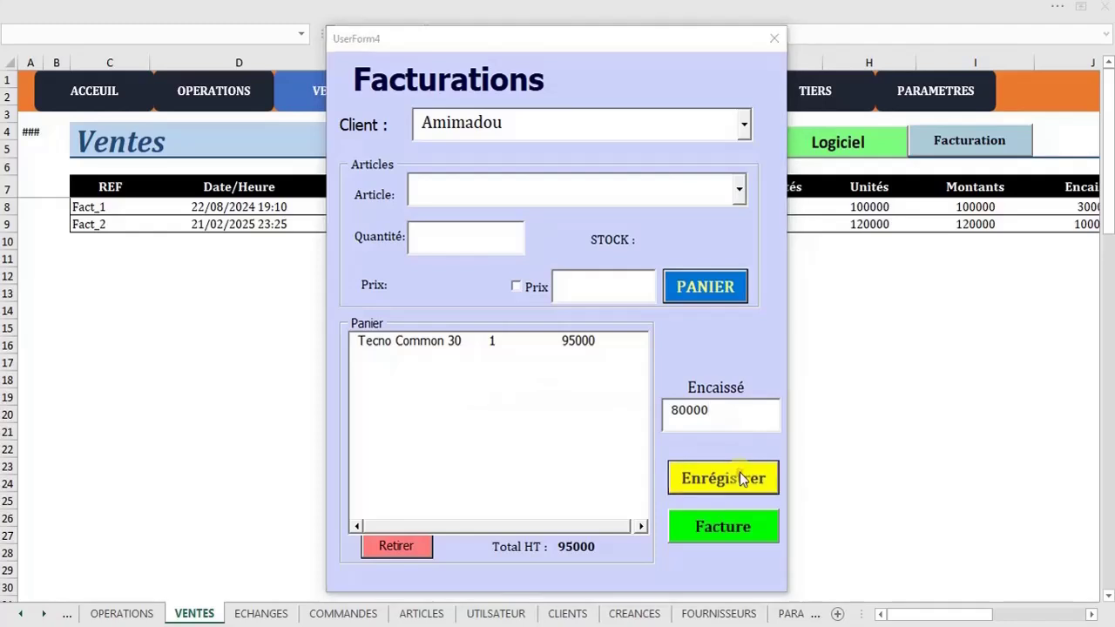
left_click(554, 389)
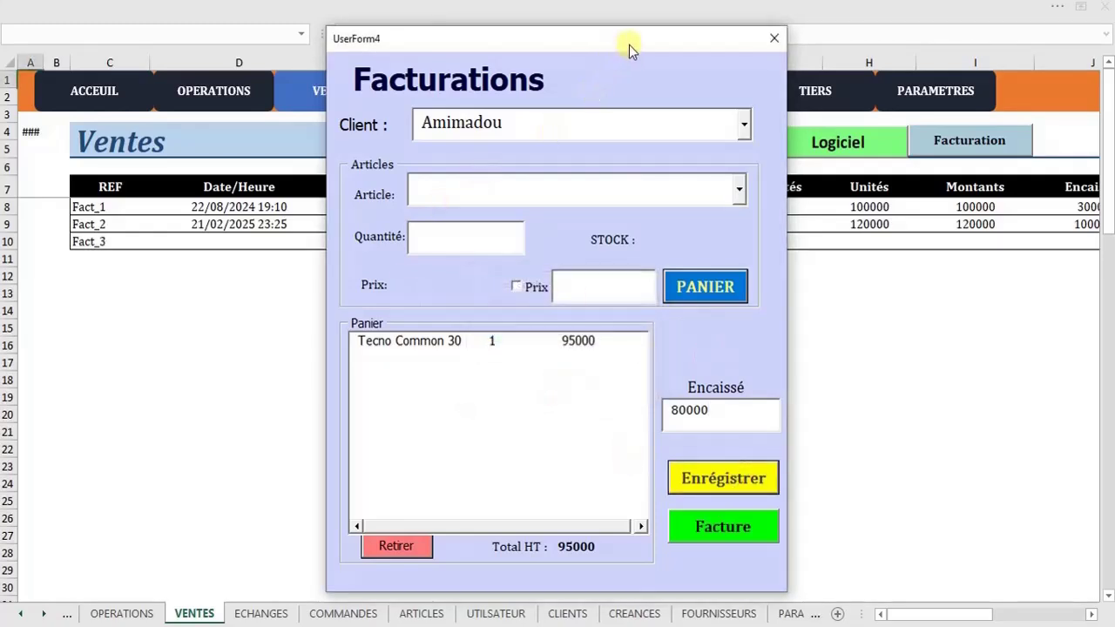
left_click_drag(629, 41, 617, 75)
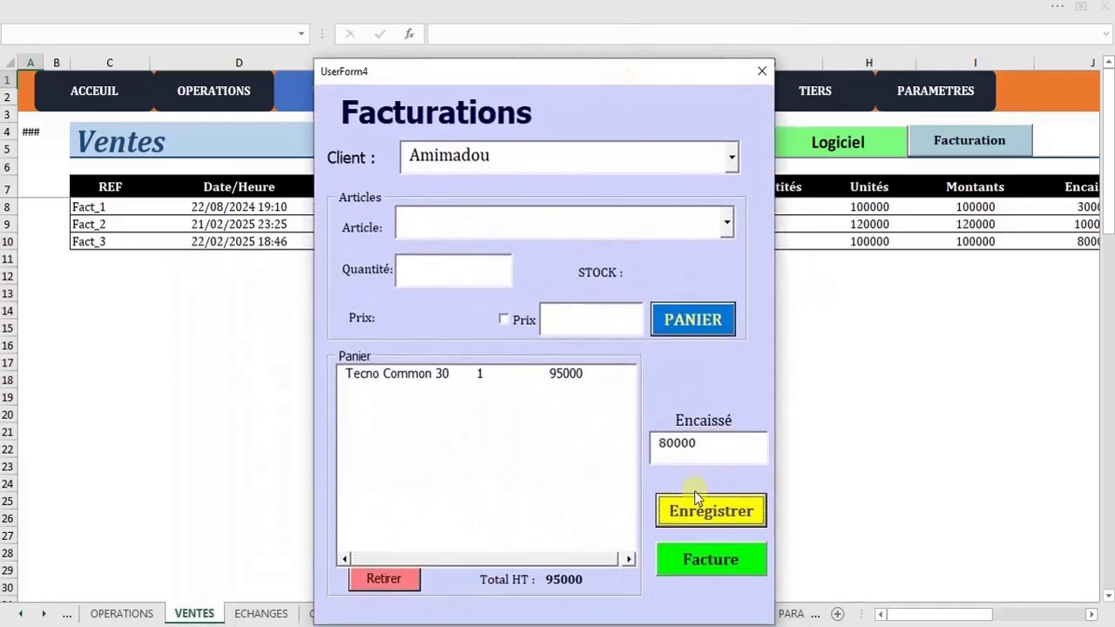
left_click(705, 555)
Produce Fact_3.pdf and scroll to its totals, selecting the 32 100 CFA remaining amount
left_click(557, 383)
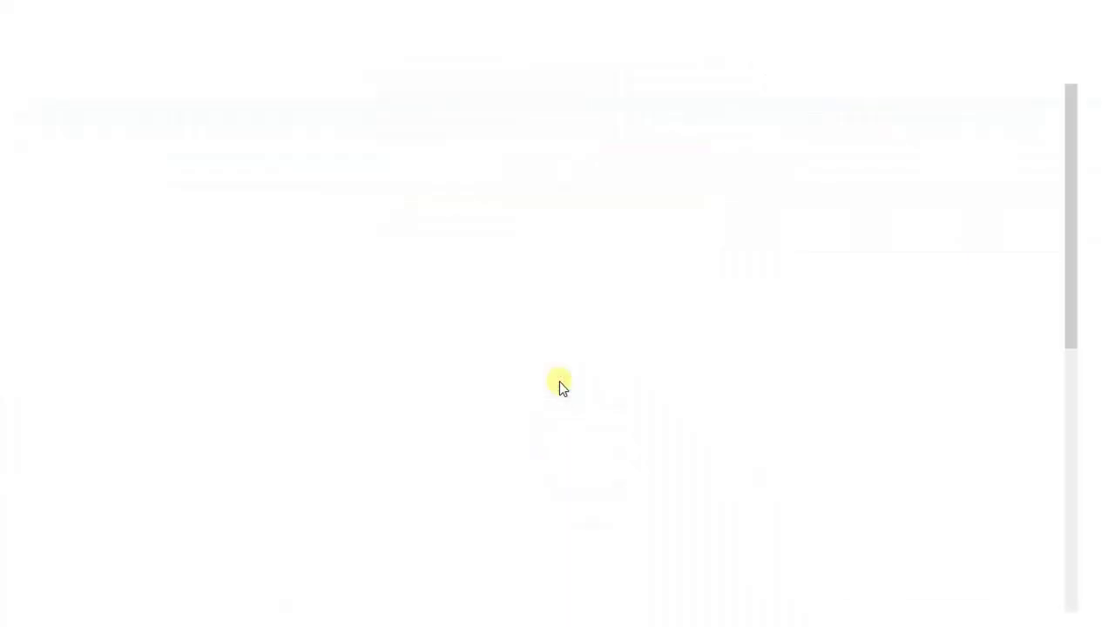
left_click_drag(1070, 204, 1068, 414)
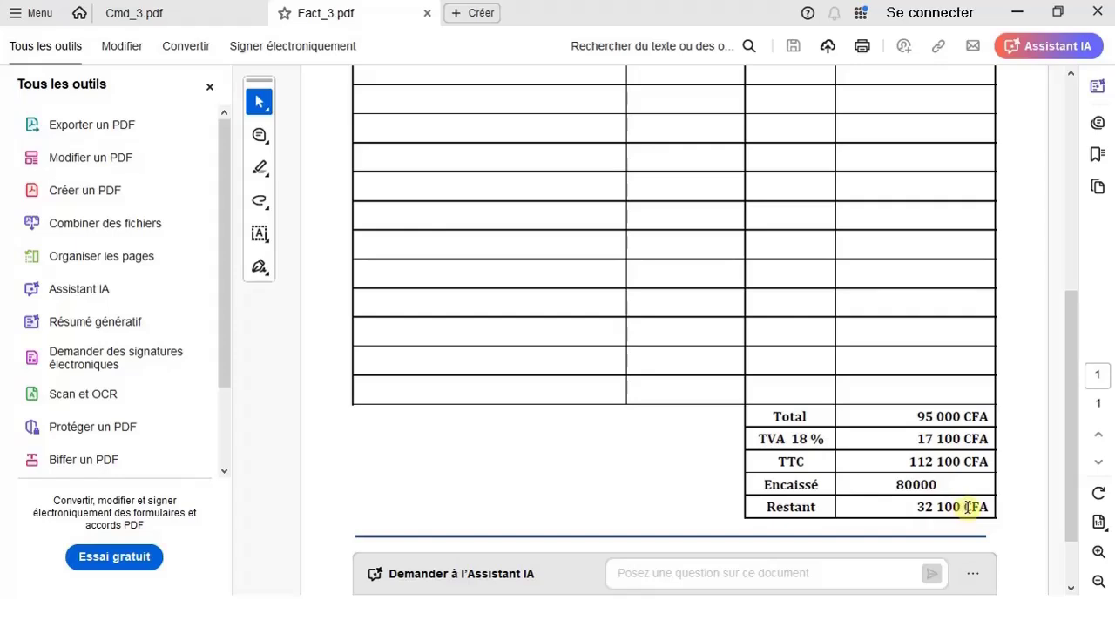
left_click_drag(966, 507, 933, 507)
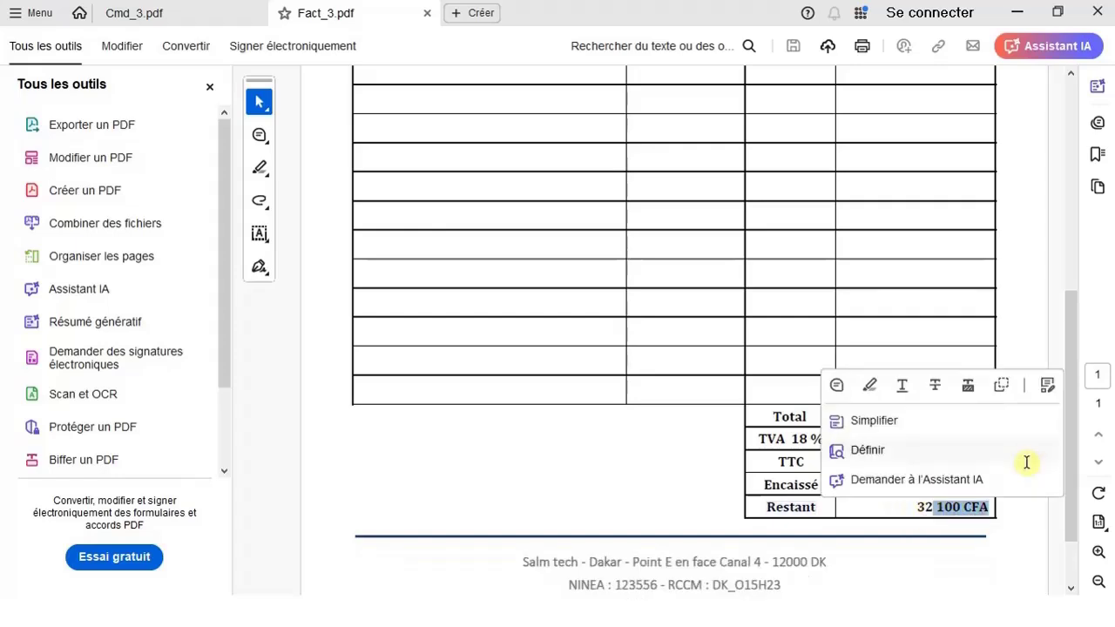
left_click(1017, 12)
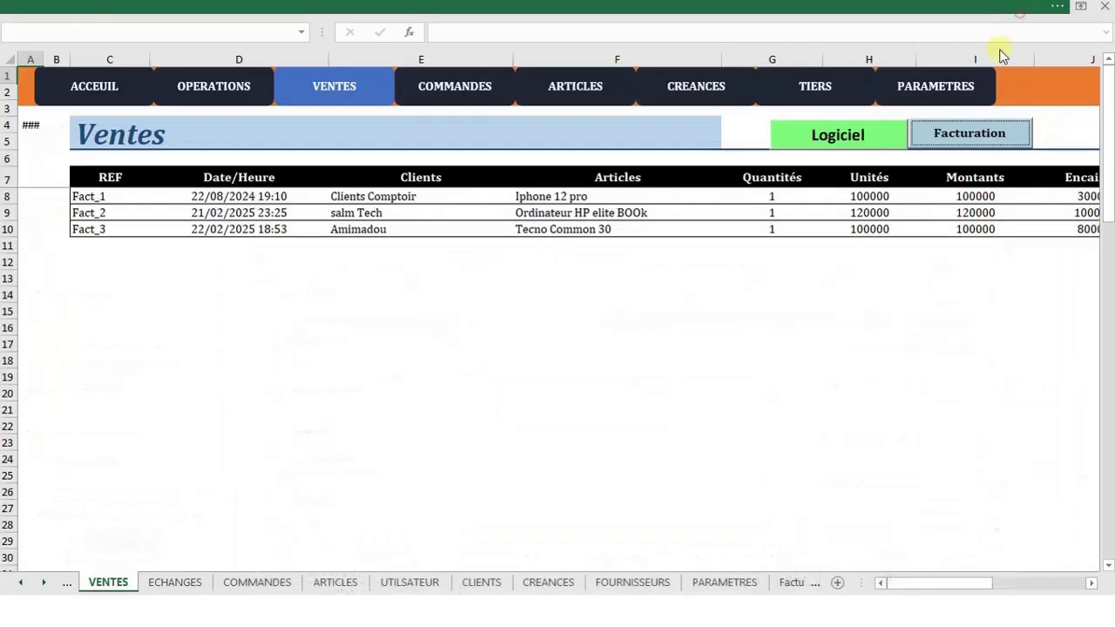
left_click(756, 611)
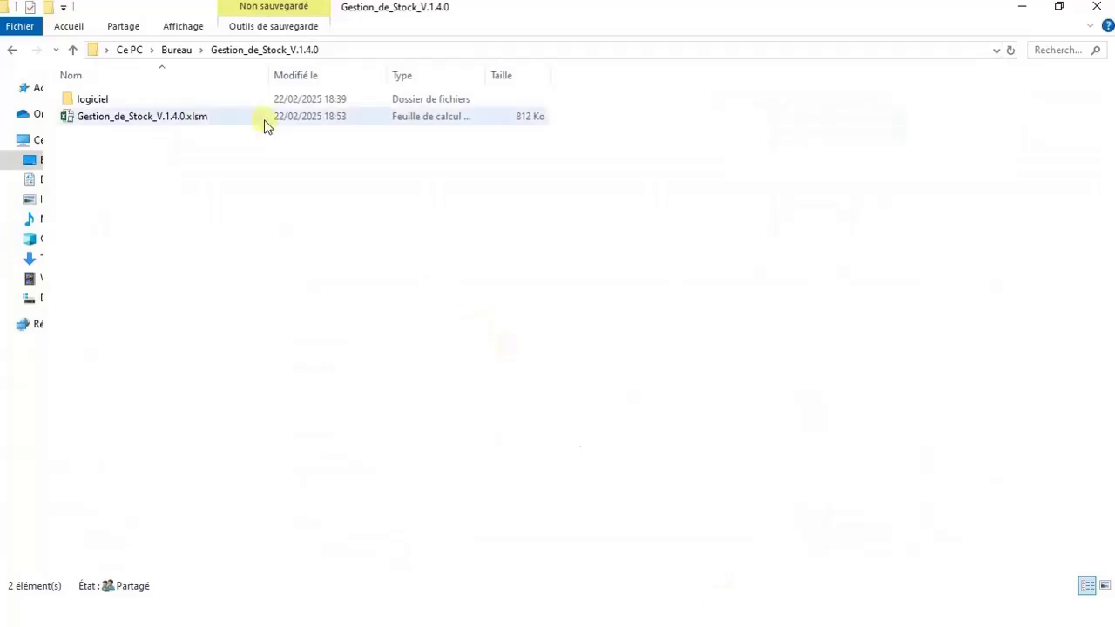
double_click(181, 100)
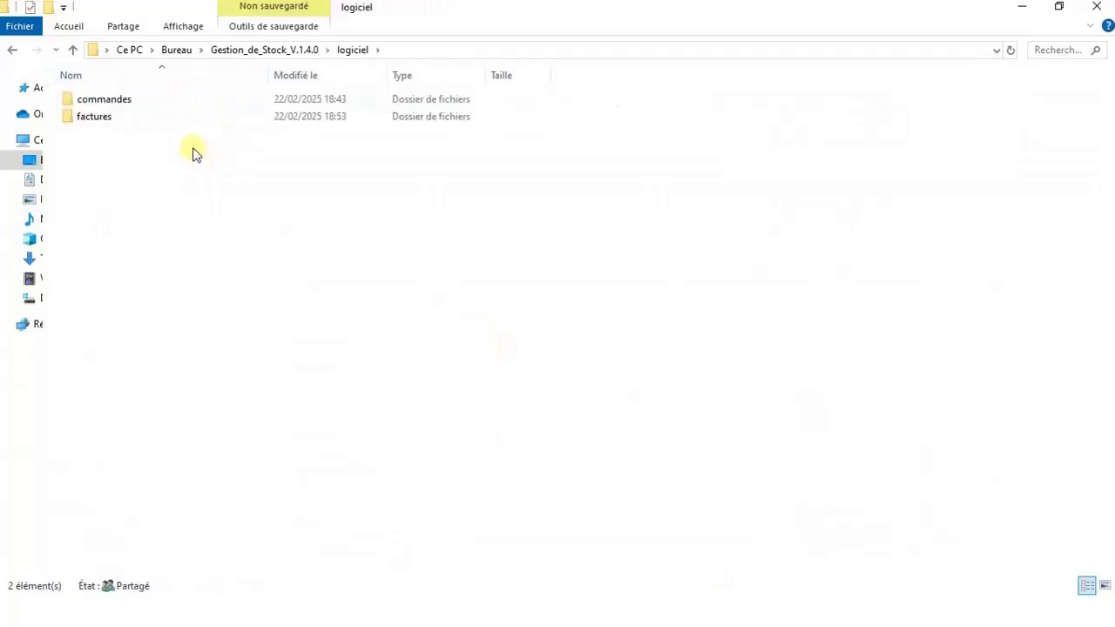
double_click(194, 118)
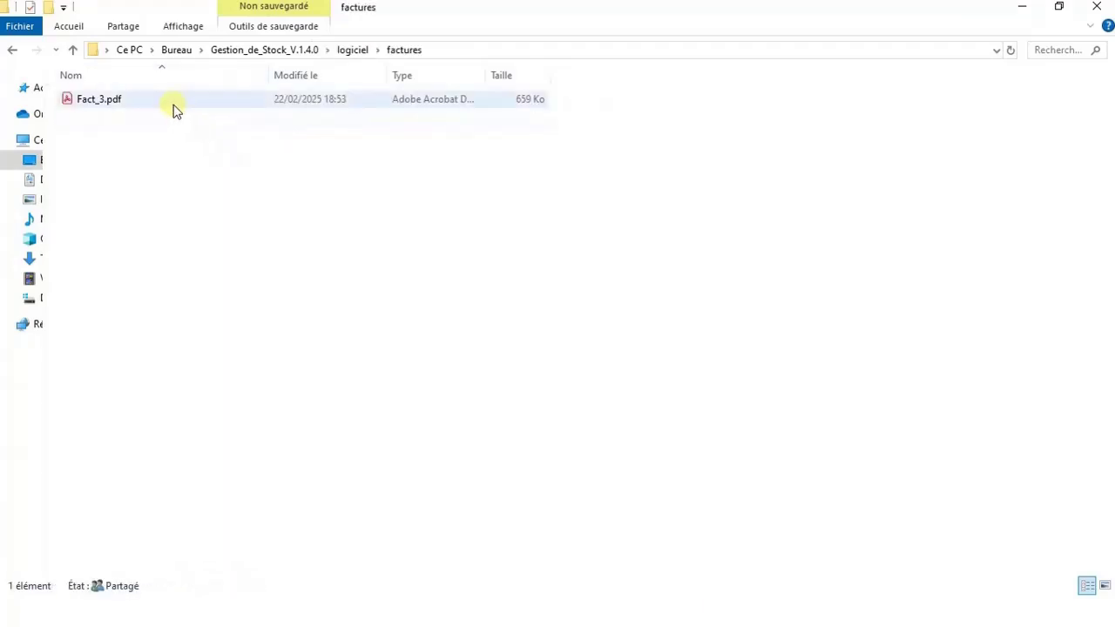
left_click(173, 106)
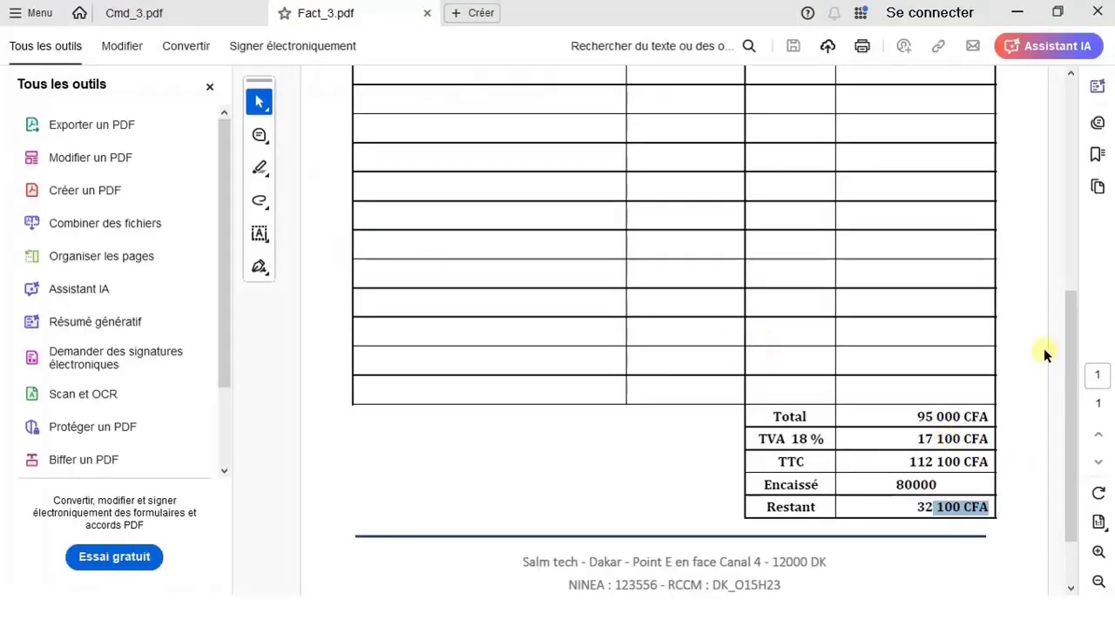
left_click_drag(1071, 379, 1064, 87)
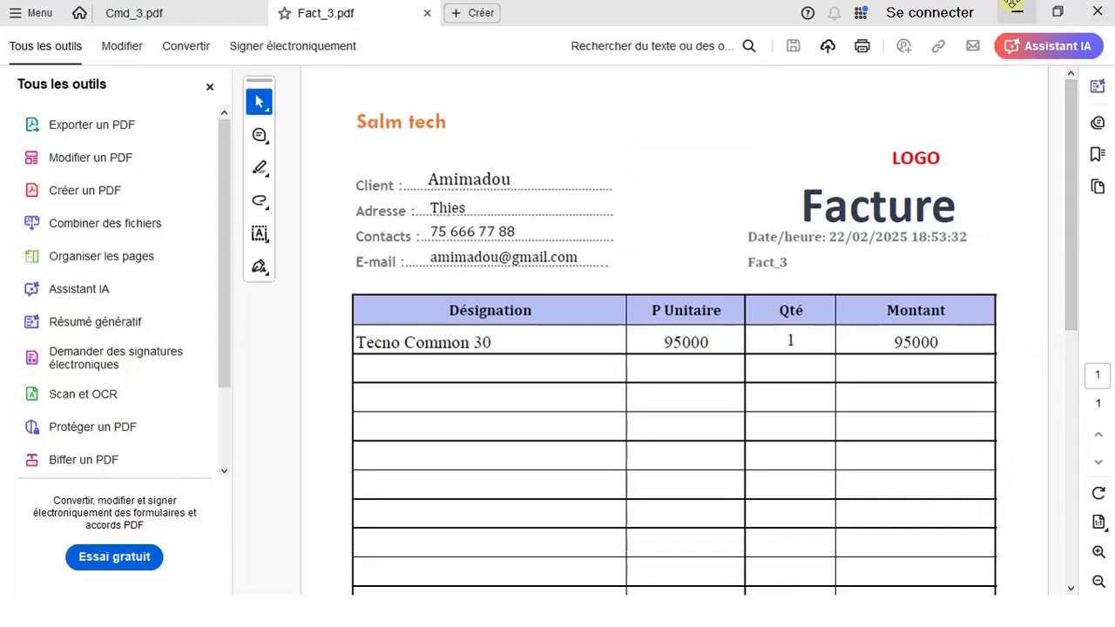
left_click(1016, 12)
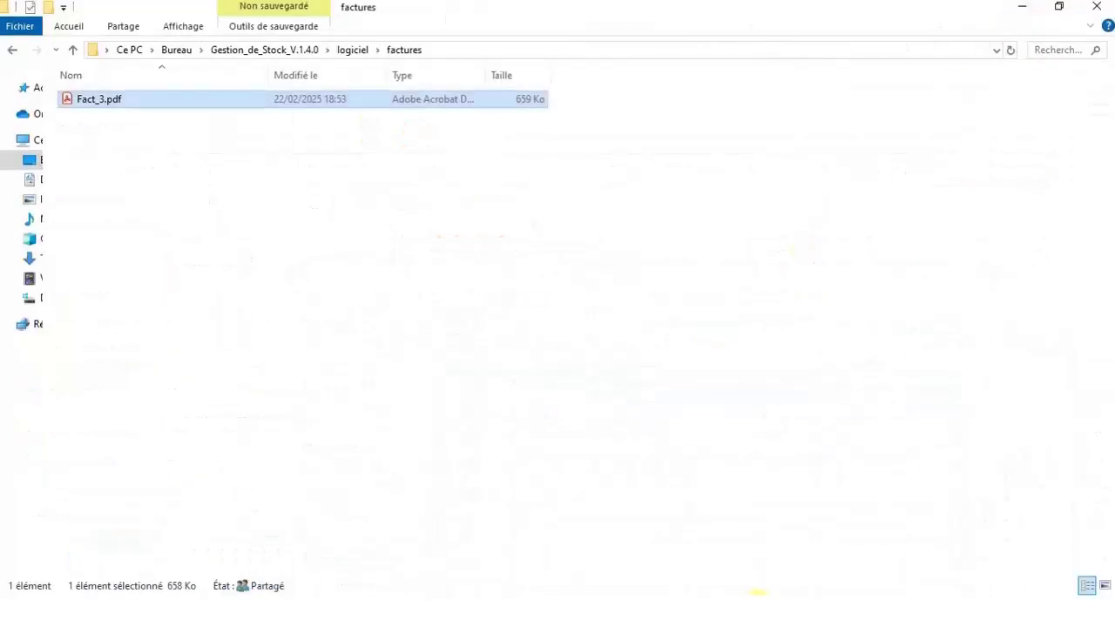
mouse_move(758, 592)
left_click(667, 514)
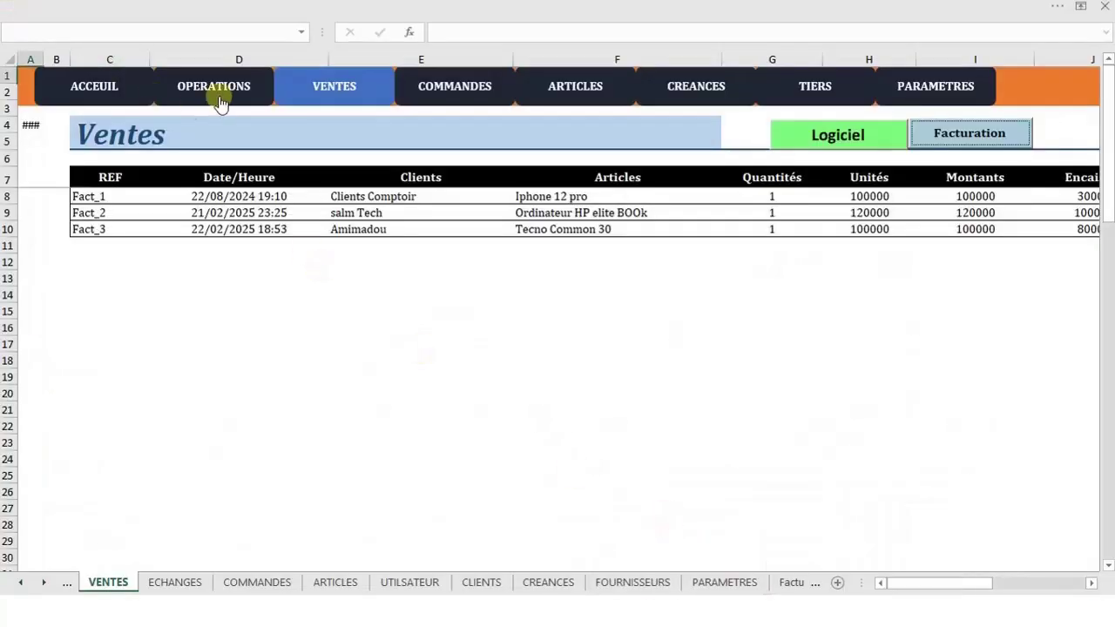
On OPERATIONS, check row 16's Fact_3 sale and 15 000 CFA debt, then go to ARTICLES
left_click(220, 102)
left_click(370, 348)
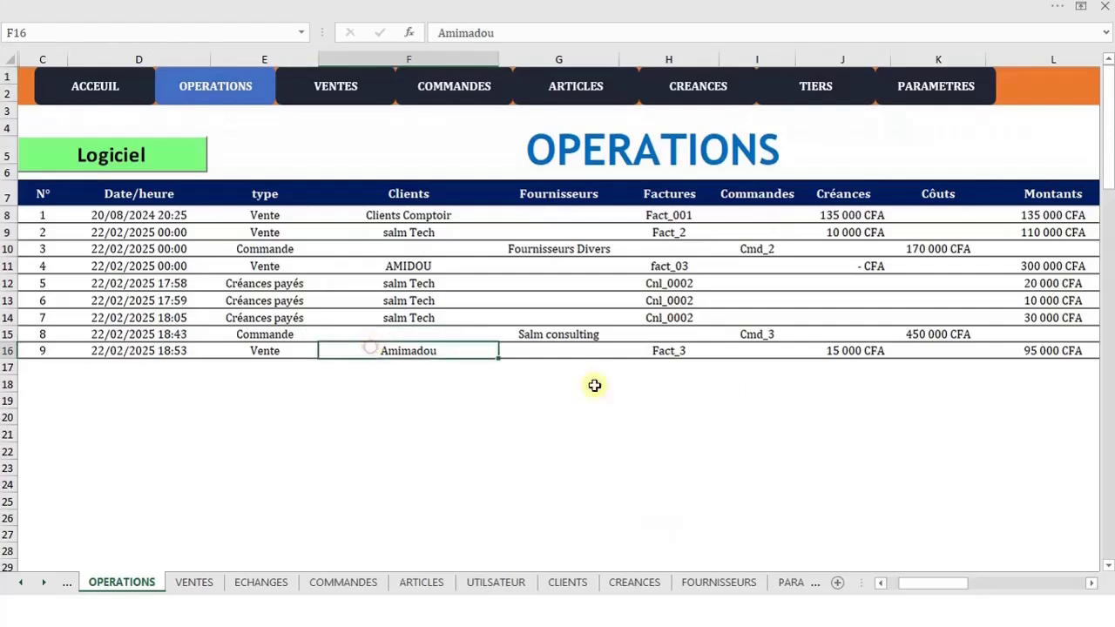
left_click(775, 362)
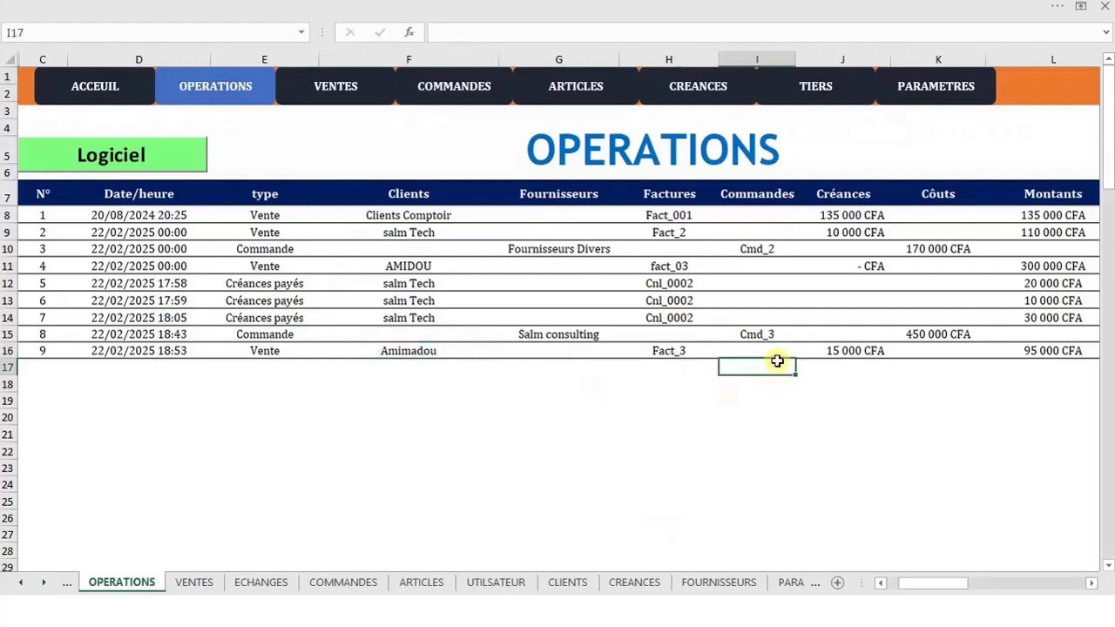
left_click(834, 352)
key("Right")
key("Right")
key("Right")
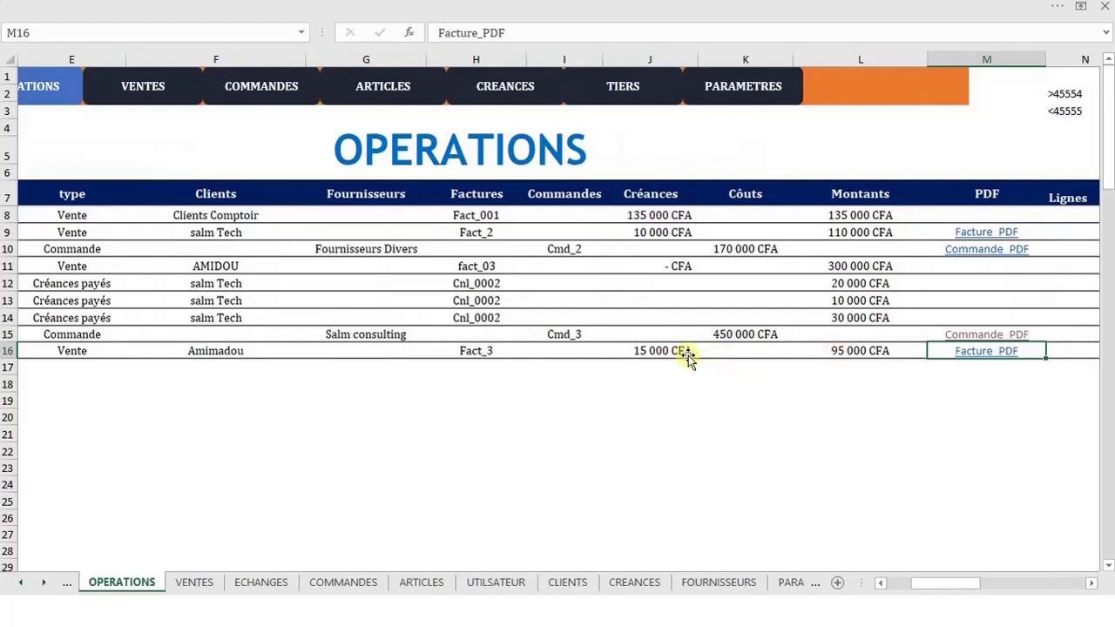
left_click(687, 354)
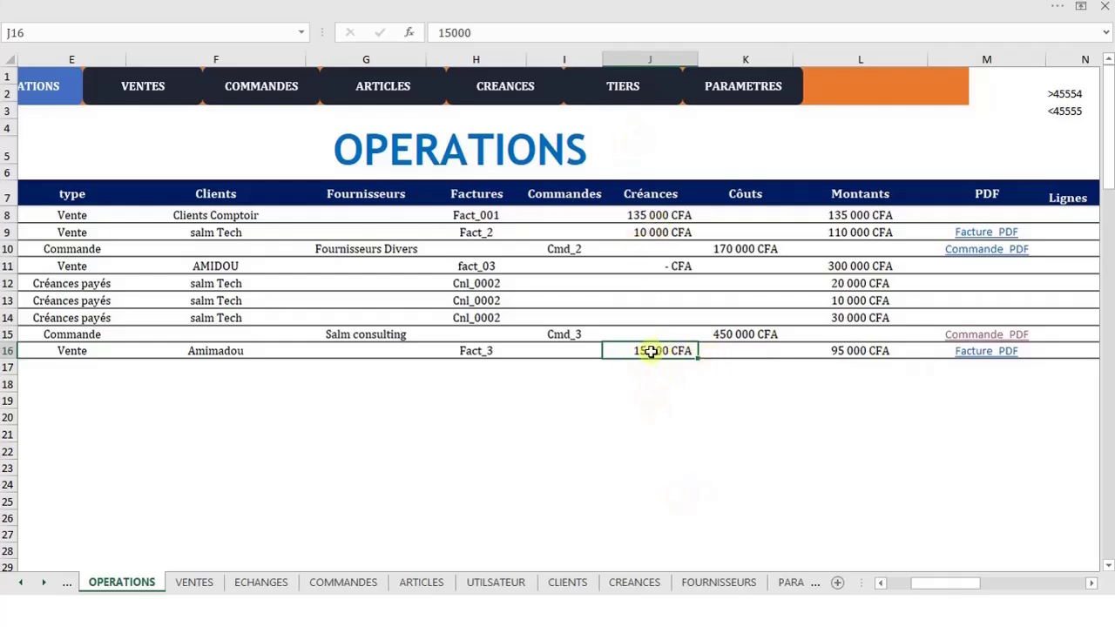
left_click(420, 581)
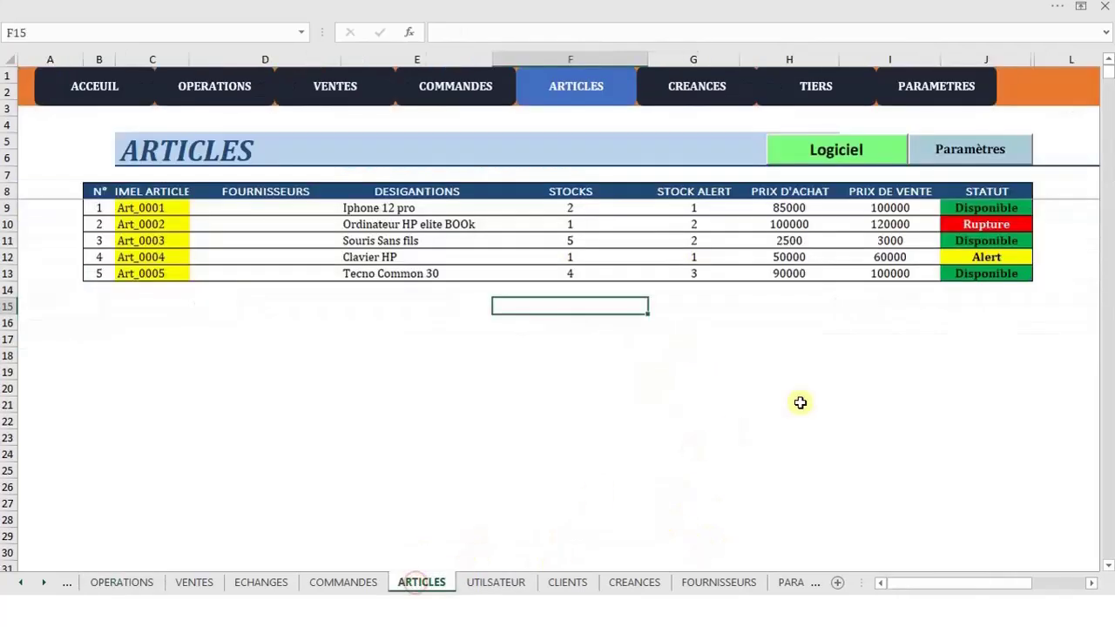
Verify Fact_3's 80000 collected and its Créances in VENTES, then return to OPERATIONS
left_click(873, 273)
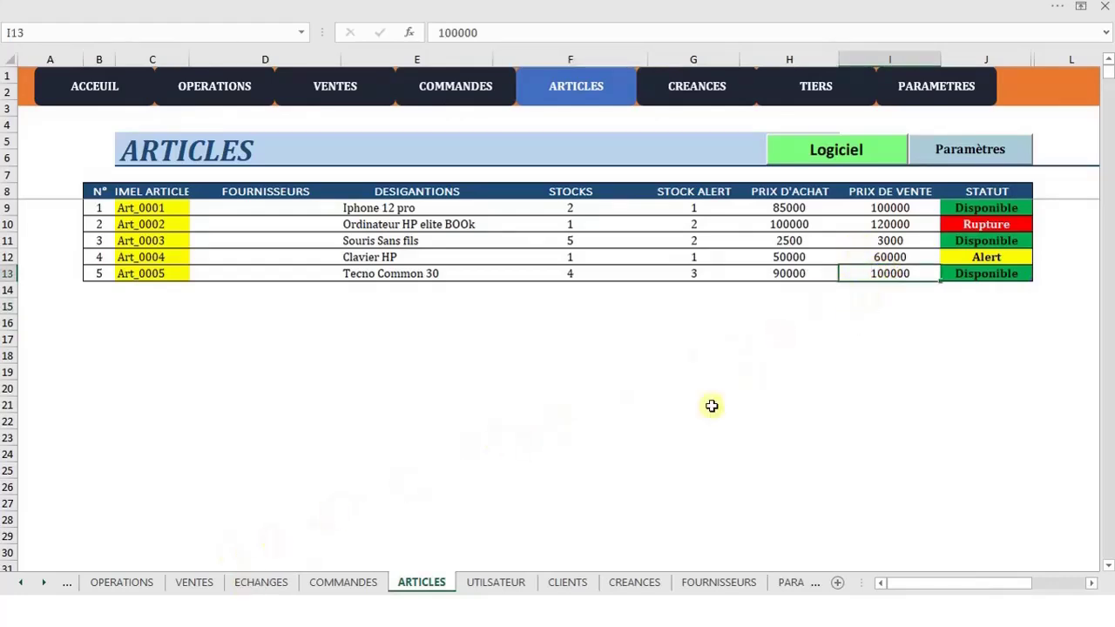
left_click(209, 581)
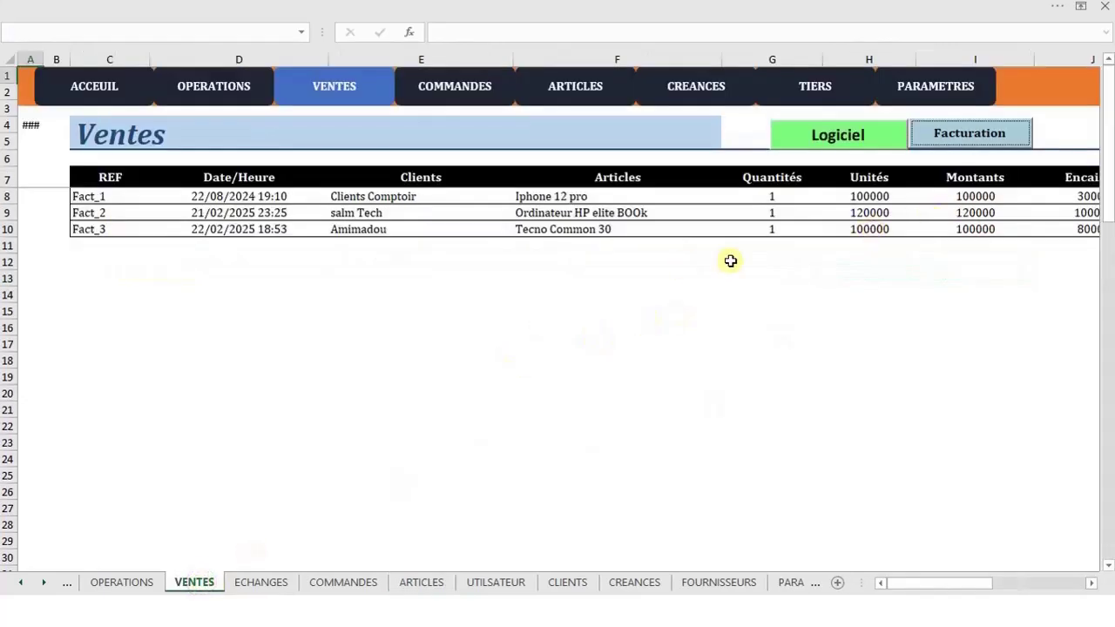
left_click(1057, 228)
left_click(1064, 247)
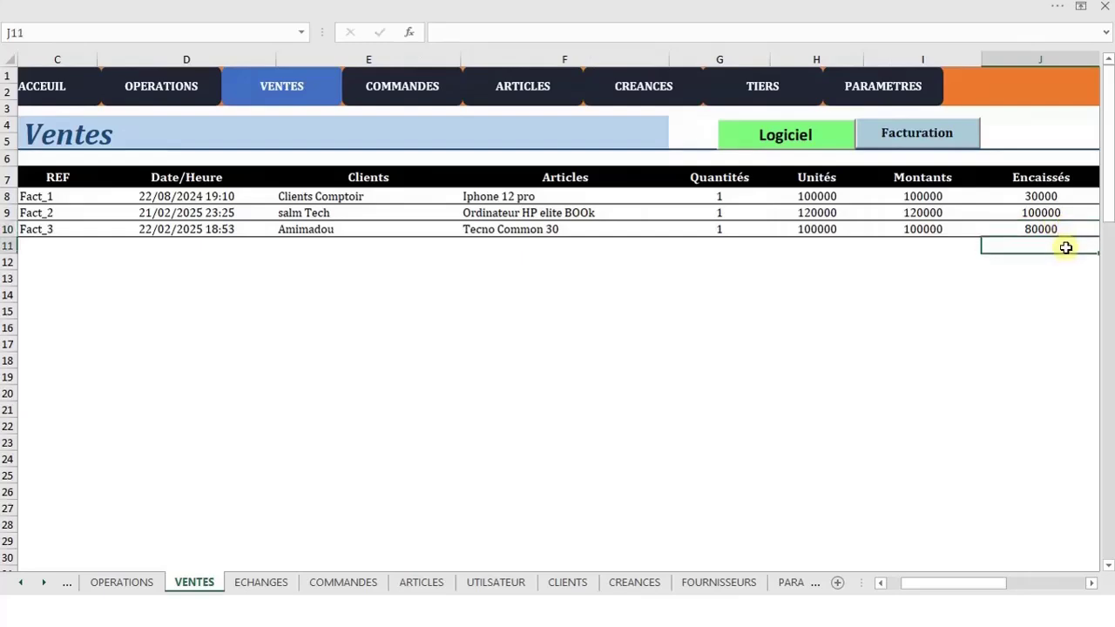
left_click(1054, 227)
key("Right")
key("Right")
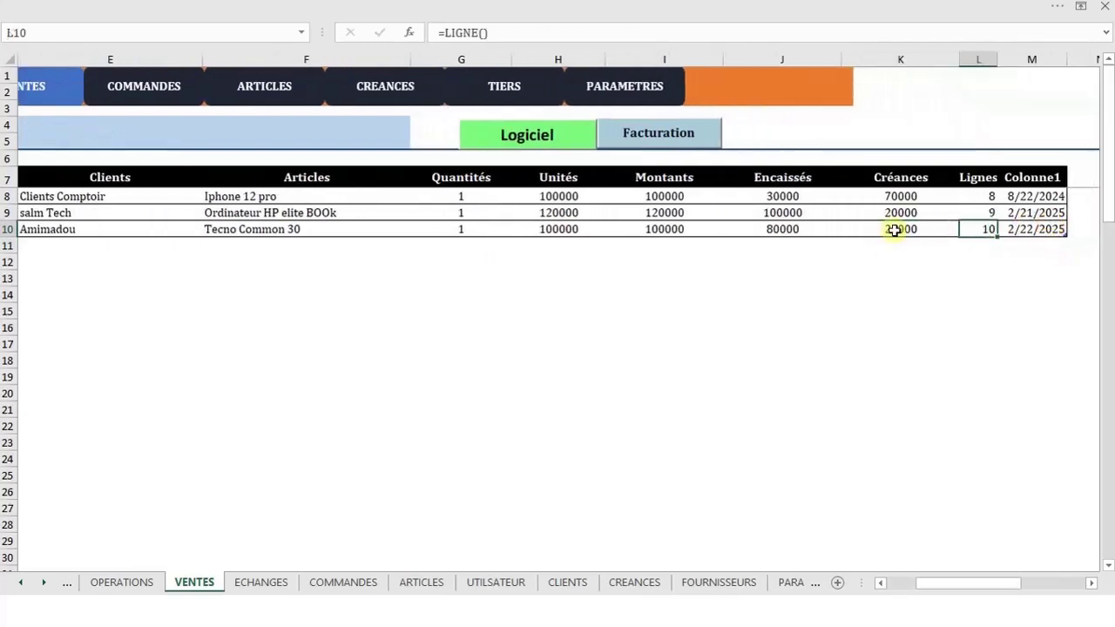
left_click(777, 225)
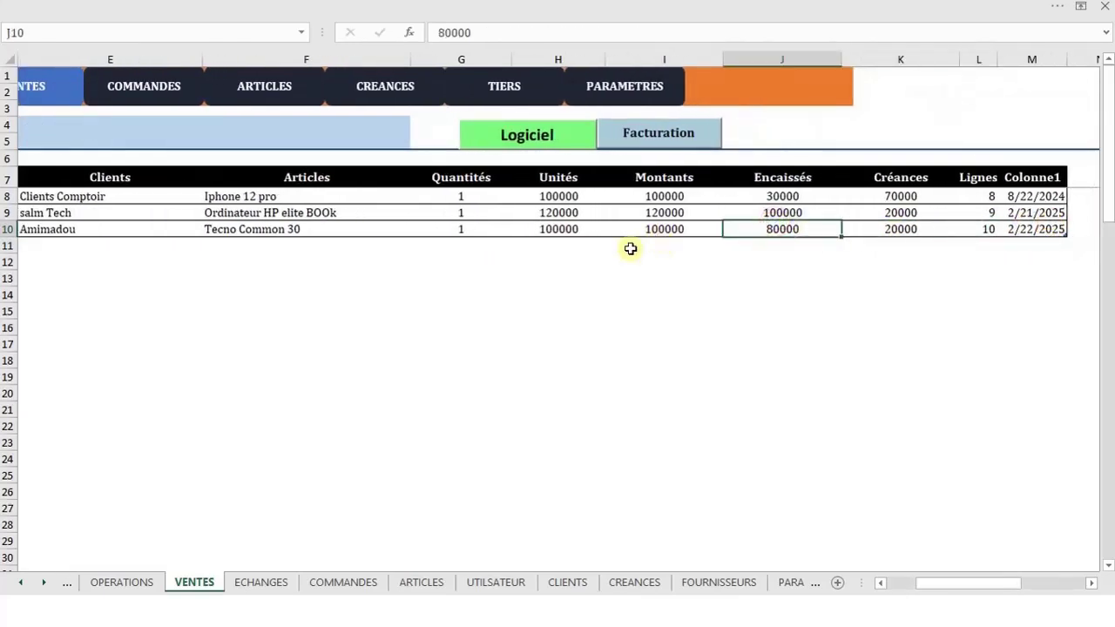
left_click(119, 584)
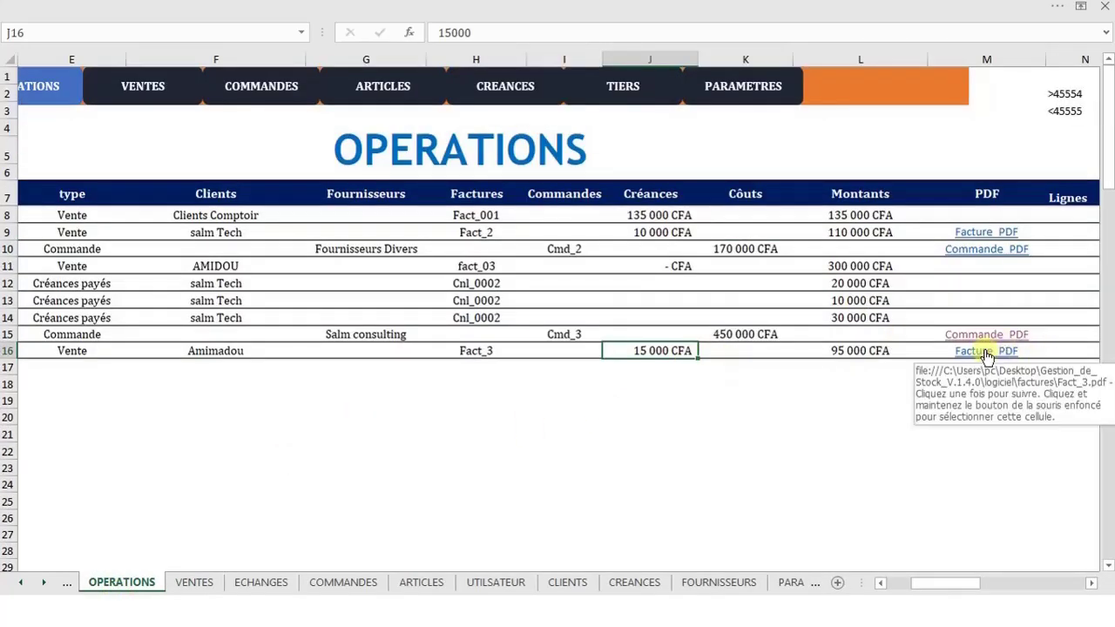
Reopen Fact_3.pdf from its Facture_PDF link, minimise it, and go to Creances Clients
left_click(986, 354)
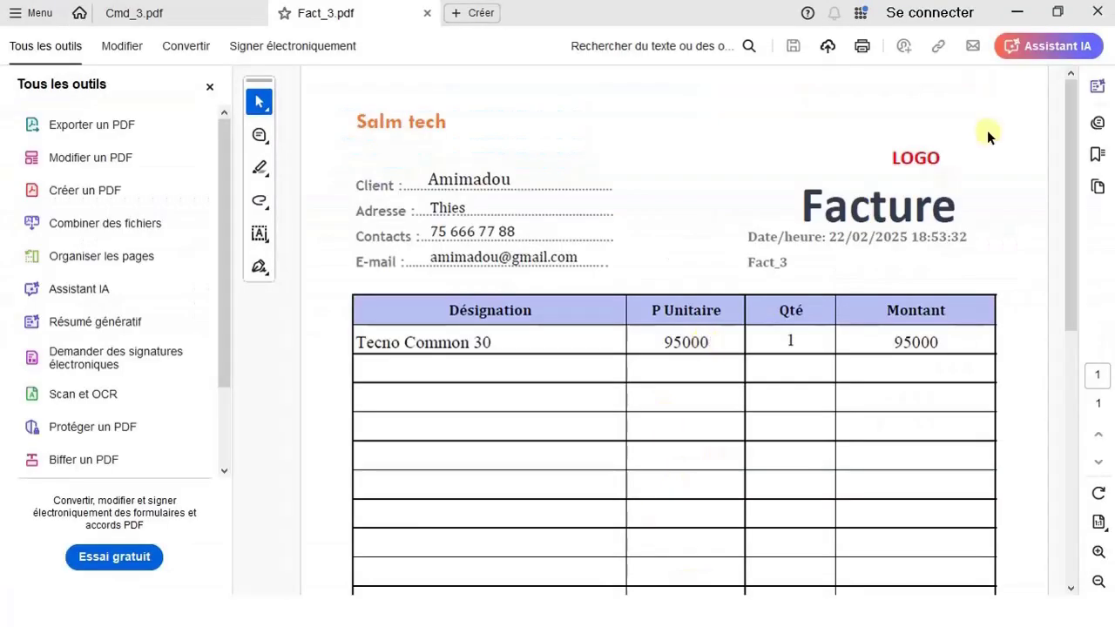
left_click(1016, 13)
left_click(398, 472)
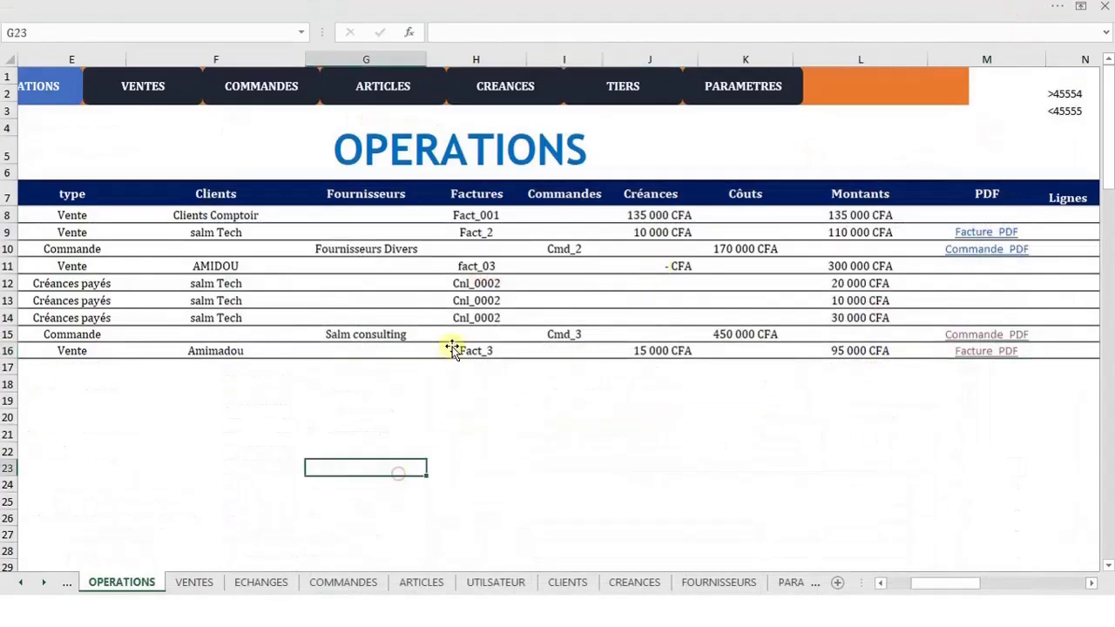
left_click(706, 92)
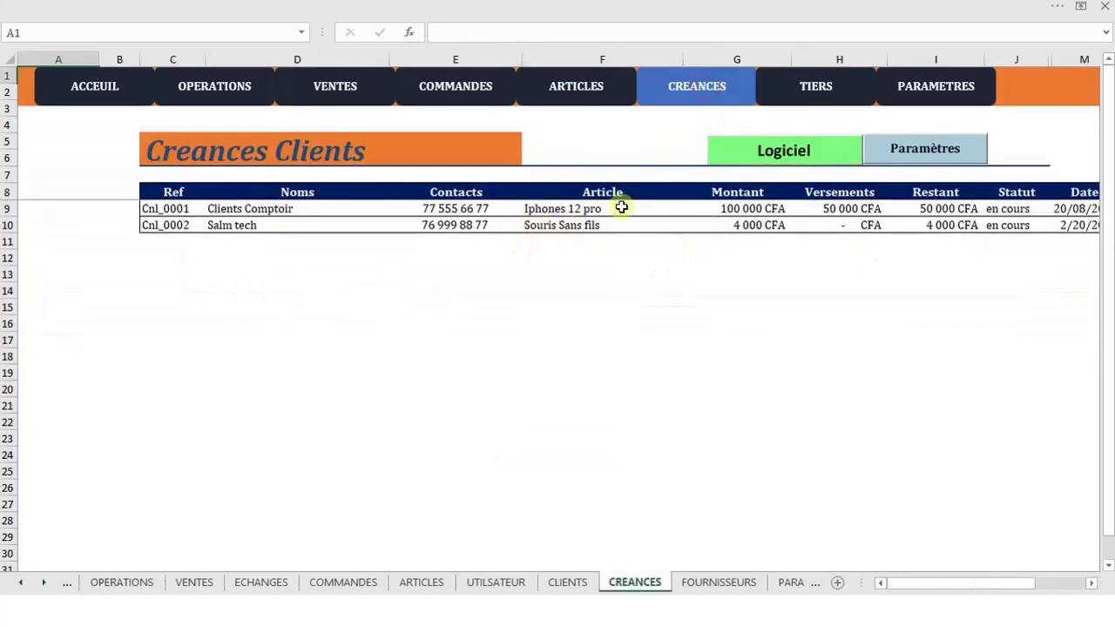
Add debt Cnl_0003 for Amimadou on Tecno Common 30: 0 paid, 15000 remaining, 22/02 to 22/03
left_click(930, 150)
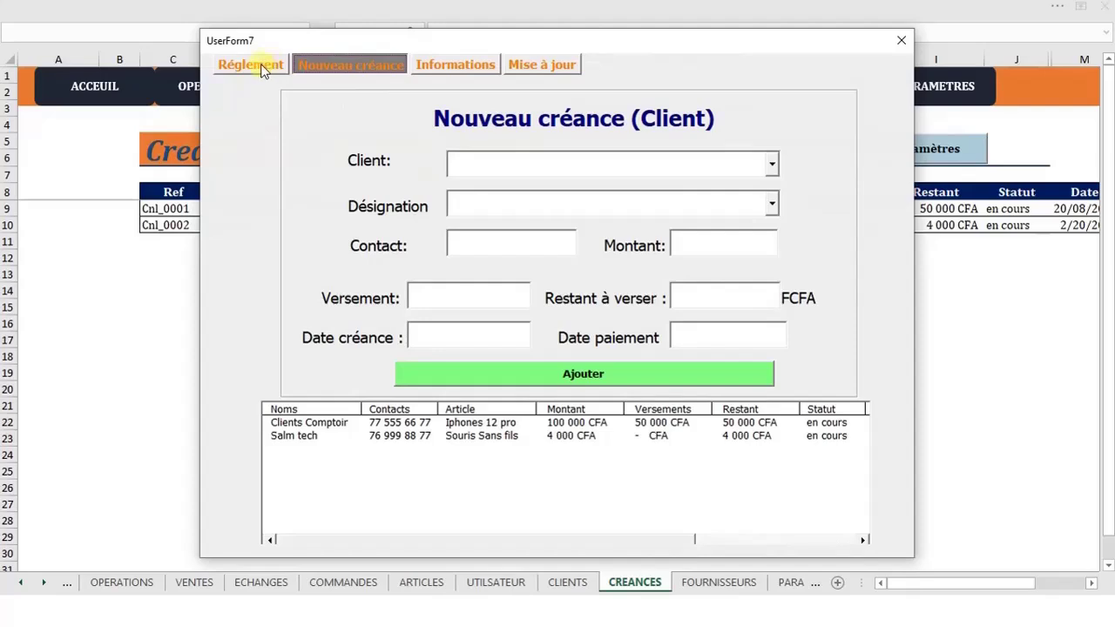
left_click(770, 163)
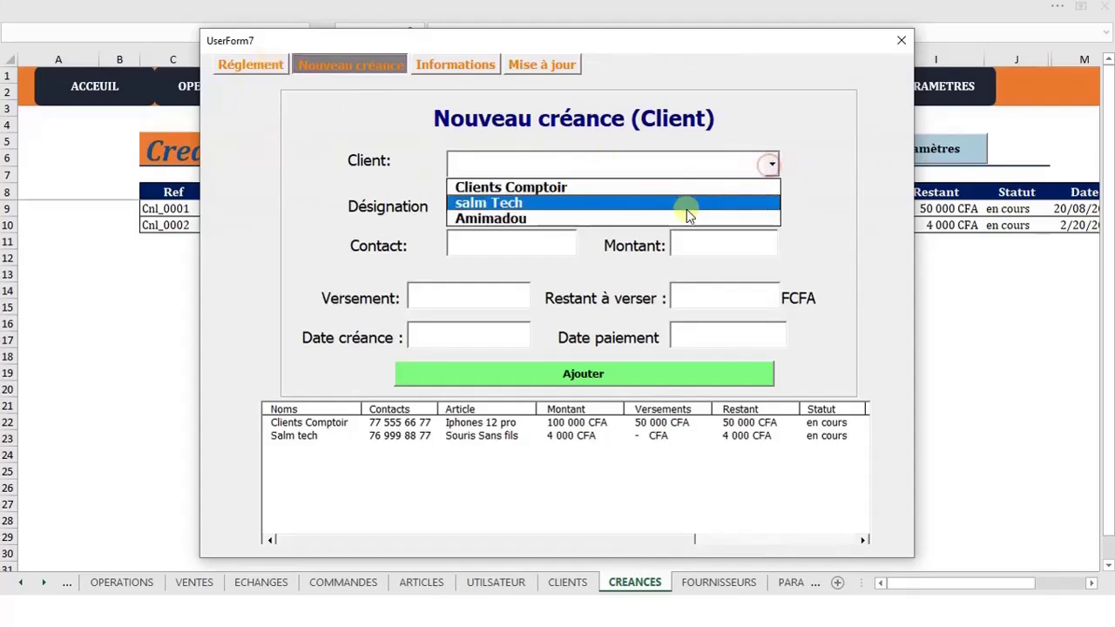
left_click(685, 216)
left_click(772, 203)
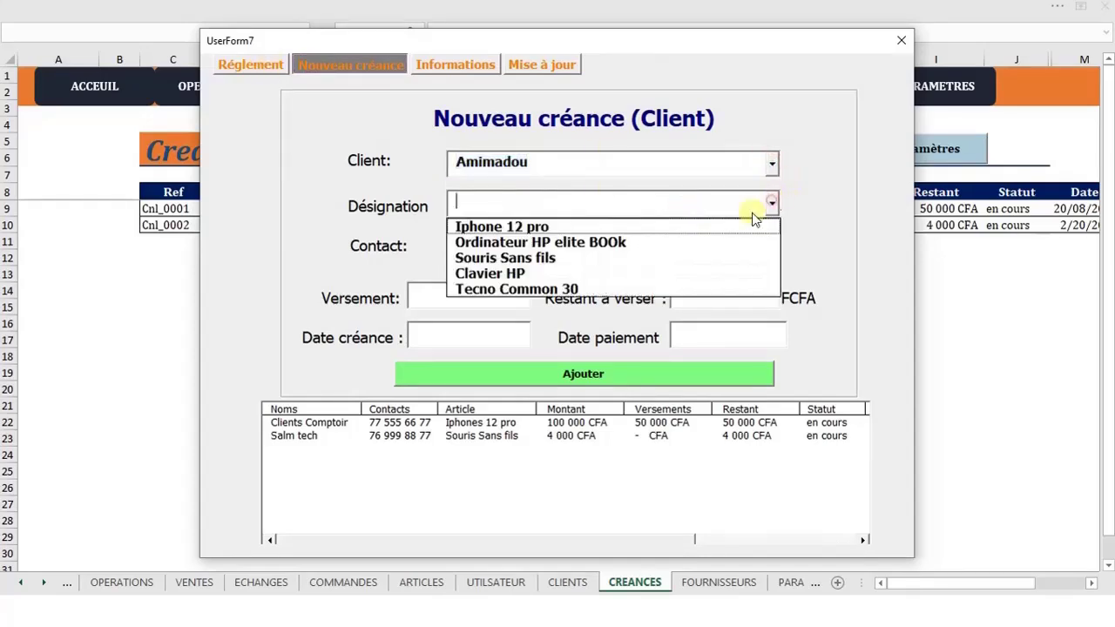
left_click(630, 288)
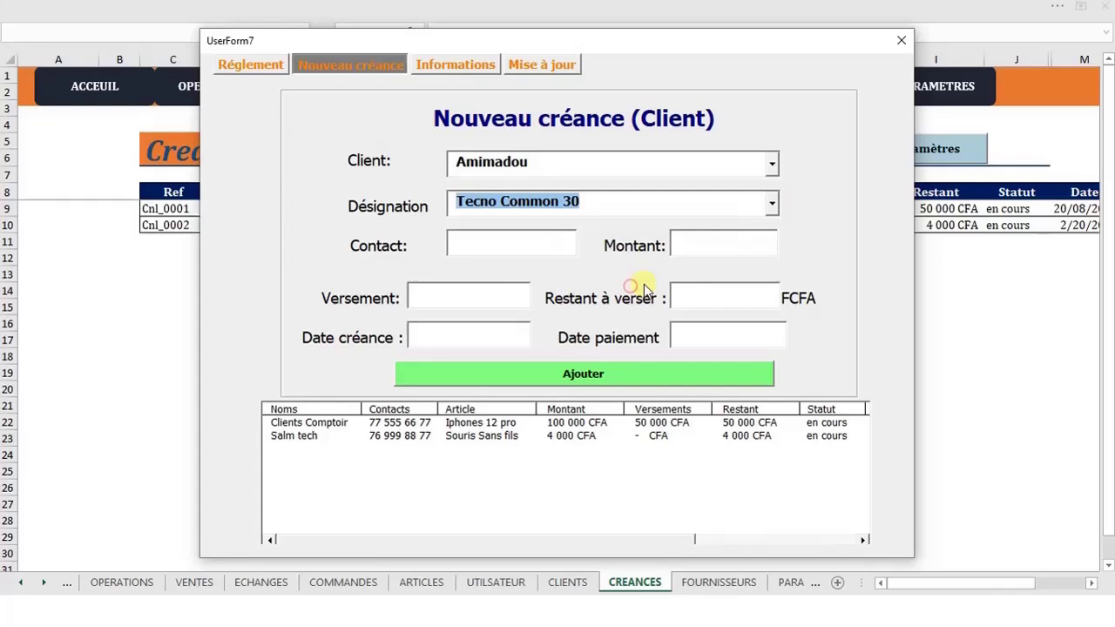
left_click(503, 250)
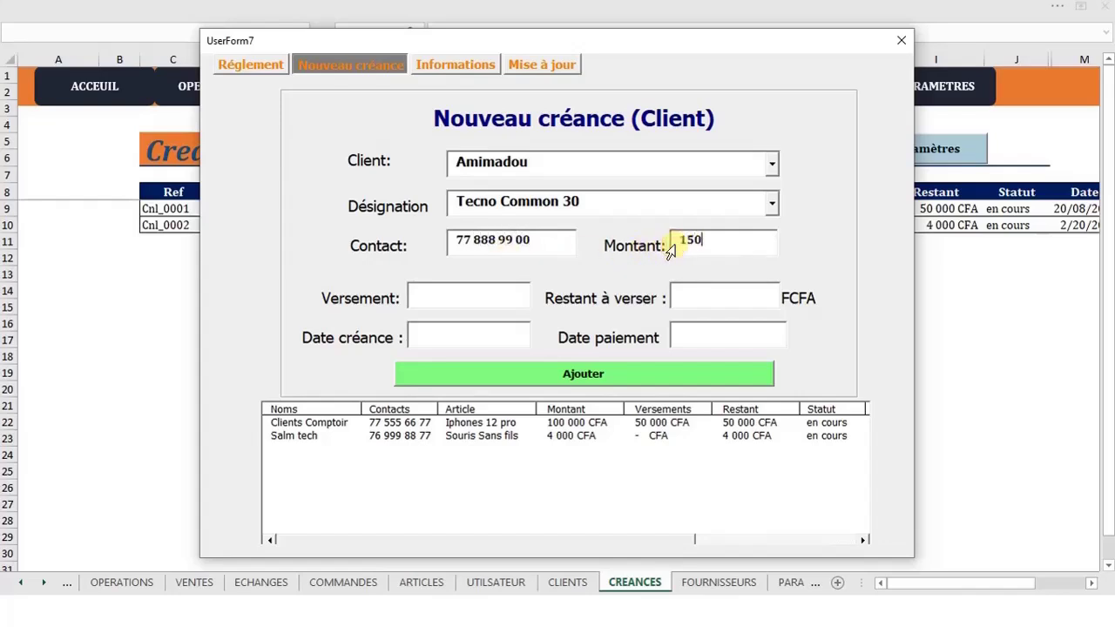
left_click(493, 294)
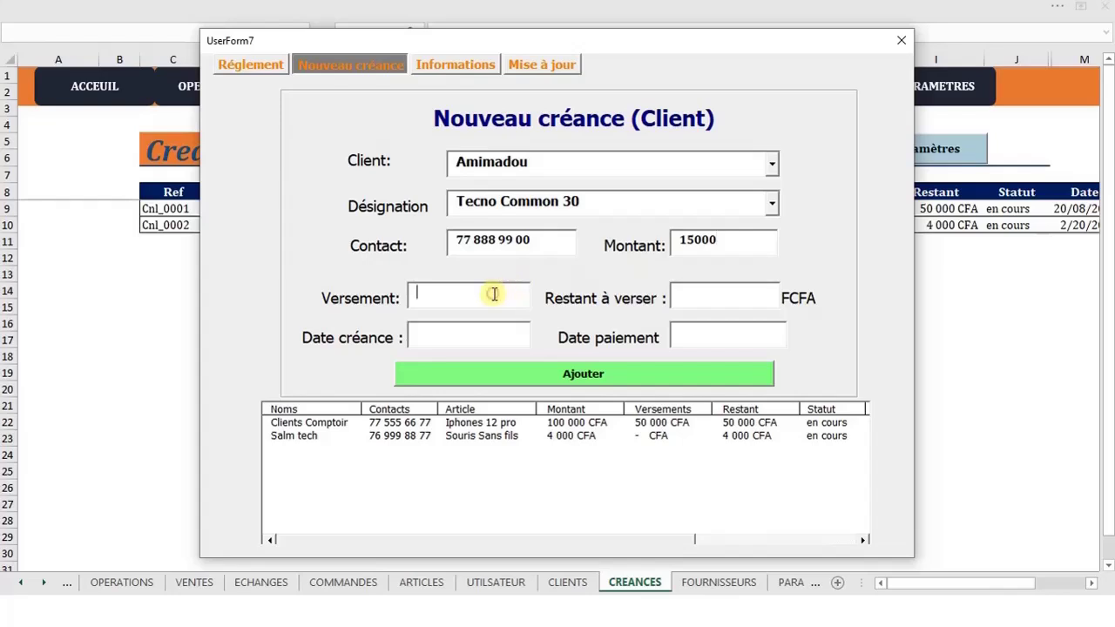
left_click(718, 300)
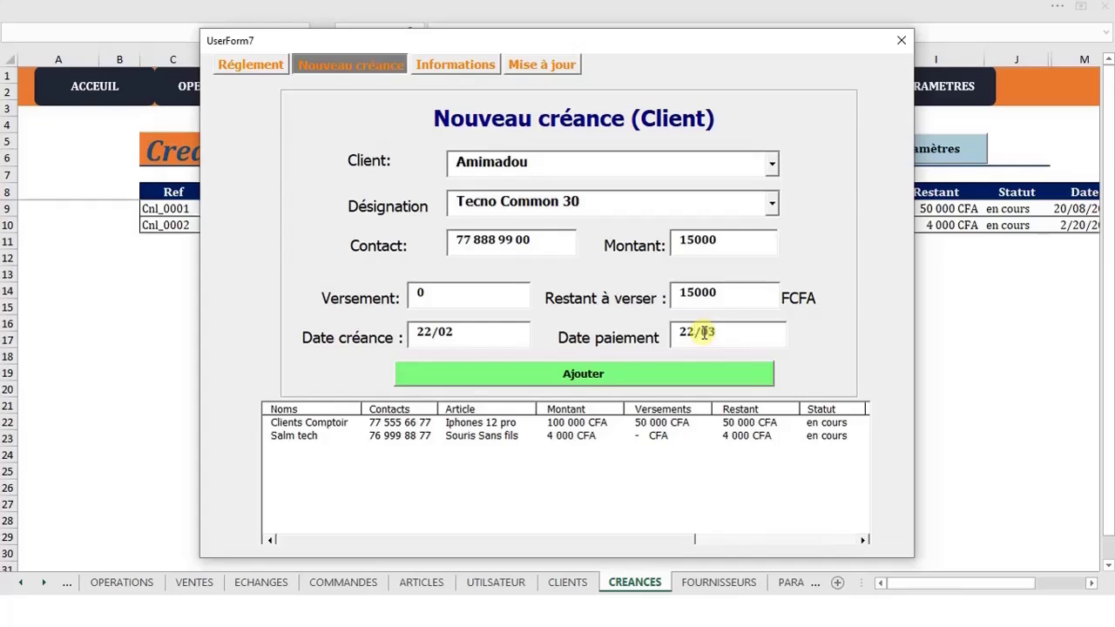
left_click(640, 370)
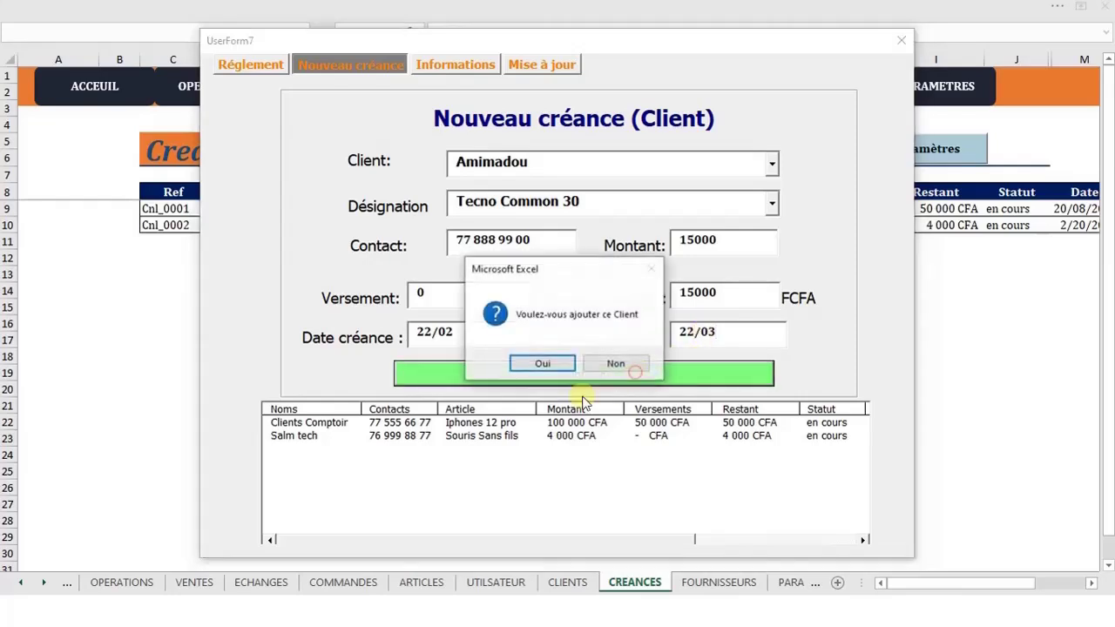
left_click(542, 362)
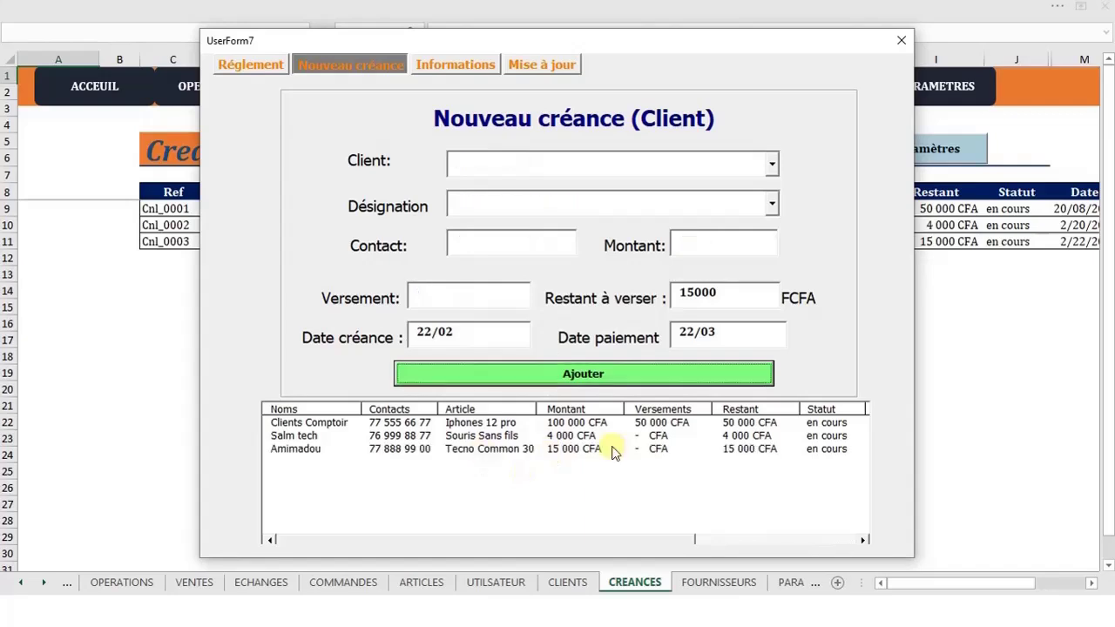
left_click(612, 449)
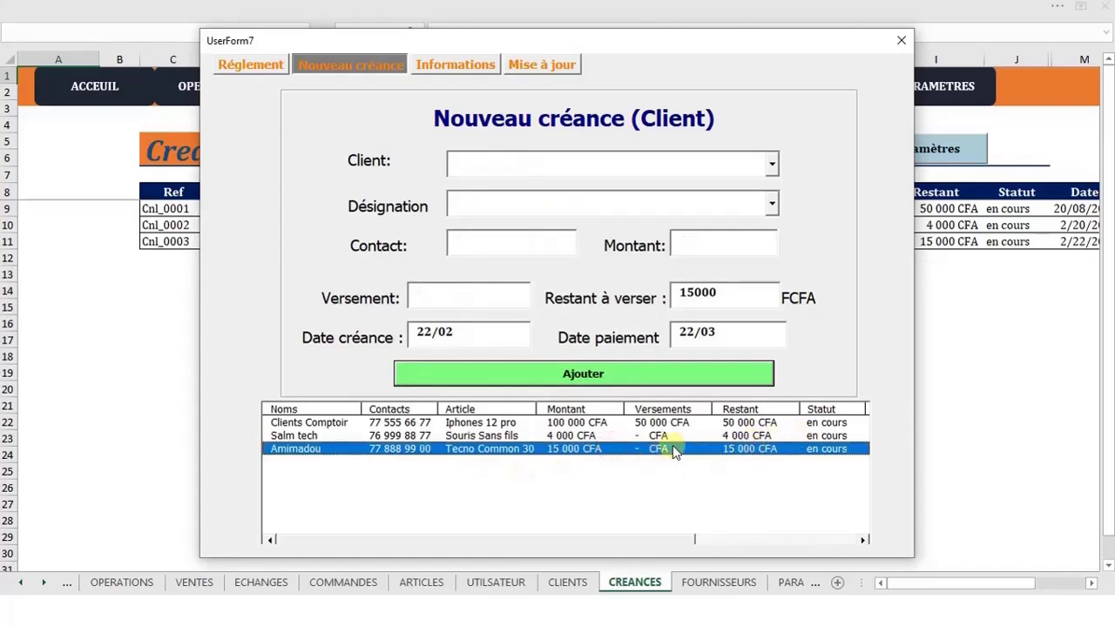
Look up Amimadou's debt details on the Informations page
left_click(445, 65)
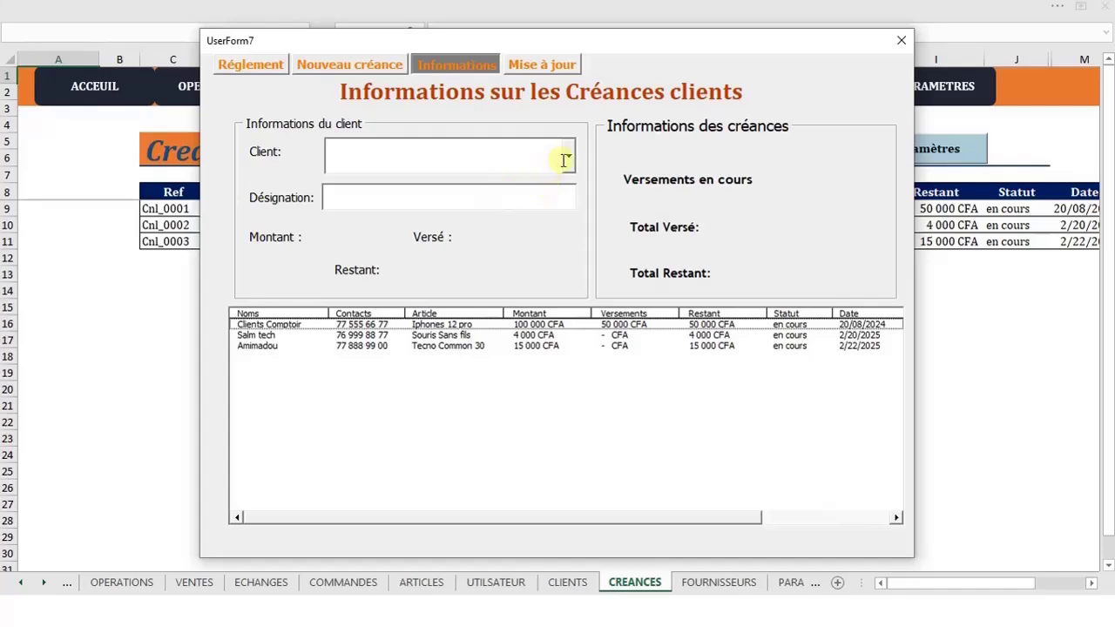
left_click(565, 160)
left_click(496, 230)
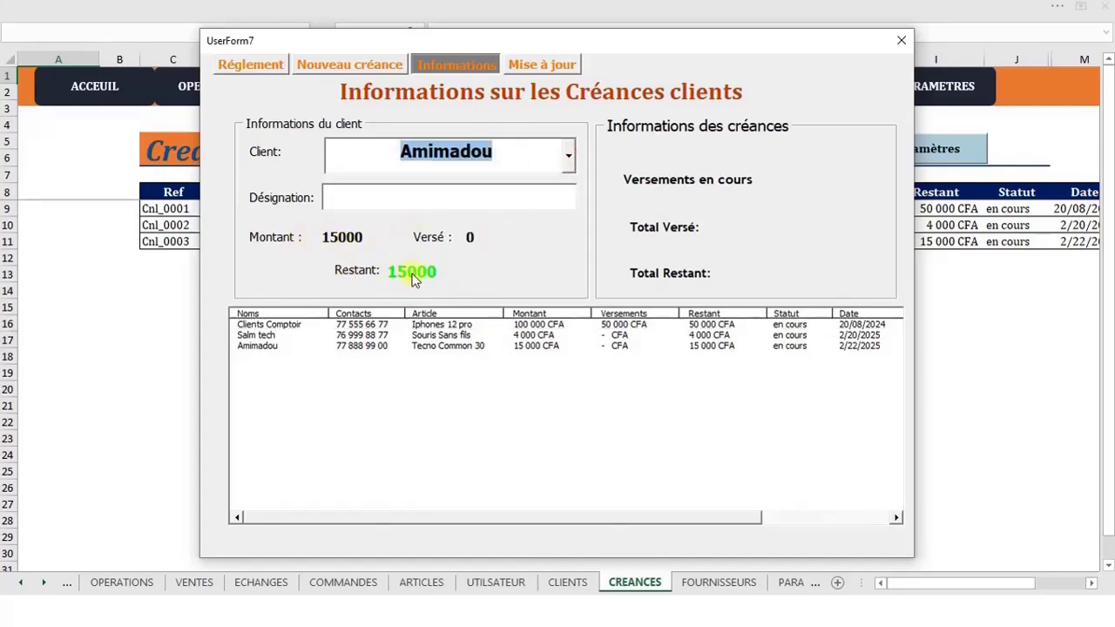
left_click(507, 346)
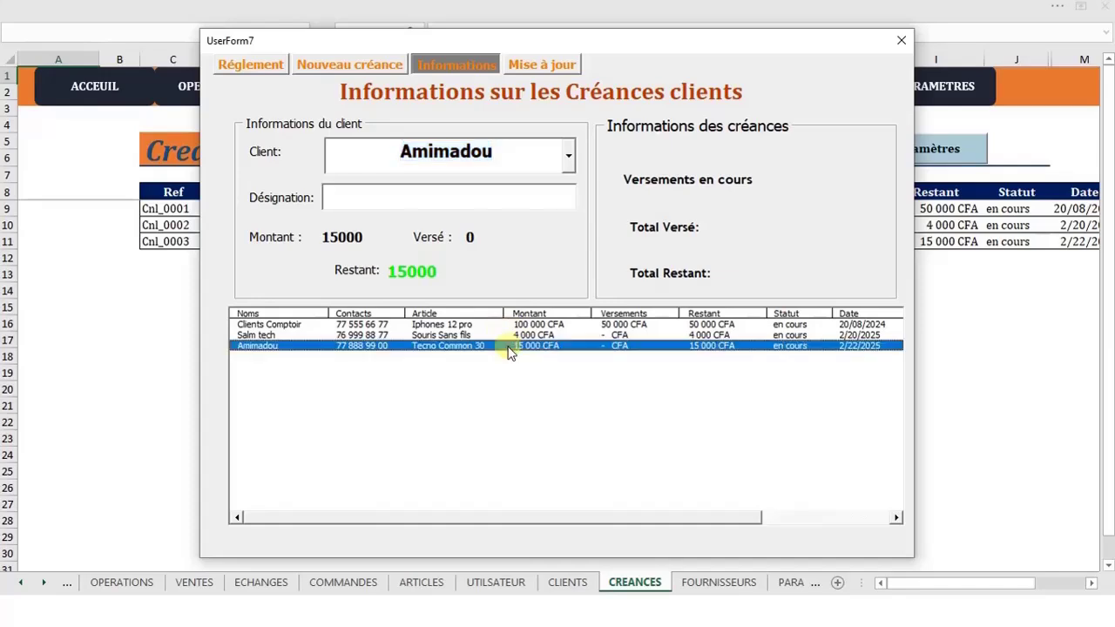
left_click(357, 66)
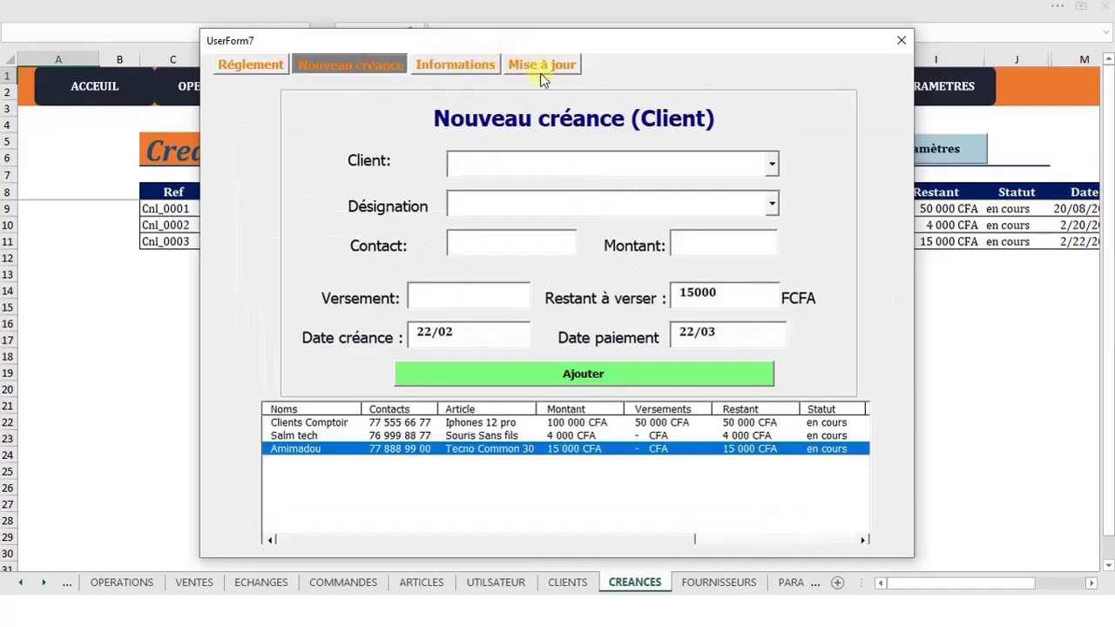
Check the Salm tech and Amimadou debt statuses on Mise à jour, then go to Réglement
left_click(533, 63)
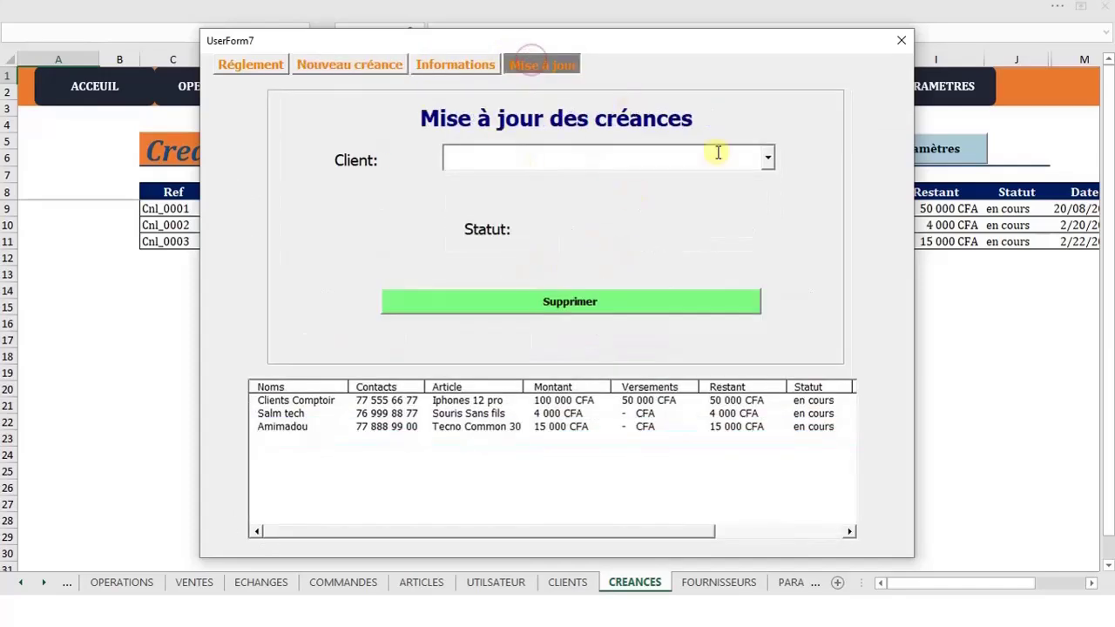
left_click(638, 413)
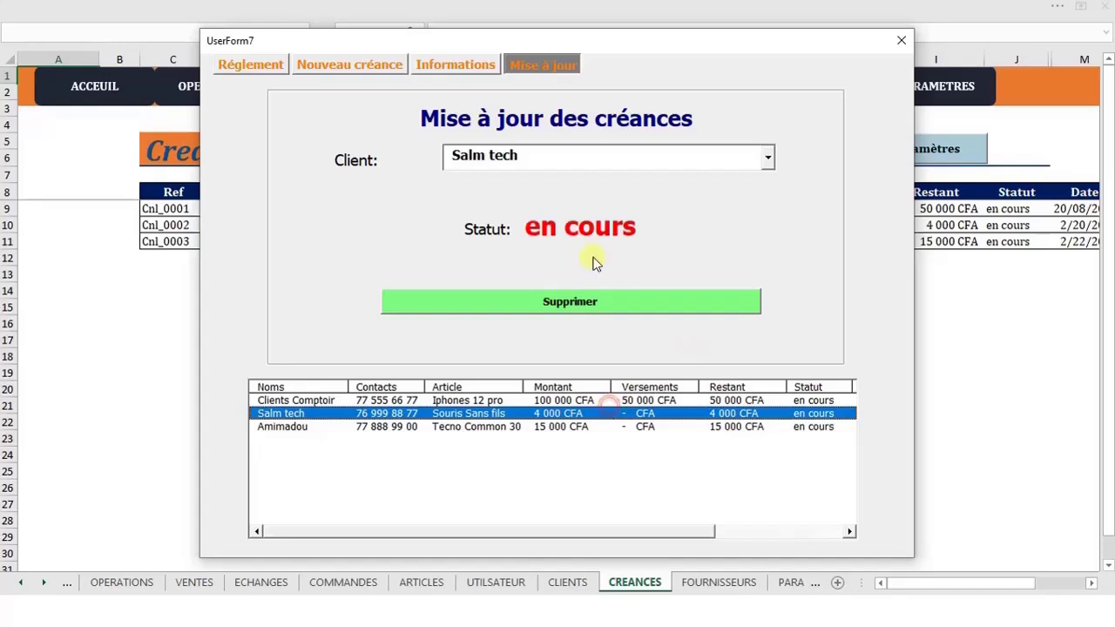
left_click(609, 428)
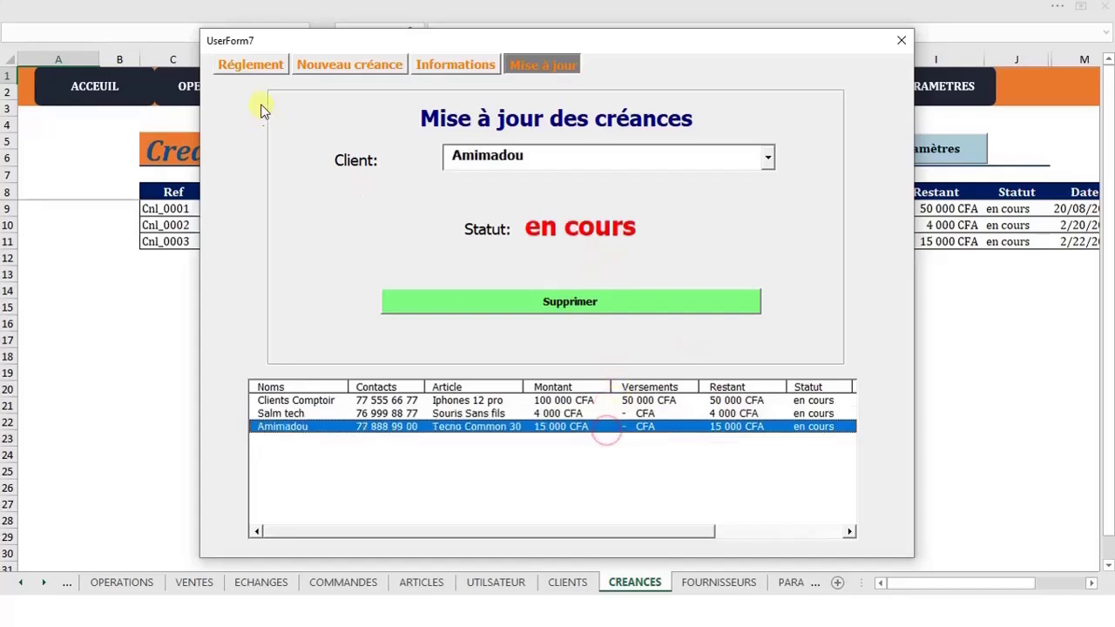
left_click(251, 64)
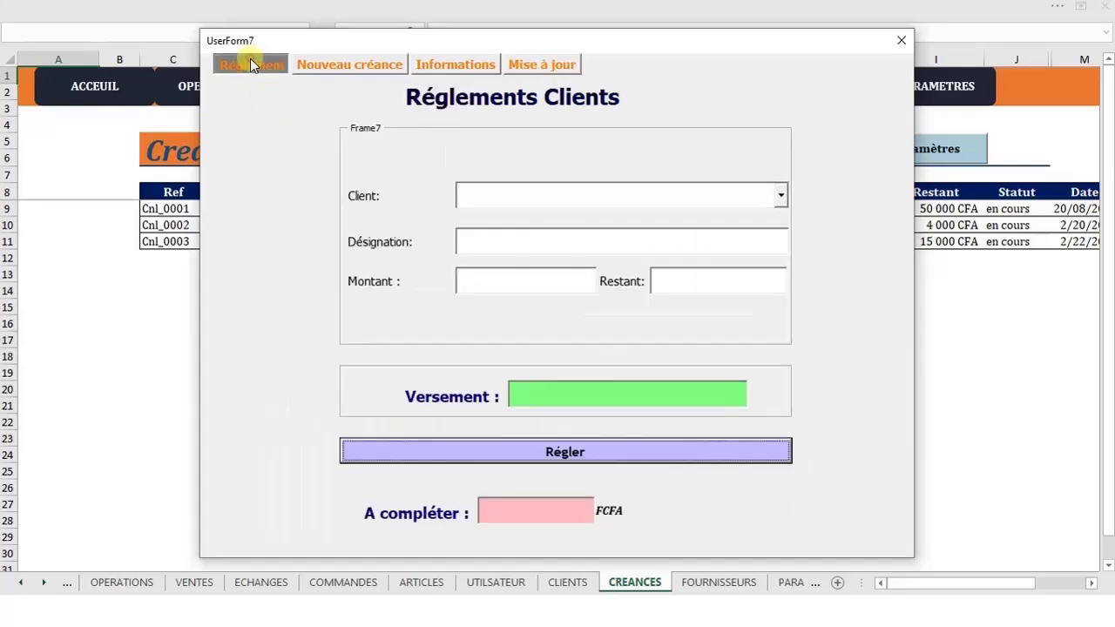
Review the Clients Comptoir and Salm tech debts in the new-debt list
left_click(359, 66)
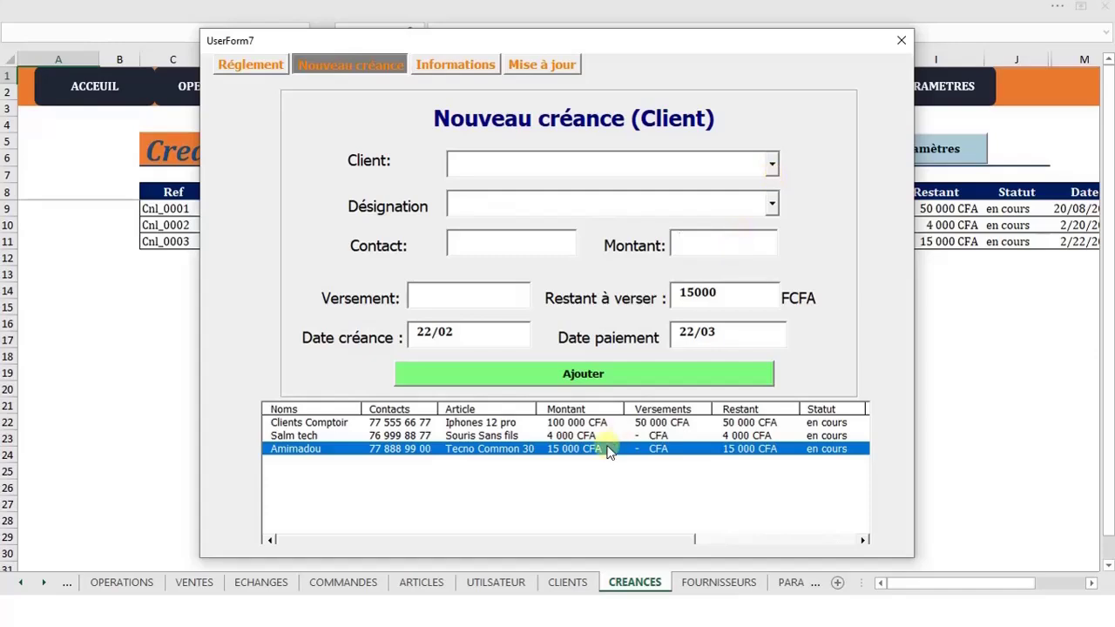
left_click(593, 423)
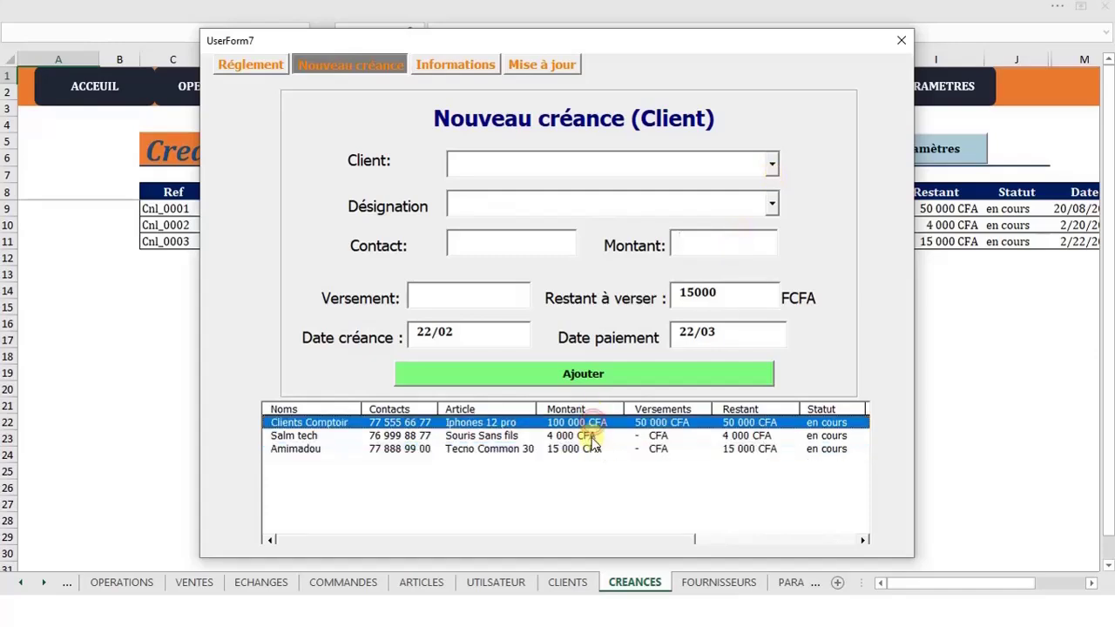
left_click(591, 435)
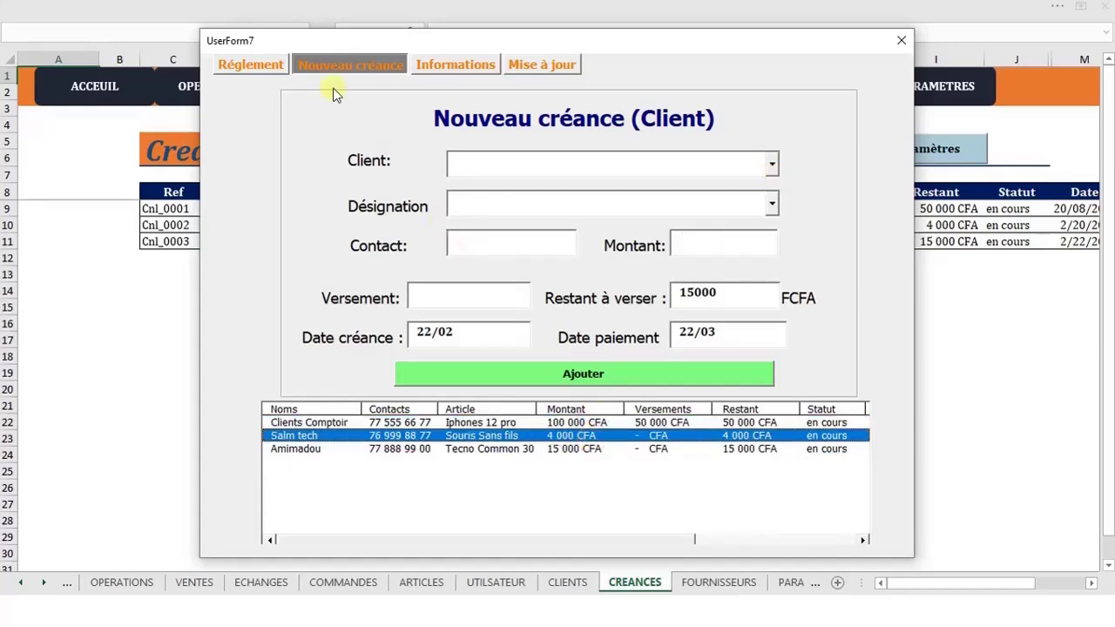
Pay salm Tech's Souris Sans fils debt in full with a 4000 versement
left_click(251, 66)
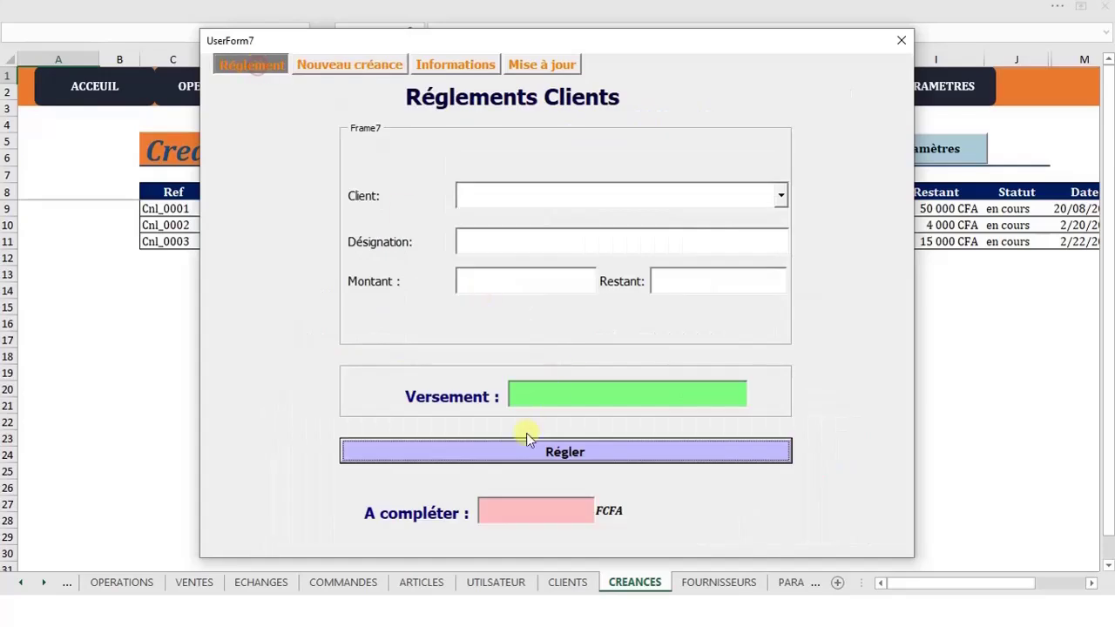
left_click(779, 196)
left_click(683, 241)
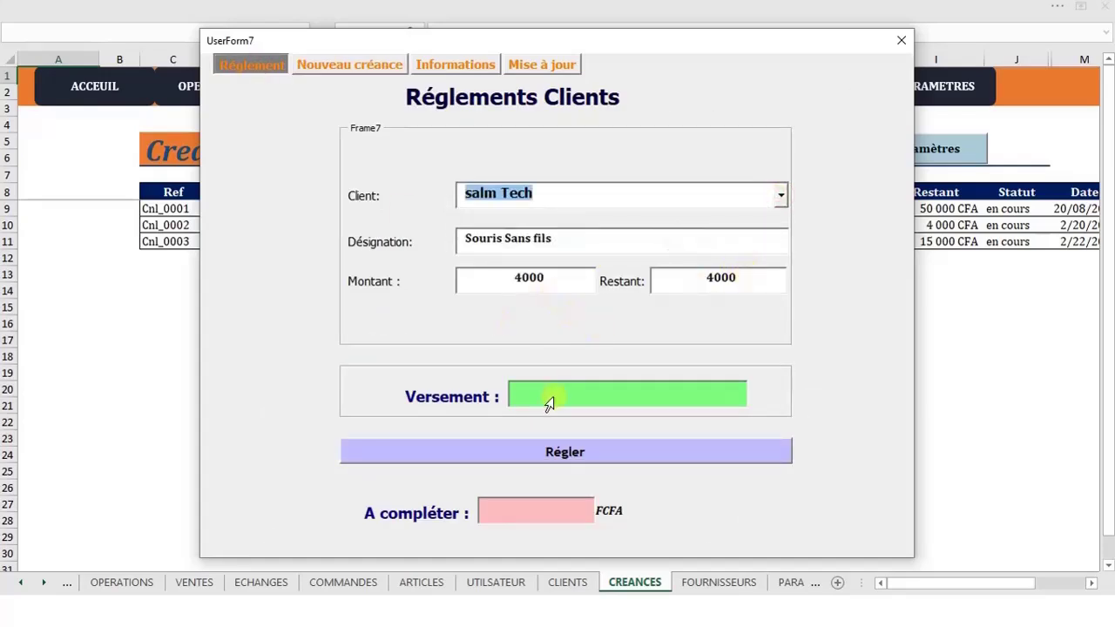
left_click(579, 398)
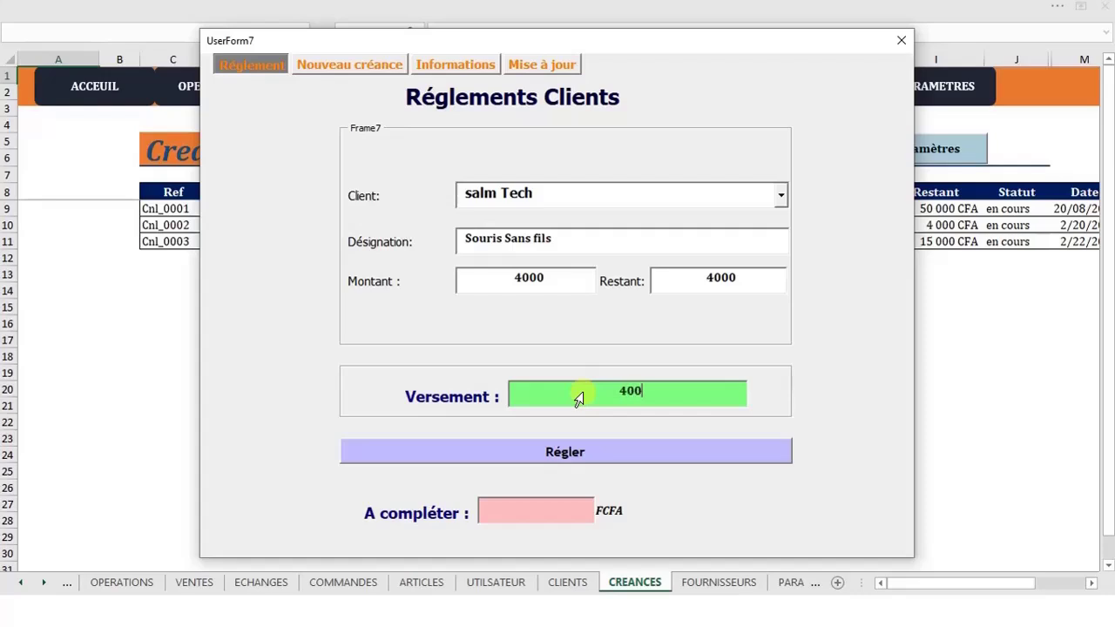
left_click(597, 456)
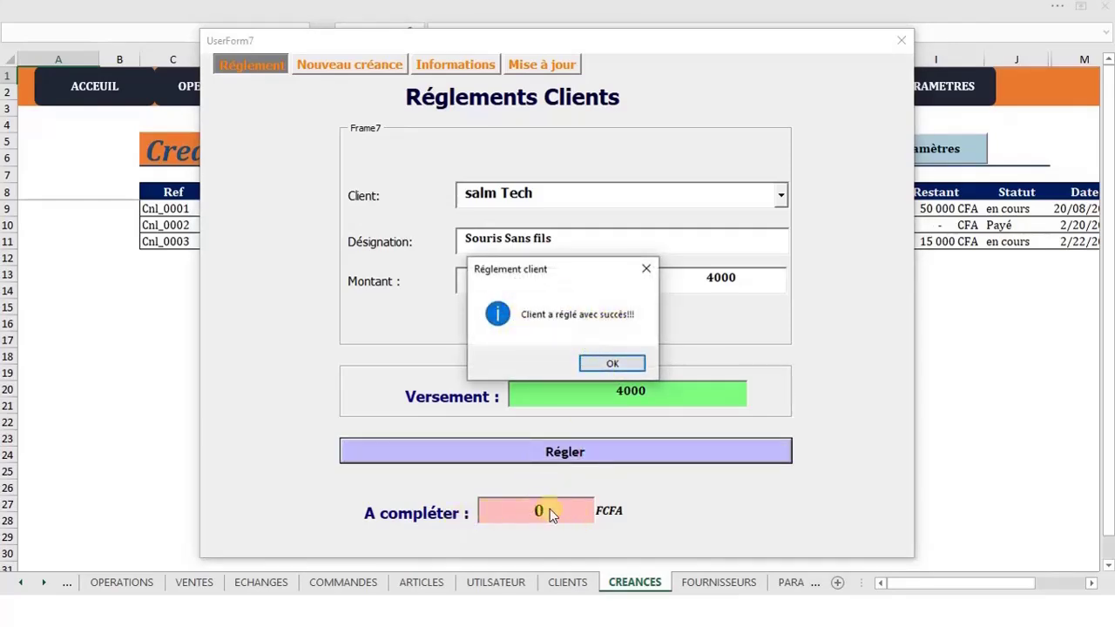
left_click(597, 369)
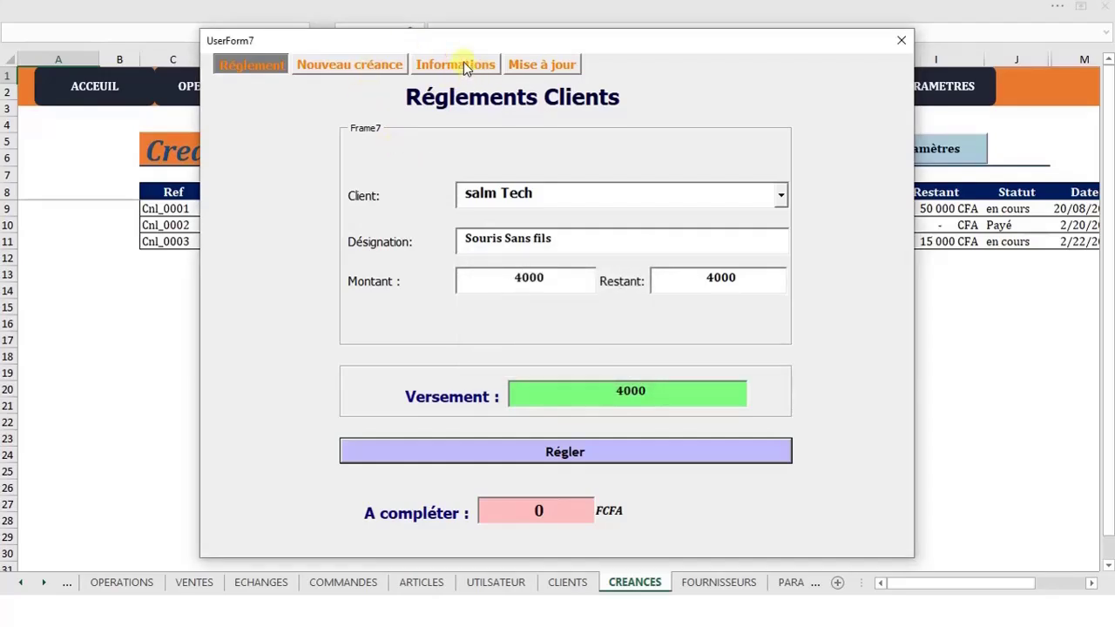
Delete the paid Salm tech Souris Sans fils debt from the Mise à jour list and confirm
left_click(541, 64)
left_click(766, 155)
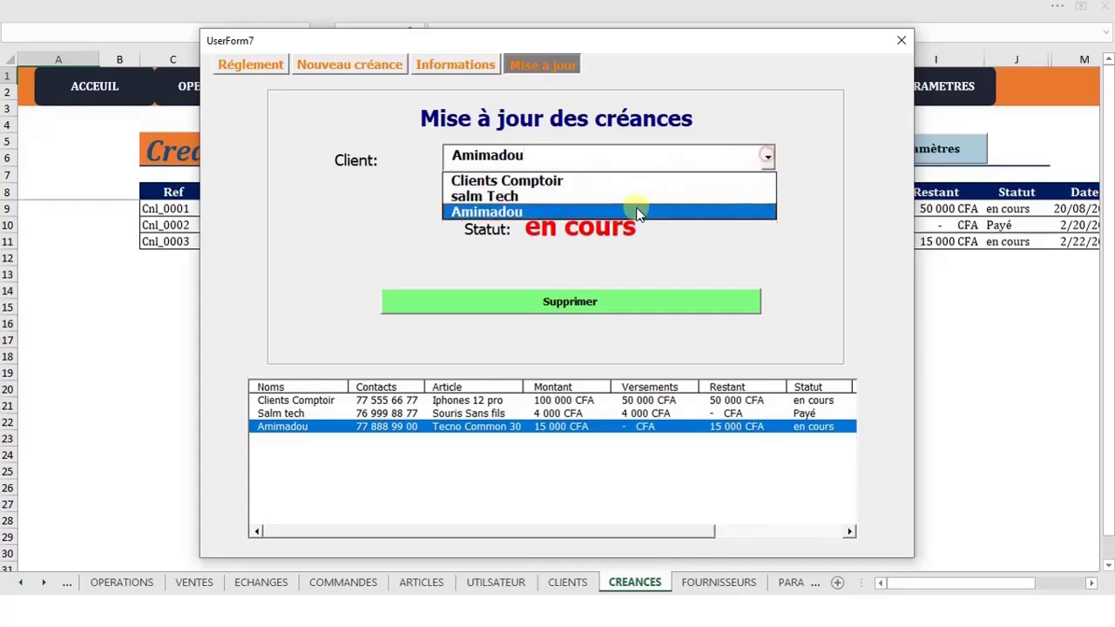
left_click(631, 196)
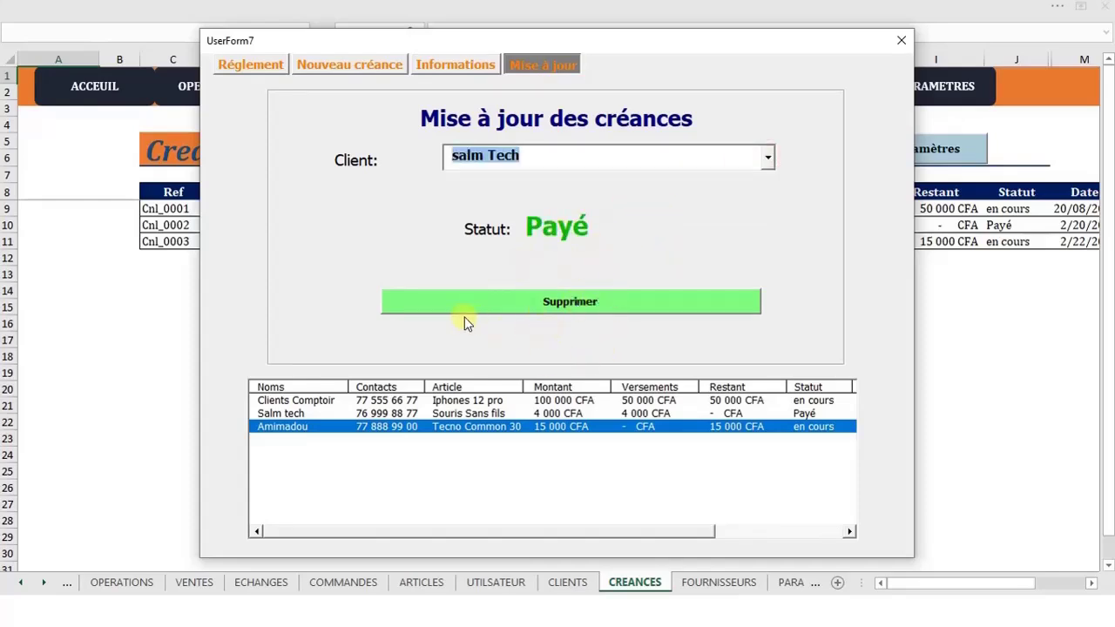
left_click(561, 415)
left_click(516, 426)
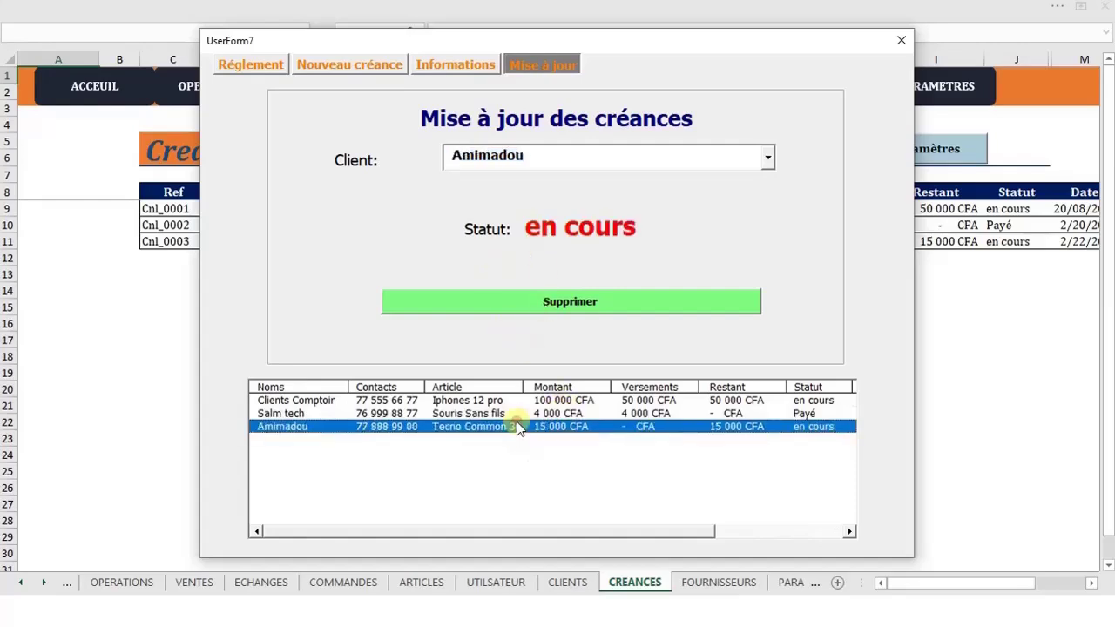
left_click(527, 413)
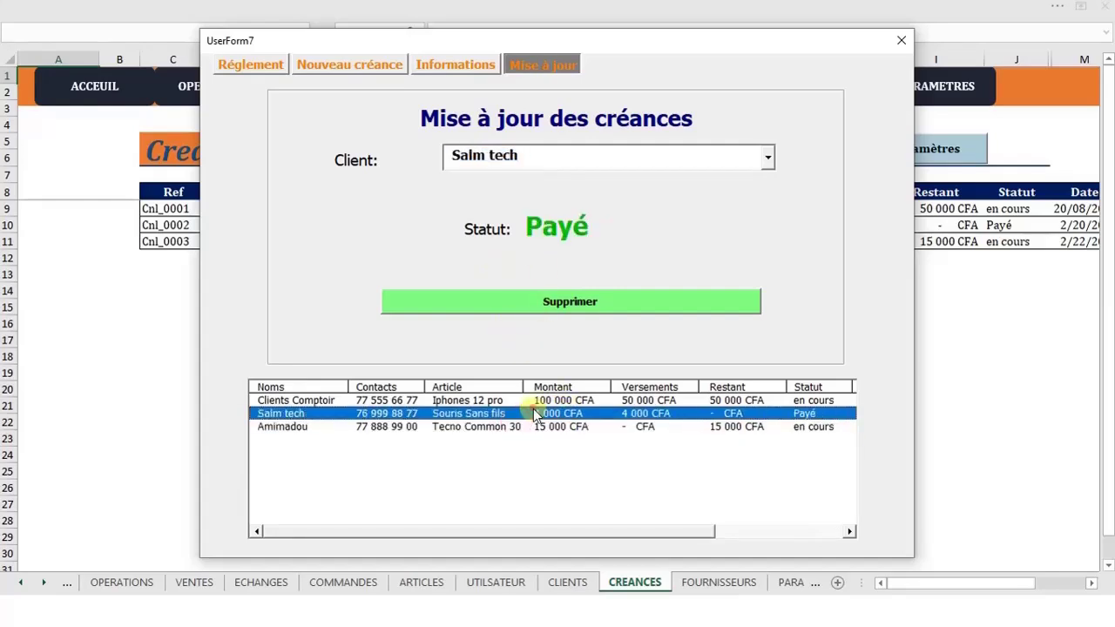
left_click(552, 305)
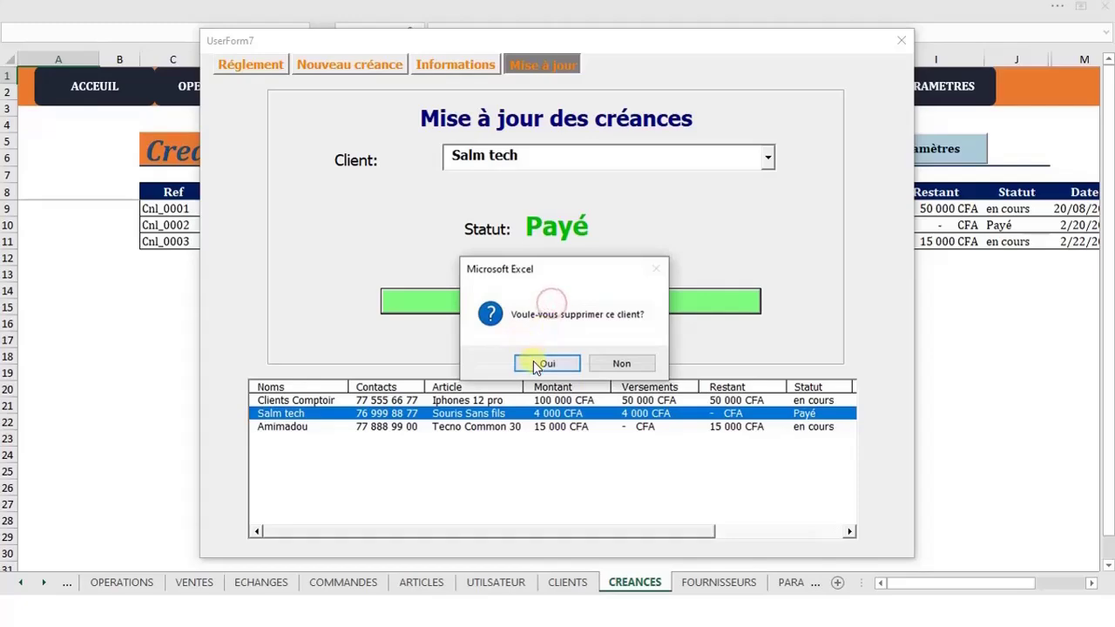
left_click(532, 361)
left_click(613, 361)
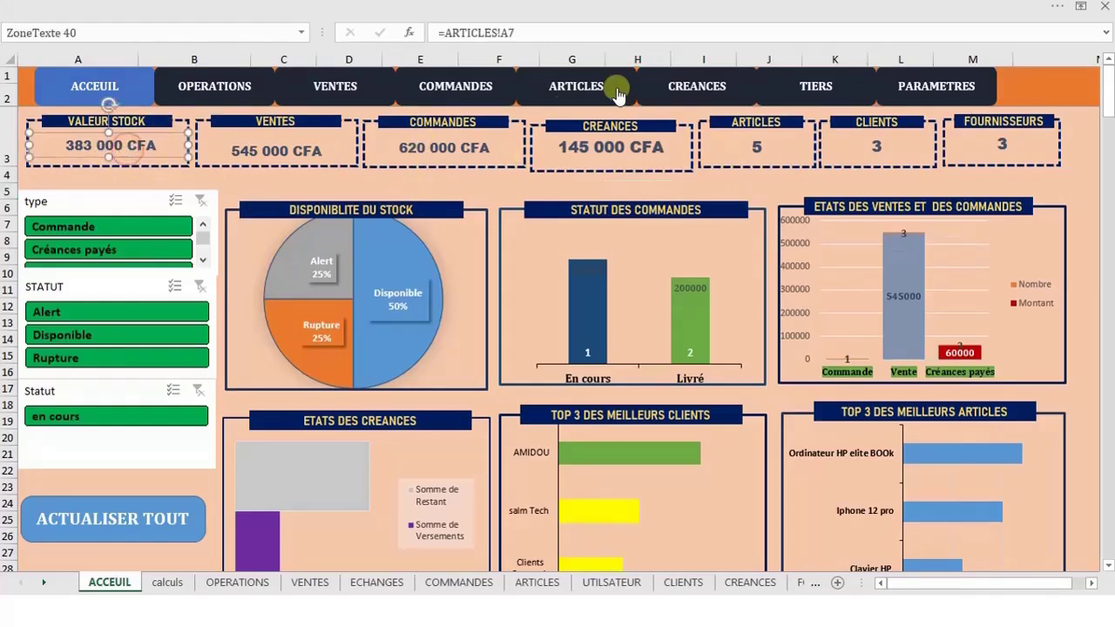
Glance over ARTICLES and the OPERATIONS Vente rows E8:E9, then return to the ACCEUIL dashboard
left_click(573, 83)
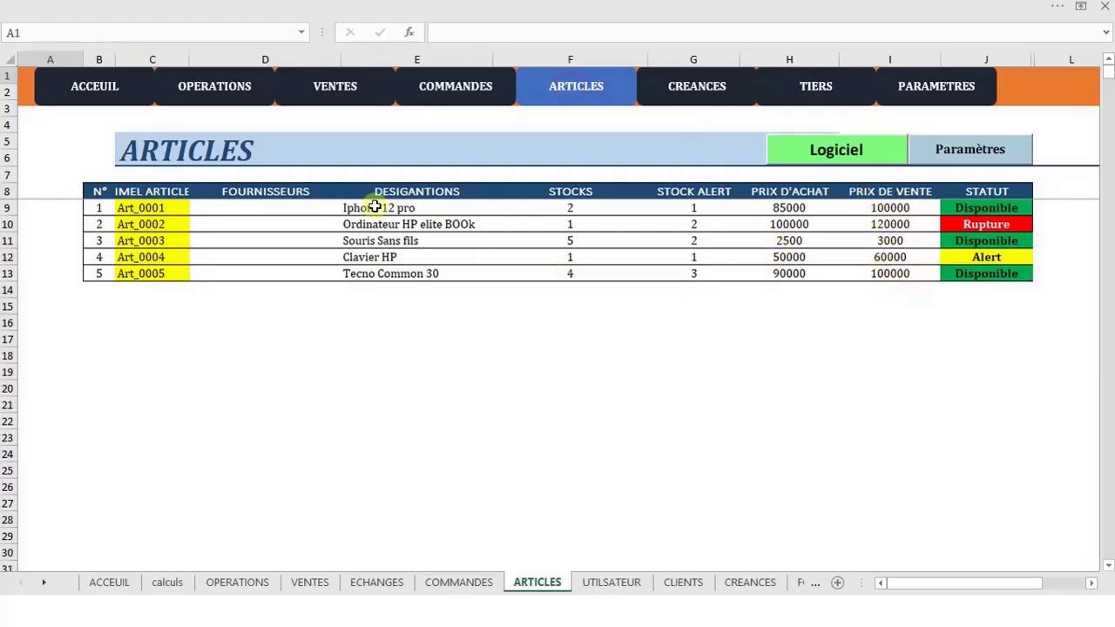
left_click(119, 85)
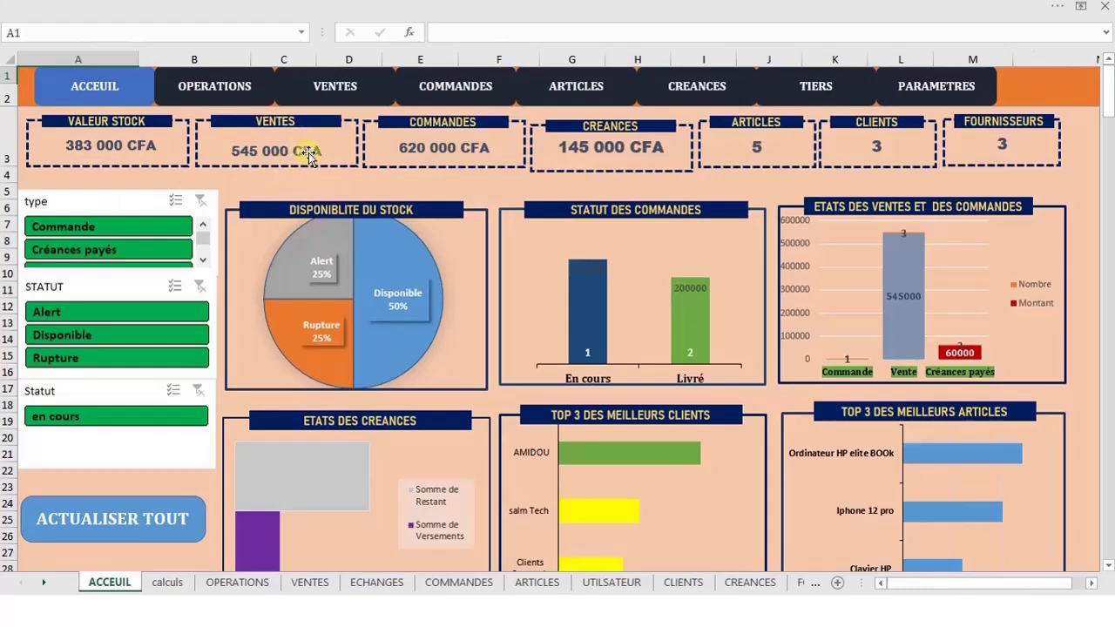
left_click(247, 90)
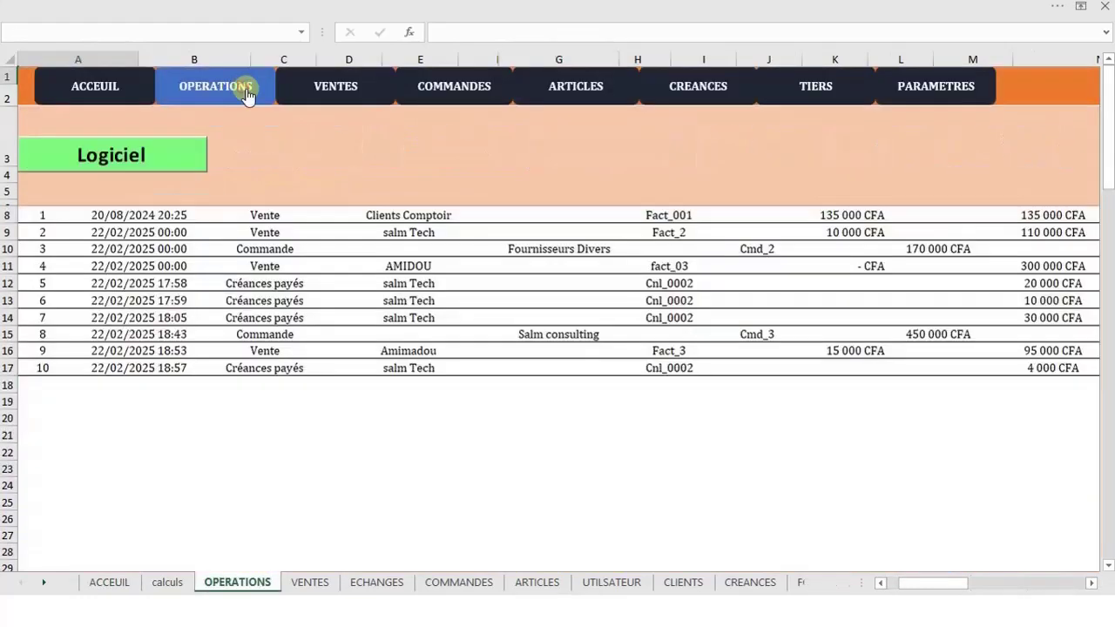
left_click_drag(265, 216, 265, 232)
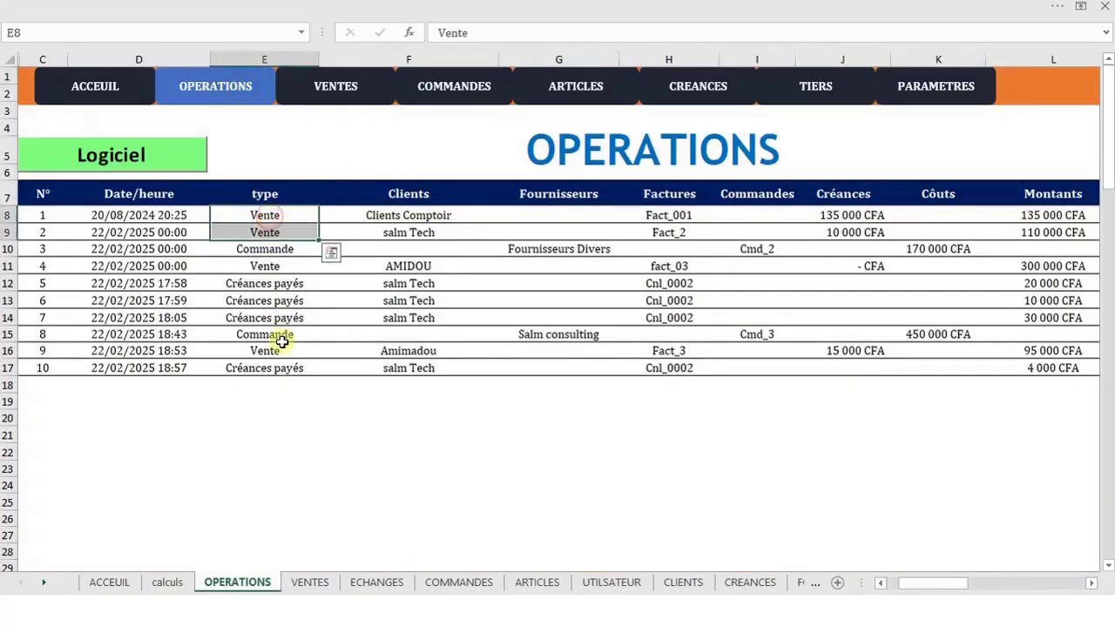
left_click(277, 350)
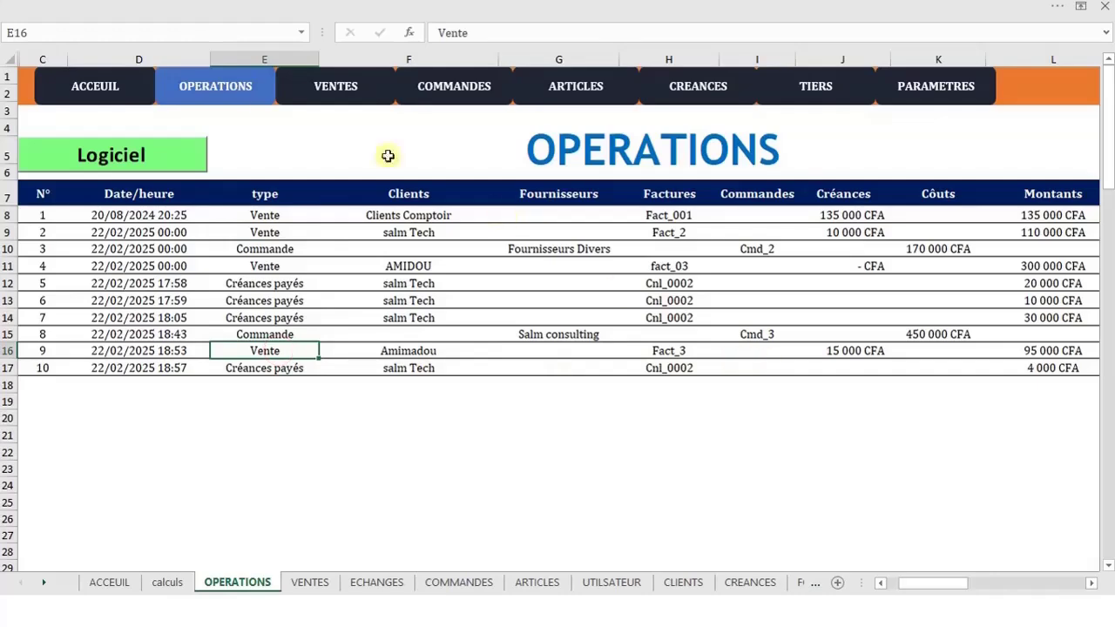
left_click(137, 90)
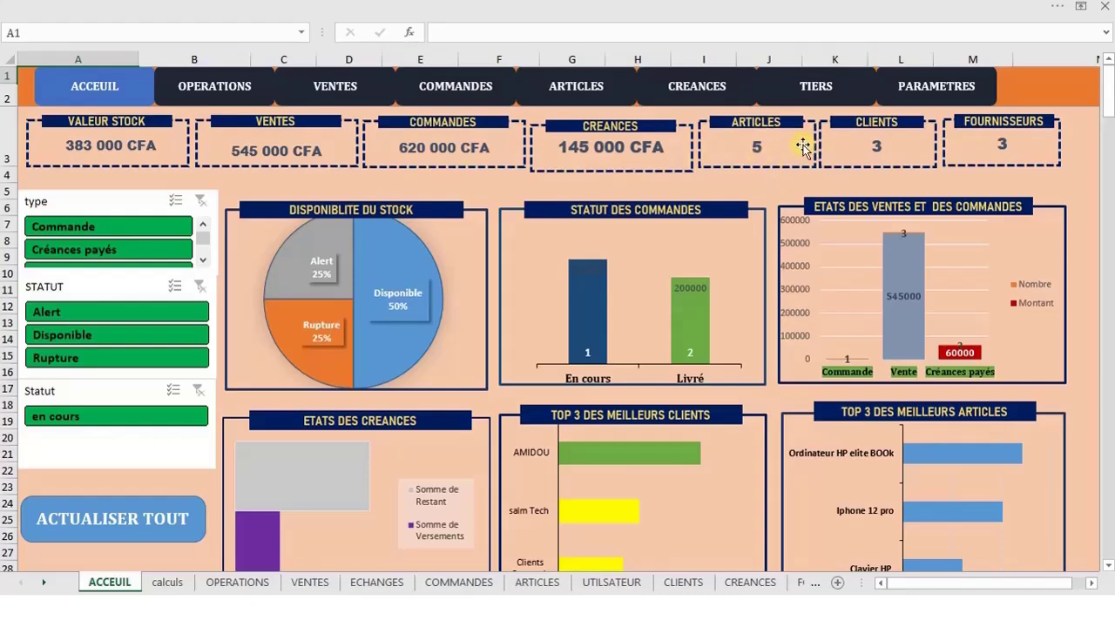
left_click(878, 148)
left_click(1019, 170)
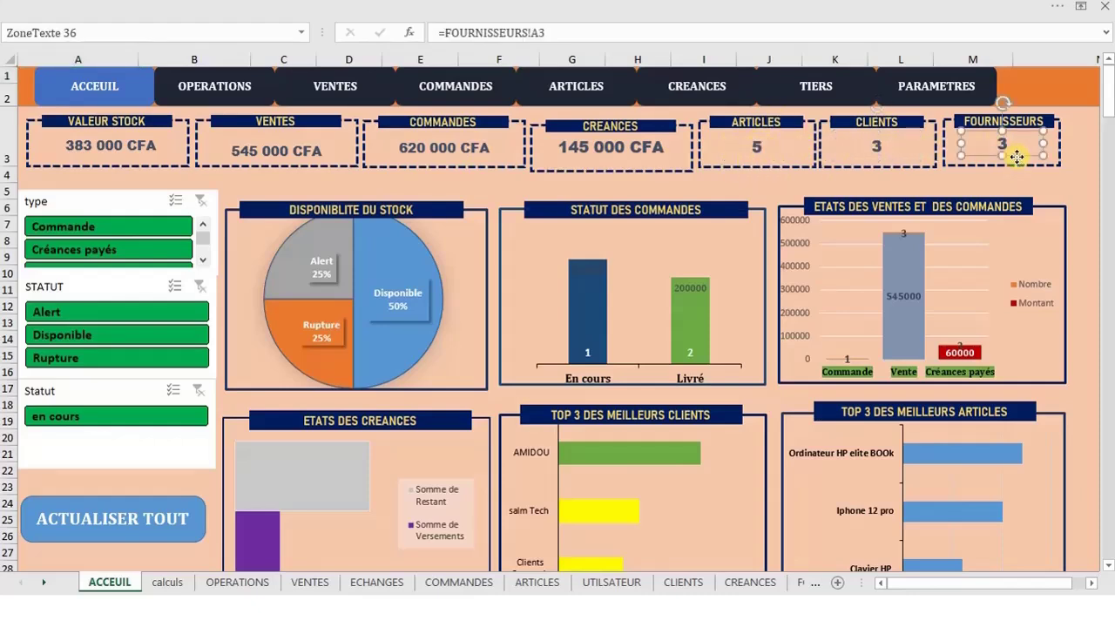
left_click(946, 172)
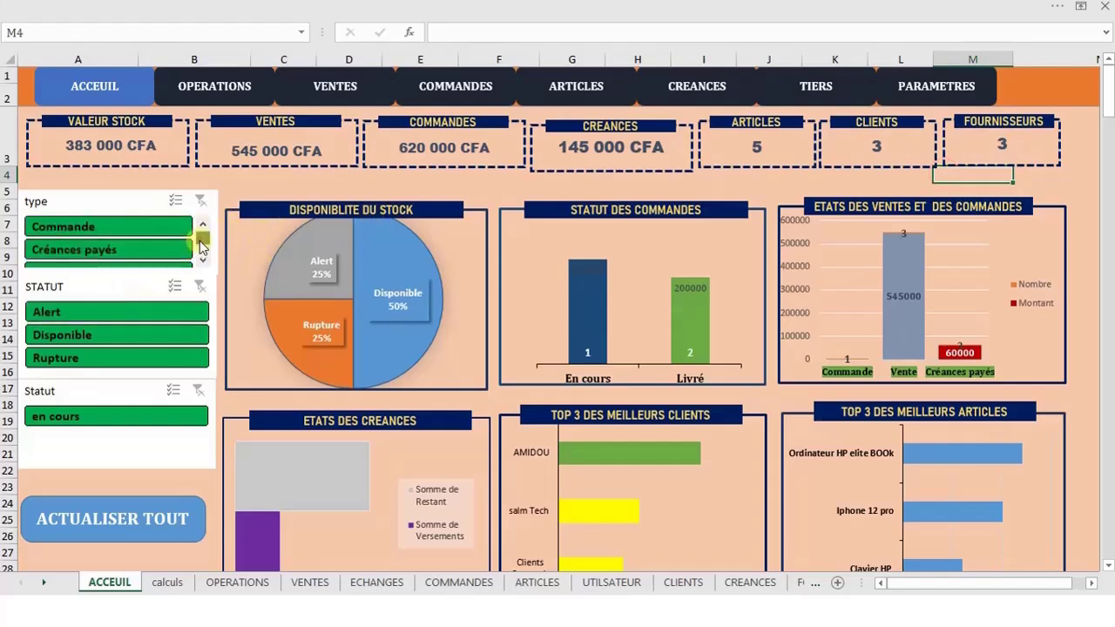
scroll(200, 254, "down", 1)
left_click(139, 237)
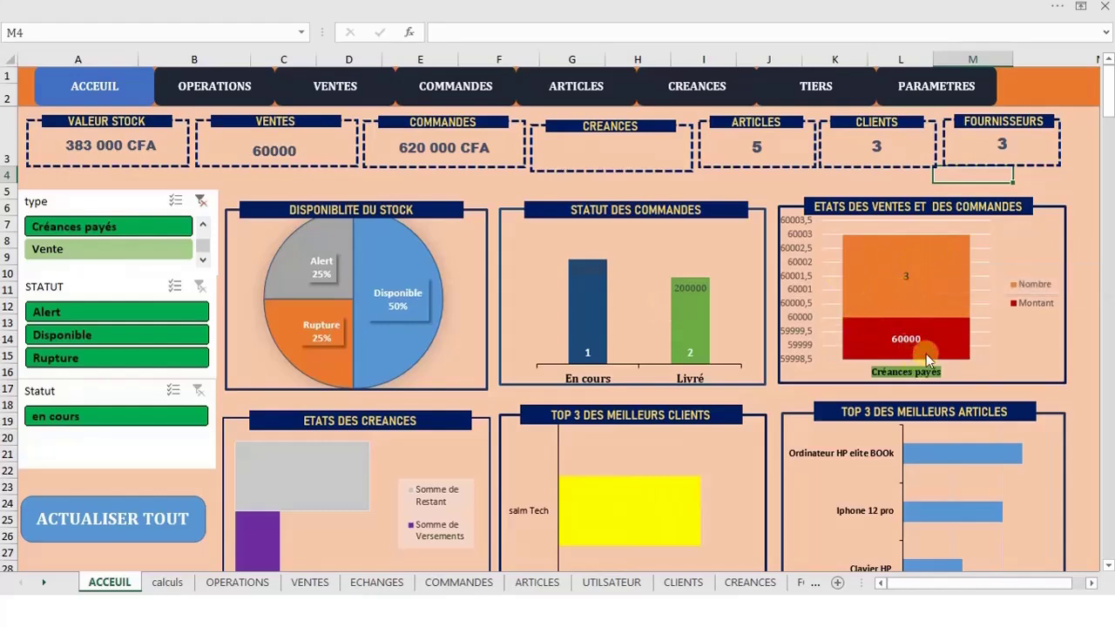
left_click(135, 249)
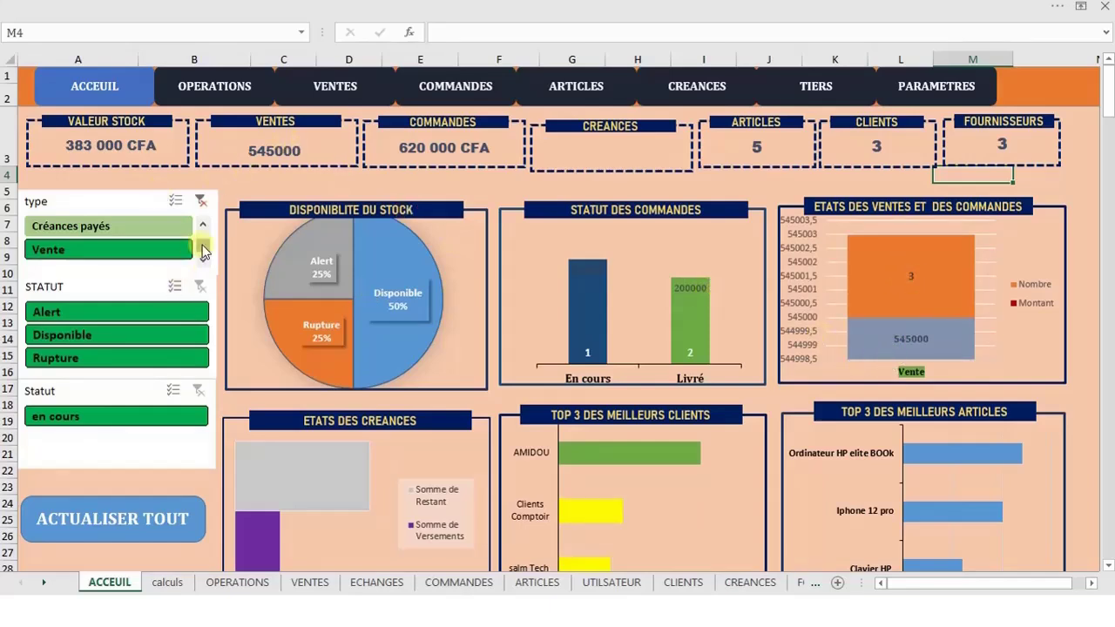
left_click_drag(202, 246, 202, 239)
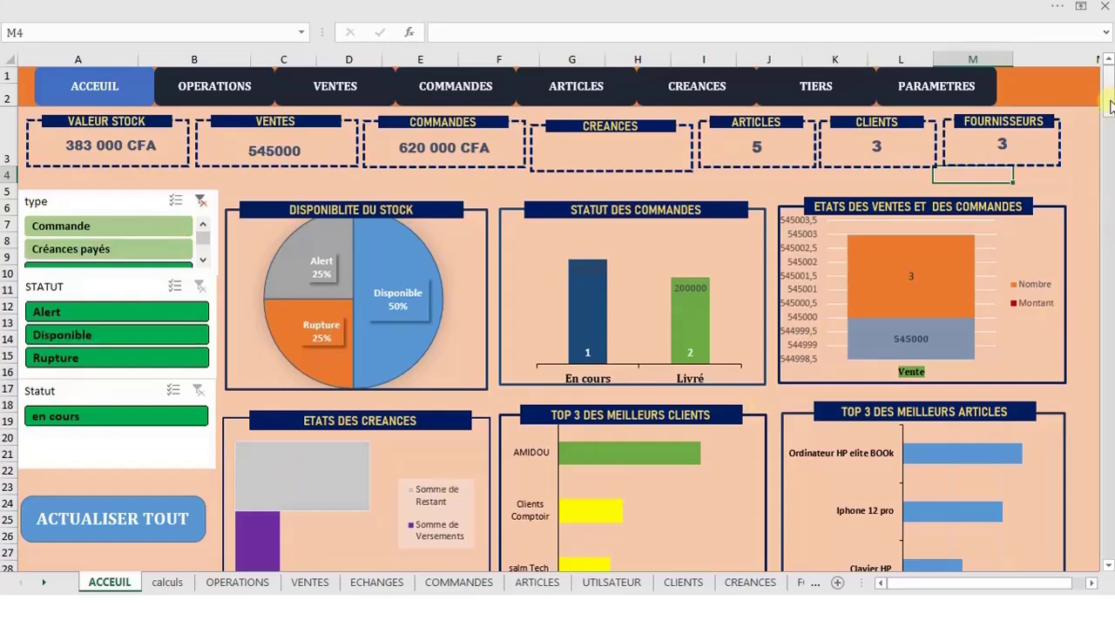
left_click_drag(1110, 106, 1111, 113)
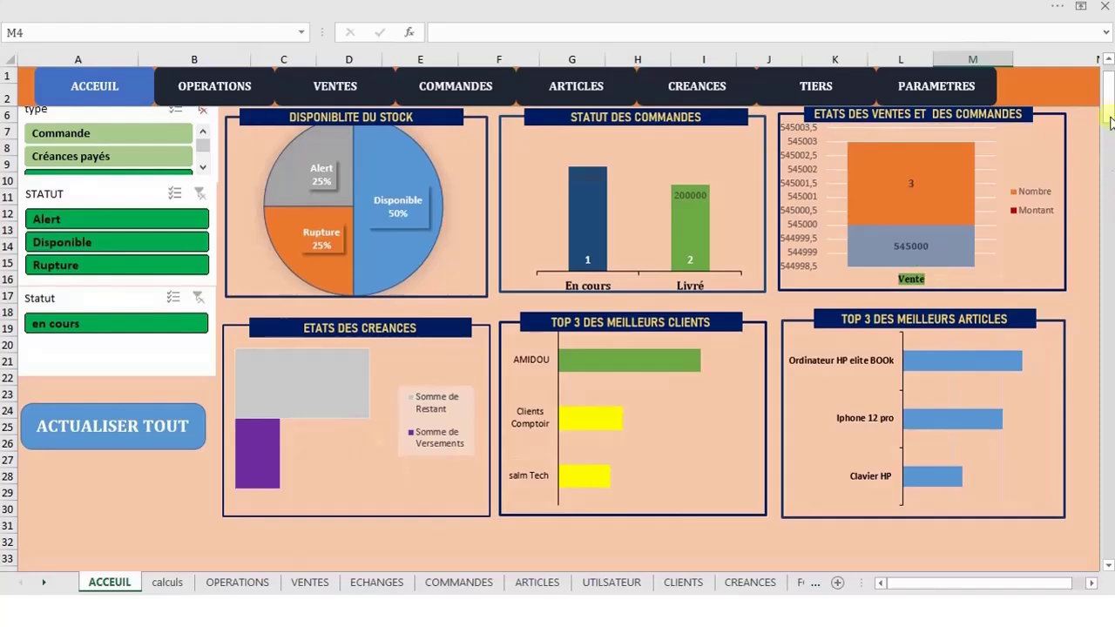
left_click_drag(1110, 122, 1110, 83)
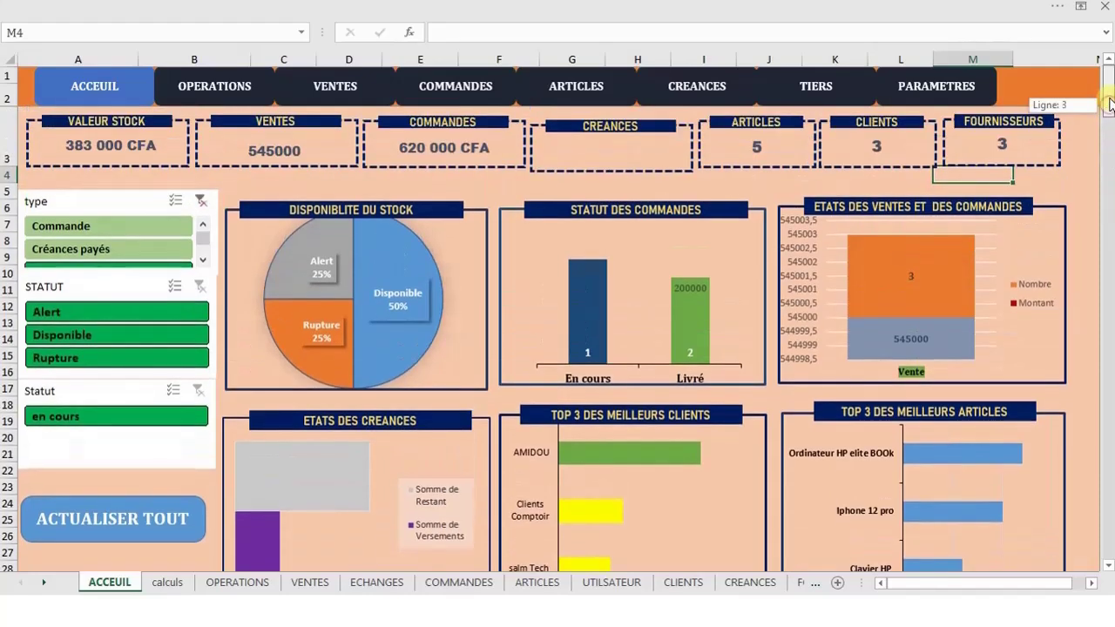
left_click(171, 228)
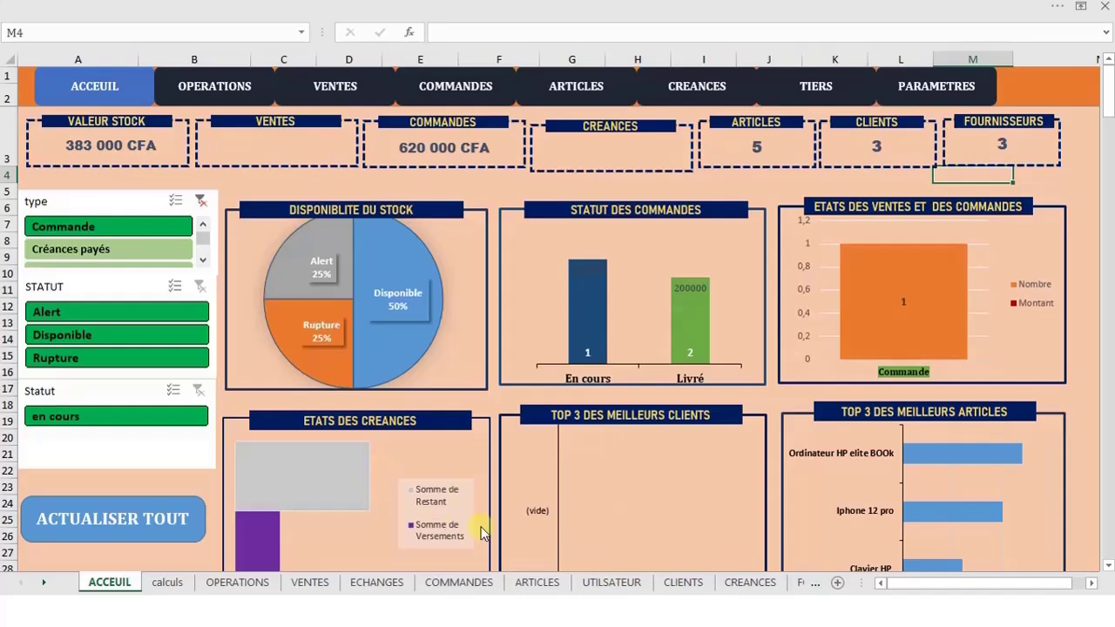
left_click(200, 206)
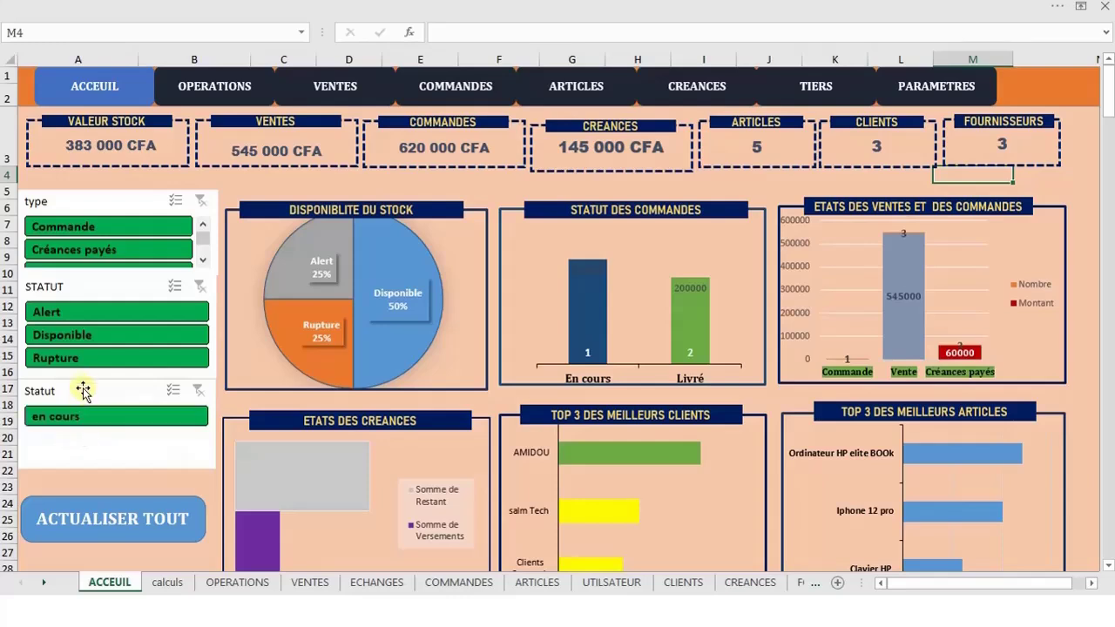
left_click(124, 311)
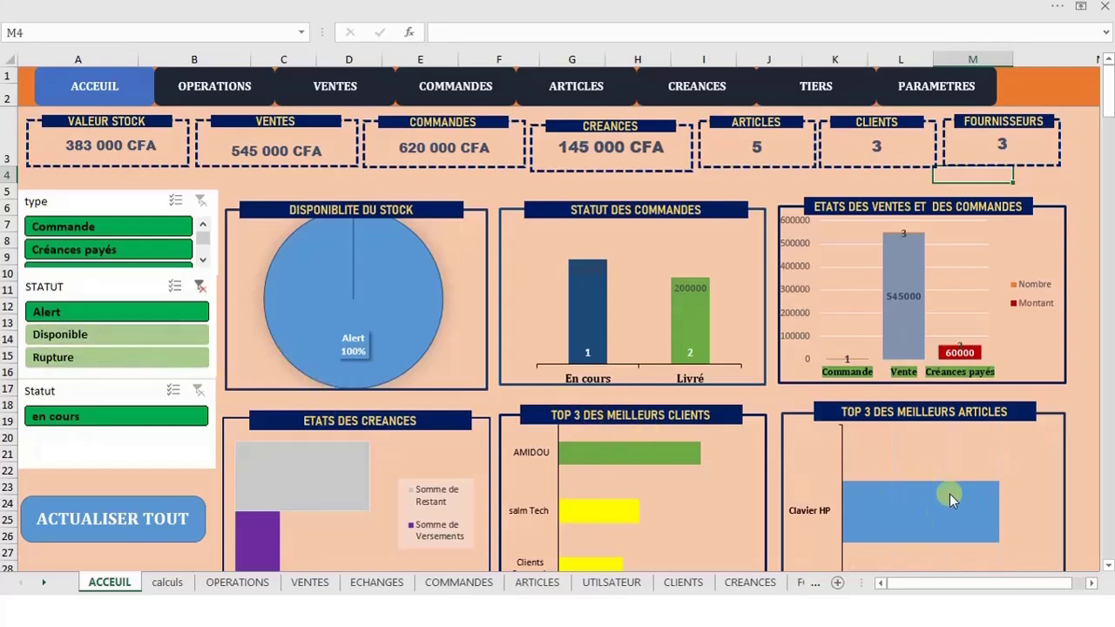
left_click_drag(1109, 94, 1099, 118)
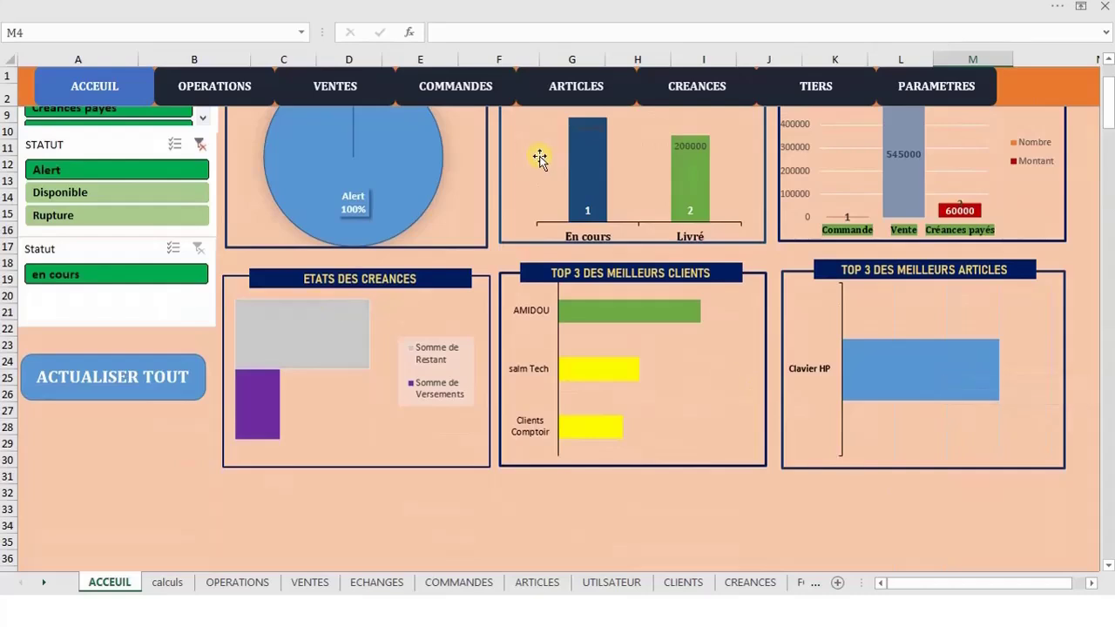
left_click(585, 96)
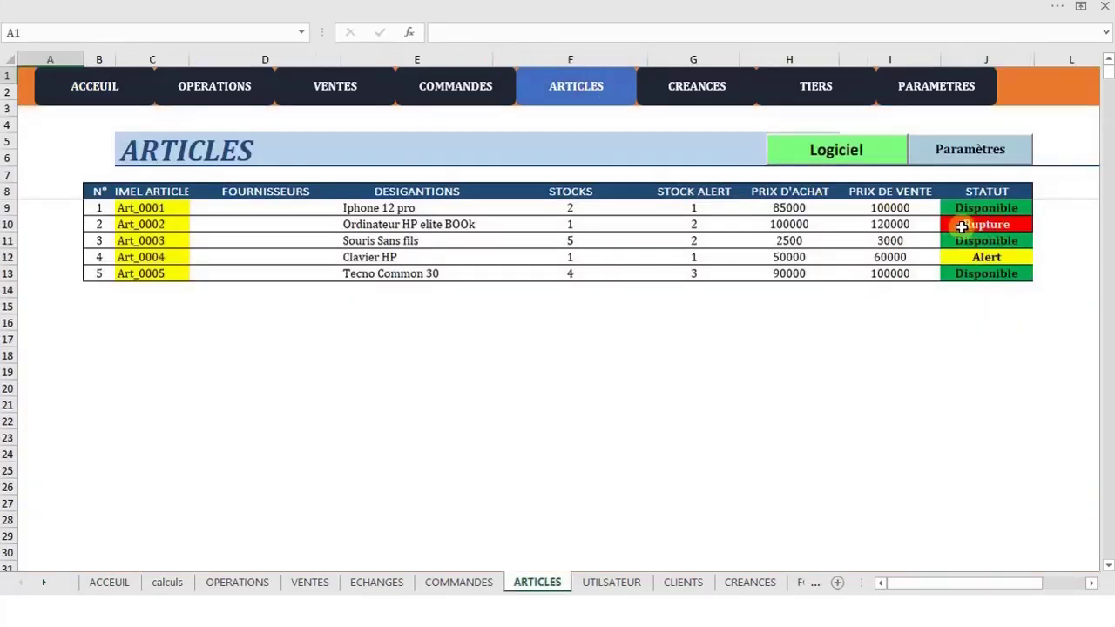
left_click(417, 256)
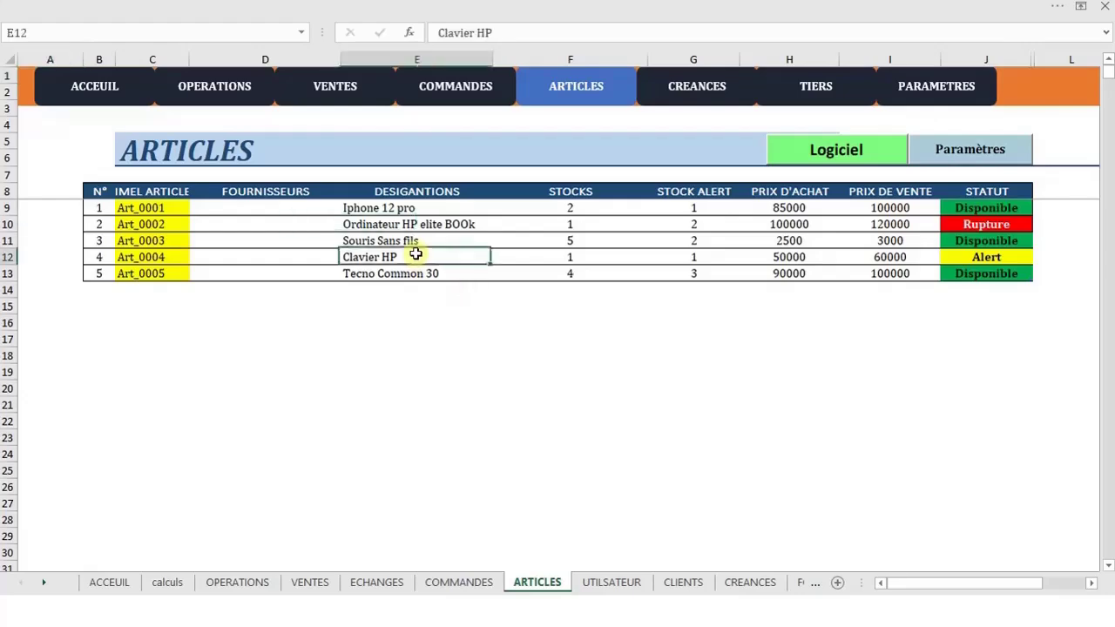
left_click(977, 257)
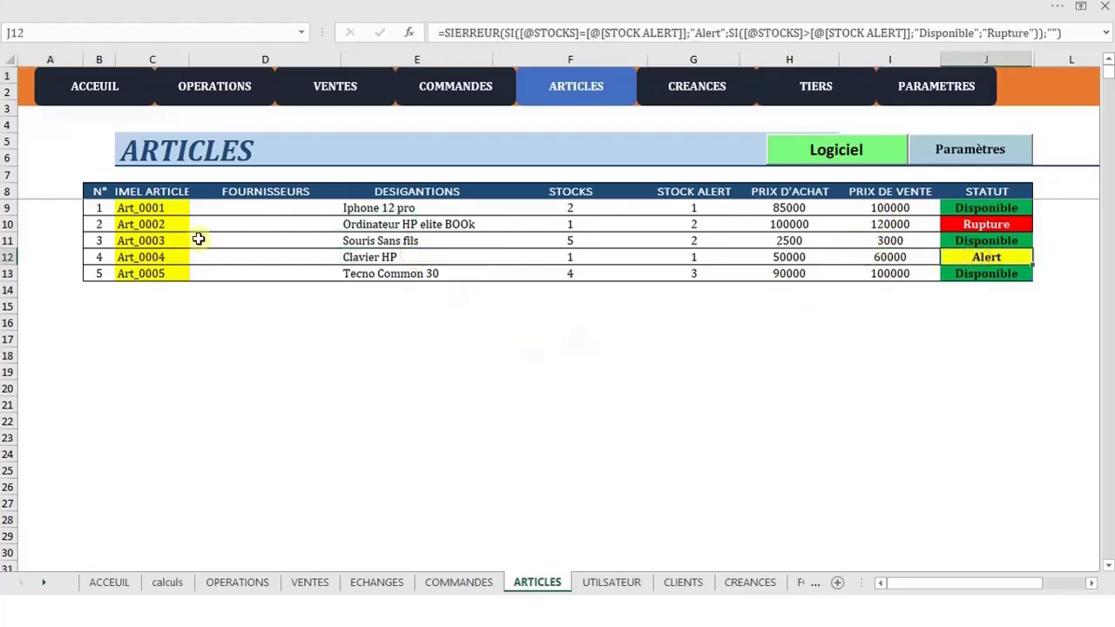
left_click(105, 86)
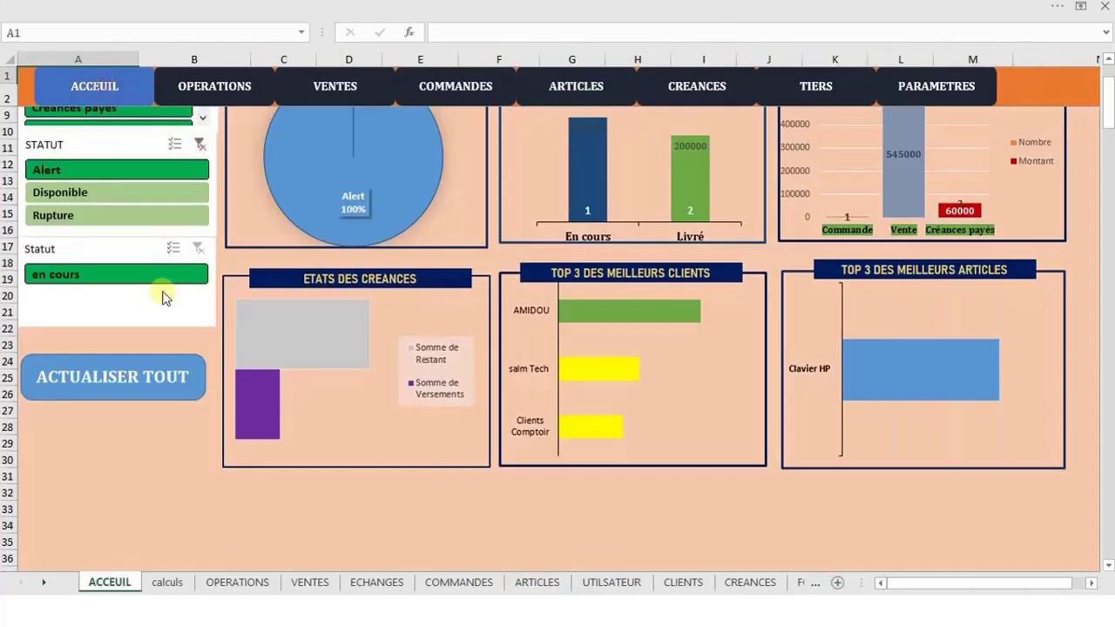
left_click(131, 189)
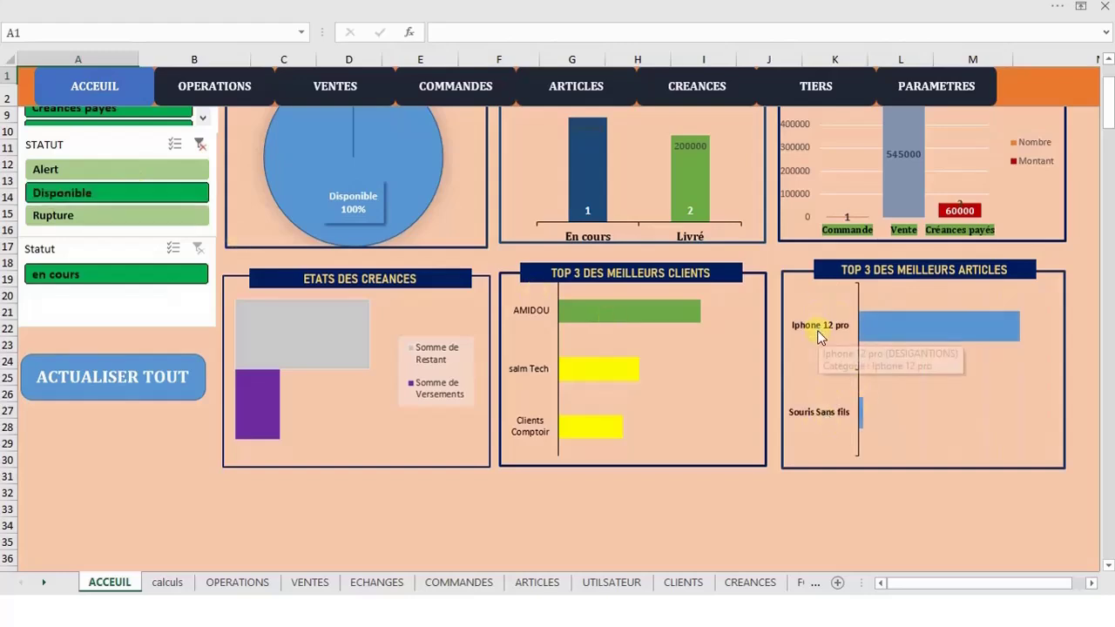
left_click(597, 92)
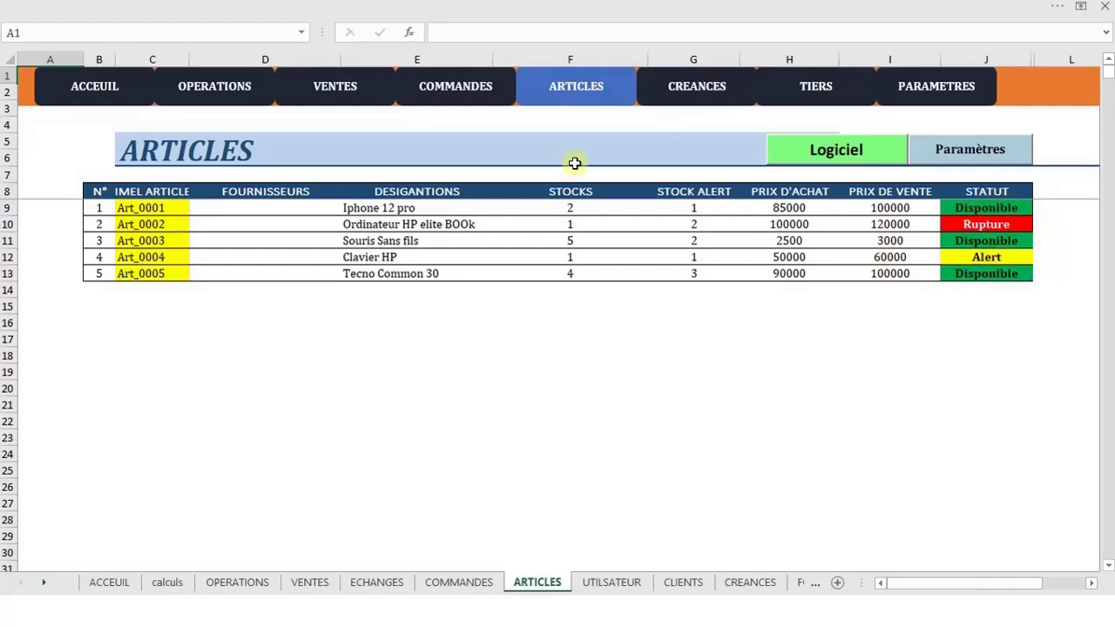
left_click(118, 80)
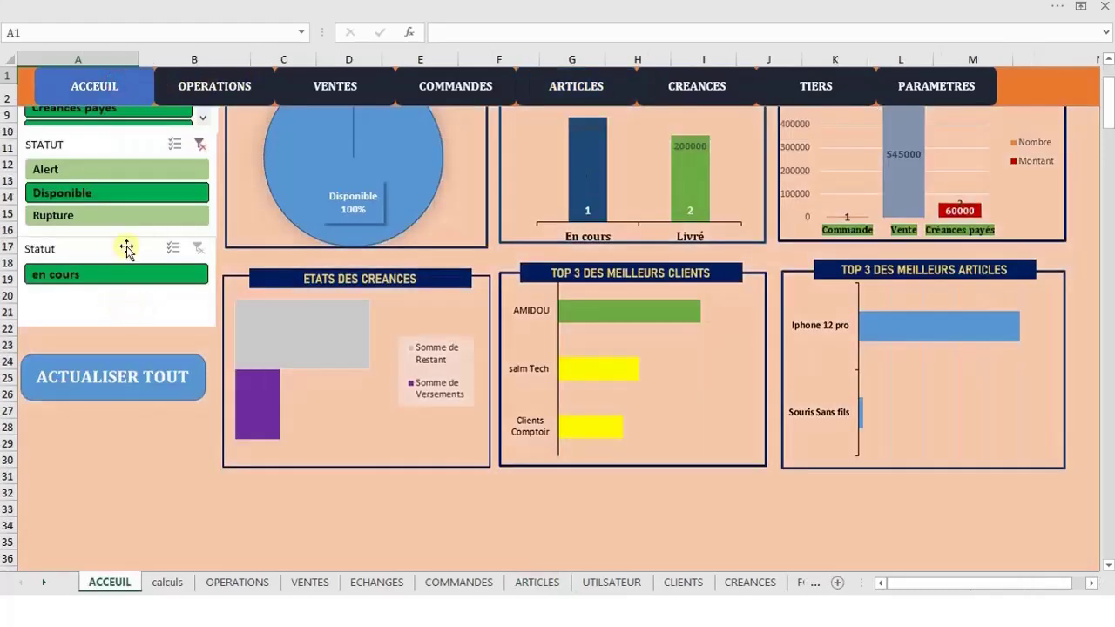
left_click(198, 249)
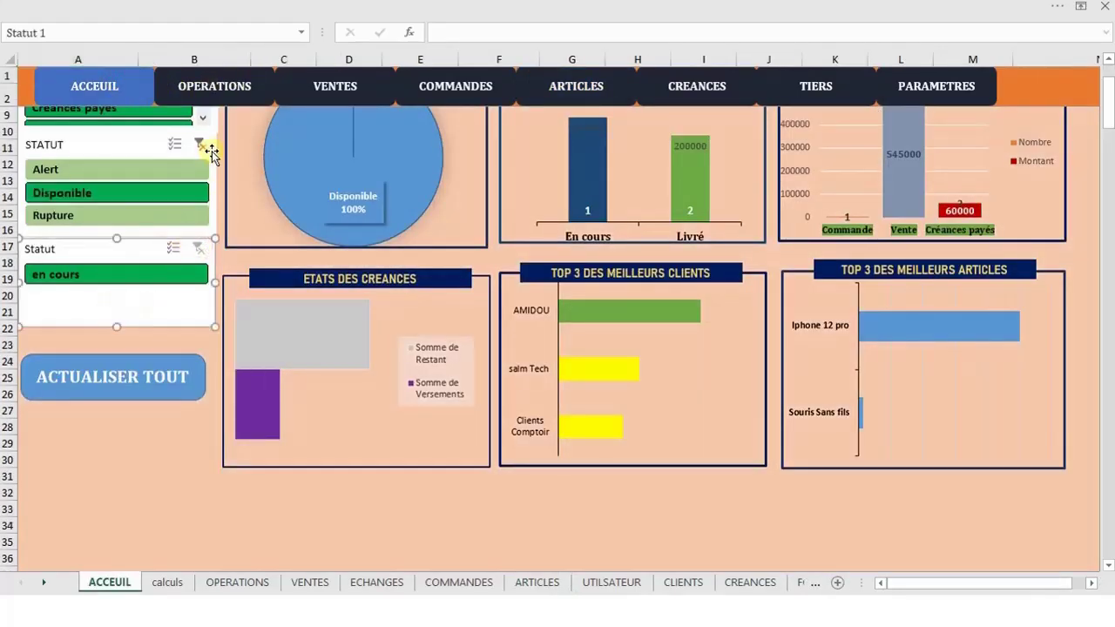
left_click(200, 146)
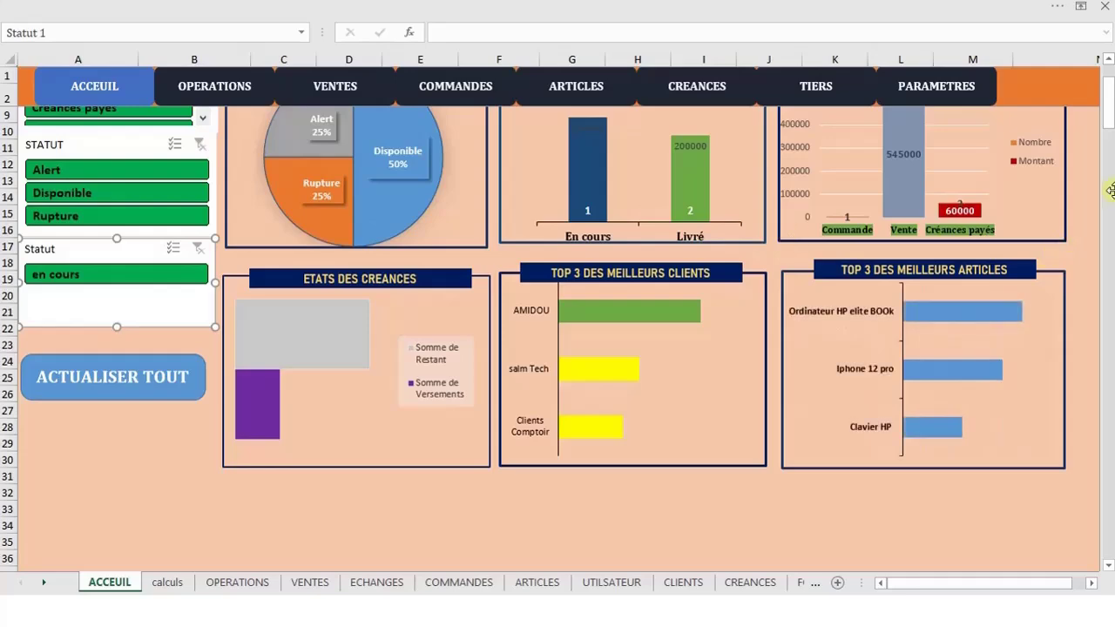
Refresh all dashboard data so Ventes reads 640 000 CFA and Créances 160 000 CFA
left_click_drag(1112, 109, 1109, 85)
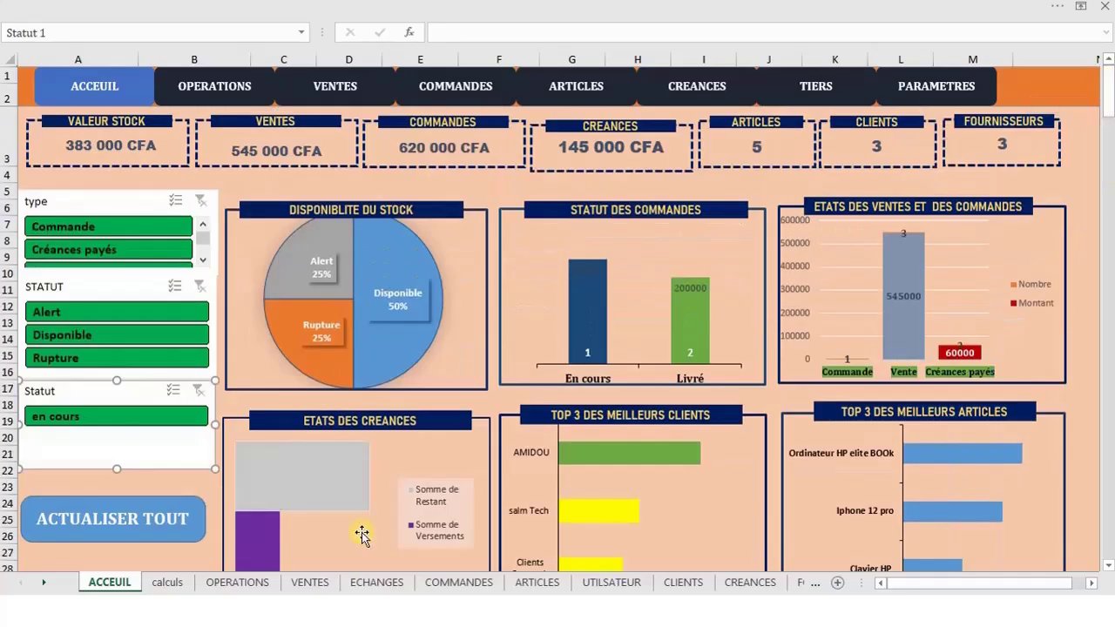
left_click(164, 518)
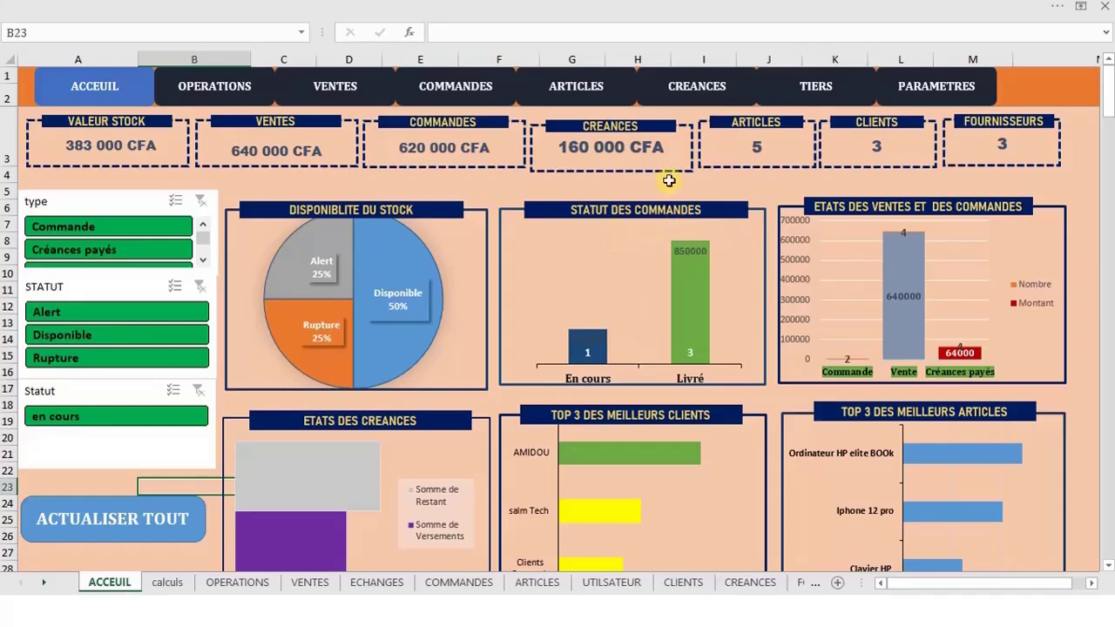
Switch to the COMMANDES sheet, which lists the four supplier orders and their delivery status
left_click(482, 83)
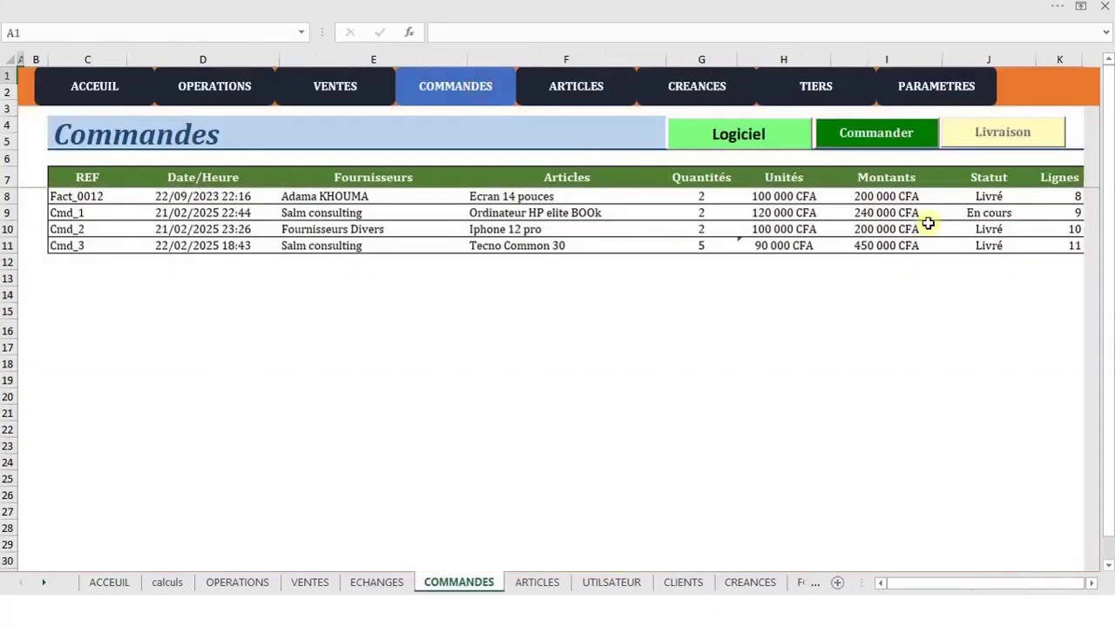
Open the Livraison form and pick order Cmd_1 from the Les Commandes list
left_click(984, 213)
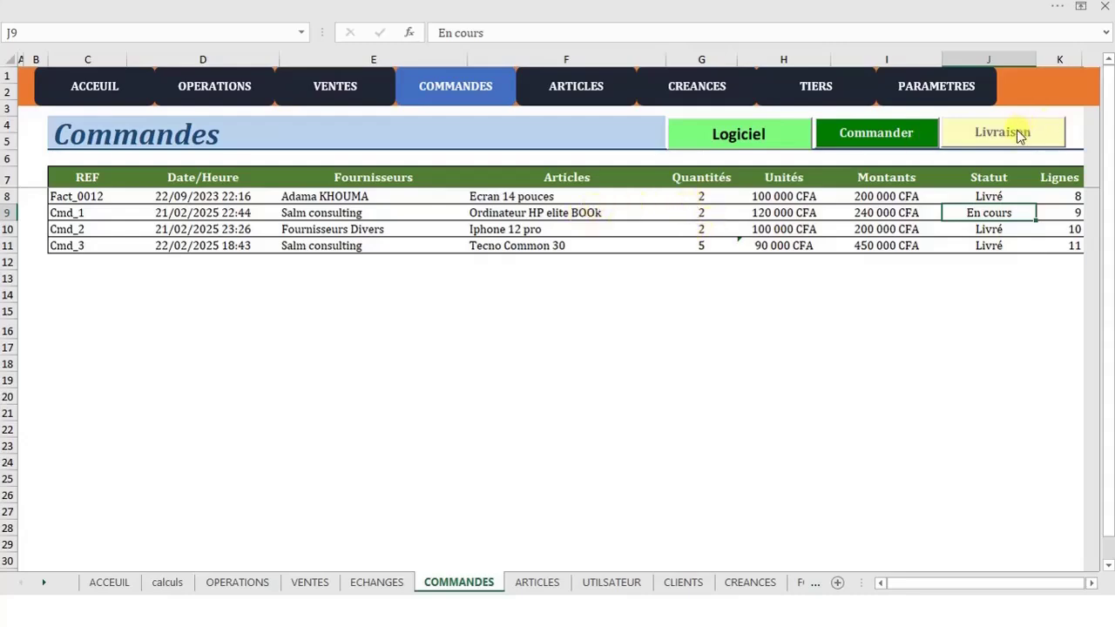
left_click(593, 214)
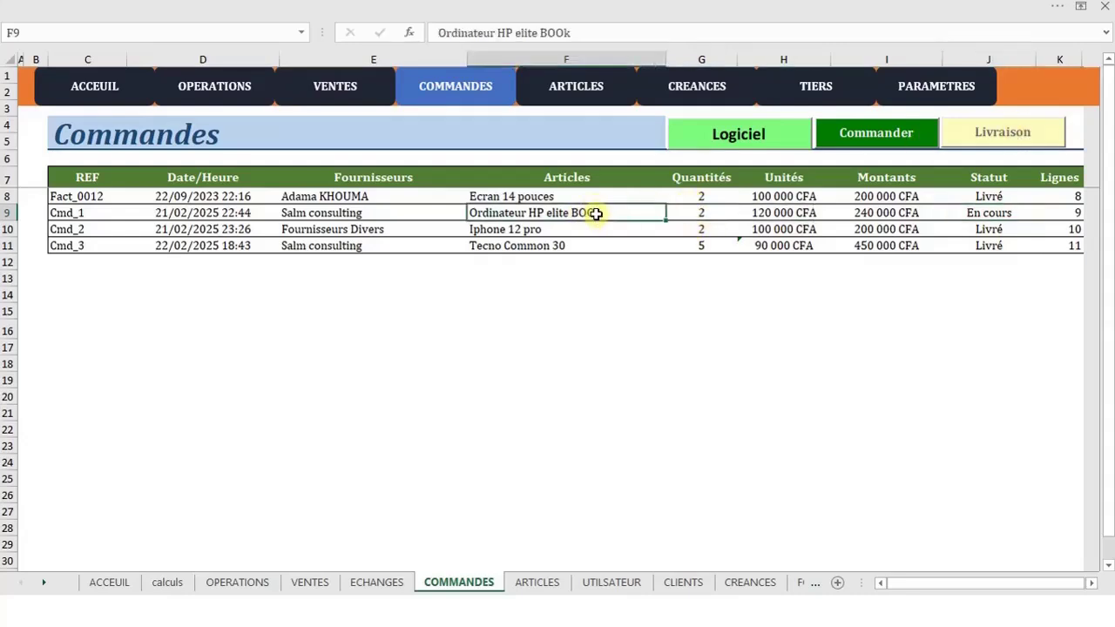
left_click(1010, 136)
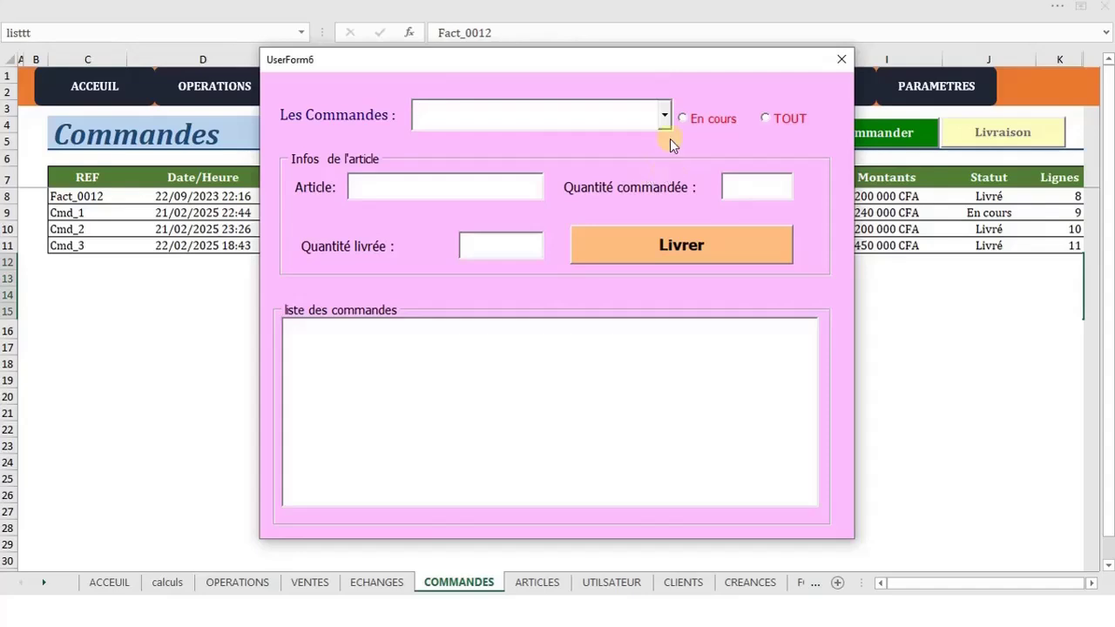
left_click(664, 115)
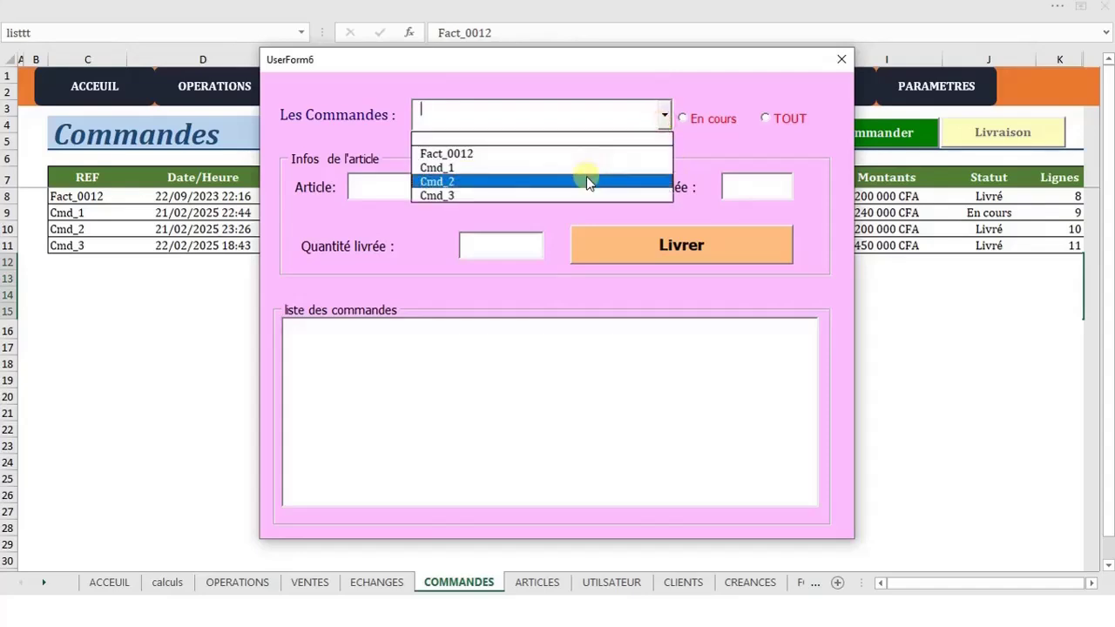
left_click(586, 181)
left_click(664, 115)
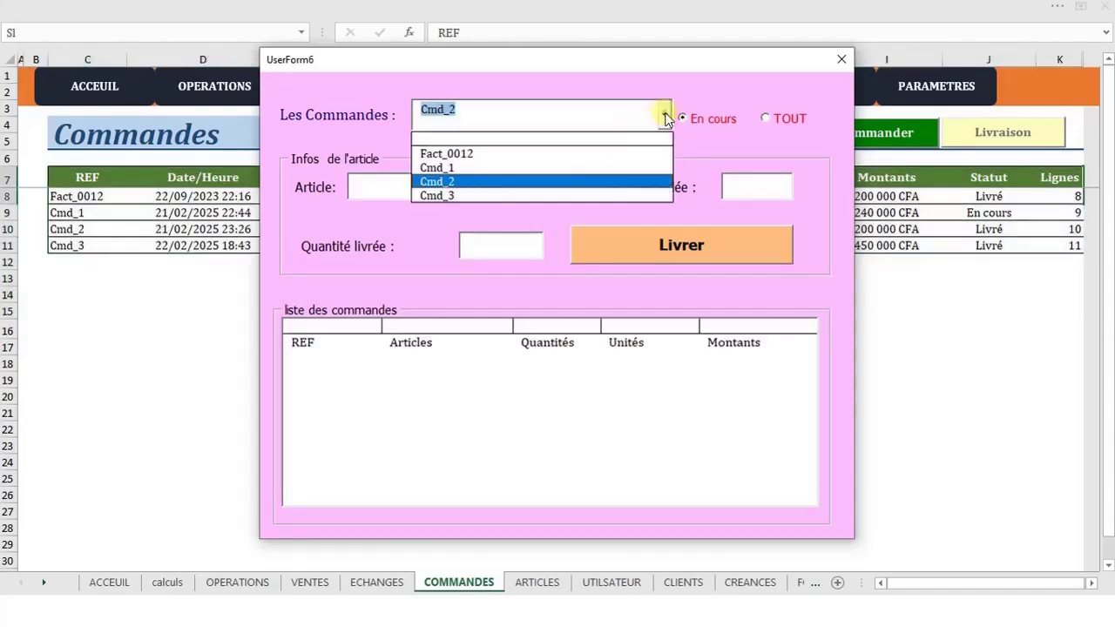
left_click(571, 150)
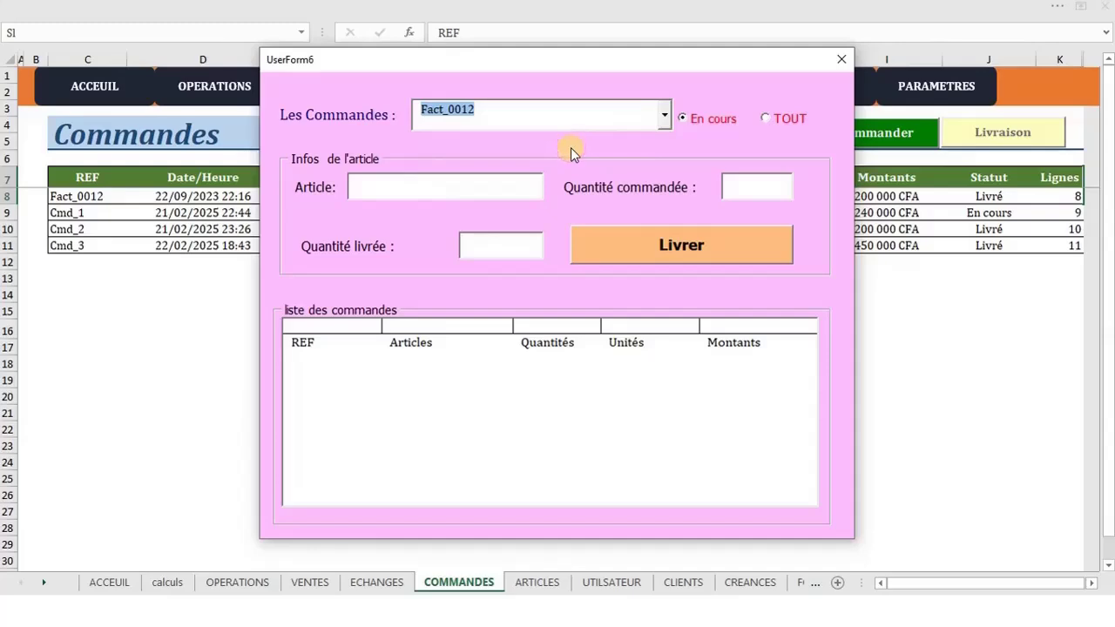
left_click(664, 115)
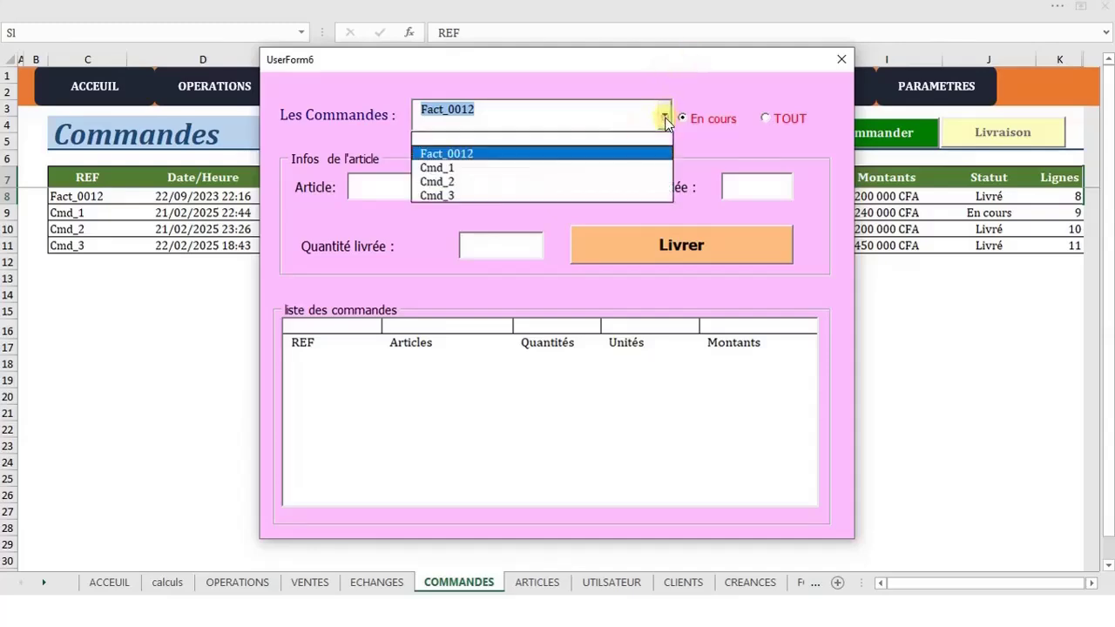
left_click(623, 167)
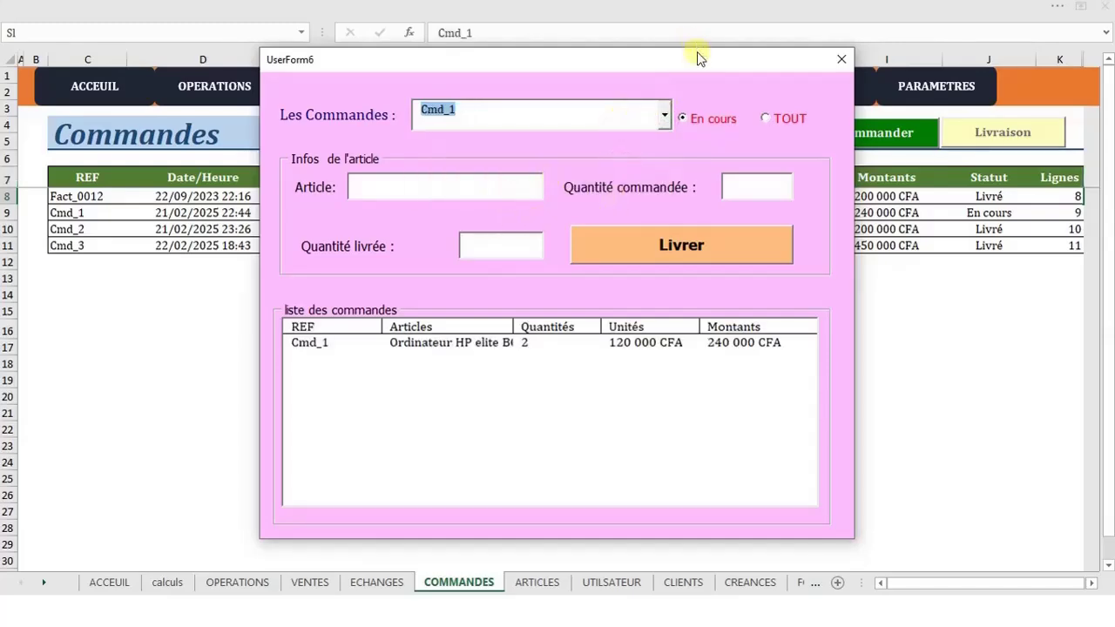
Load the Cmd_1 line, enter delivered quantity 2, and validate the delivery with Oui
left_click_drag(695, 60, 600, 111)
left_click(360, 391)
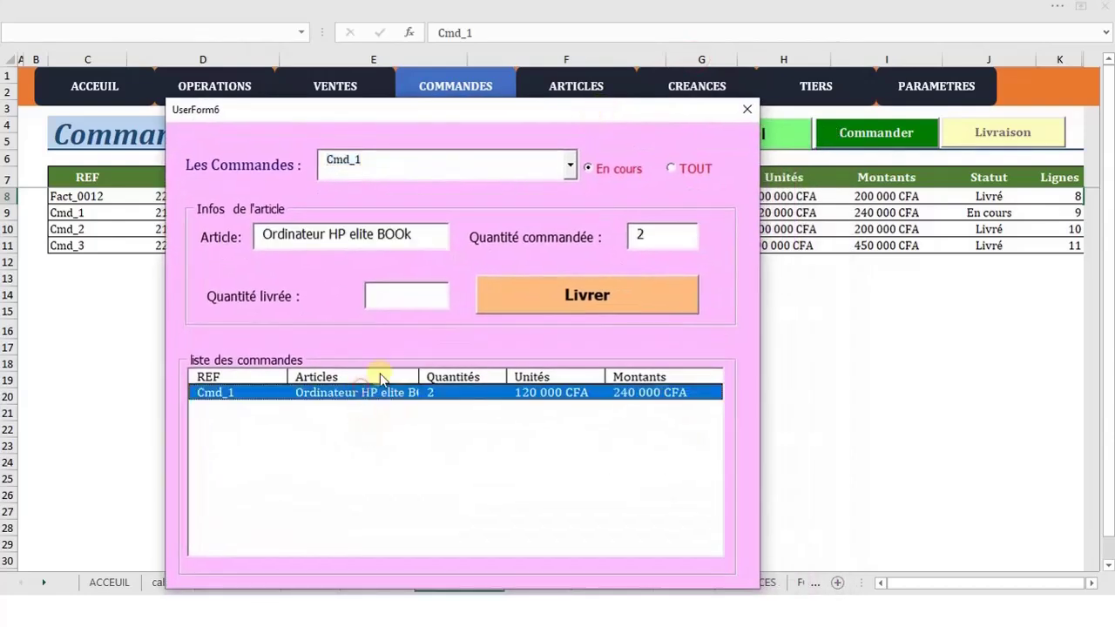
left_click(670, 168)
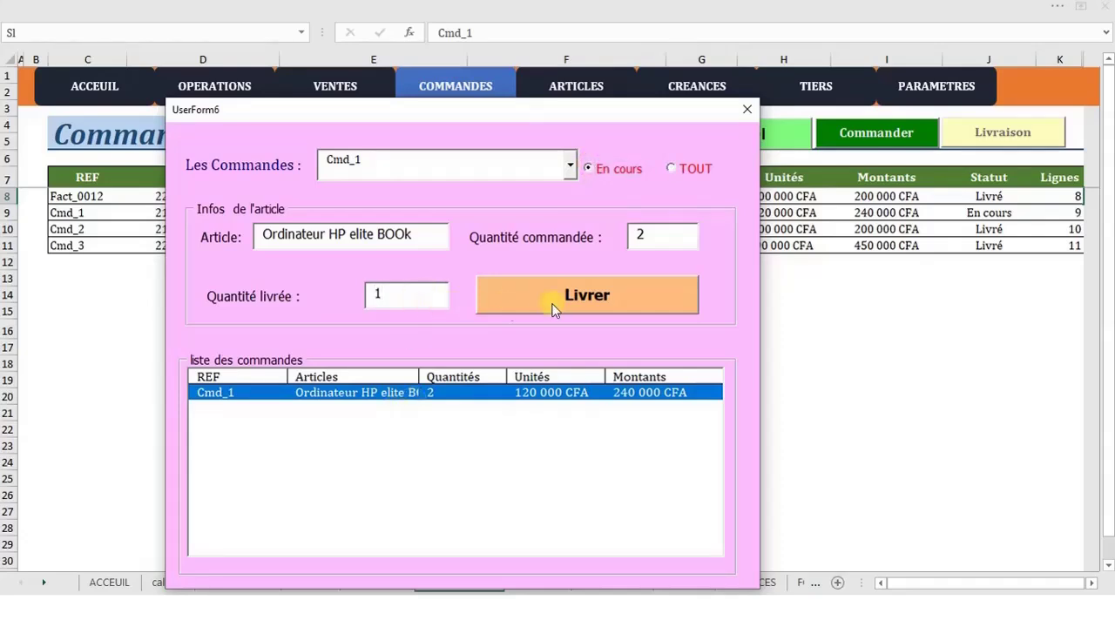
key("BackSpace")
type("2")
left_click(570, 283)
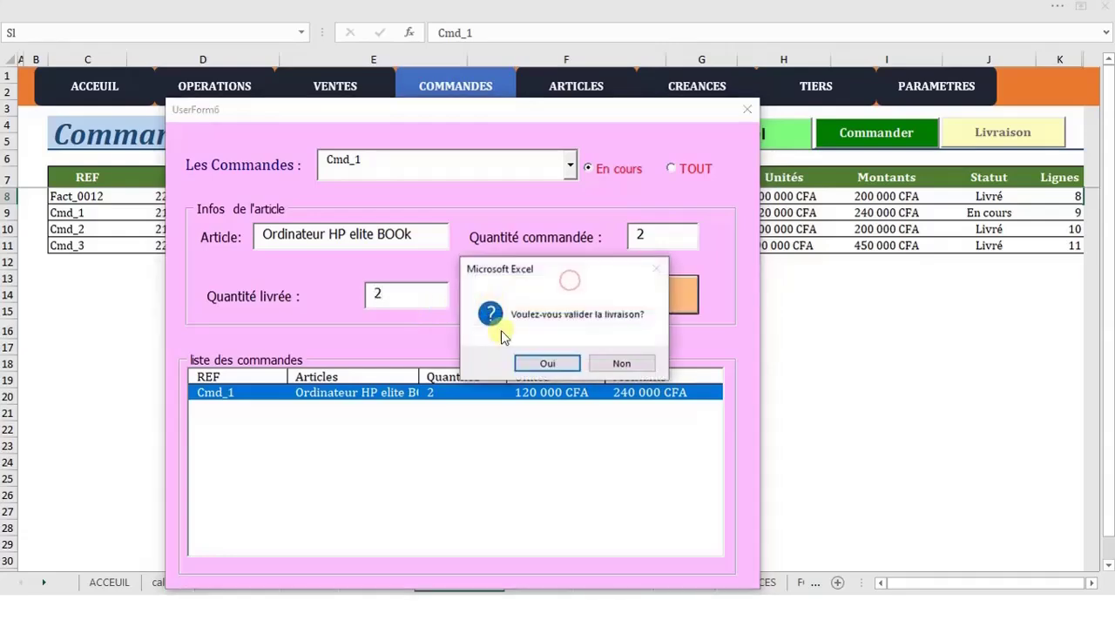
left_click(542, 363)
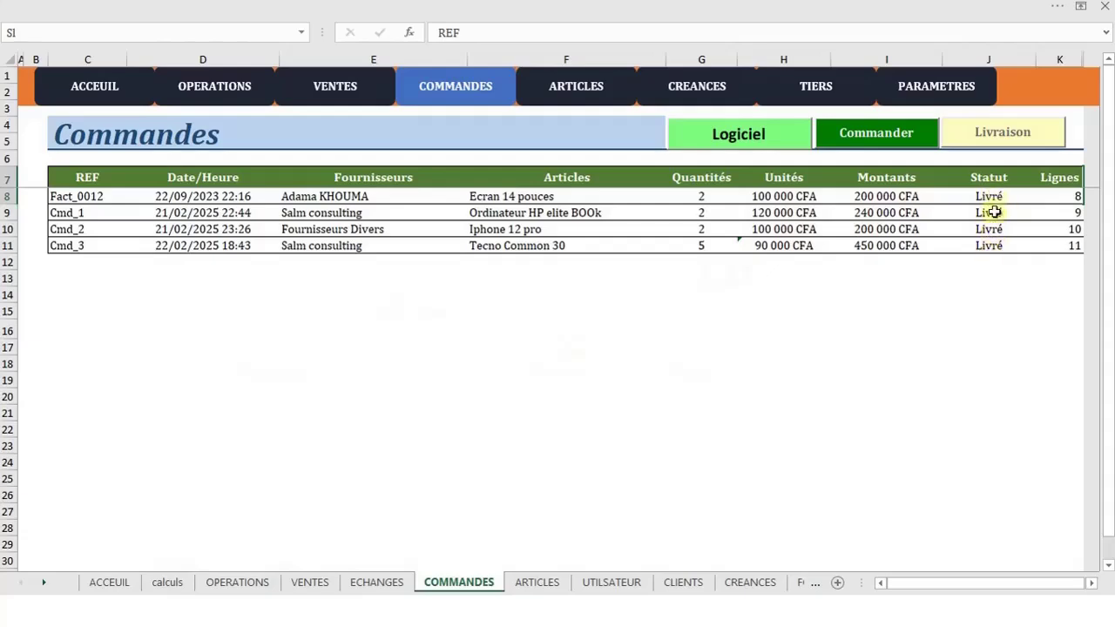
Refresh all data on the ACCUEIL dashboard, then check the ARTICLES stock list
left_click(97, 85)
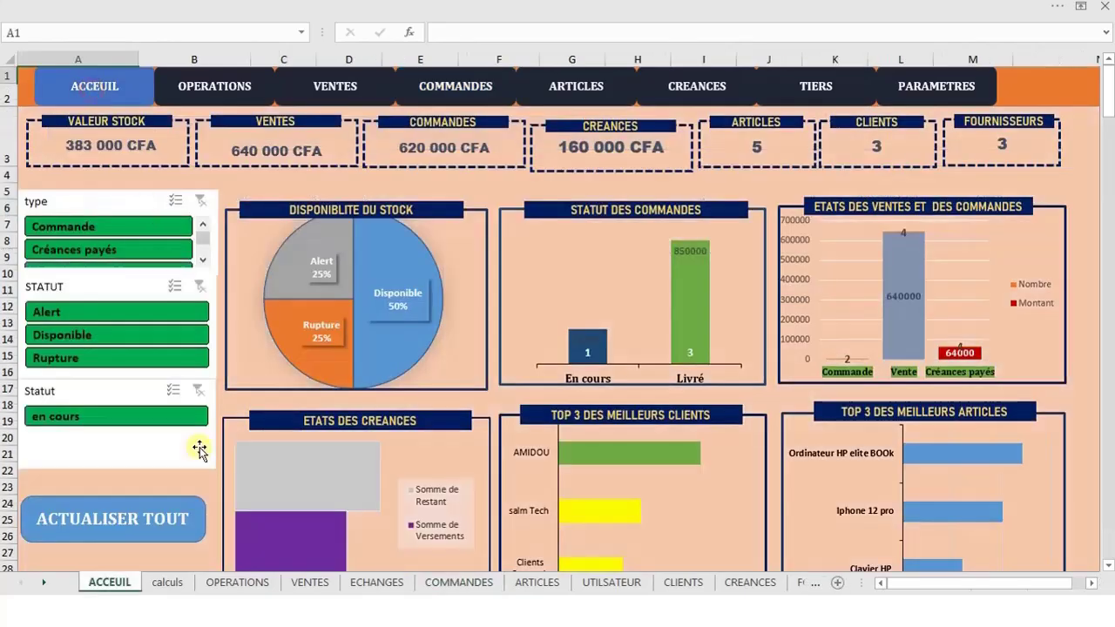
left_click(128, 521)
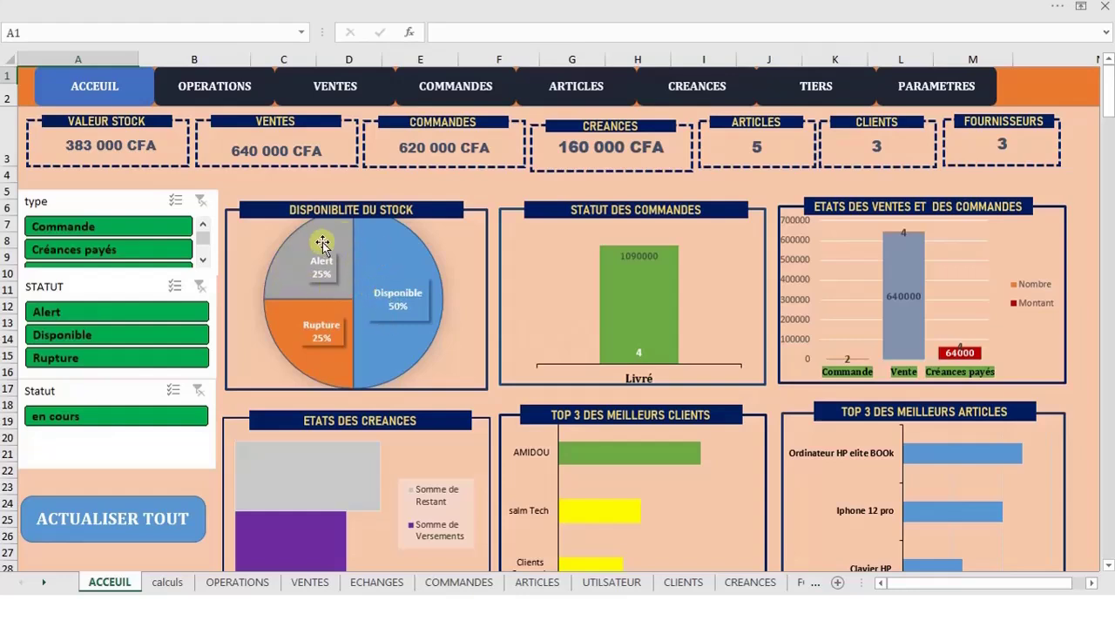
left_click(549, 88)
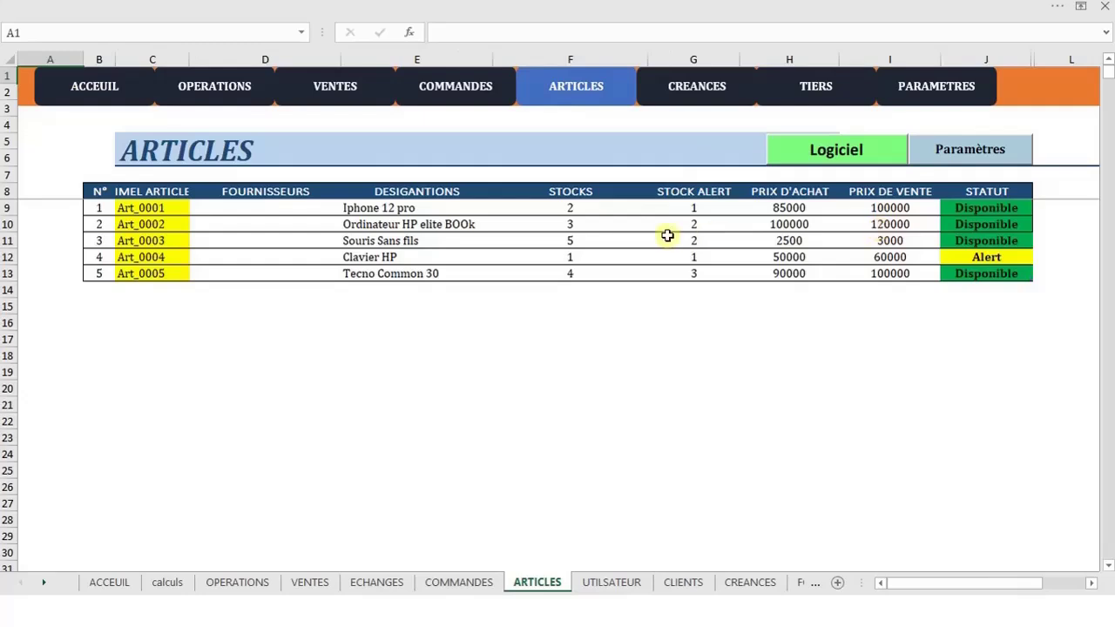
Filter the dashboard's type slicer to Commande, then Créances payés, then clear it
left_click(94, 86)
left_click(167, 228)
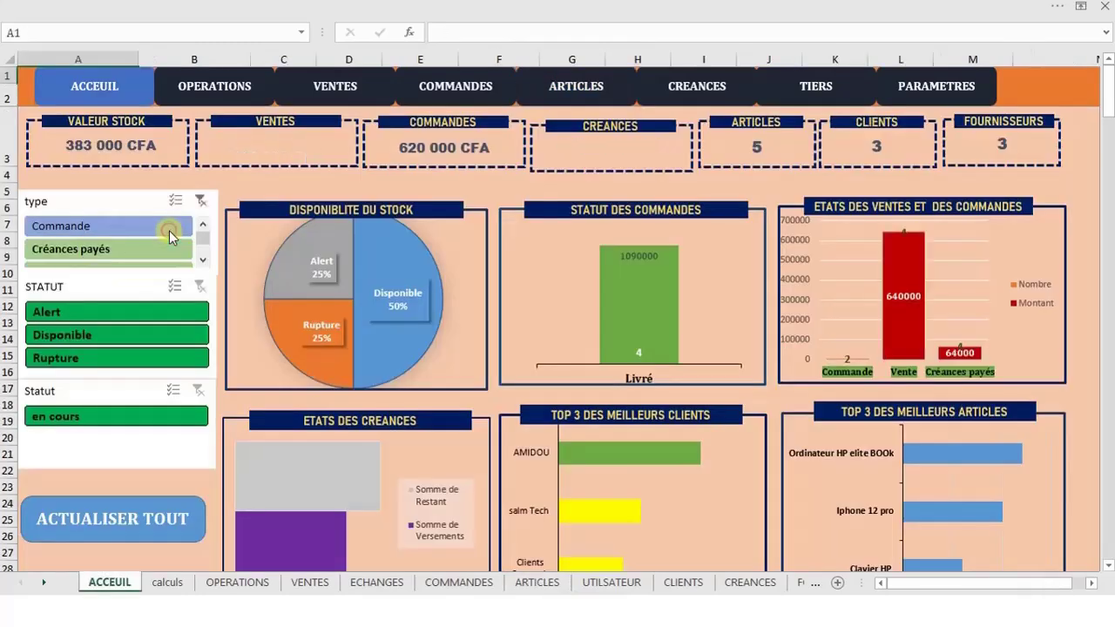
left_click(169, 249)
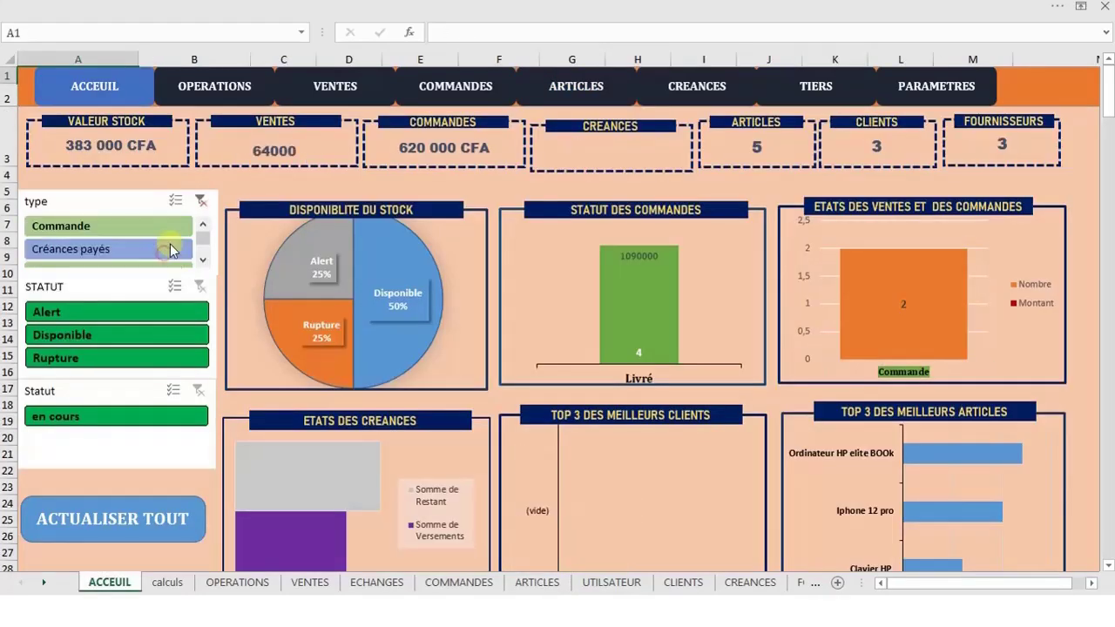
left_click(203, 199)
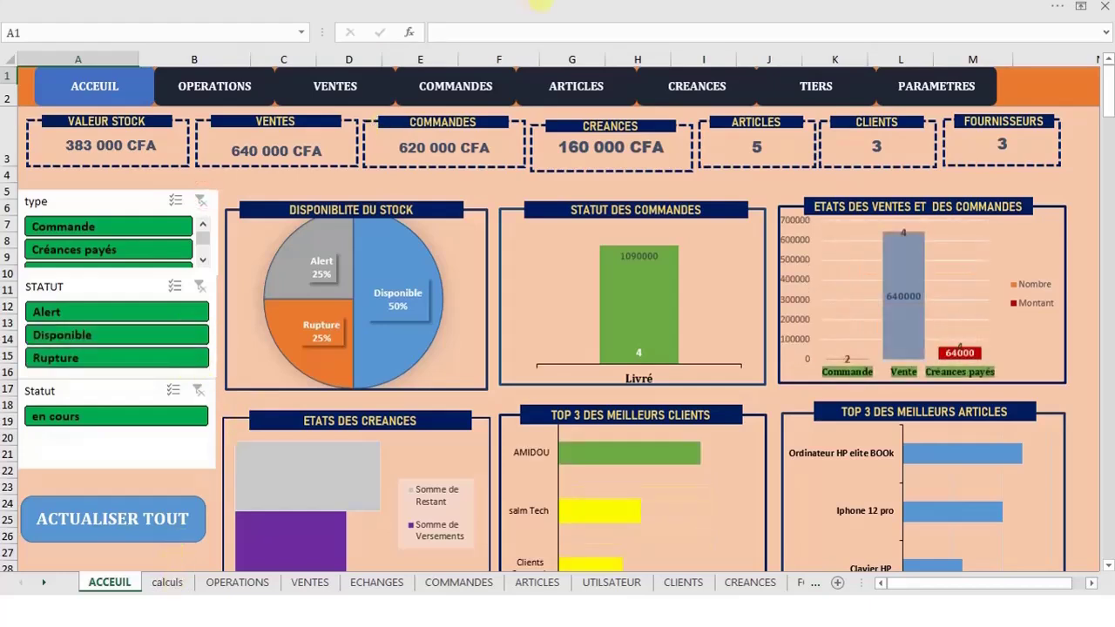
Recheck ARTICLES stock, refresh the dashboard again, and go to the OPERATIONS sheet
left_click(562, 82)
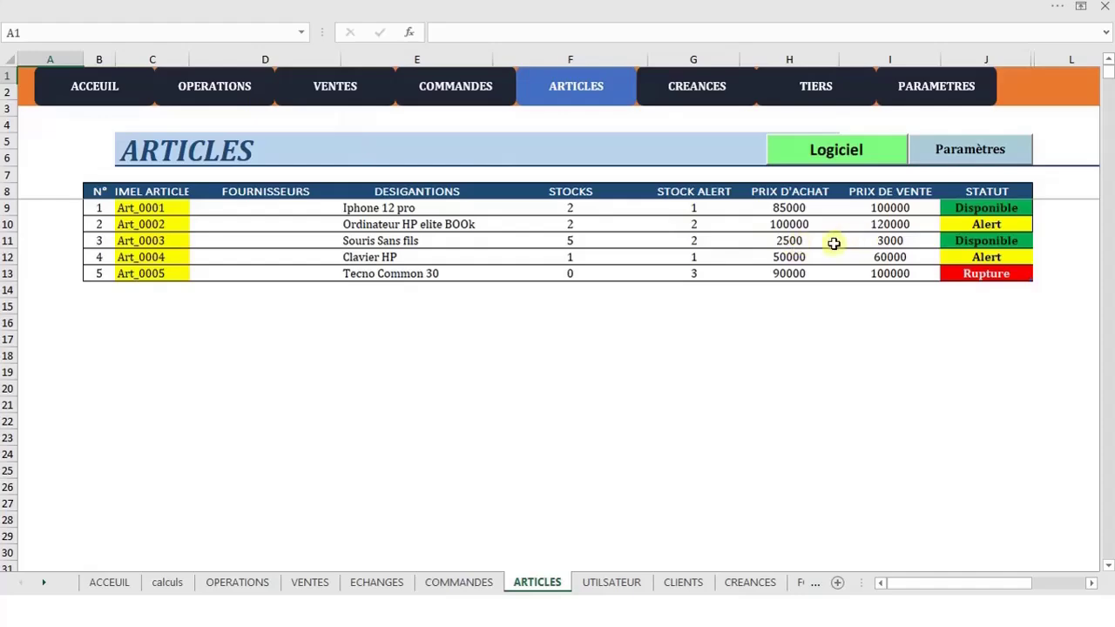
left_click(120, 92)
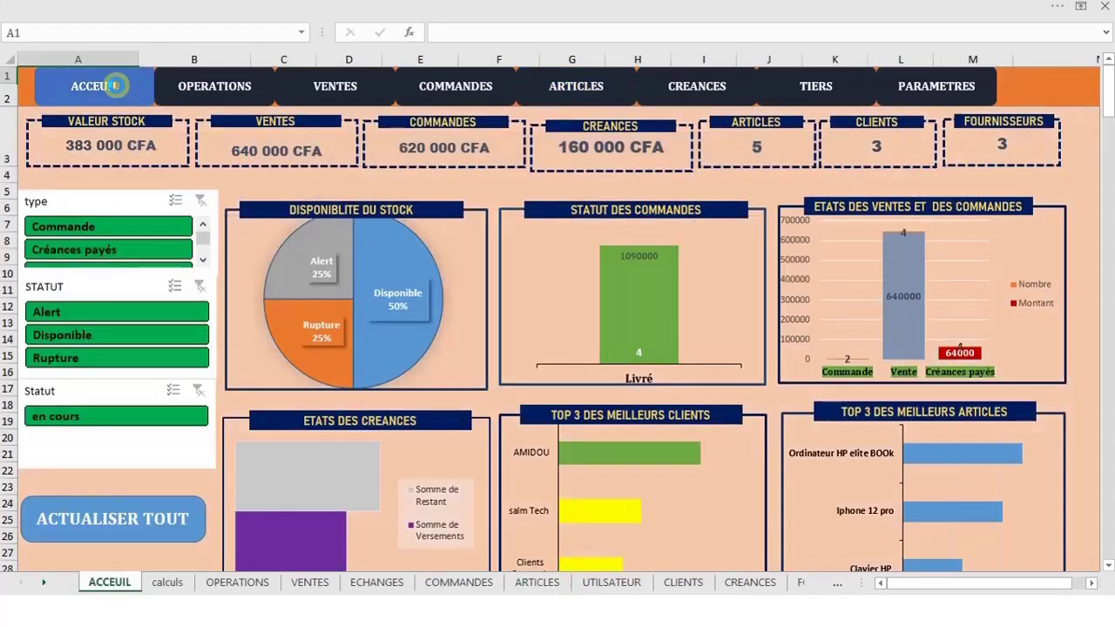
left_click(140, 519)
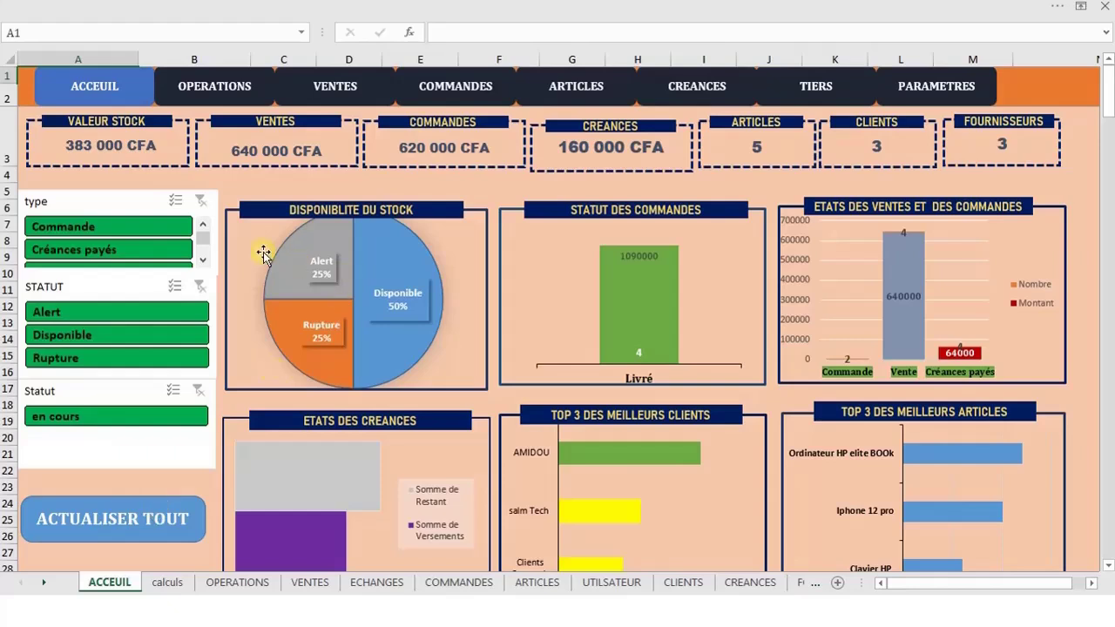
left_click(261, 273)
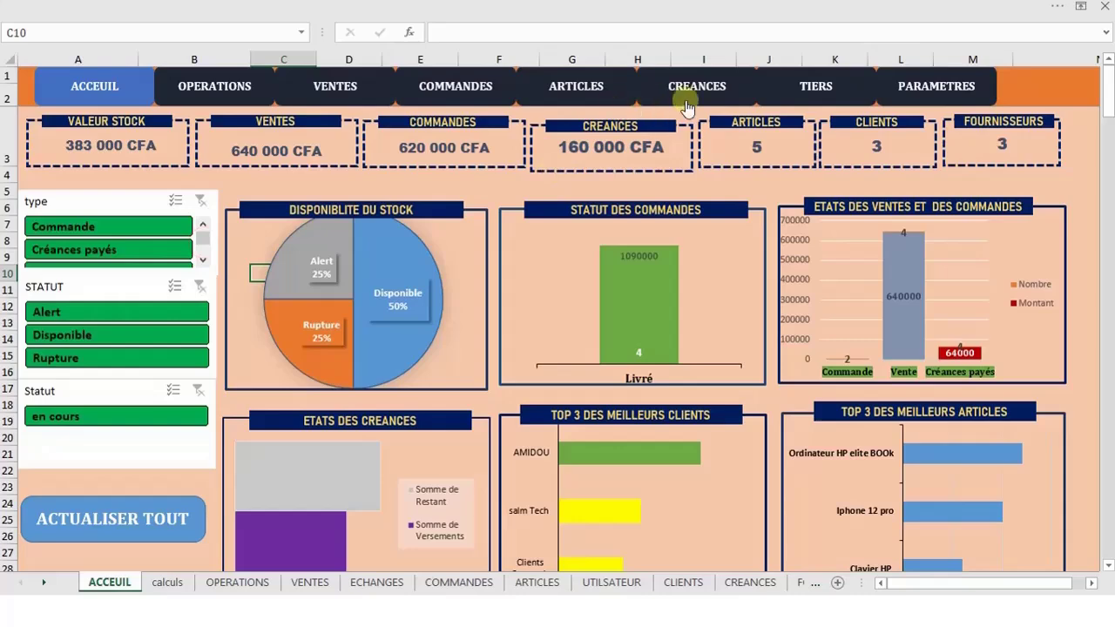
left_click(228, 92)
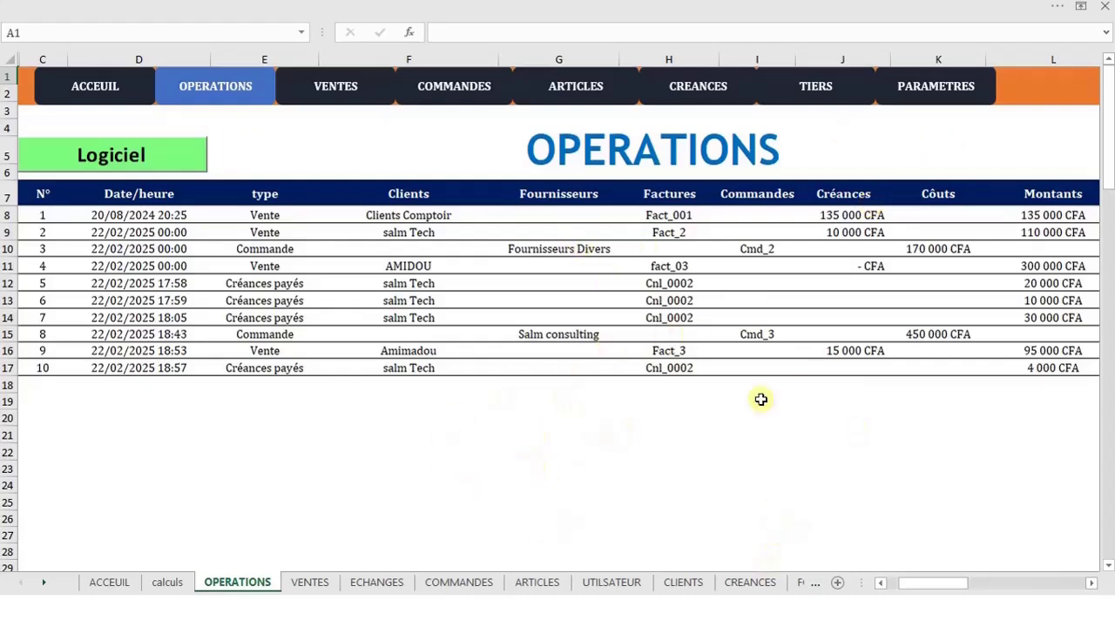
Open the VBA editor and review the CREANCES userform design and its code
left_click(655, 7)
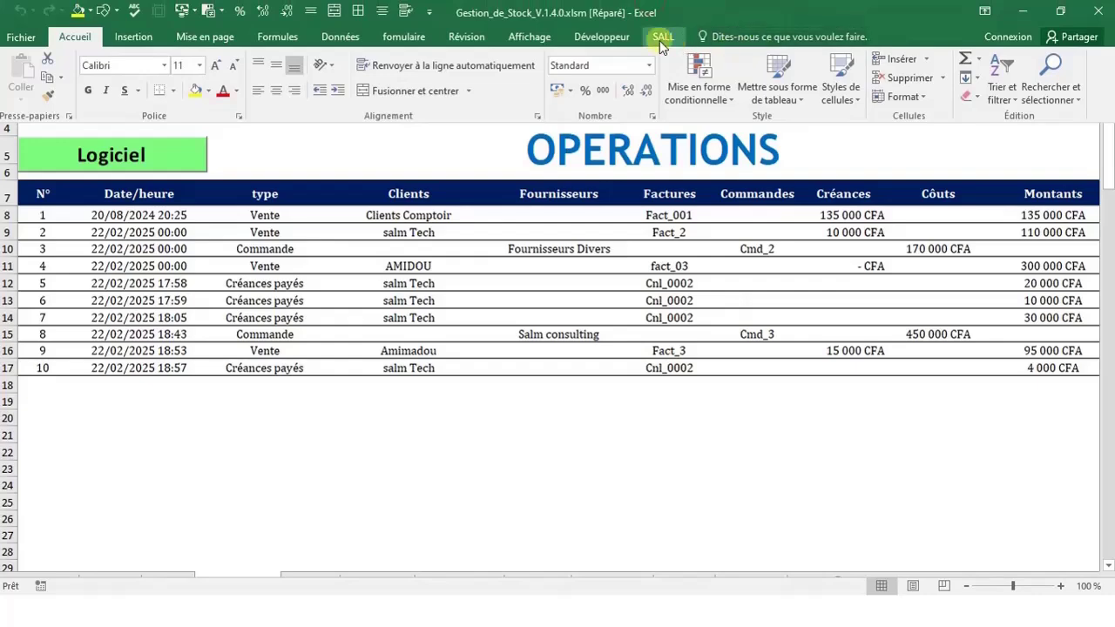
left_click(601, 36)
left_click(17, 83)
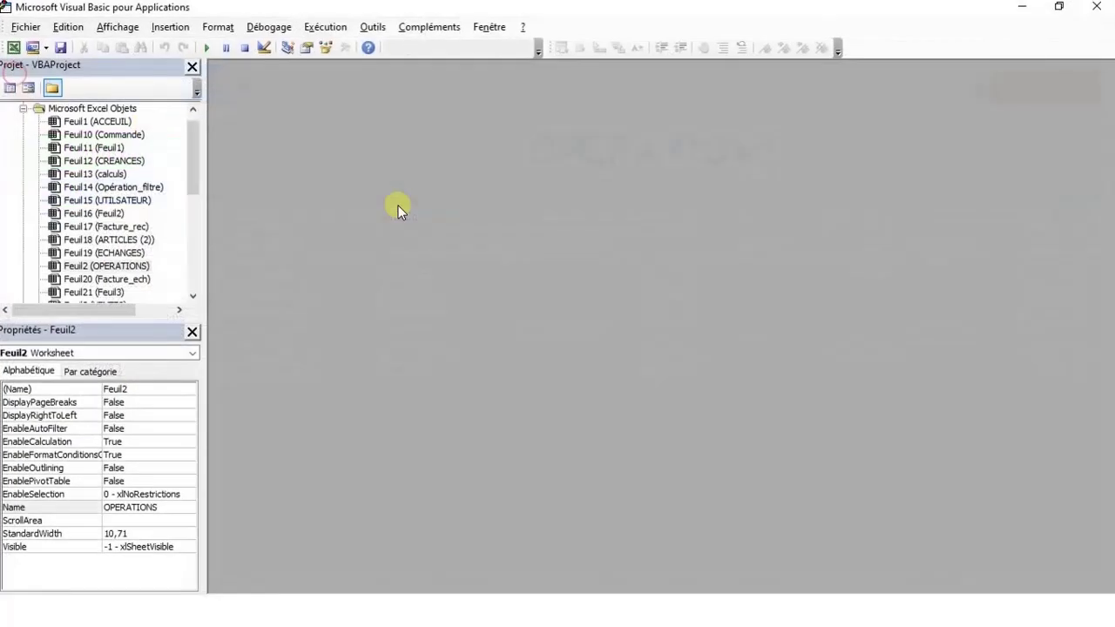
left_click_drag(192, 179, 192, 251)
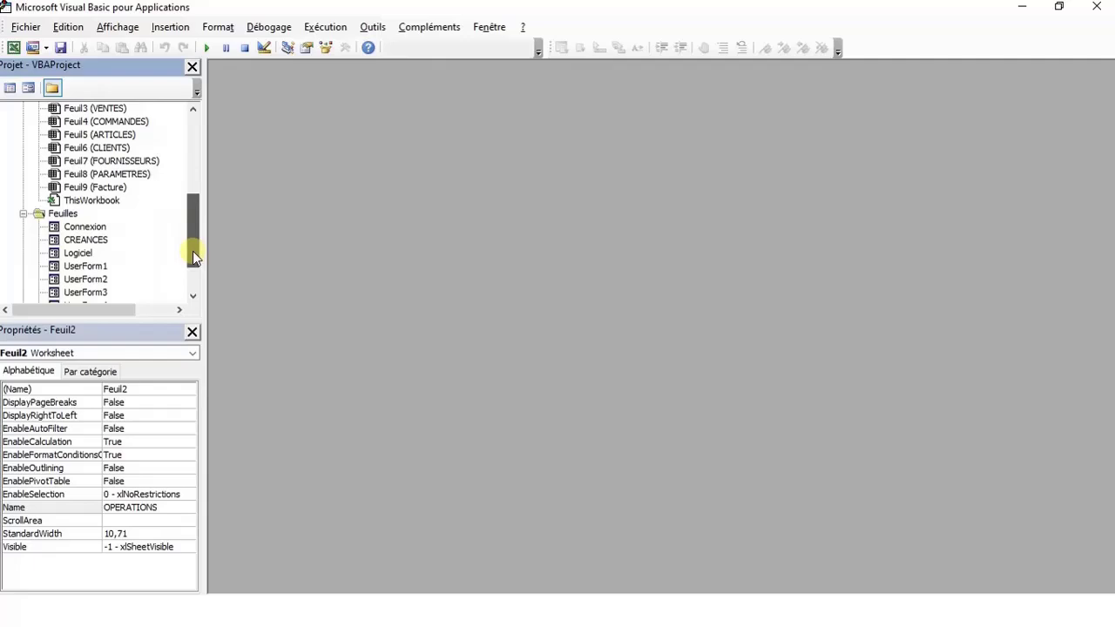
double_click(79, 239)
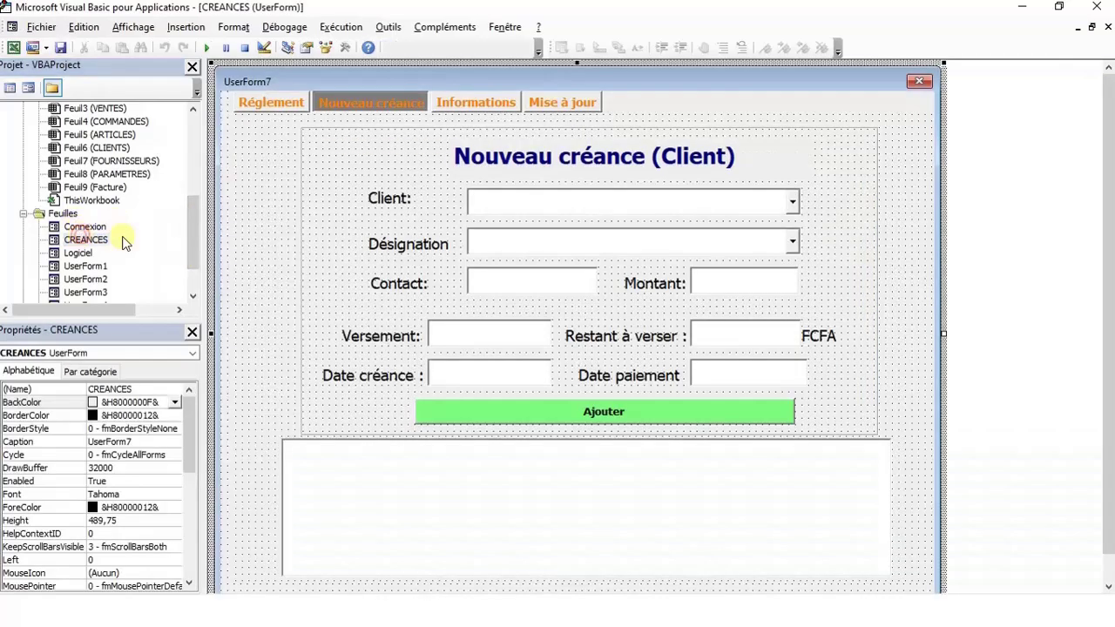
double_click(225, 159)
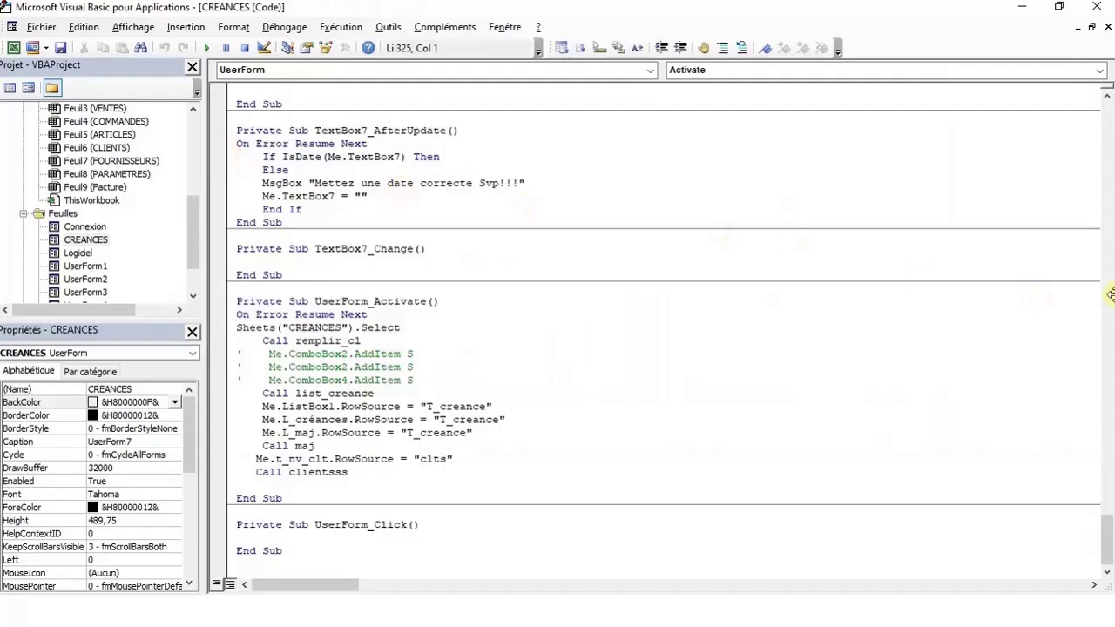
left_click_drag(1107, 526, 1106, 100)
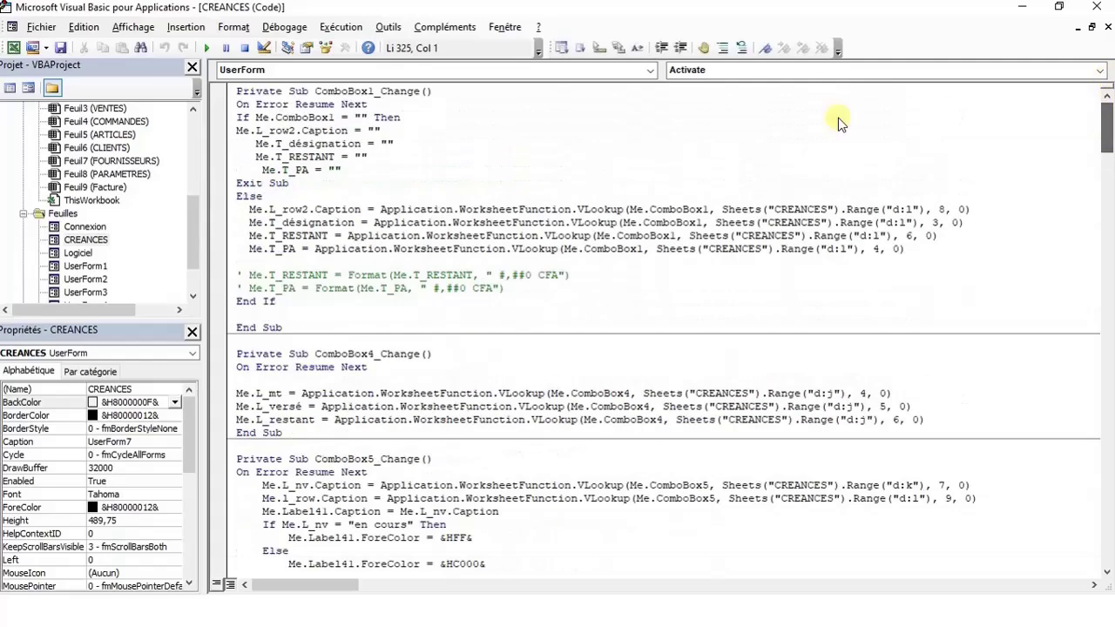
Review the Gestion des Articles and Gestion des Clients forms and their code
double_click(84, 266)
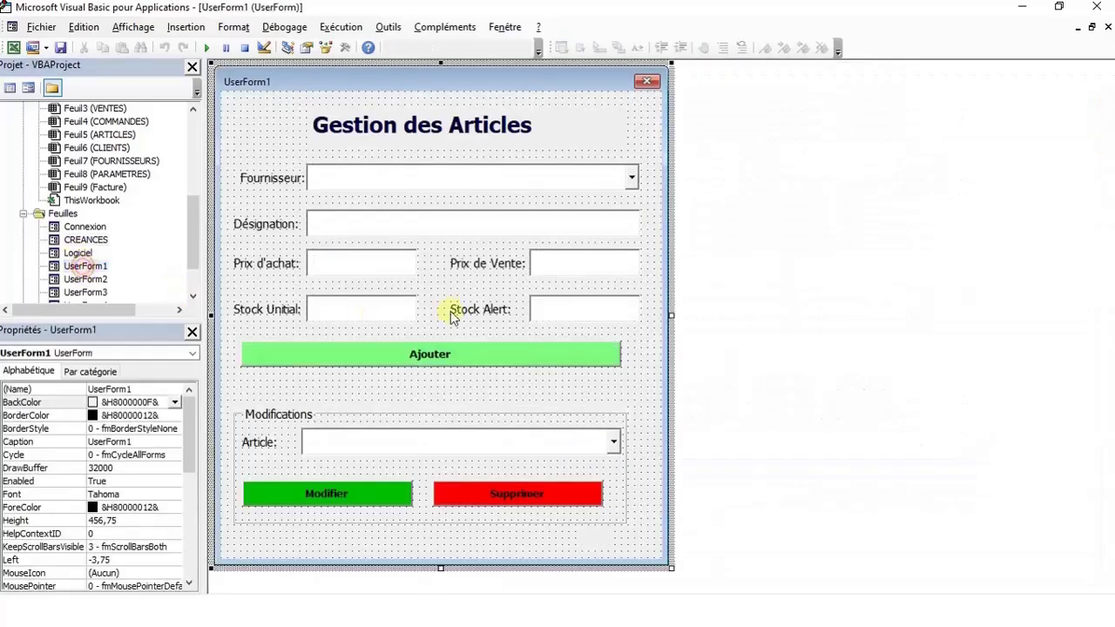
double_click(644, 144)
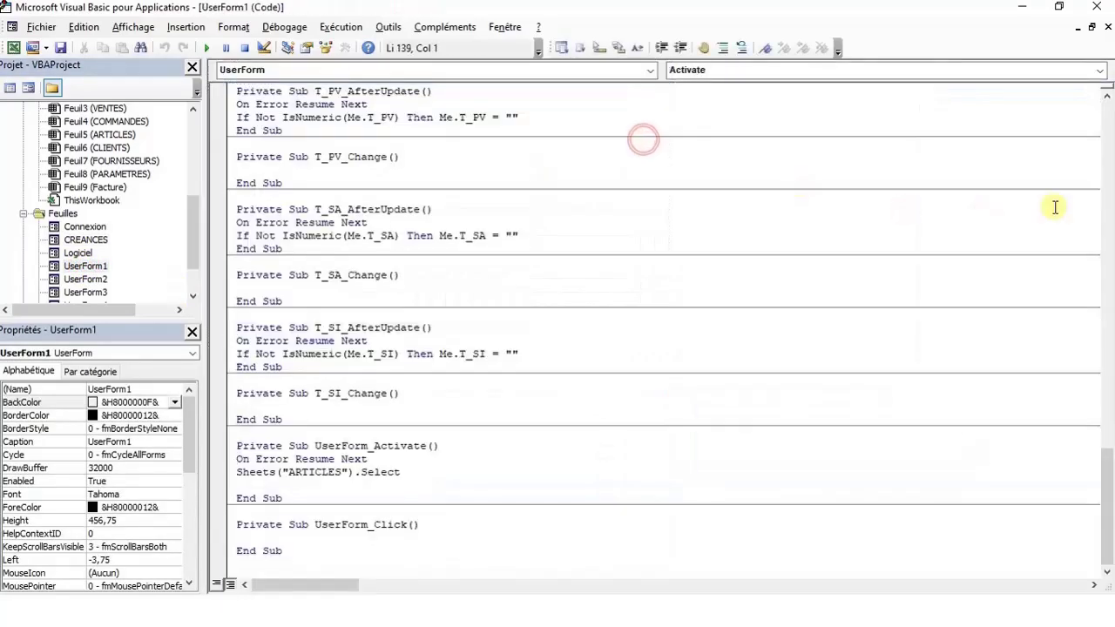
left_click_drag(1106, 512, 1106, 157)
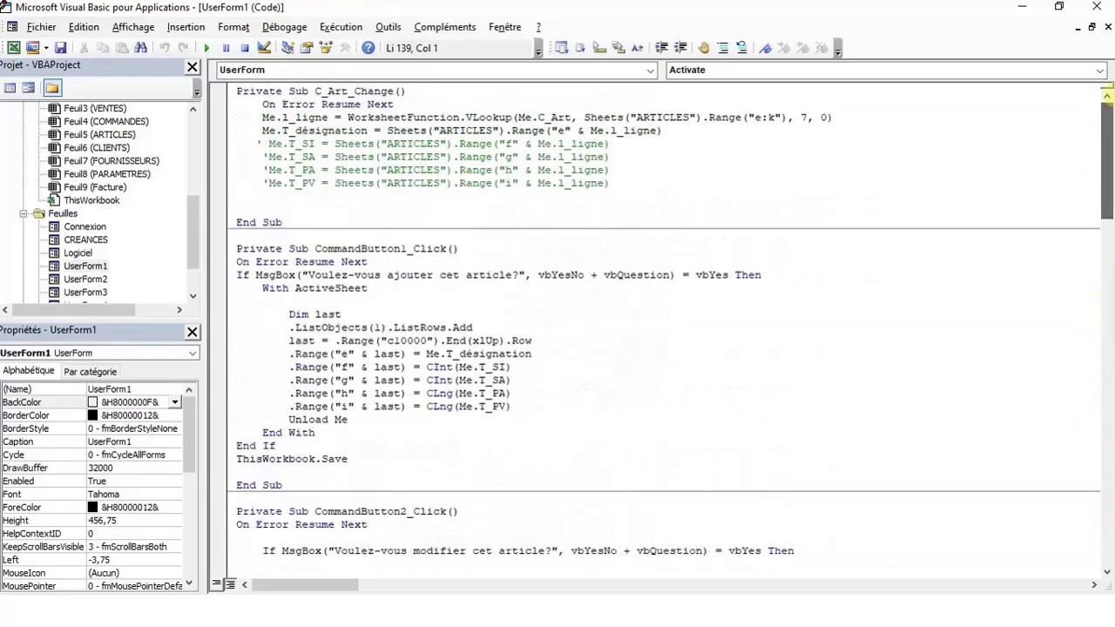
double_click(85, 279)
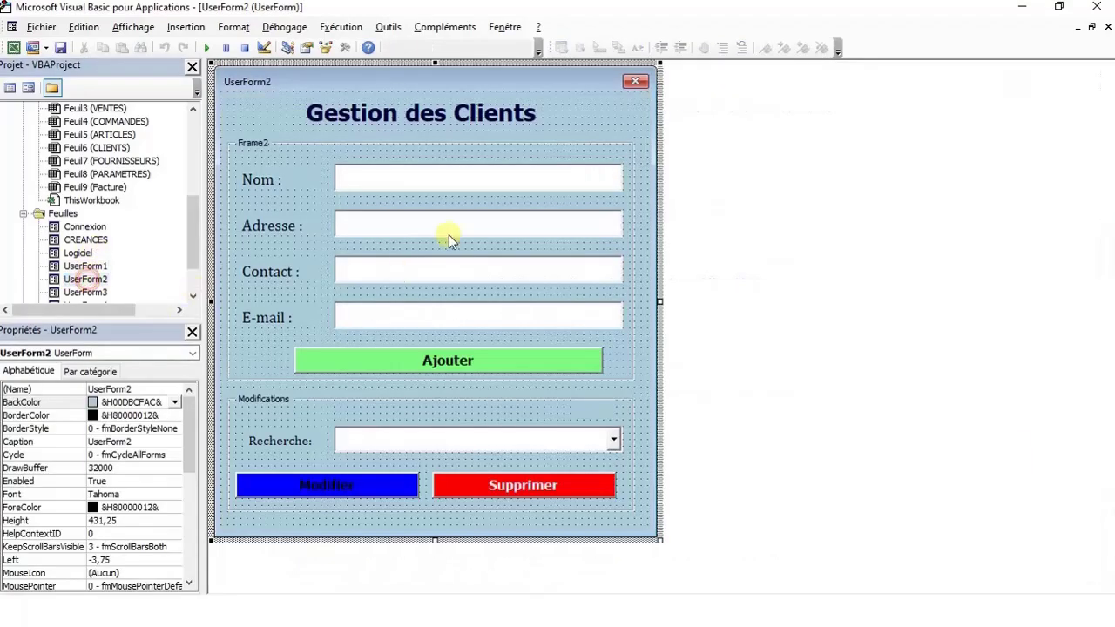
double_click(638, 128)
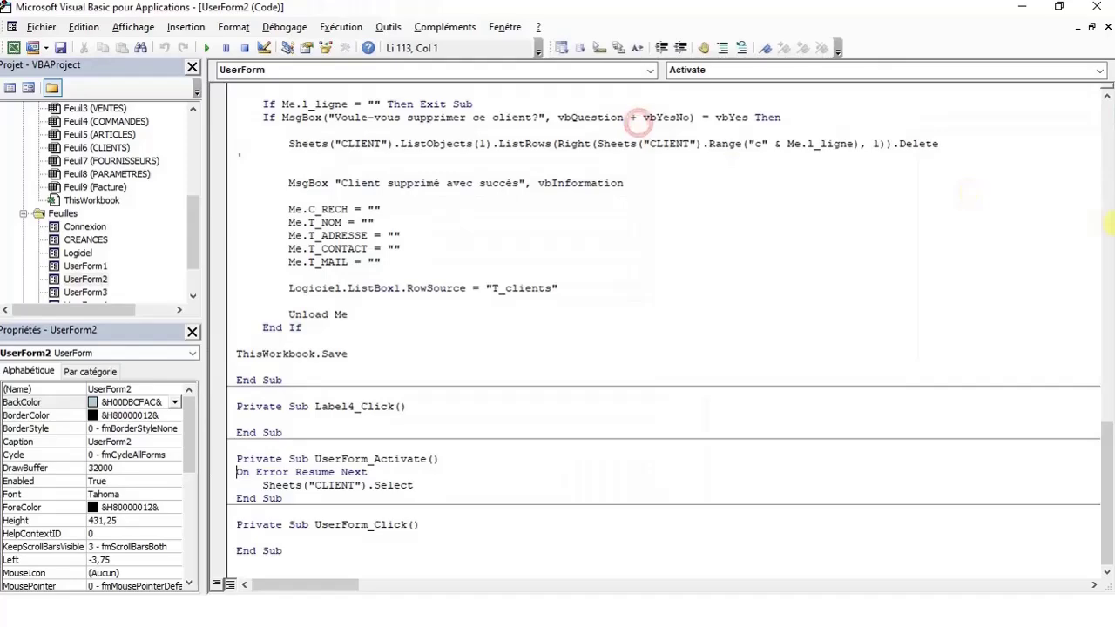
left_click_drag(1108, 436, 1107, 210)
Review the Gestion des Fournisseurs form design and scroll through its code
double_click(84, 292)
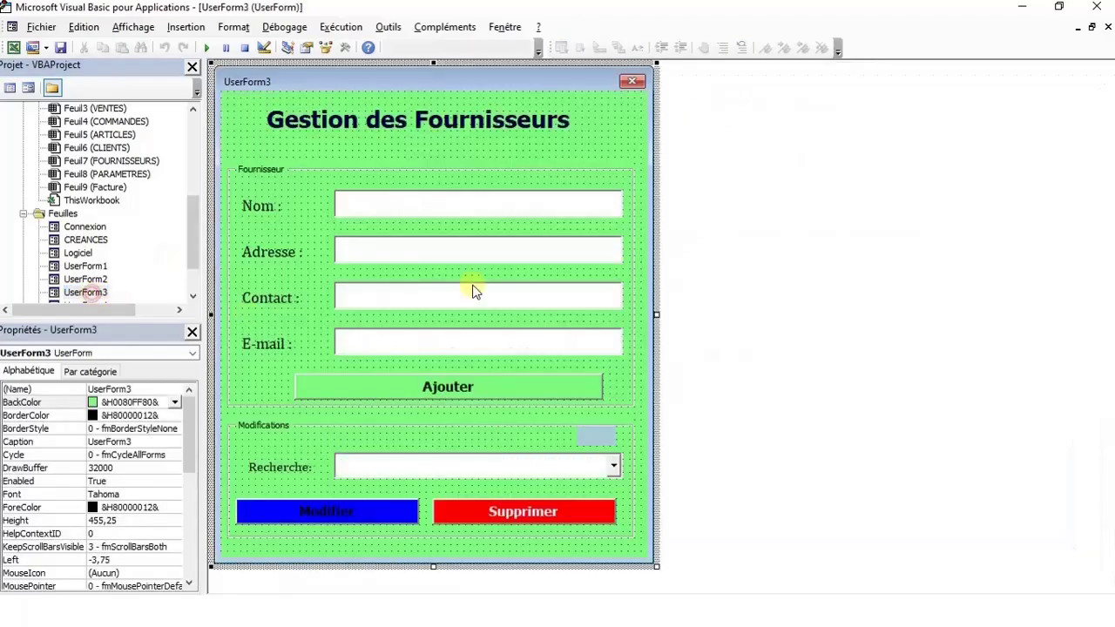
left_click(638, 142)
double_click(638, 142)
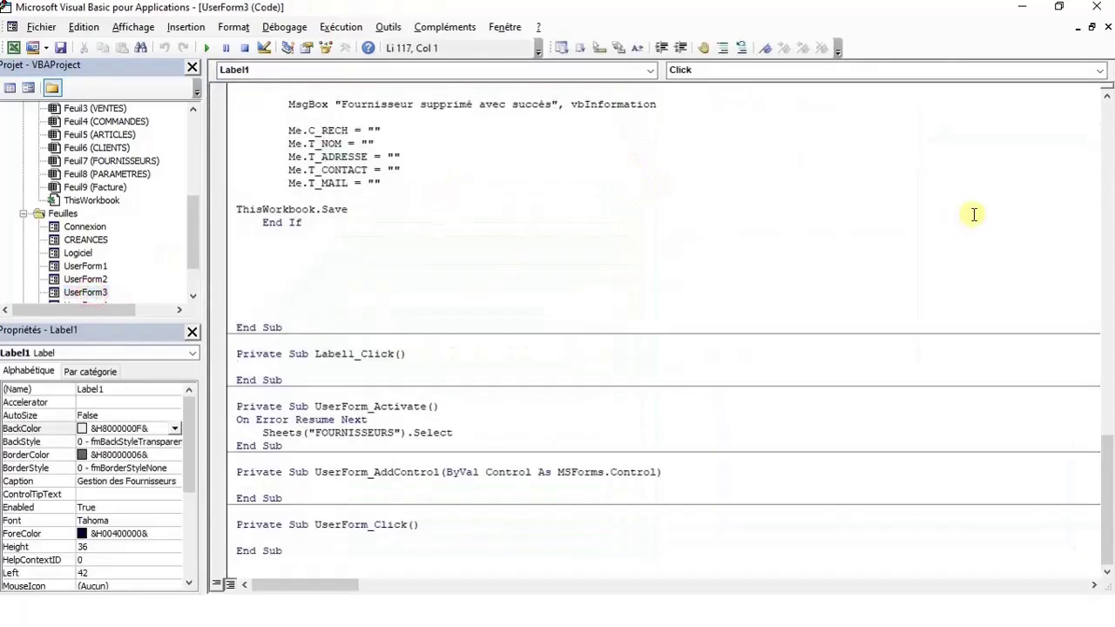
scroll(1105, 498, "up", 15)
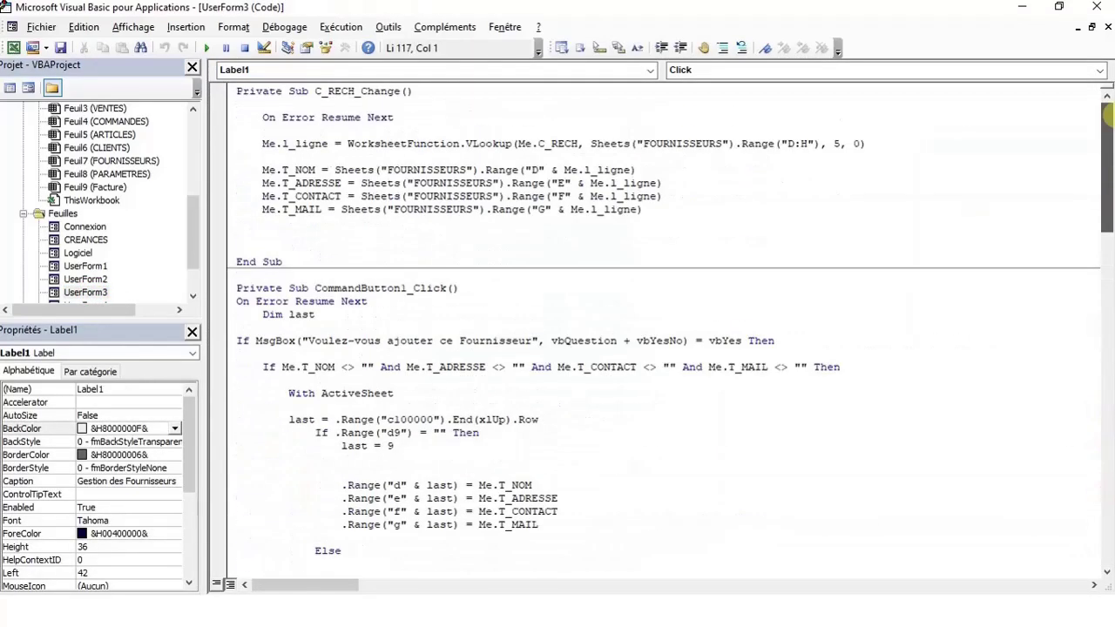
left_click_drag(1106, 113, 1106, 205)
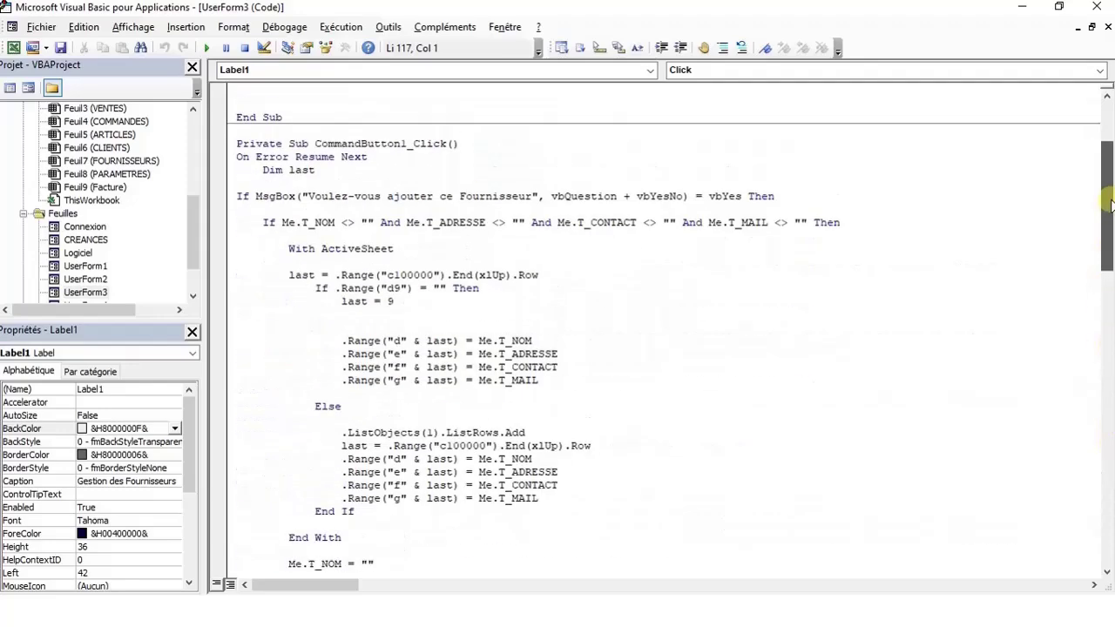
Review the Facturations form design and scroll through its code
left_click(193, 296)
left_click(193, 296)
left_click(192, 296)
double_click(85, 265)
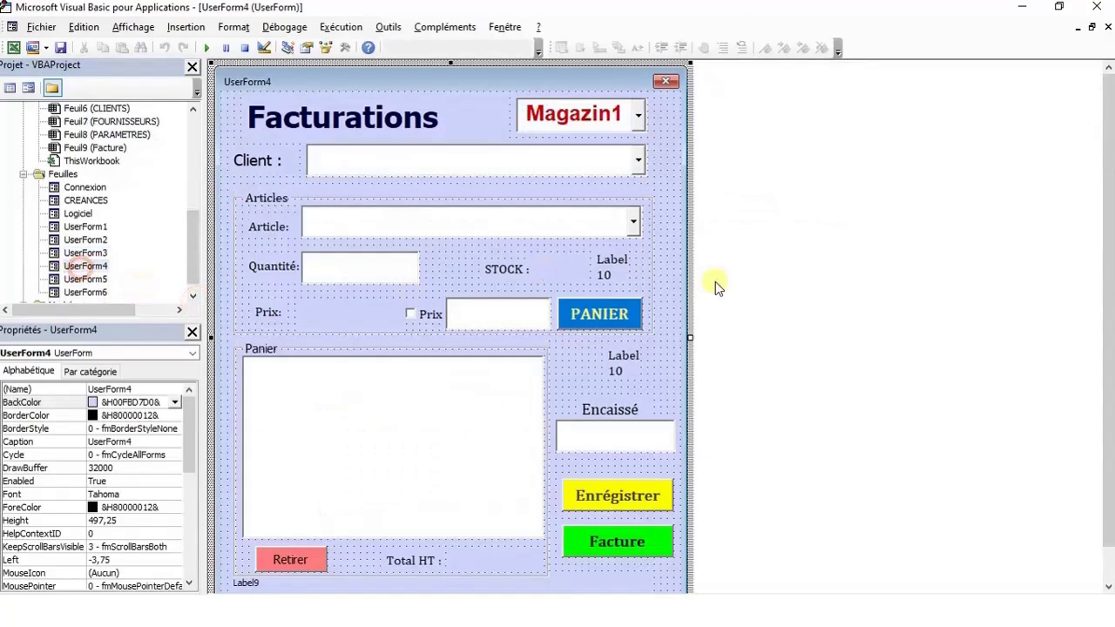
double_click(671, 144)
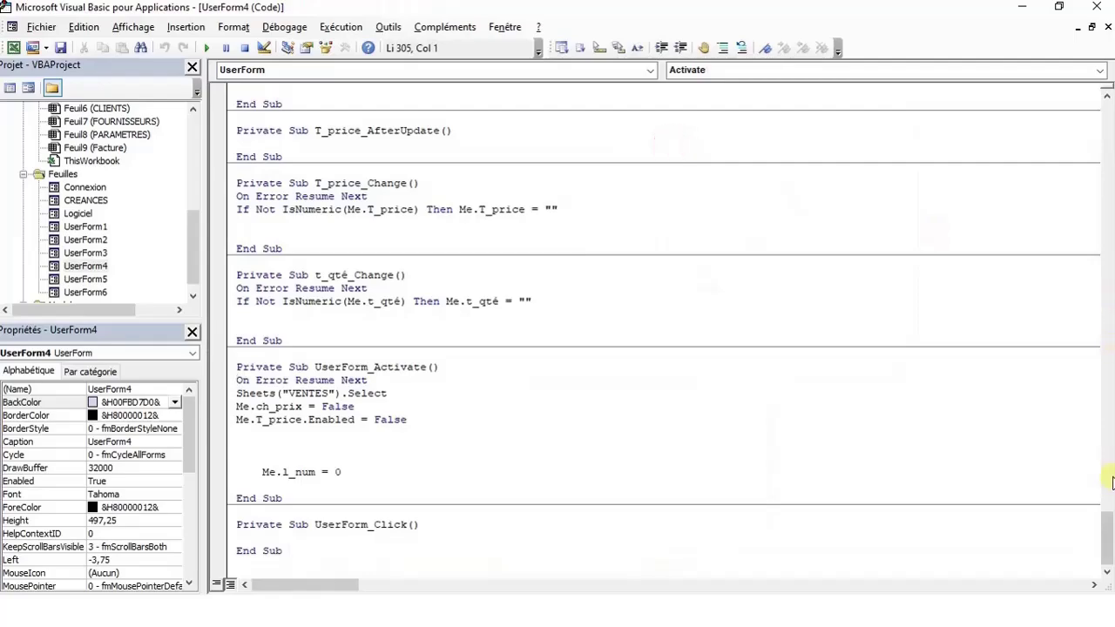
left_click_drag(1106, 540, 1108, 357)
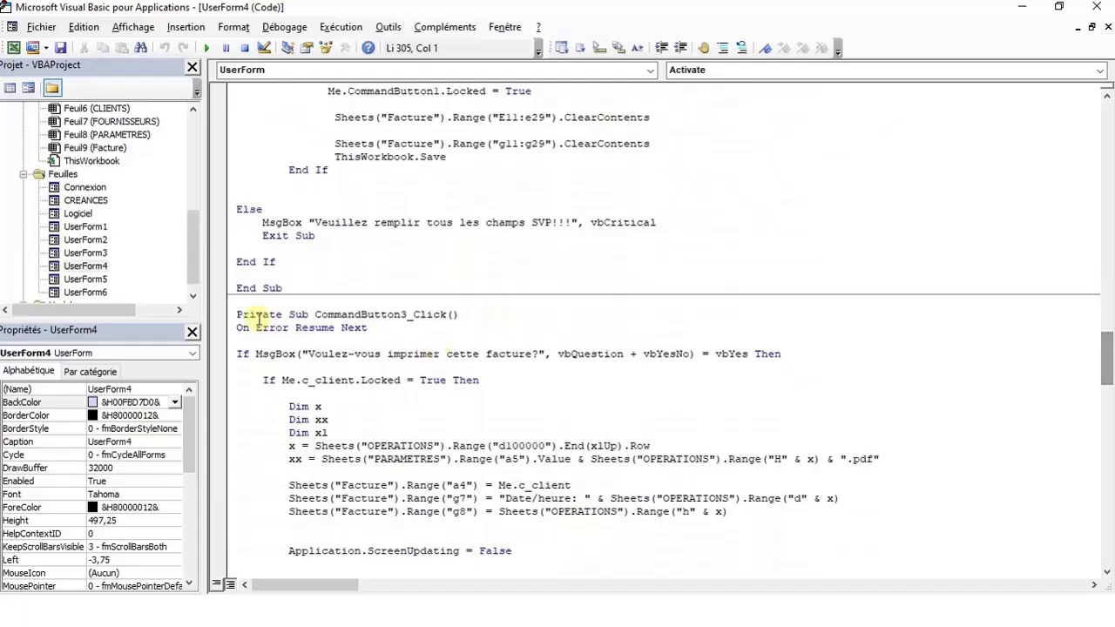
Review the Commandes form code, then the UserForm6 delivery form's procedures
double_click(79, 277)
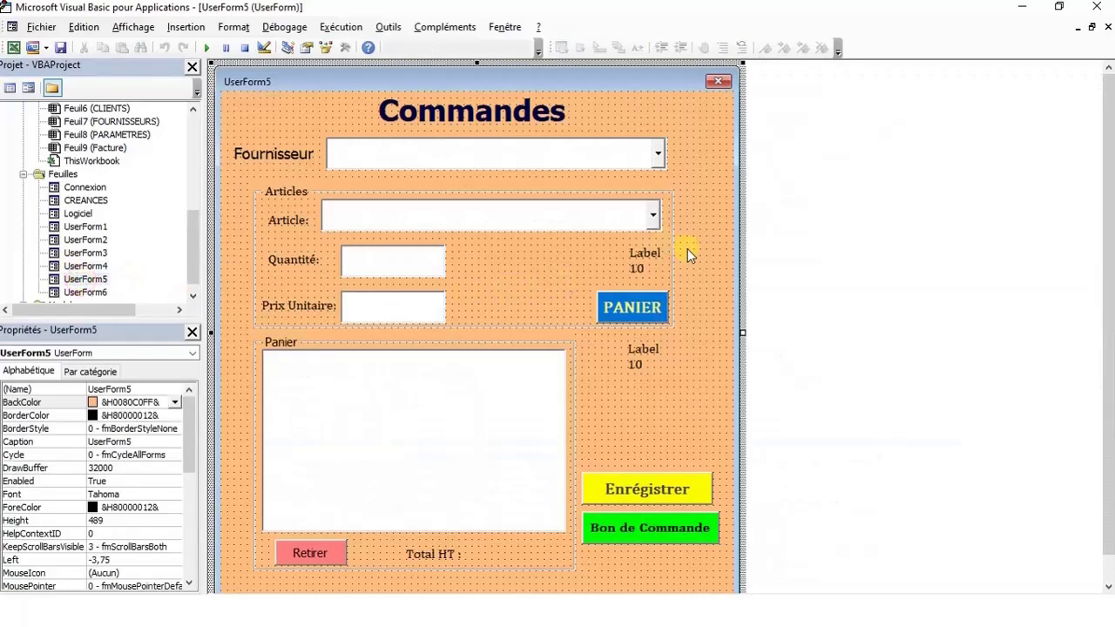
double_click(710, 256)
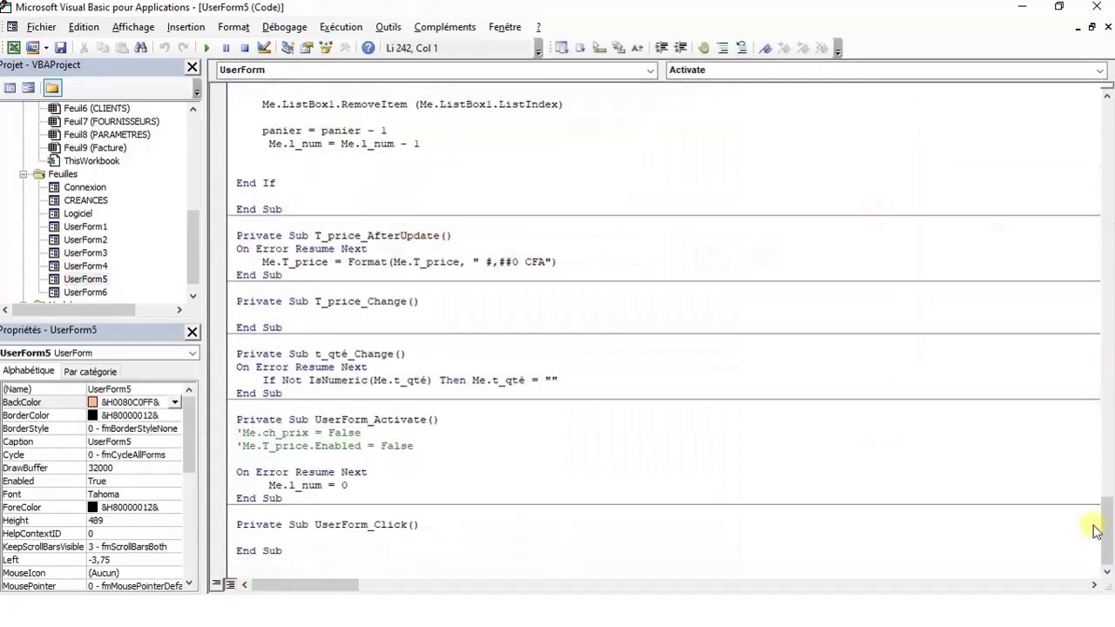
mouse_move(1102, 528)
left_mouse_down()
mouse_move(1103, 112)
mouse_move(1108, 512)
left_mouse_up()
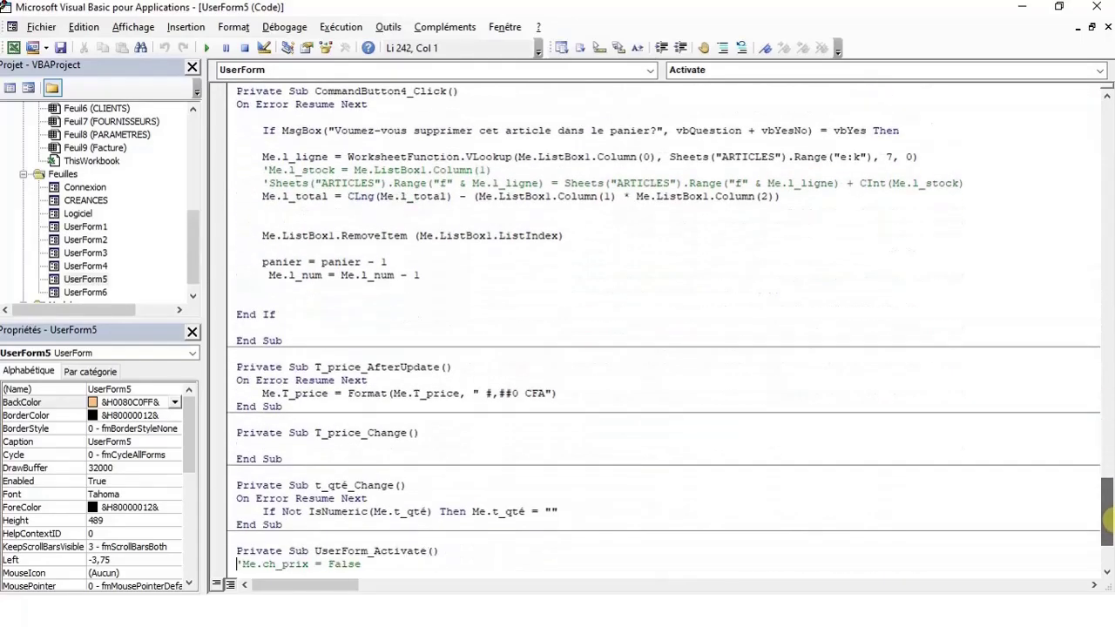
double_click(89, 293)
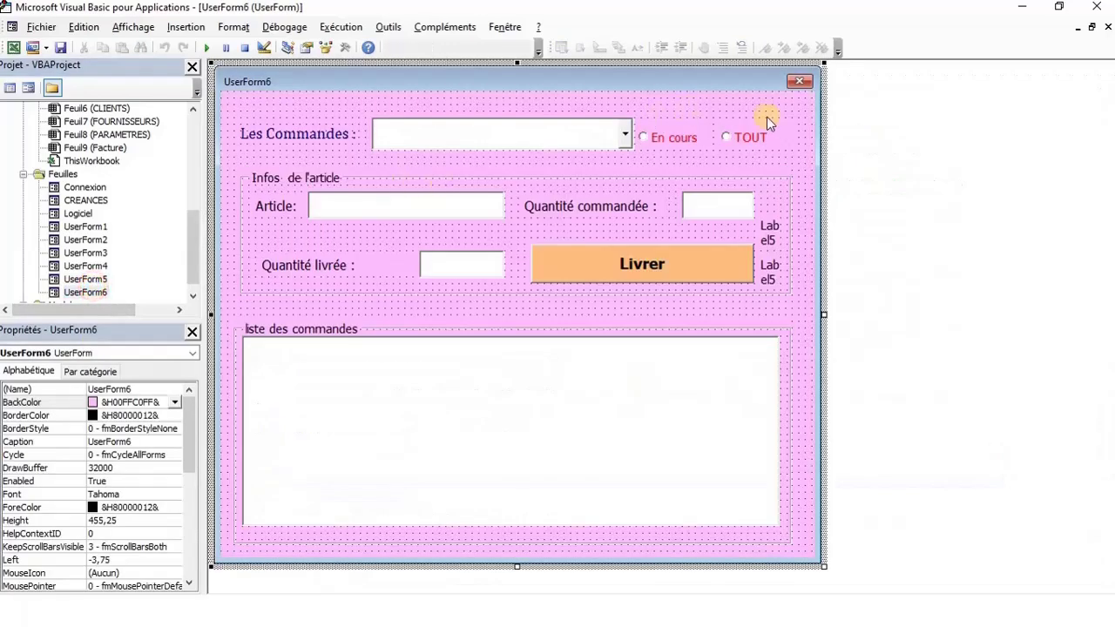
double_click(804, 144)
left_click_drag(1104, 492, 1102, 156)
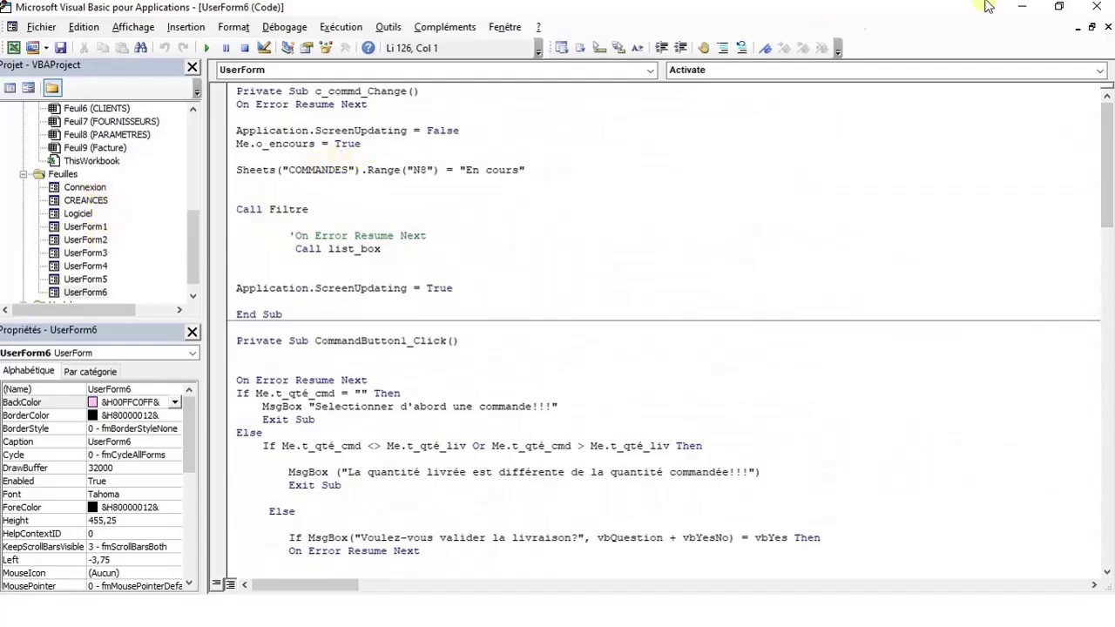
Return to Excel, visit VENTES, ARTICLES, ACCUEIL and OPERATIONS, then launch the stock management form
left_click(1022, 7)
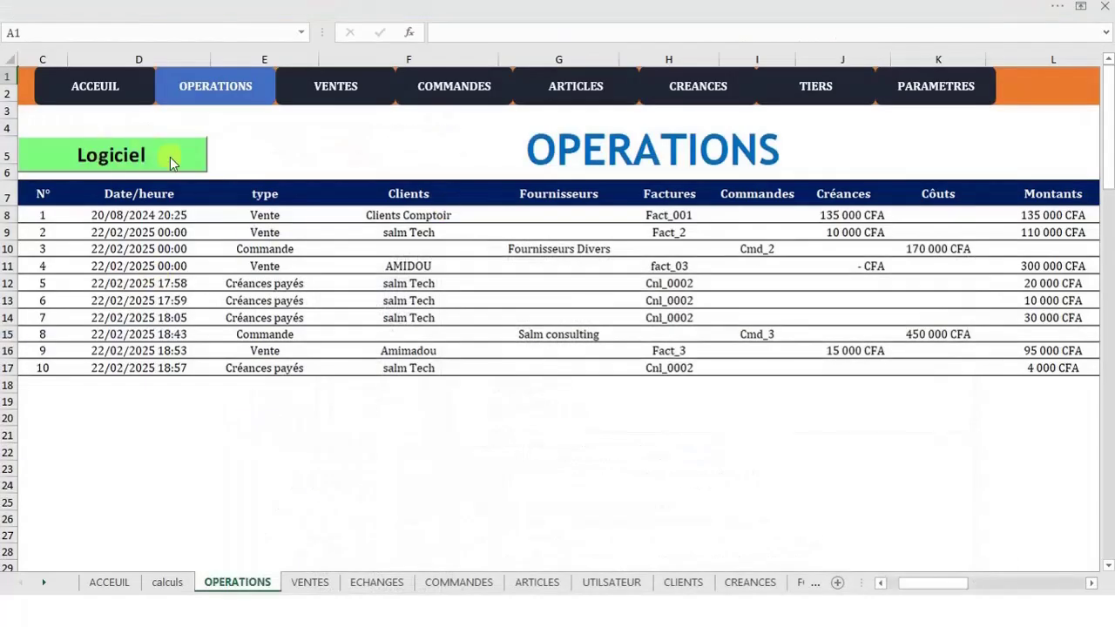
left_click(279, 98)
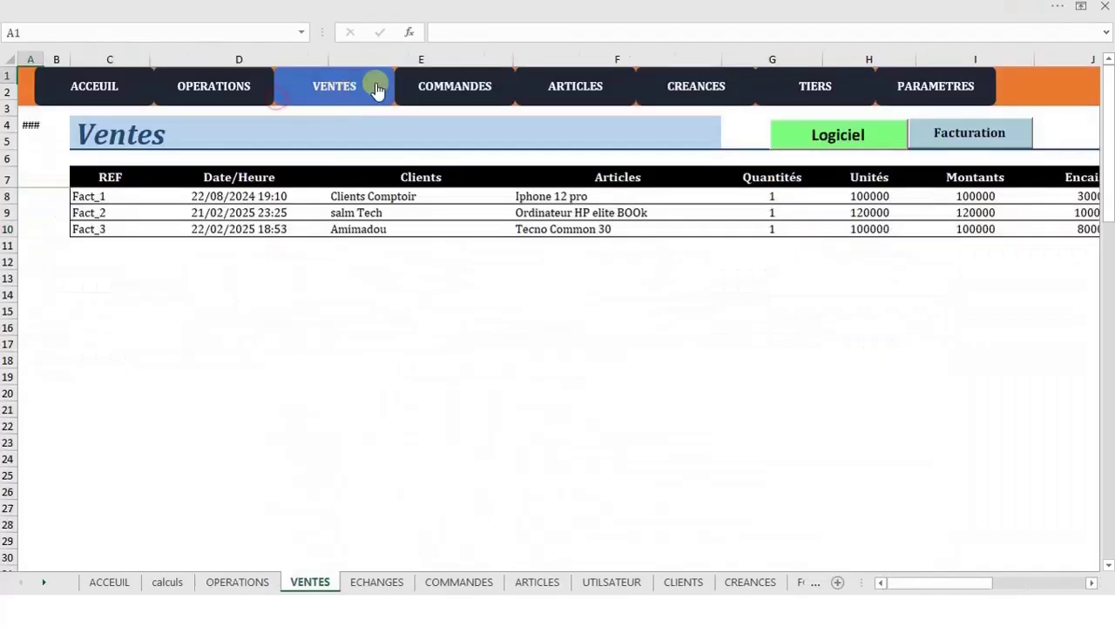
left_click(589, 84)
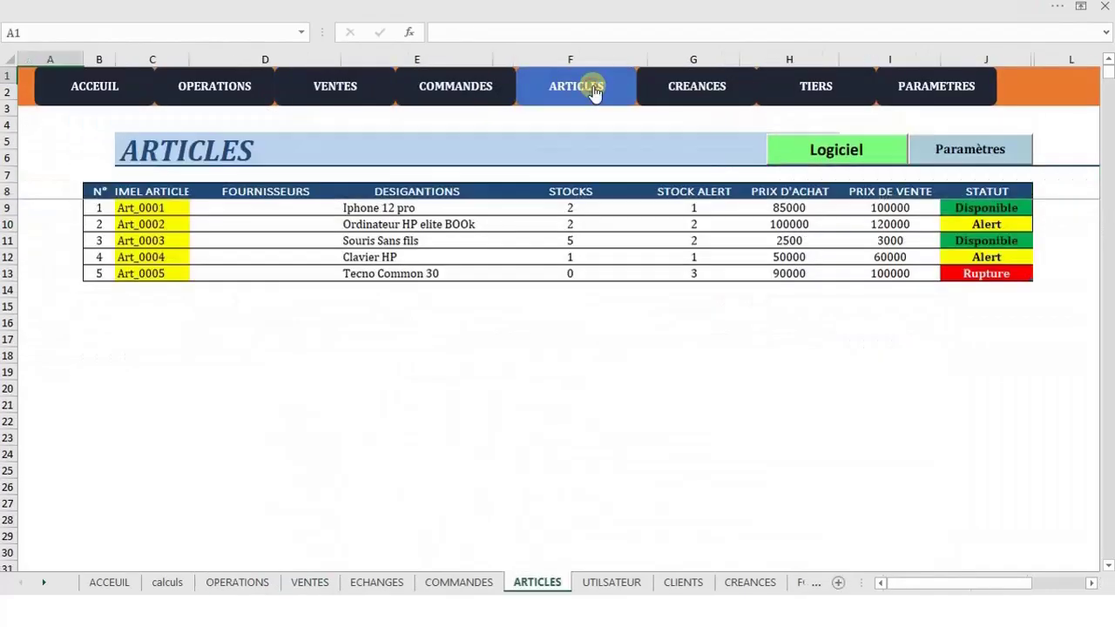
left_click(95, 87)
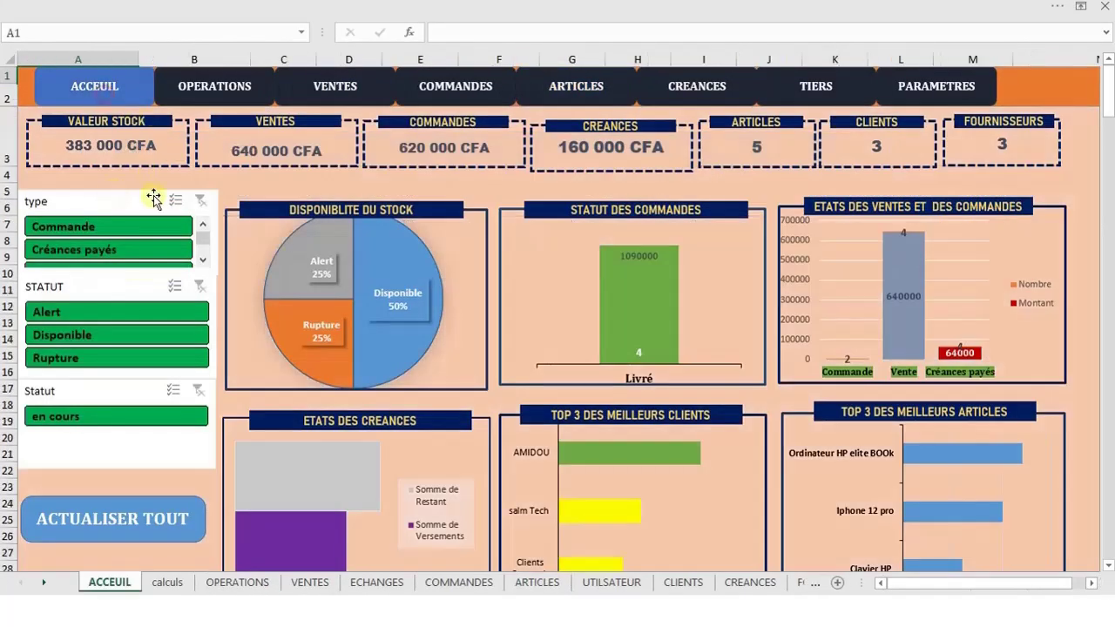
left_click(219, 83)
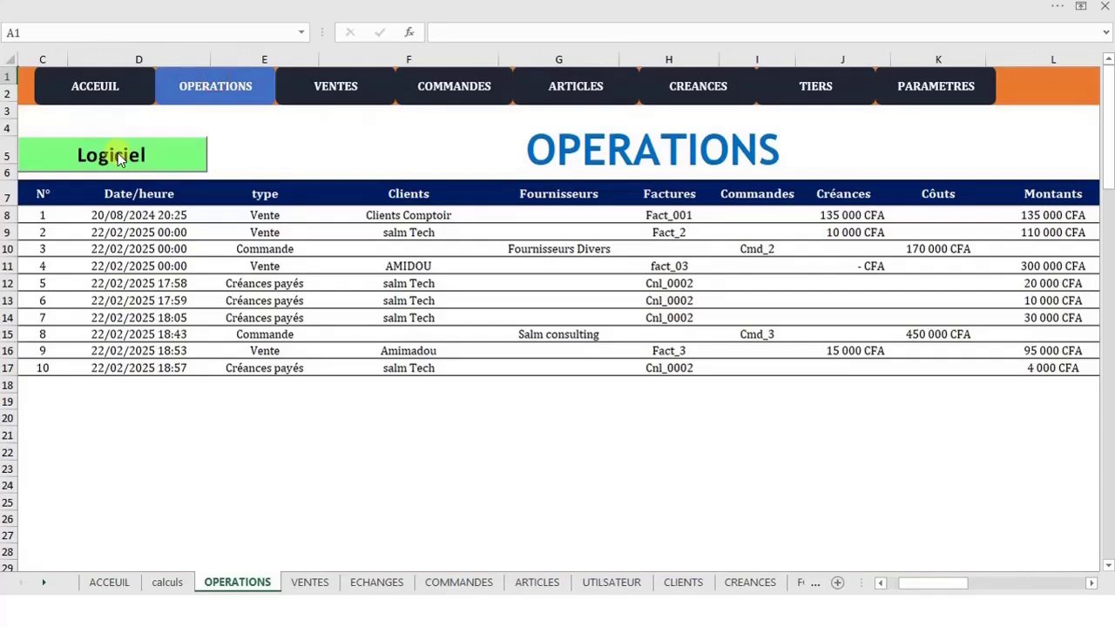
left_click(153, 156)
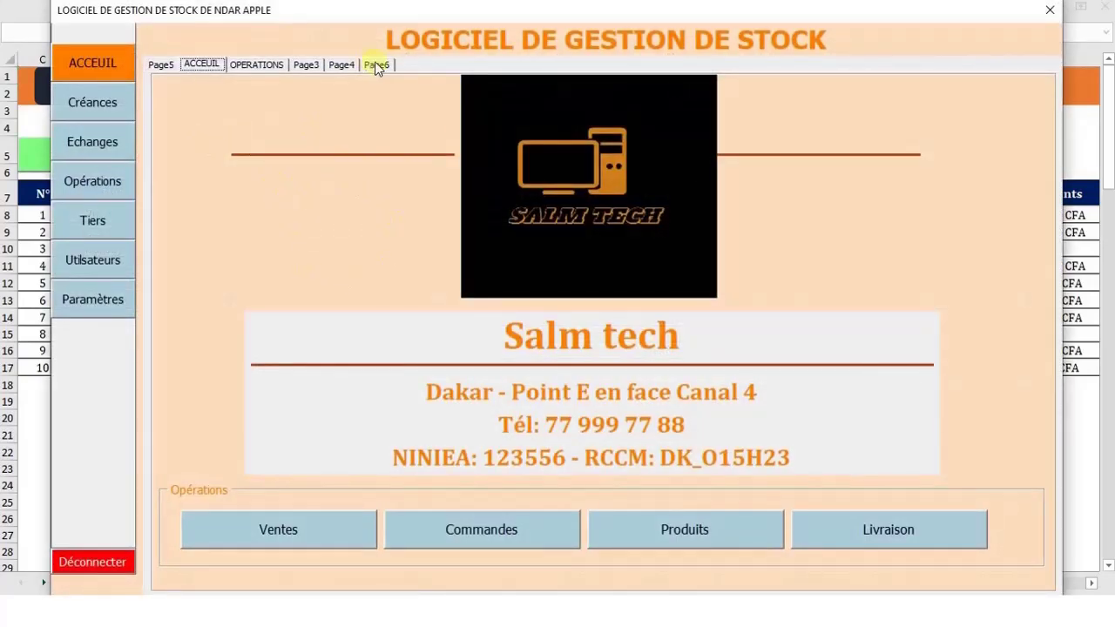
Show the Opérations page: sales 704000, costs 620000, profit 84000 Francs CFA
left_click(98, 108)
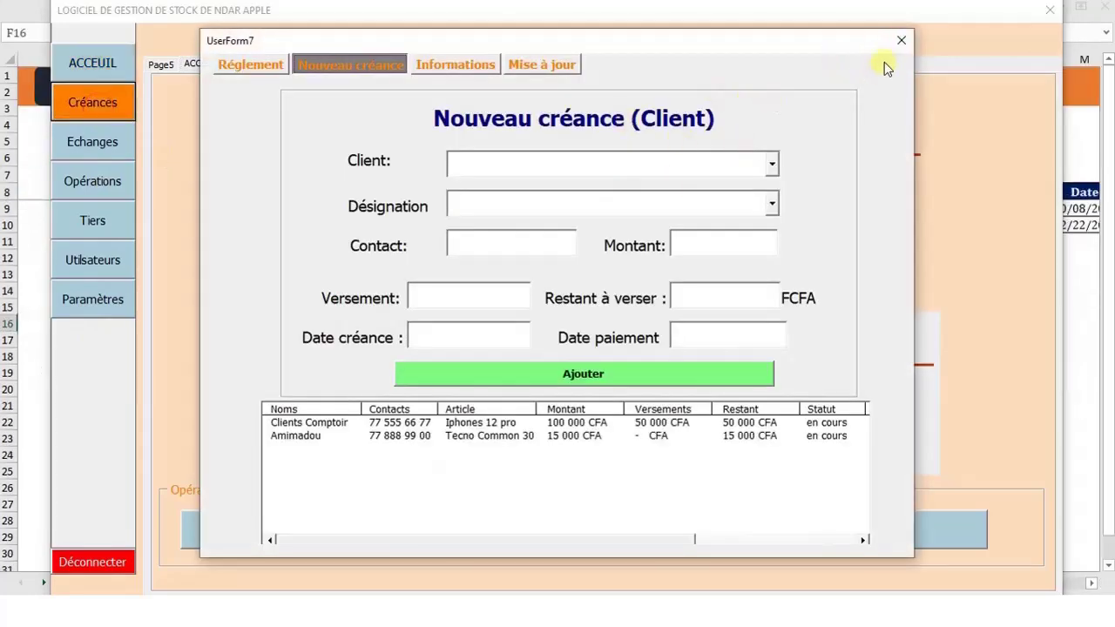
left_click(897, 42)
left_click(109, 176)
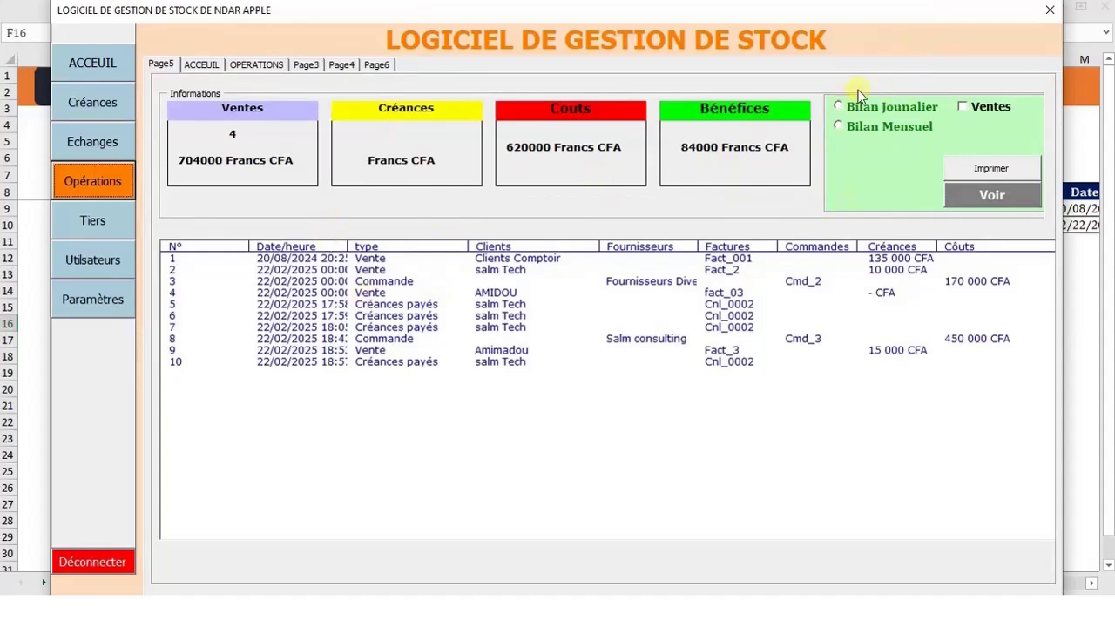
Display the Bilan Journalier daily balance report on the Opérations page
left_click(838, 106)
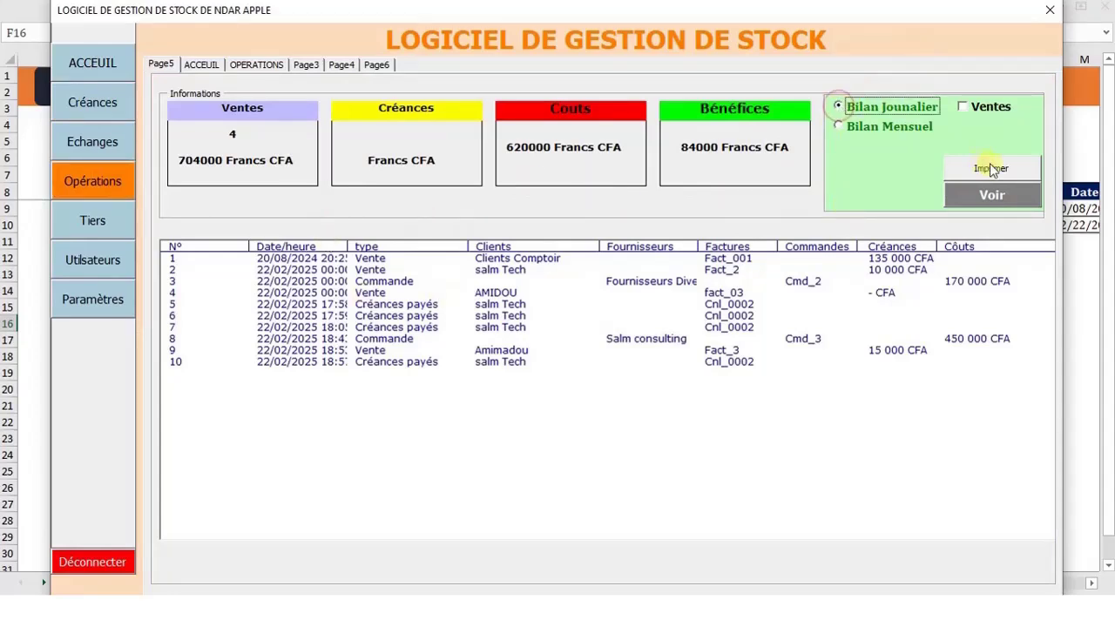
left_click(988, 197)
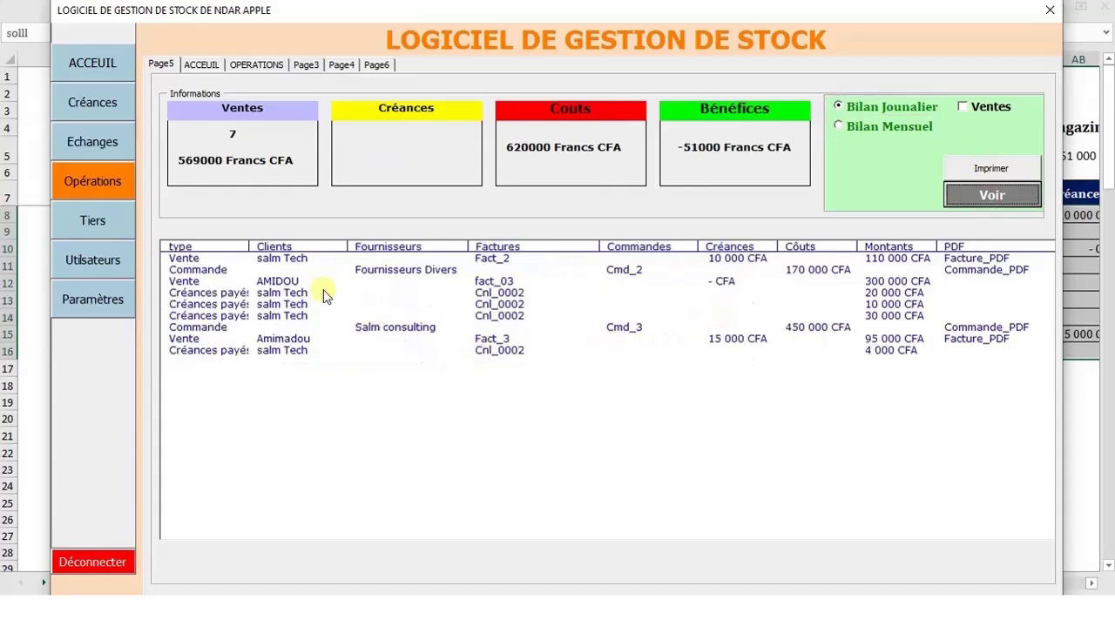
left_click(987, 167)
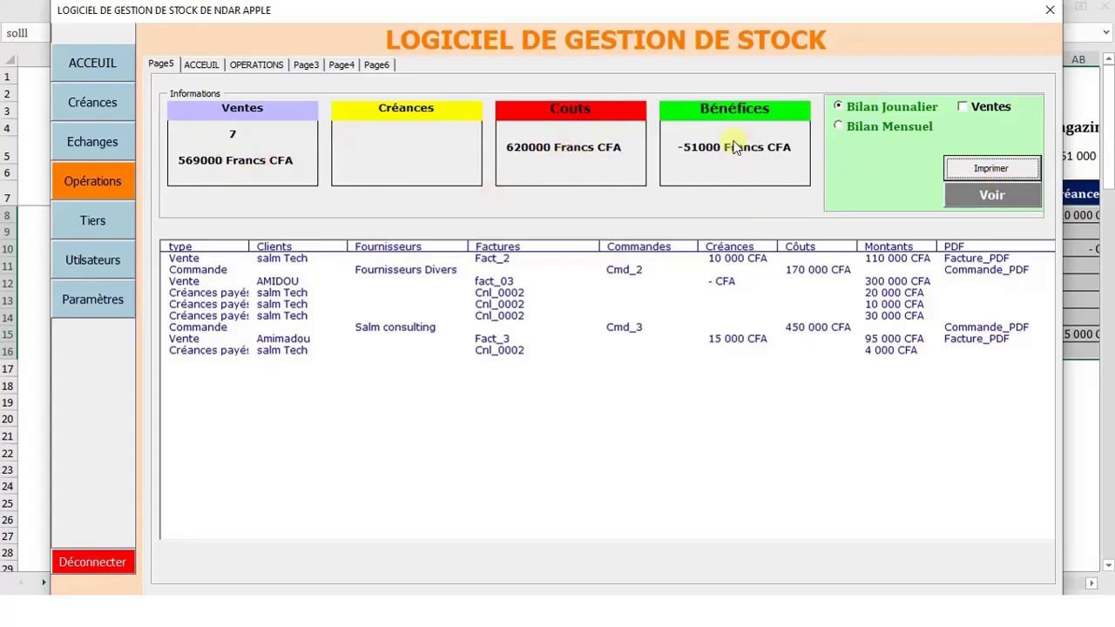
left_click(981, 169)
Limit the daily balance to Ventes, showing profit 569000 CFA, and browse the transaction rows
left_click(963, 108)
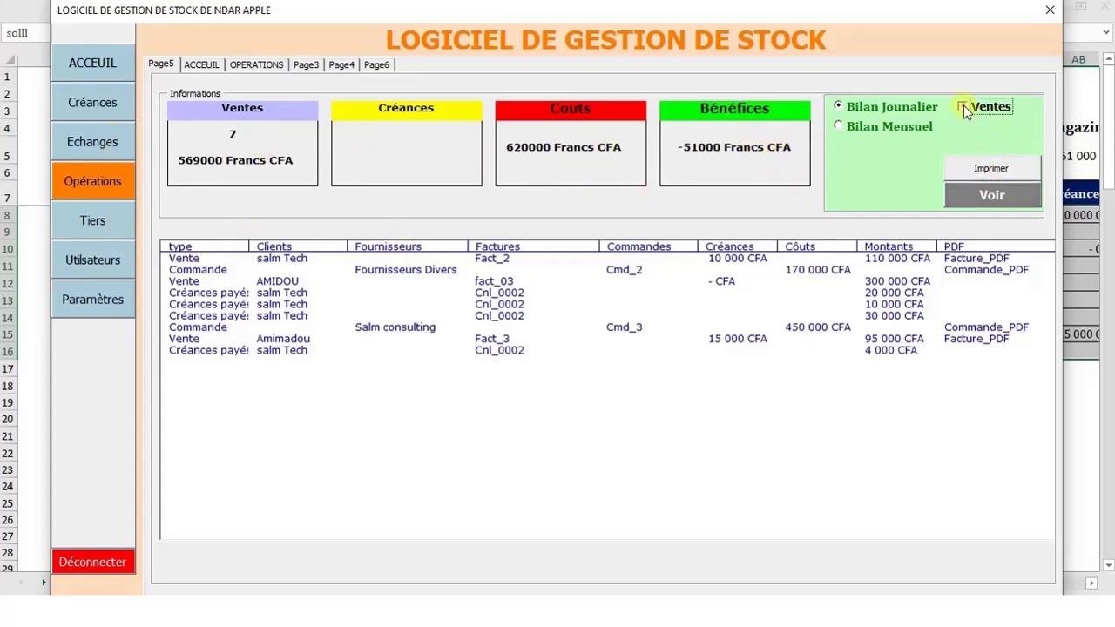
left_click(1000, 200)
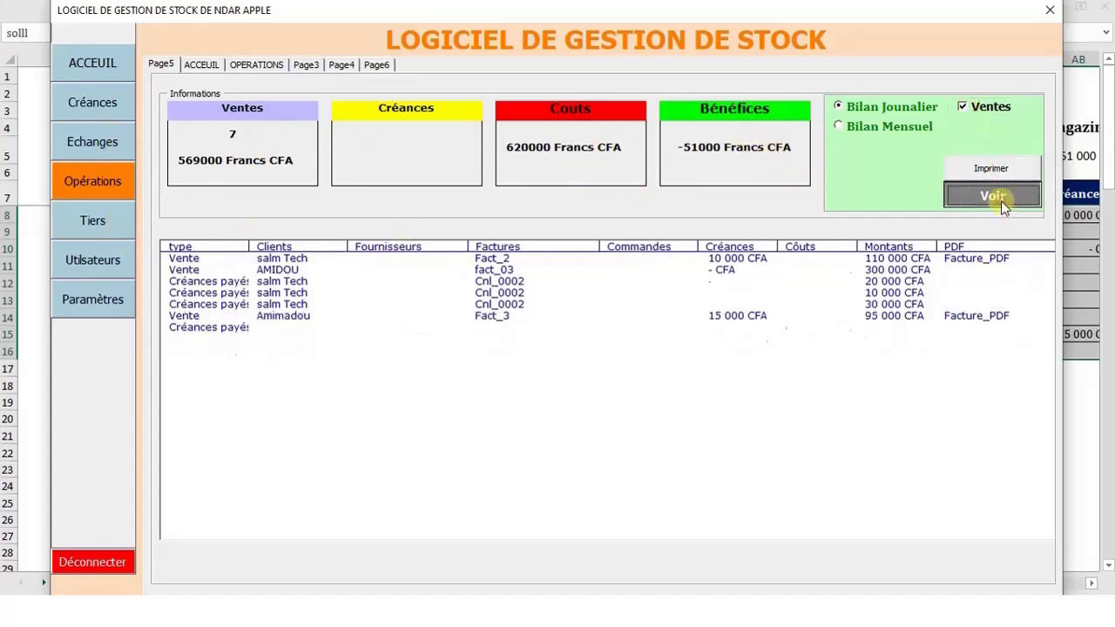
left_click(220, 292)
left_click(224, 328)
left_click(219, 269)
left_click(223, 281)
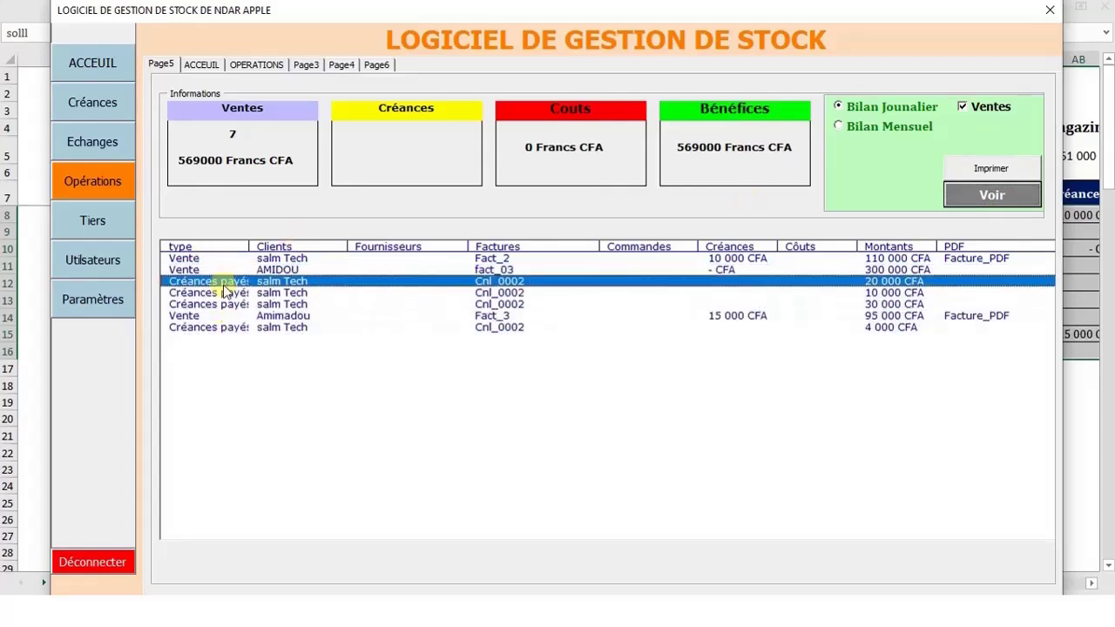
left_click(227, 327)
left_click(265, 257)
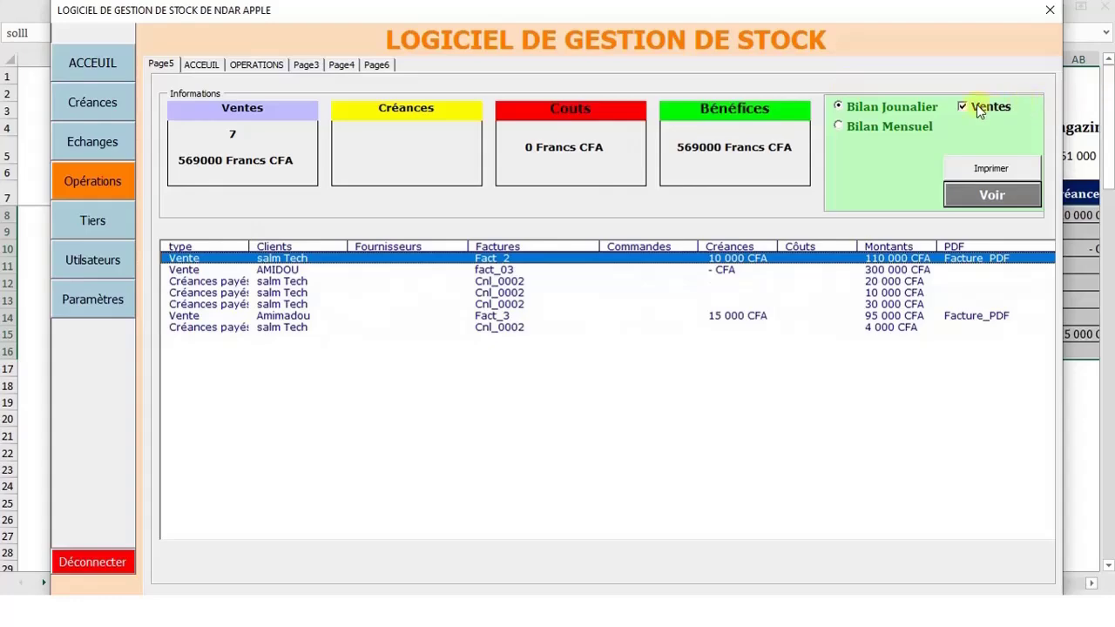
On Tiers, open and close the client and supplier forms, then view Utilisateurs and Paramètres
left_click(90, 225)
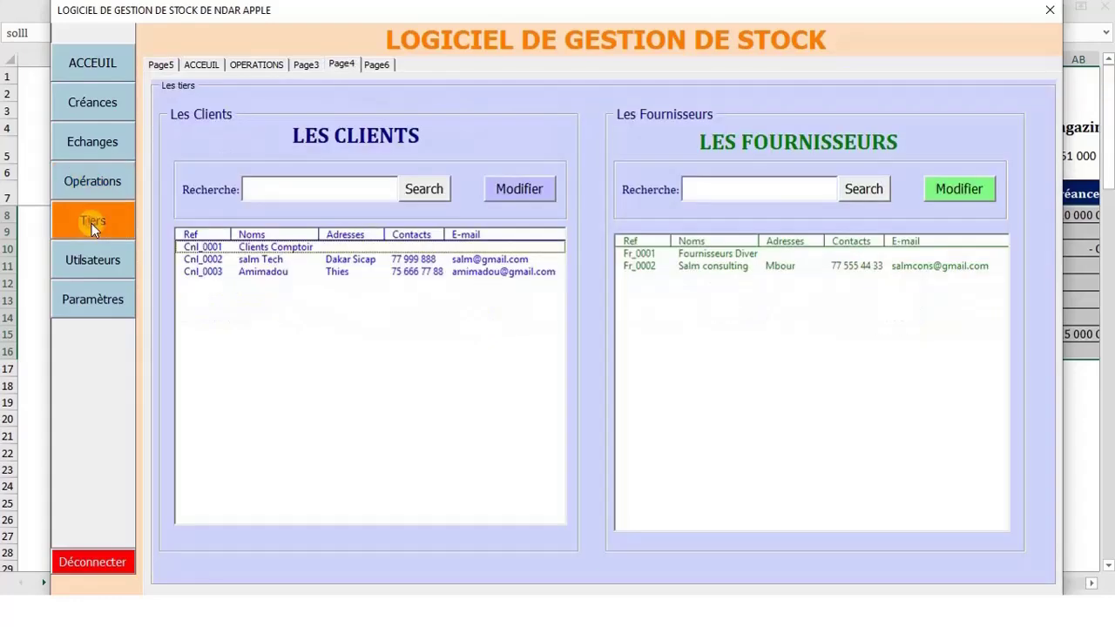
left_click(514, 191)
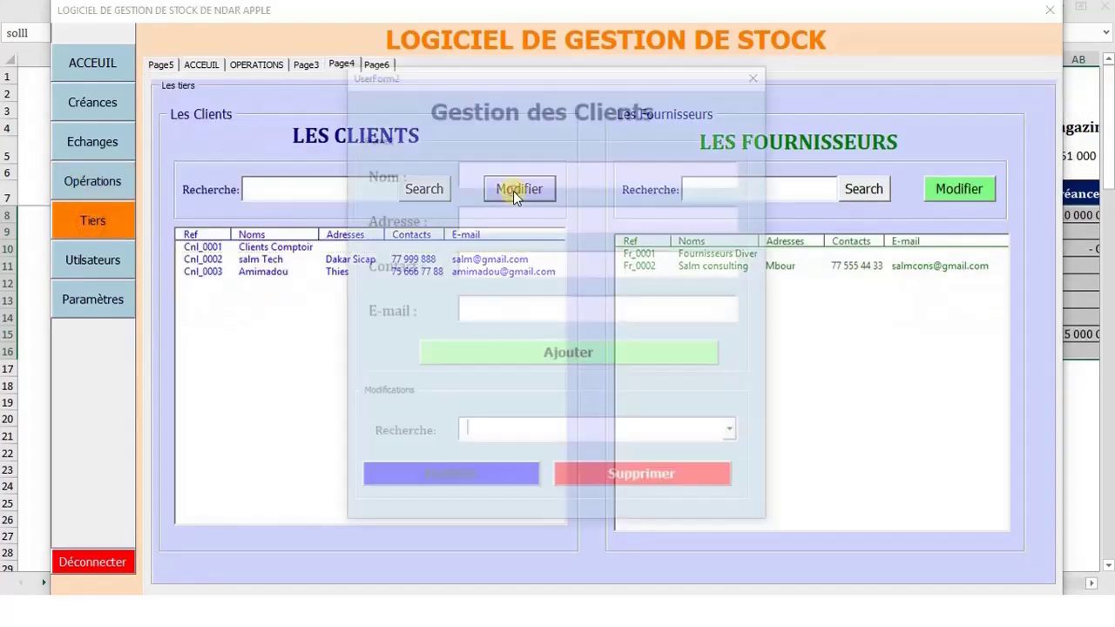
left_click(758, 73)
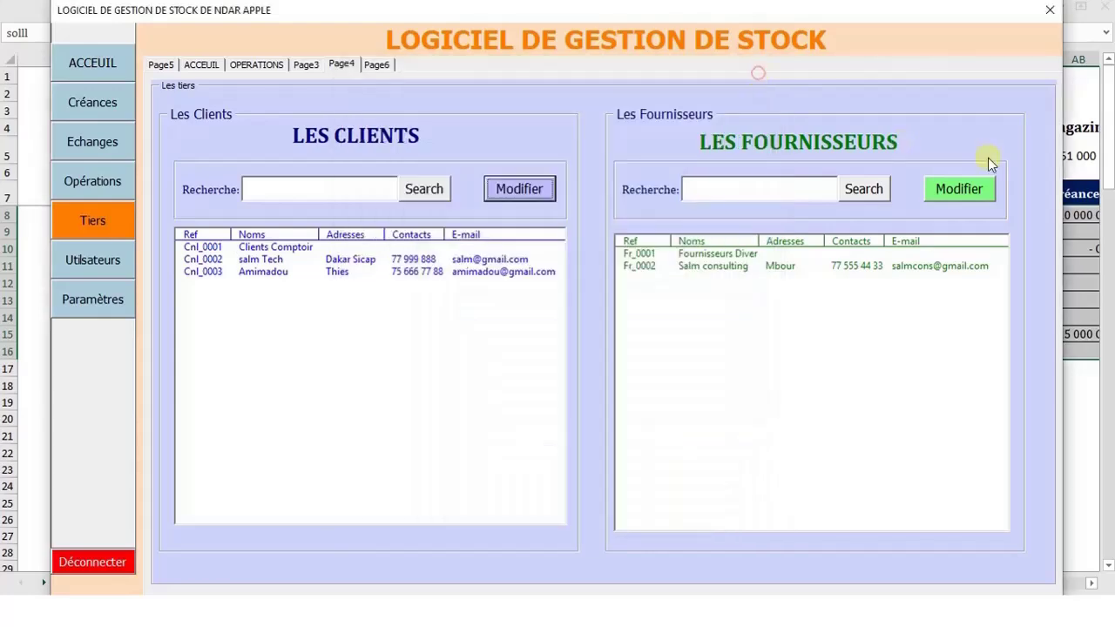
left_click(959, 188)
left_click(755, 60)
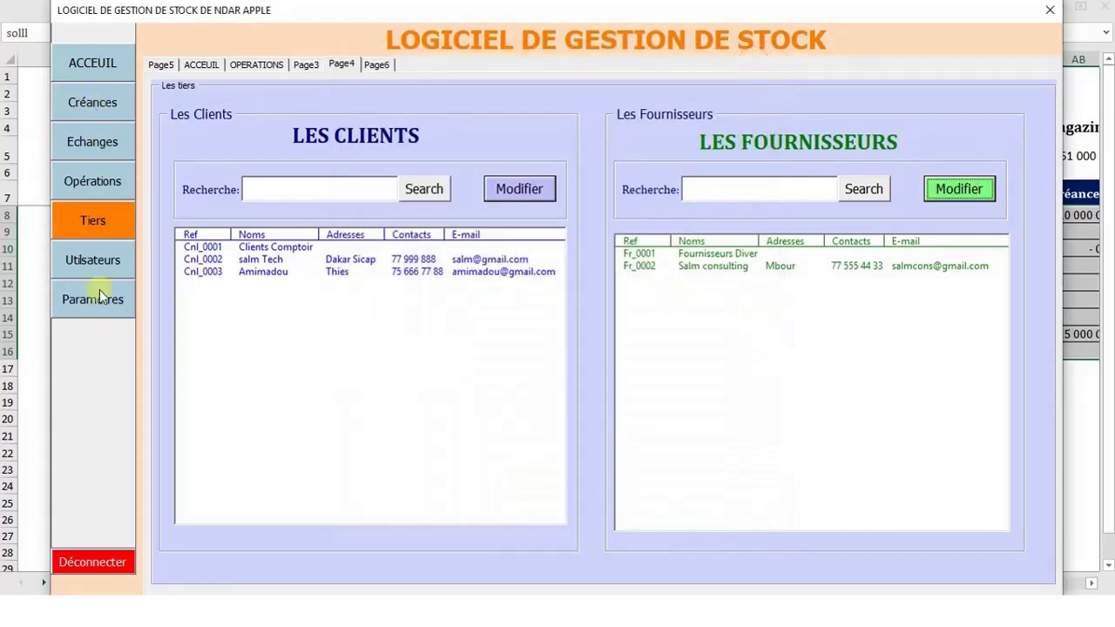
left_click(89, 259)
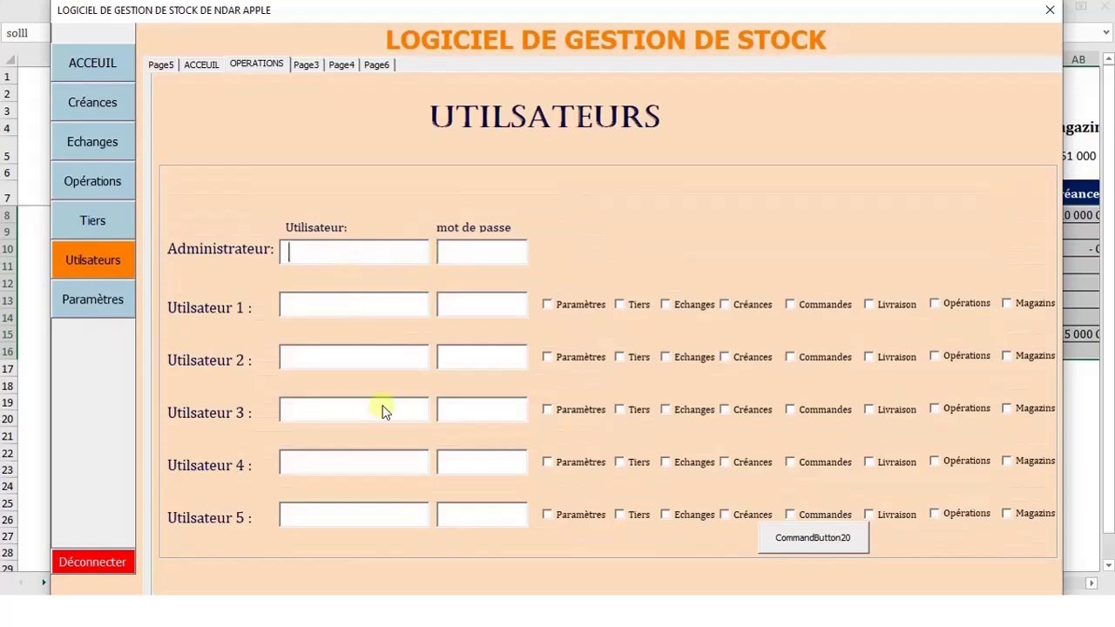
left_click(102, 298)
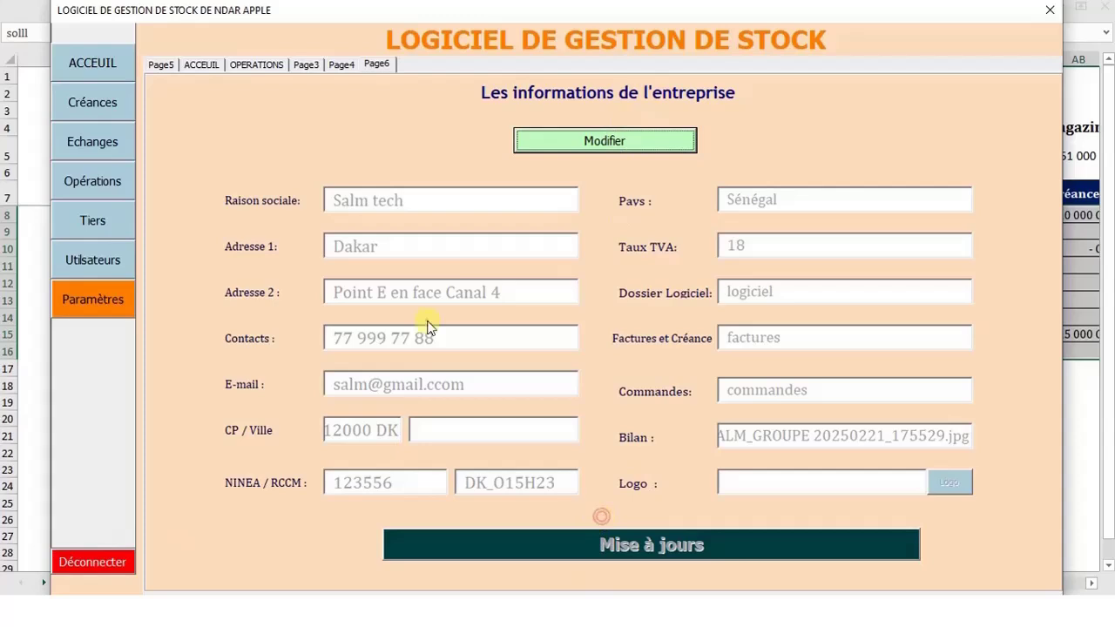
Unlock the company information for editing, click into the E-mail field, then open Commandes from ACCEUIL
left_click(612, 140)
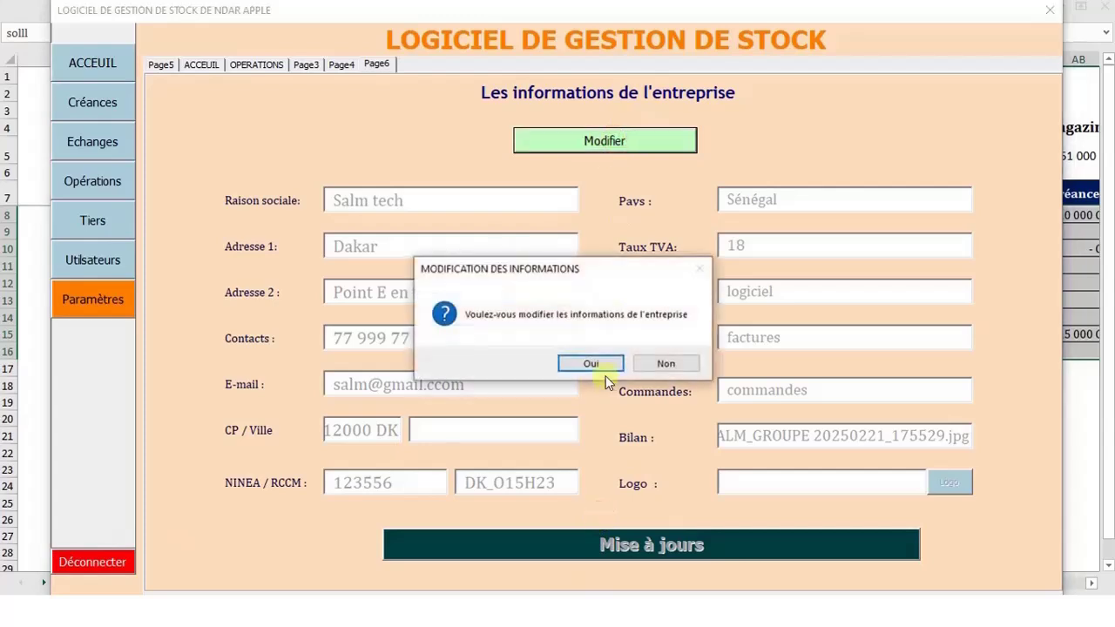
left_click(595, 364)
left_click(671, 364)
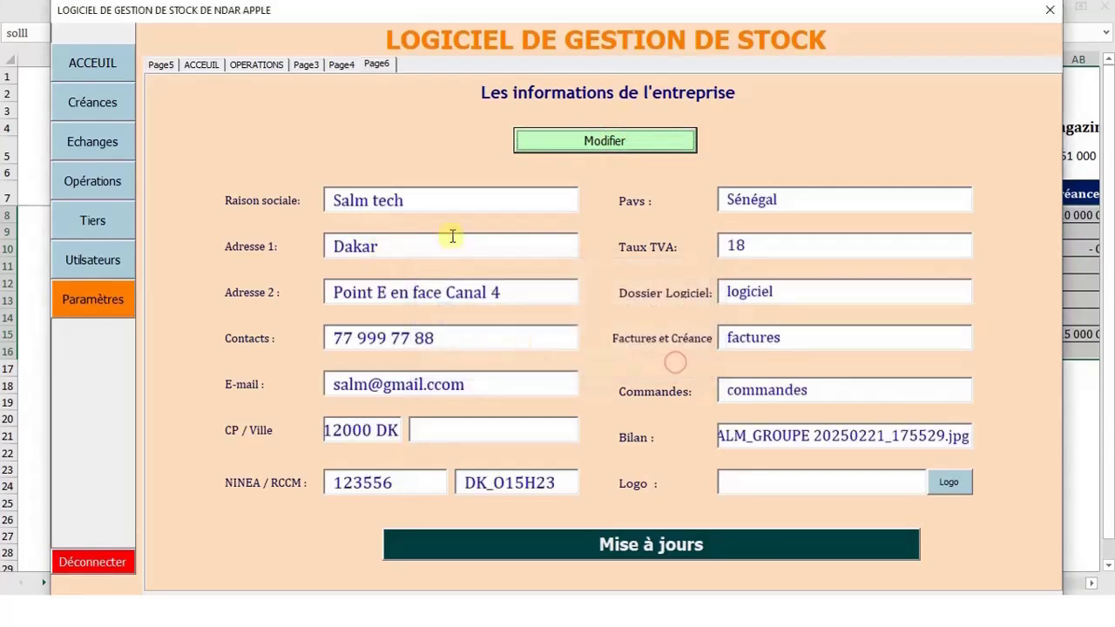
left_click(517, 375)
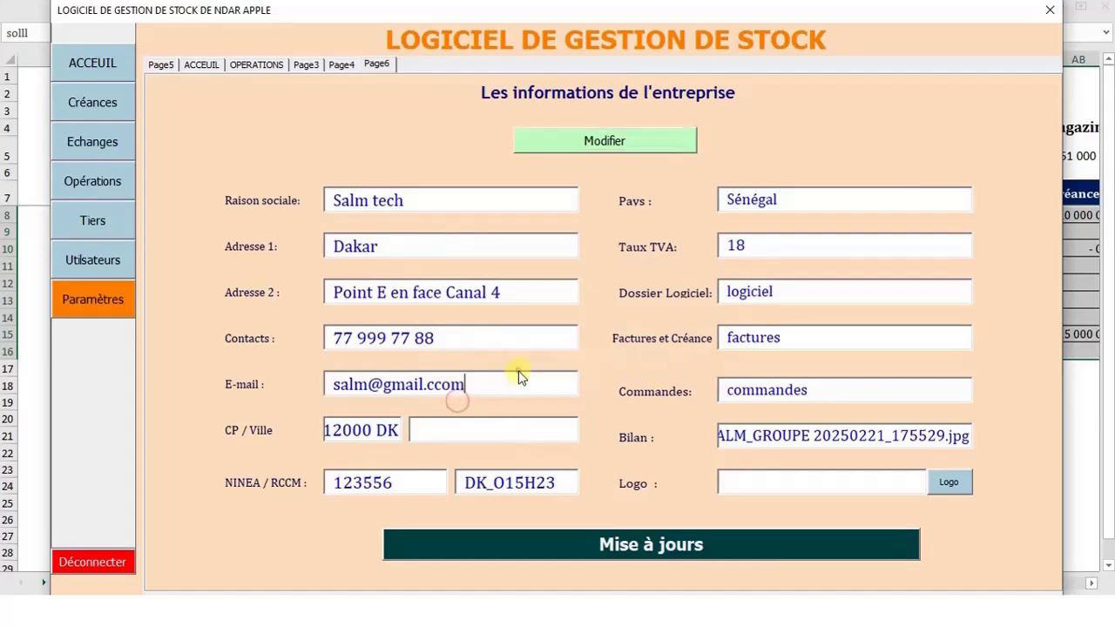
left_click(455, 294)
left_click(131, 64)
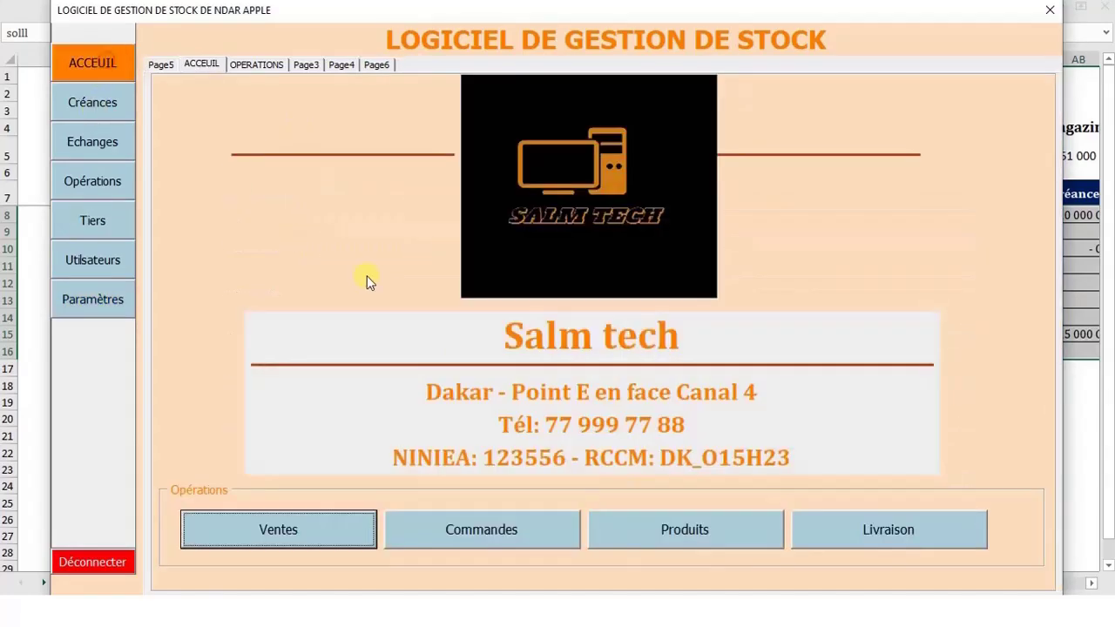
left_click(482, 526)
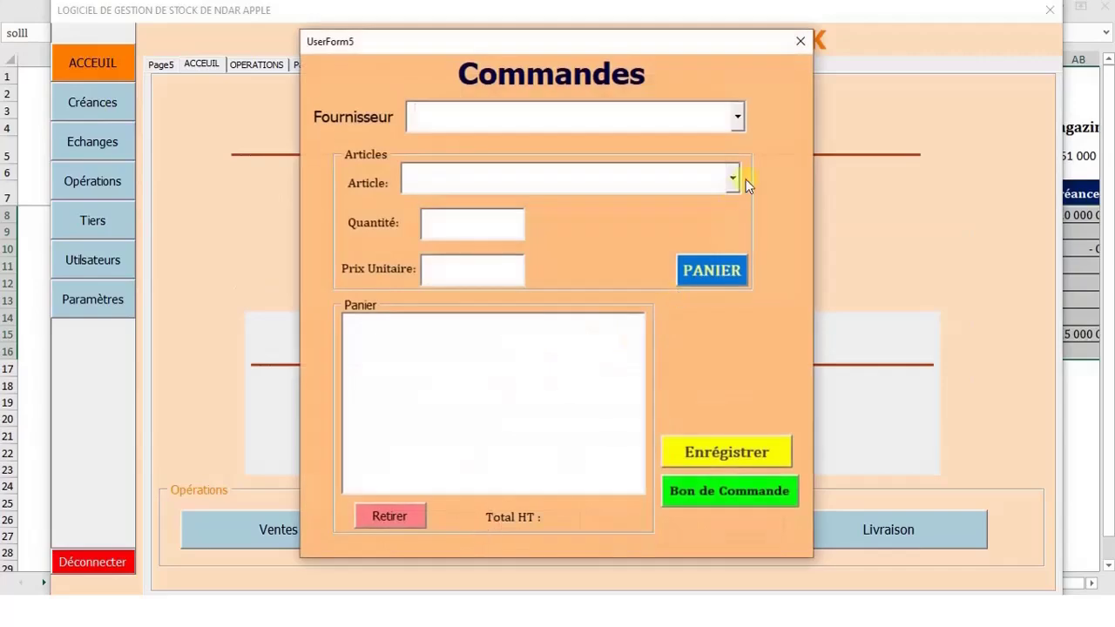
Briefly open and close the orders, products management and delivery forms
left_click(739, 116)
left_click(804, 38)
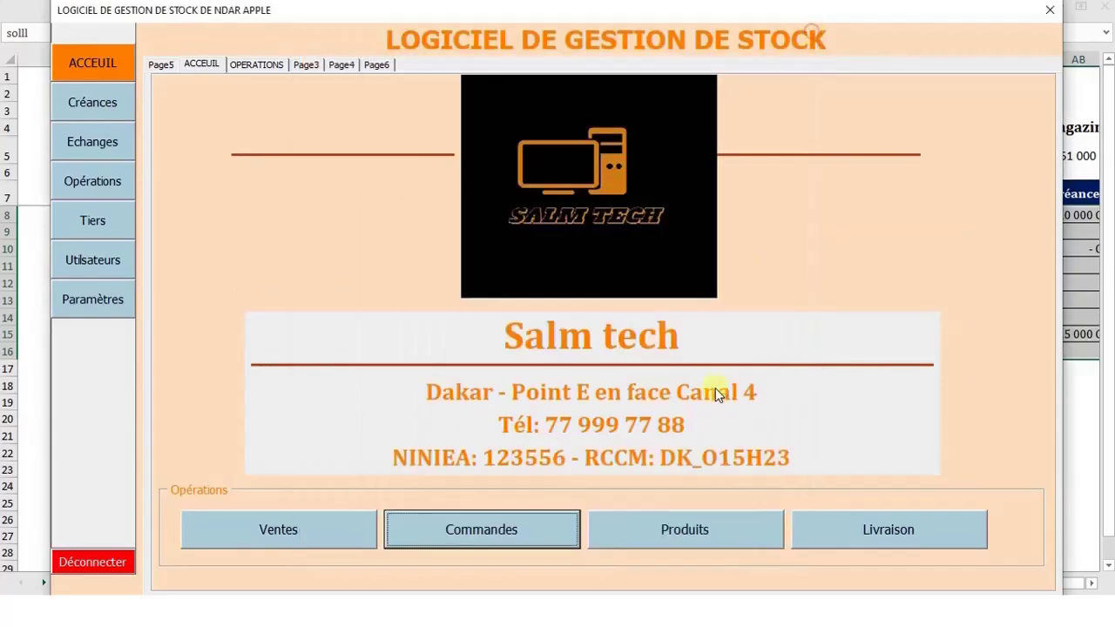
left_click(686, 529)
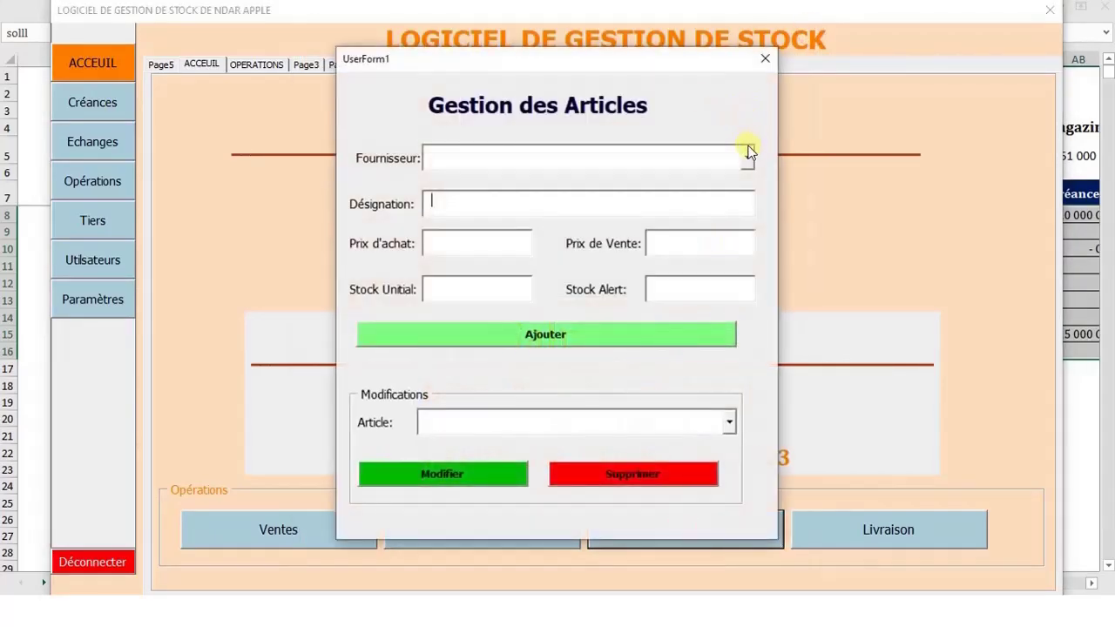
left_click(747, 155)
left_click(767, 61)
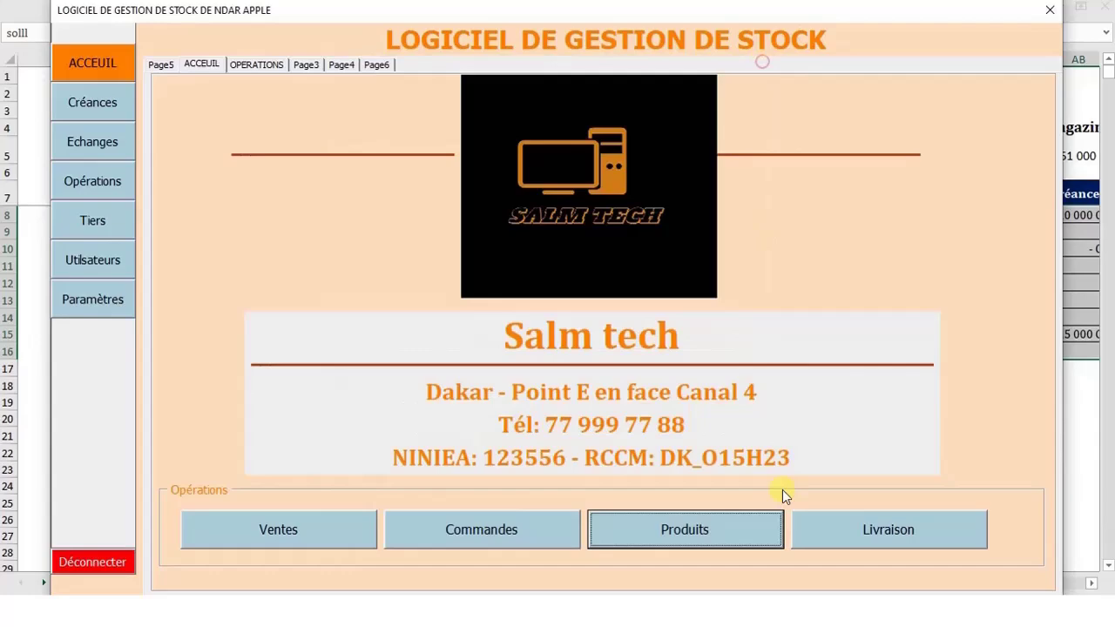
left_click(861, 526)
left_click(827, 60)
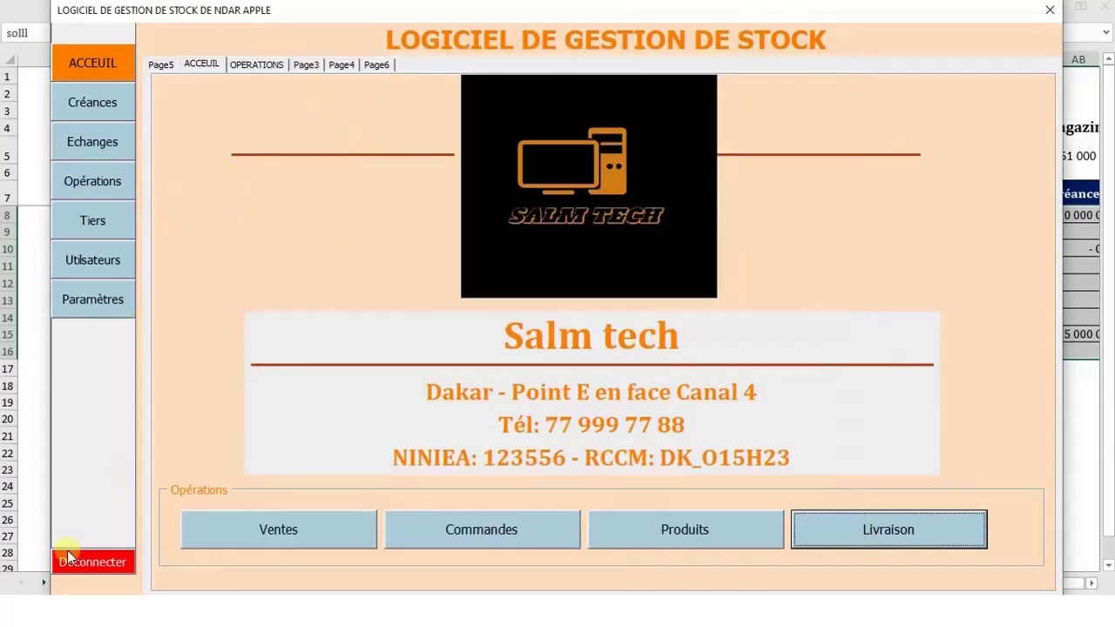
Log out of the stock application and log back in under a different user account
left_click(104, 562)
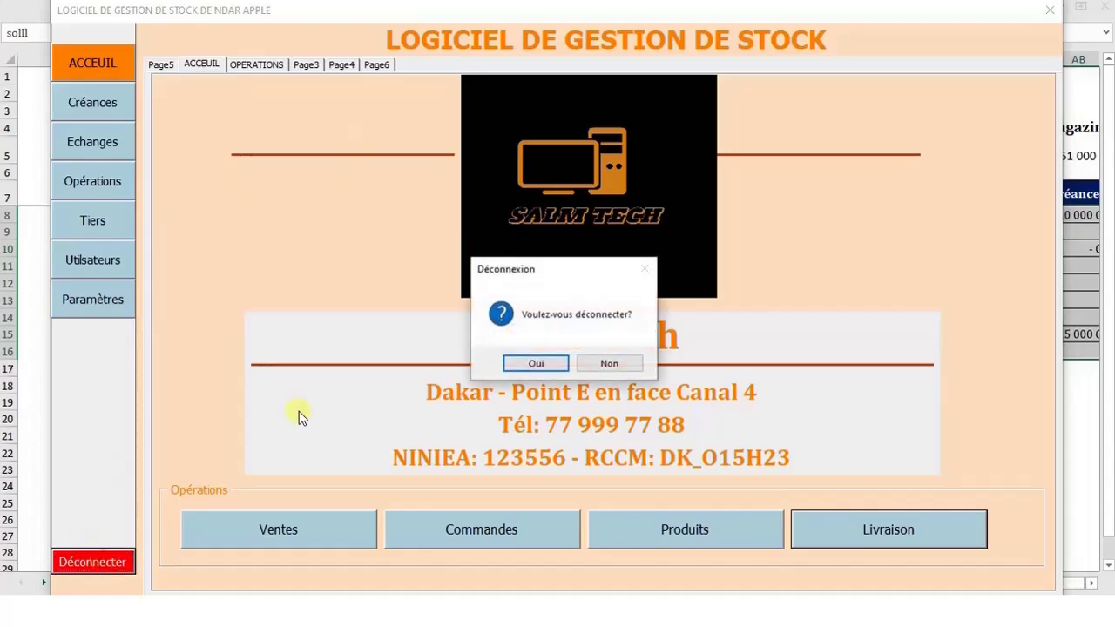
left_click(550, 369)
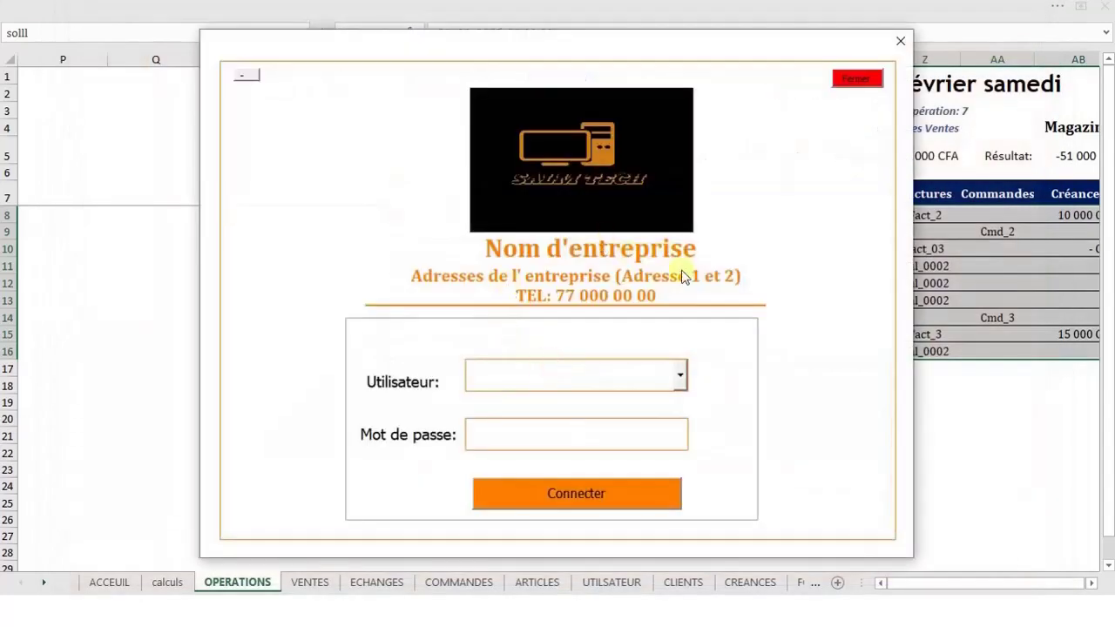
left_click(678, 378)
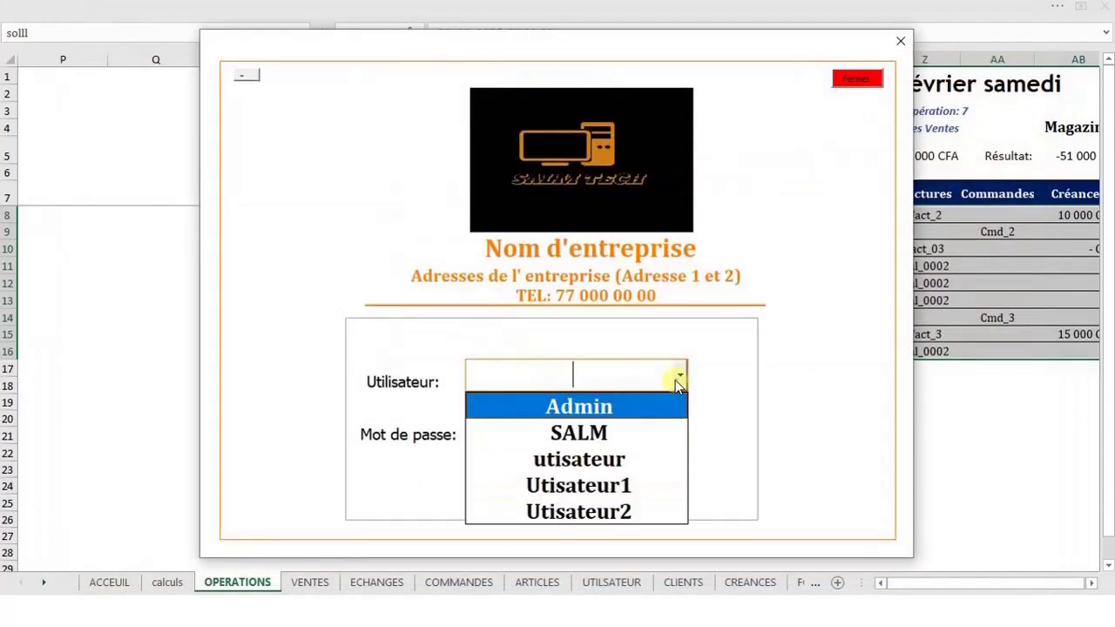
left_click(585, 432)
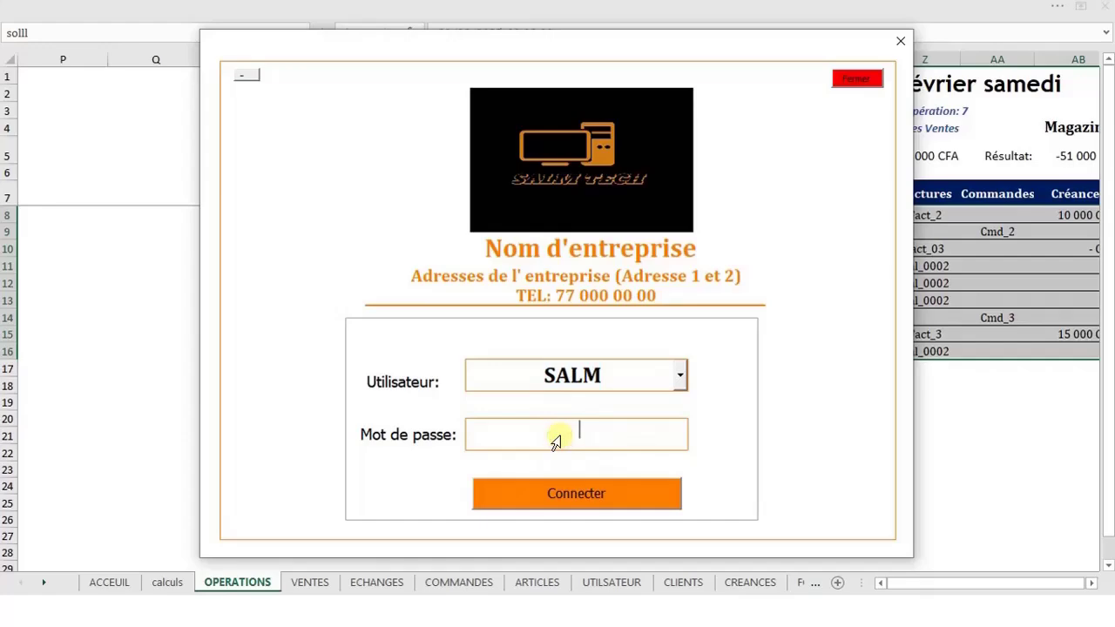
left_click(585, 485)
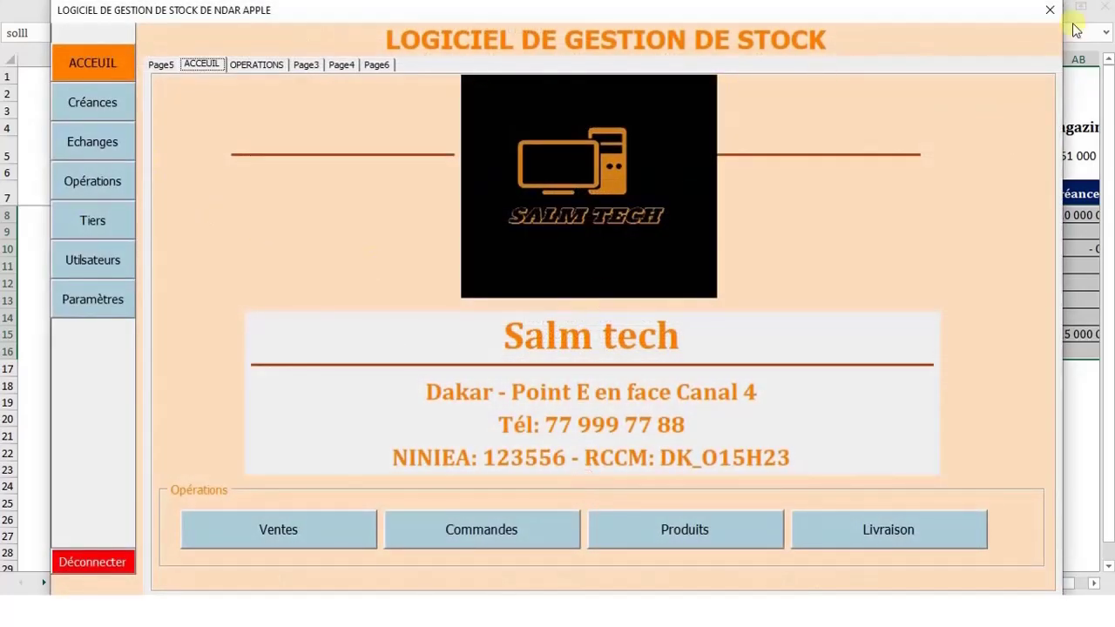
Close the stock application and view the Connexion form's Connecter button Click code in the VBA editor
left_click(1054, 12)
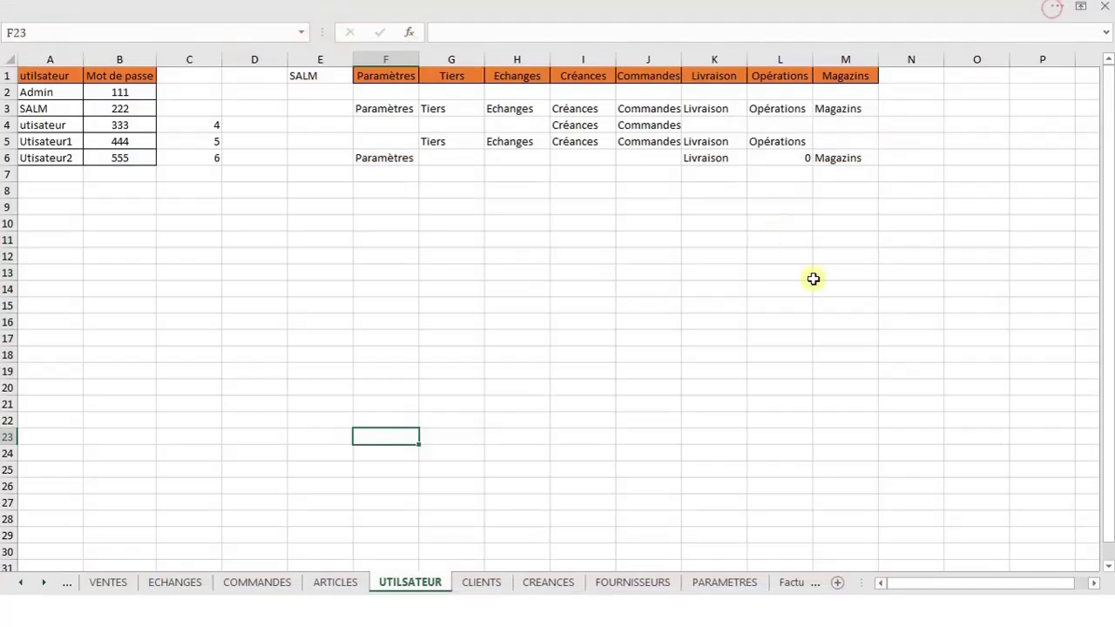
left_click(722, 585)
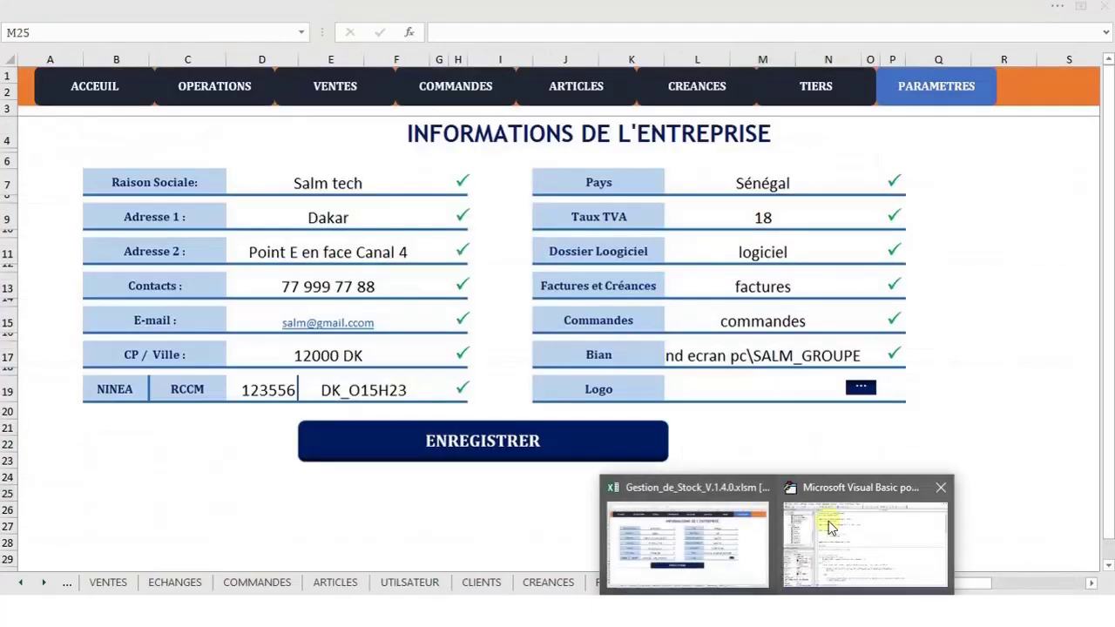
left_click(858, 522)
double_click(79, 201)
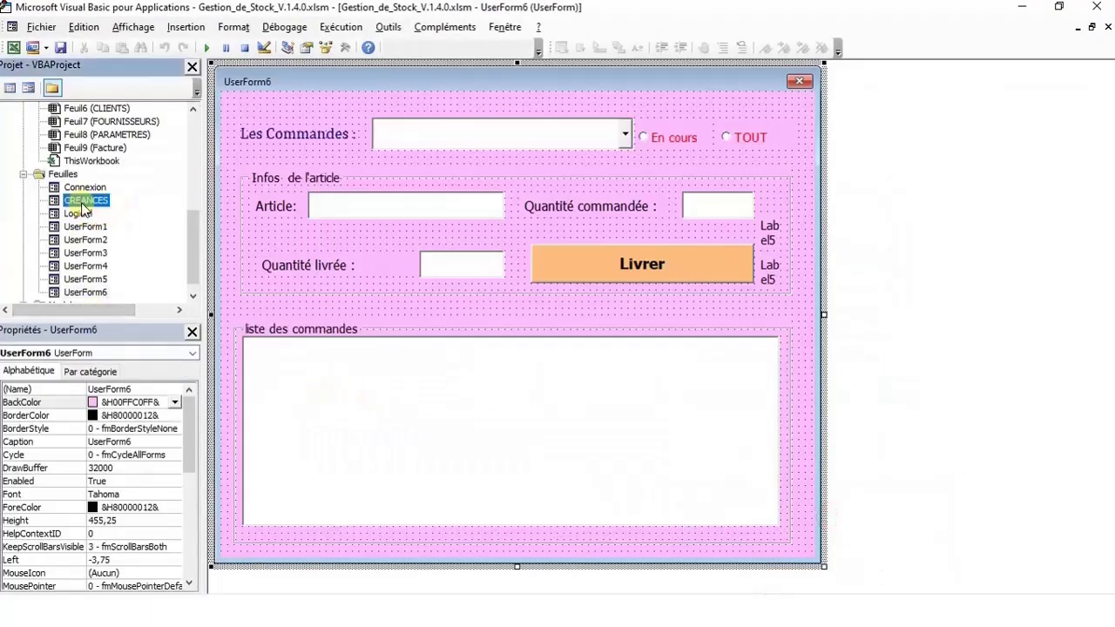
double_click(83, 186)
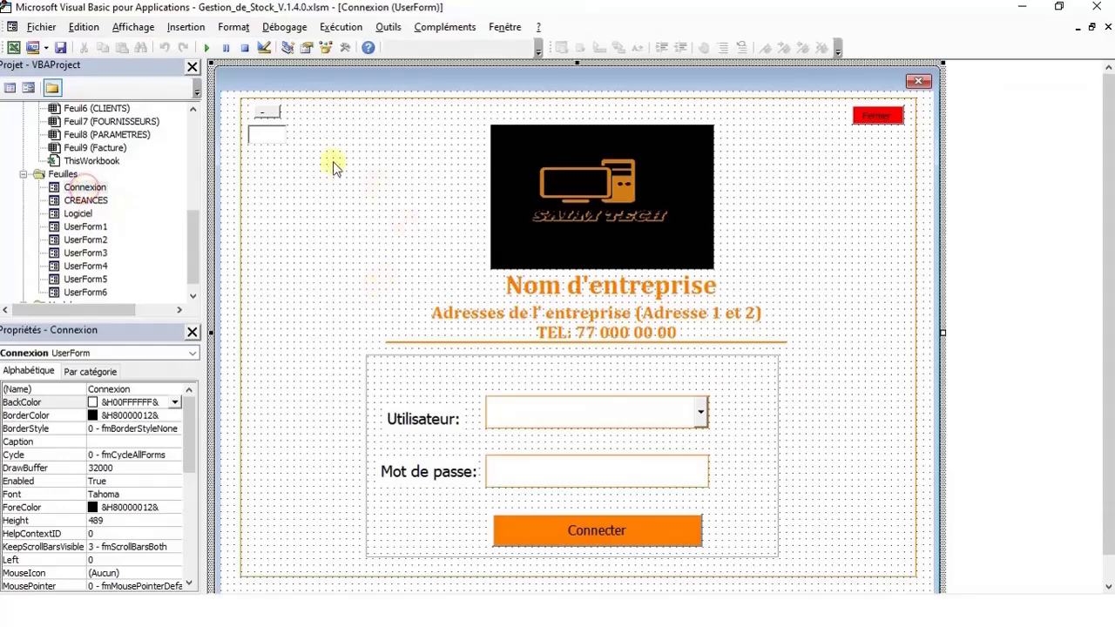
left_click(574, 535)
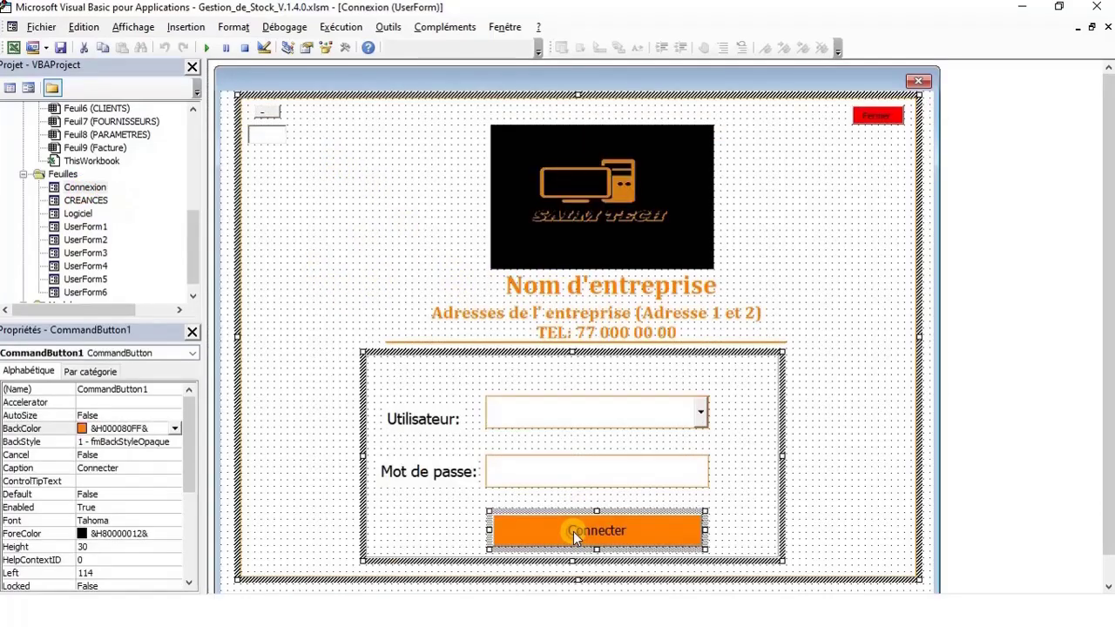
left_click(705, 514)
double_click(660, 527)
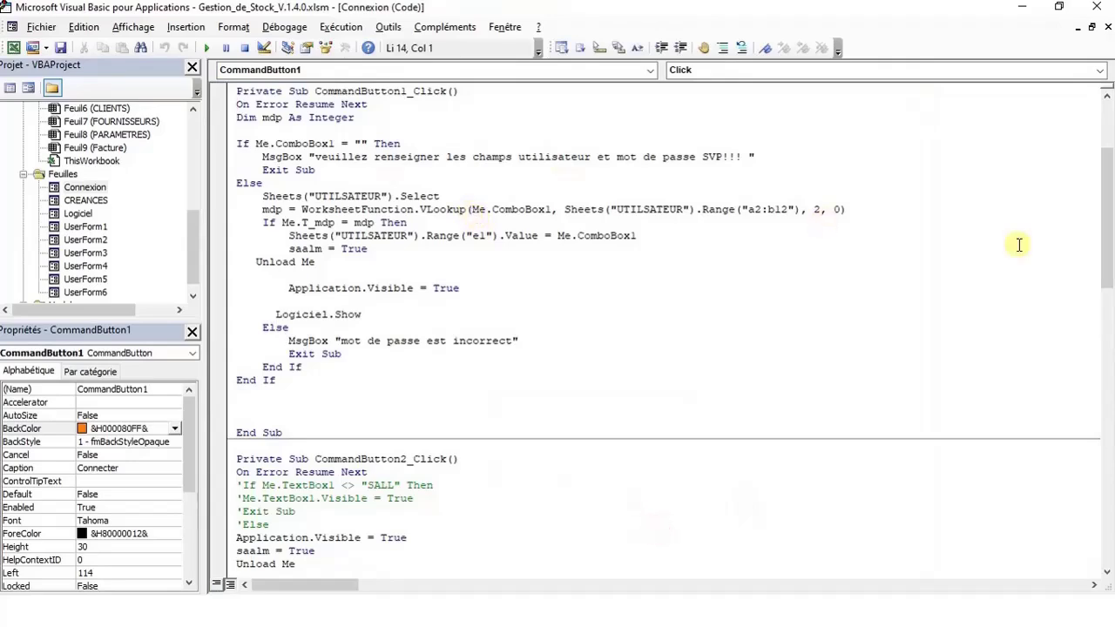
left_click_drag(1109, 248, 1108, 392)
Back in Excel, browse the Facture and PARAMETRES sheets
left_click(1021, 10)
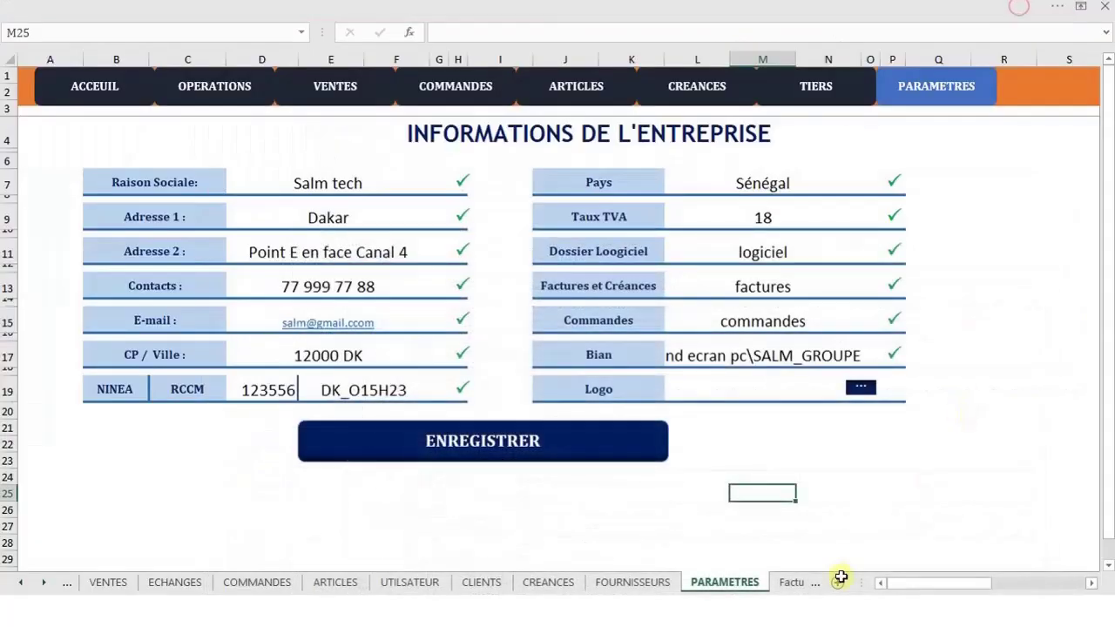
left_click(784, 582)
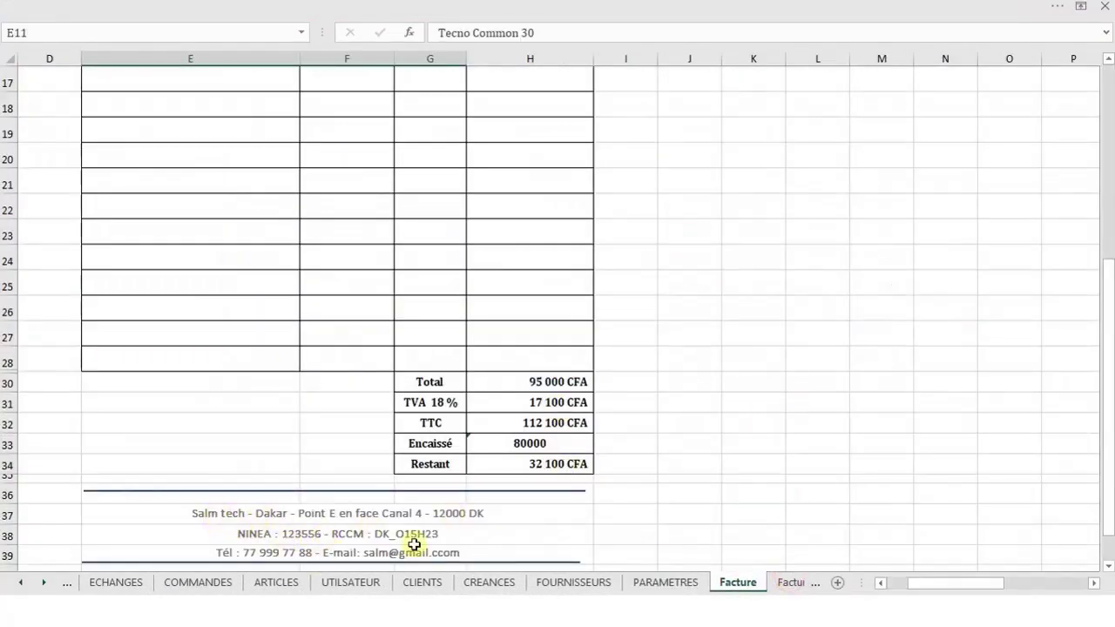
left_click(670, 584)
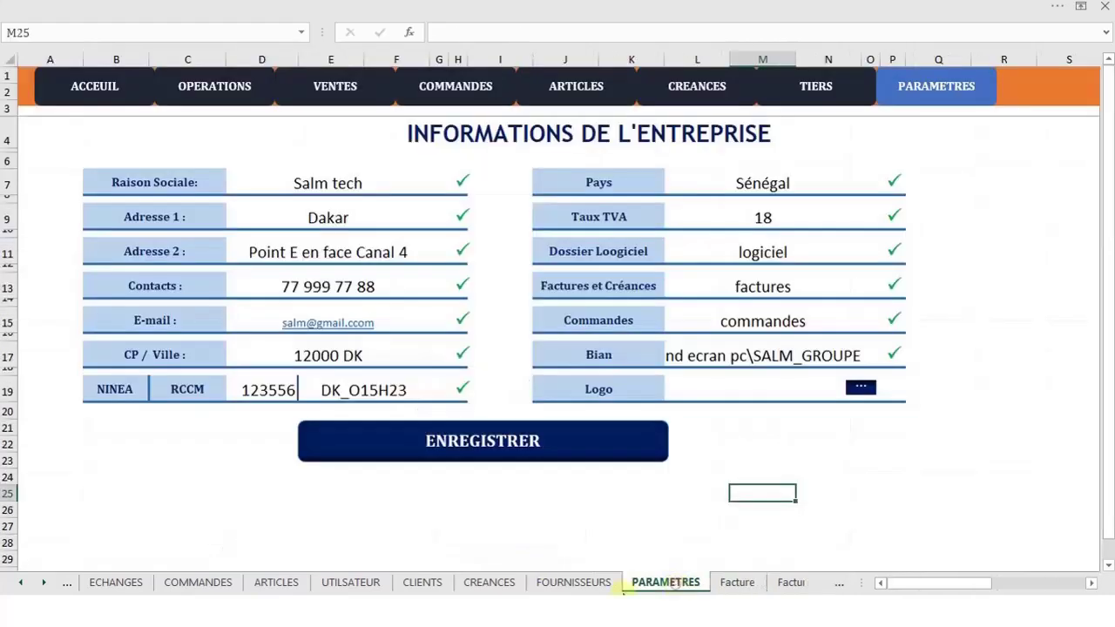
left_click(738, 581)
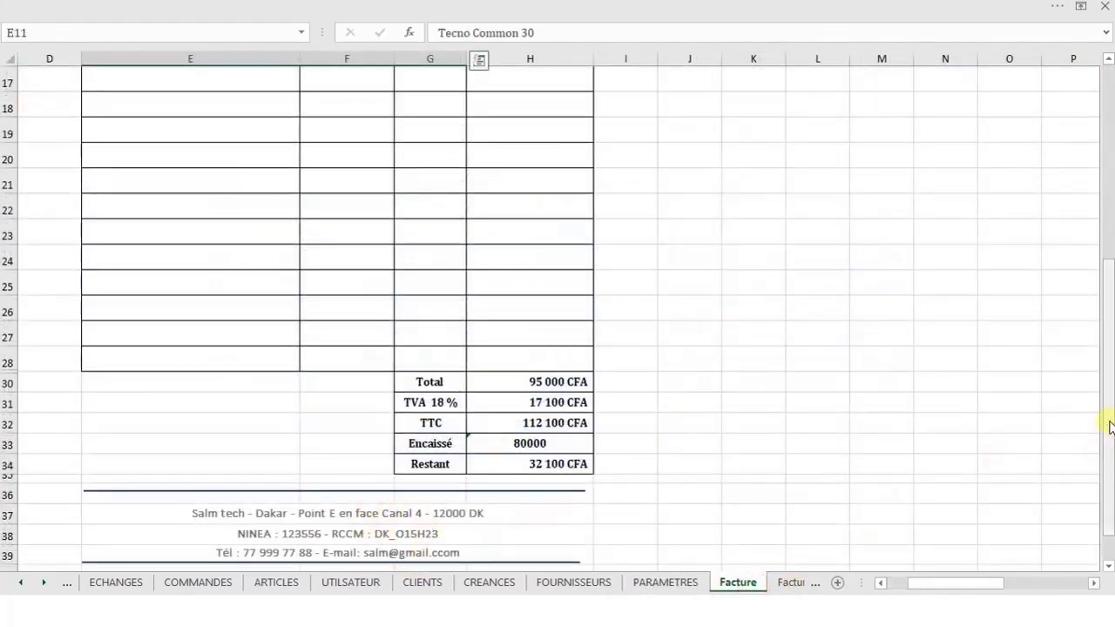
left_click_drag(1108, 422, 1080, 242)
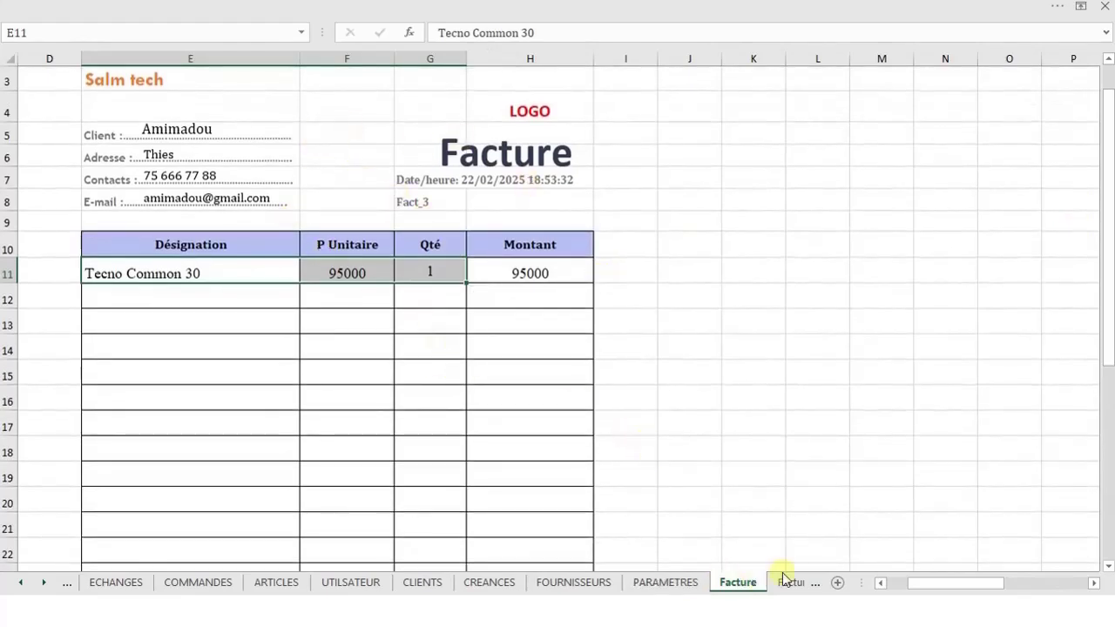
Open the Commande sheet, select logo cell H4 and show the full ribbon
left_click(826, 583)
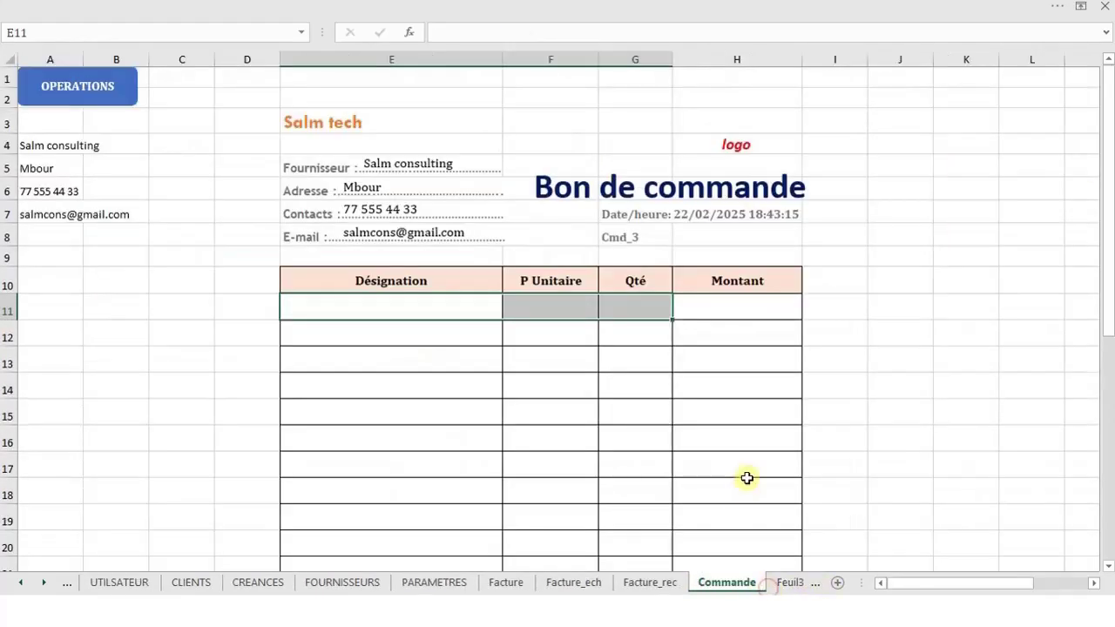
left_click(734, 144)
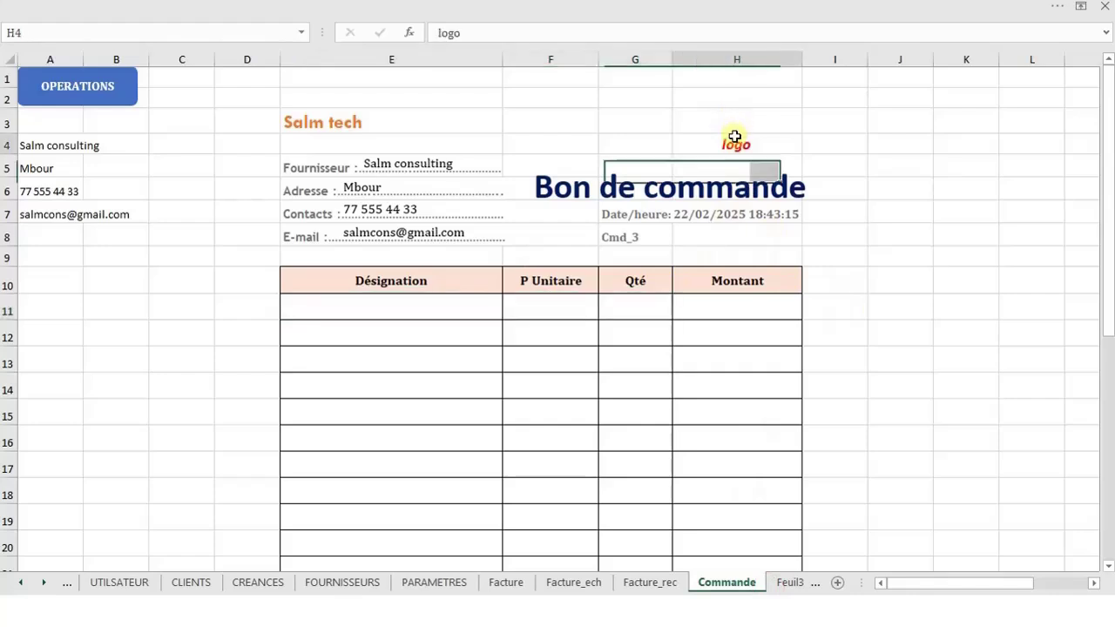
left_click(325, 8)
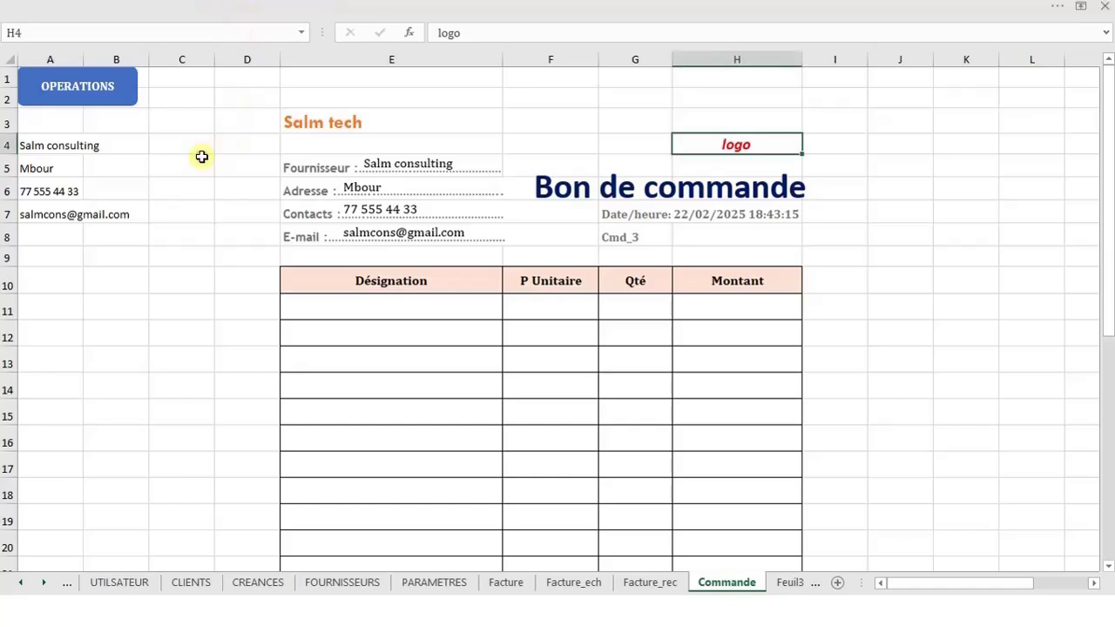
left_click(1020, 5)
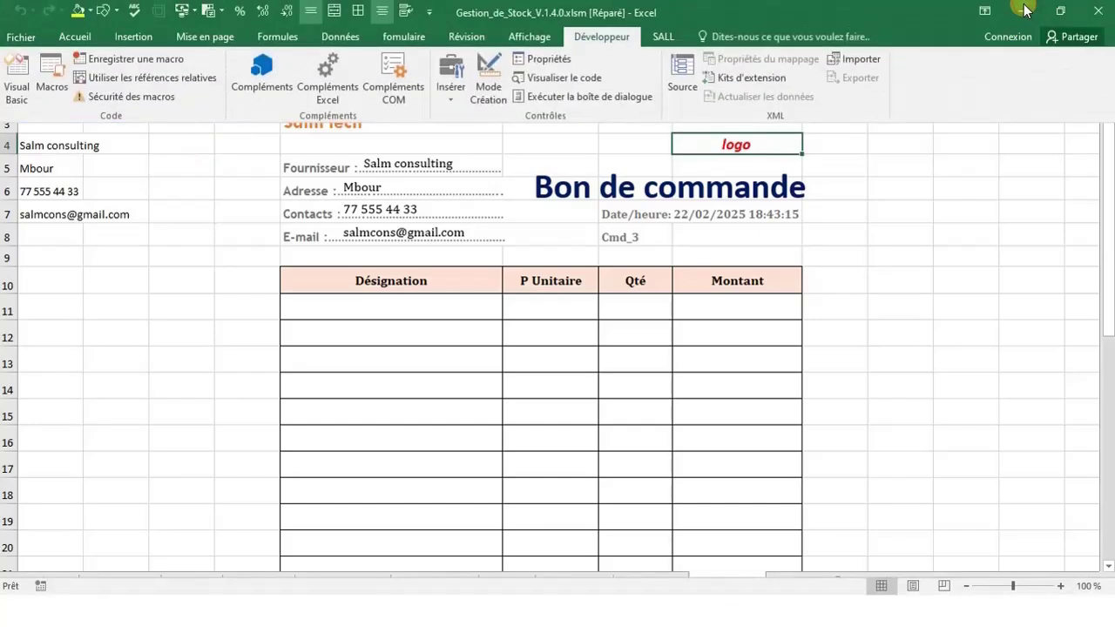
Insert the SALM_GROUPE picture from the fond ecran pc folder
left_click(138, 36)
left_click(190, 69)
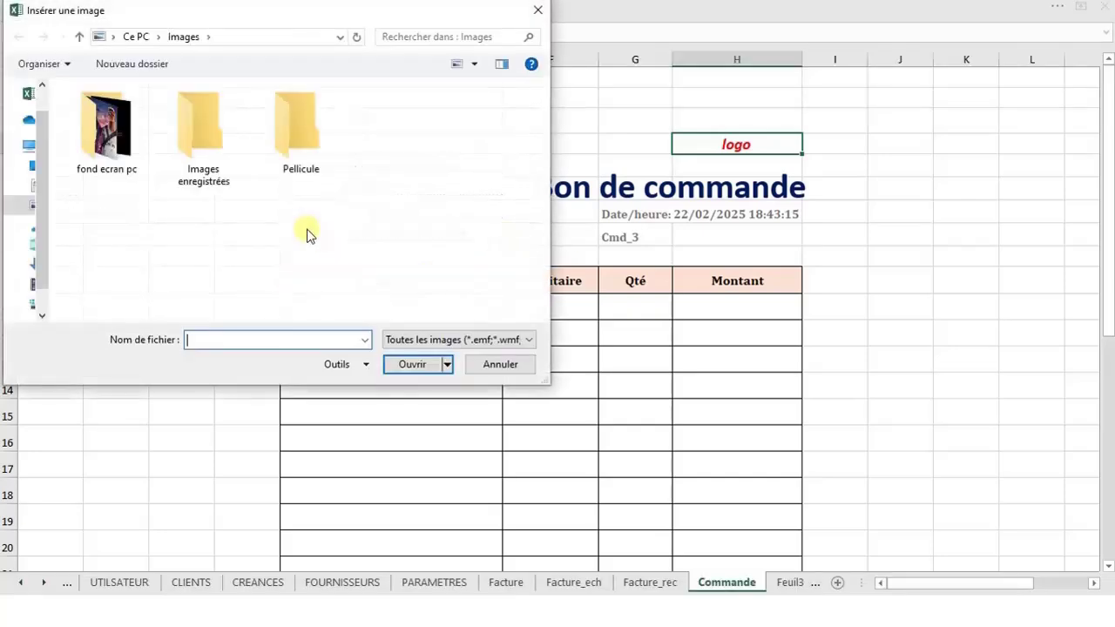
double_click(107, 146)
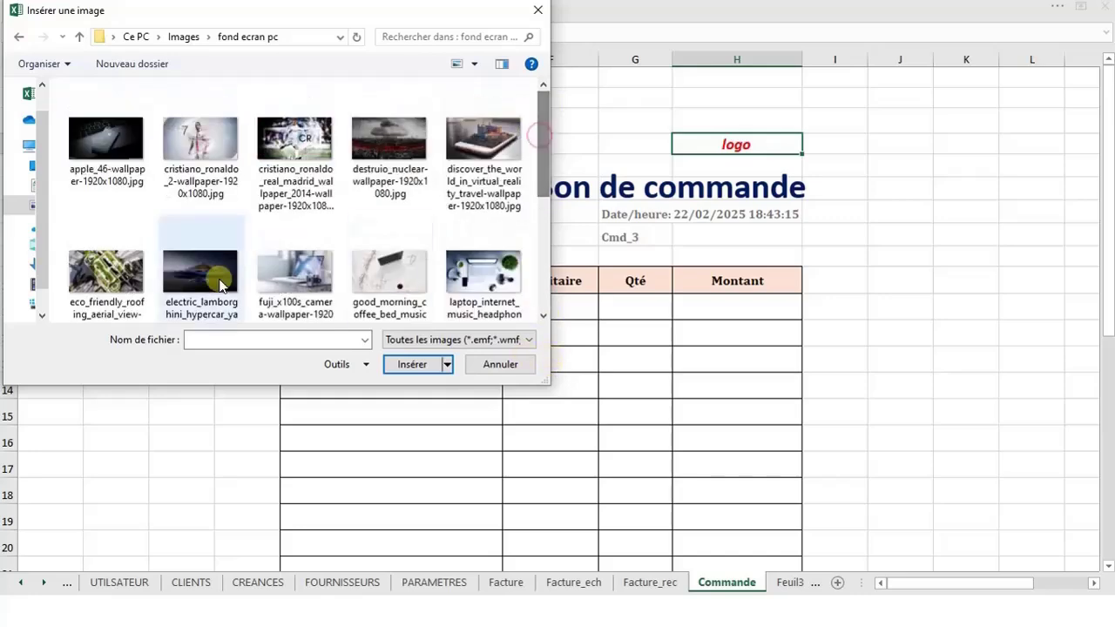
left_click_drag(543, 144, 542, 253)
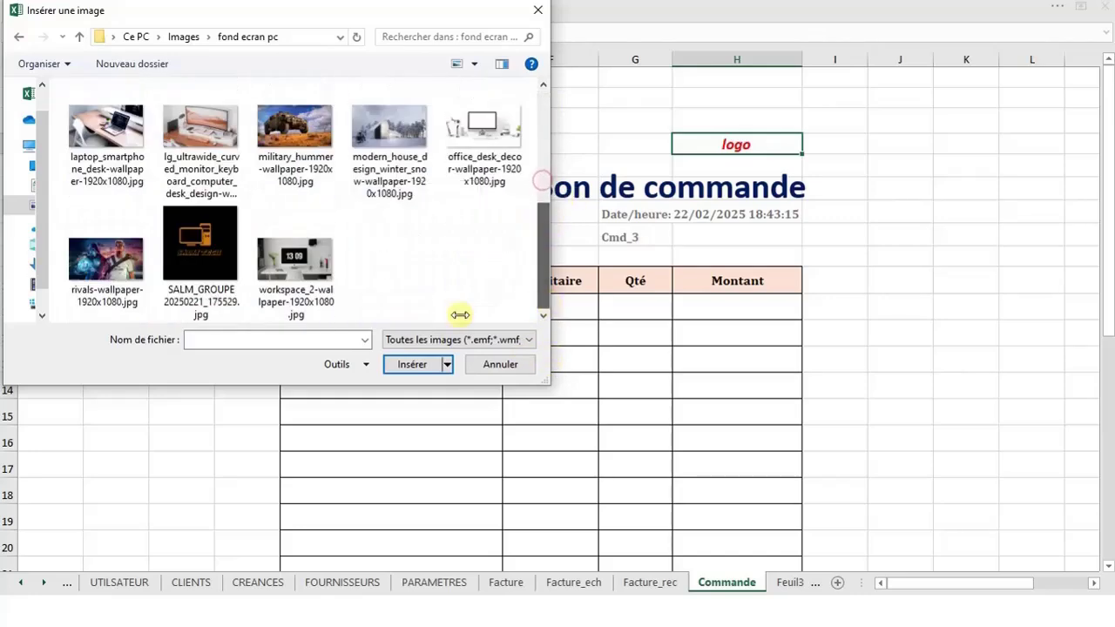
left_click(207, 253)
double_click(207, 253)
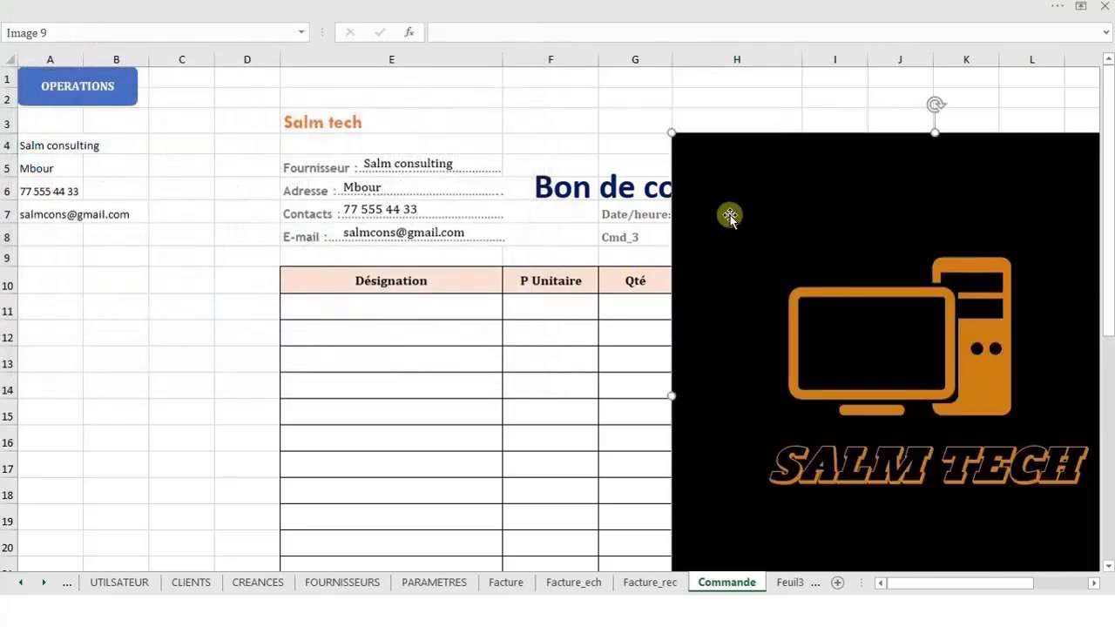
Shrink the logo and place it over G3–H4 above the Bon de commande title
left_click_drag(671, 126, 985, 393)
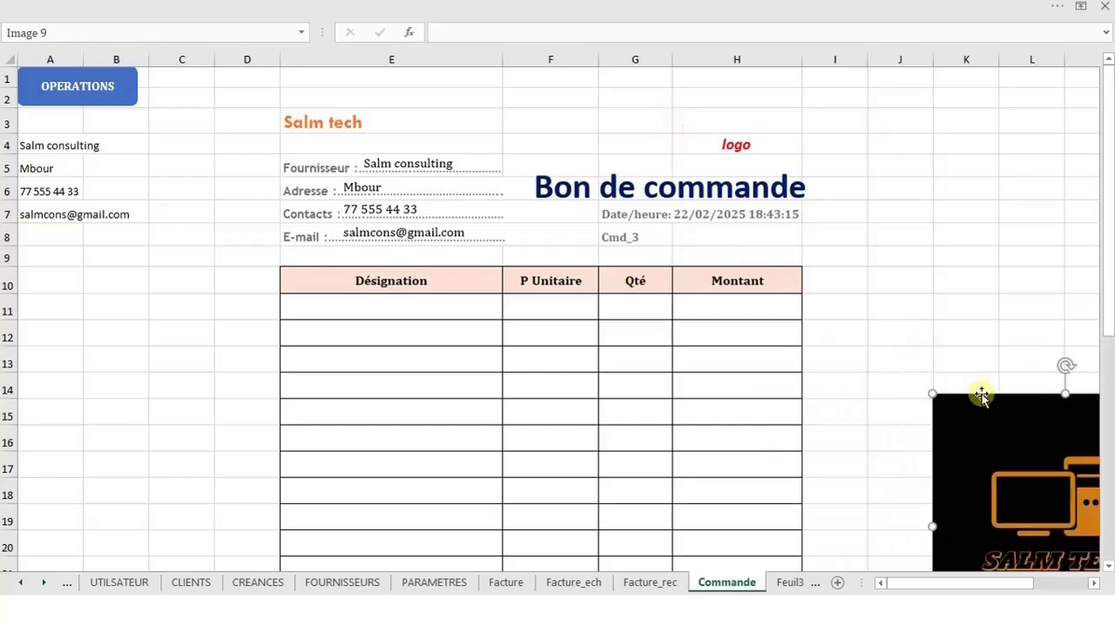
left_click_drag(1000, 439, 695, 112)
left_click_drag(627, 68, 824, 266)
left_click_drag(863, 307, 781, 148)
left_click(816, 149)
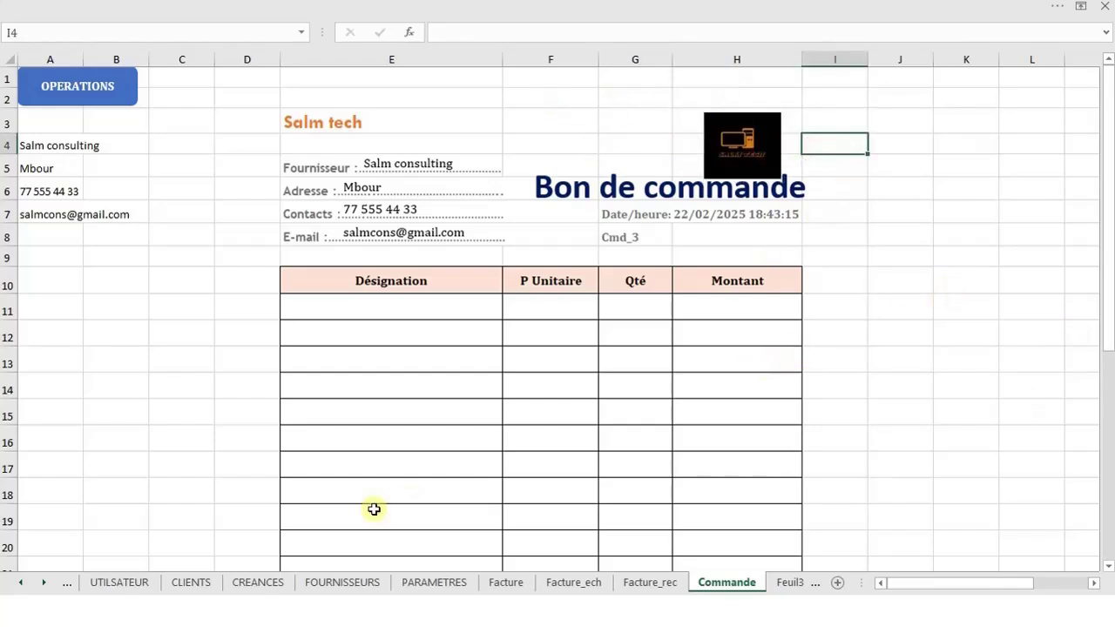
Review the user names in A3:A5 and the password cell B5 on the UTILISATEUR sheet
left_click(138, 582)
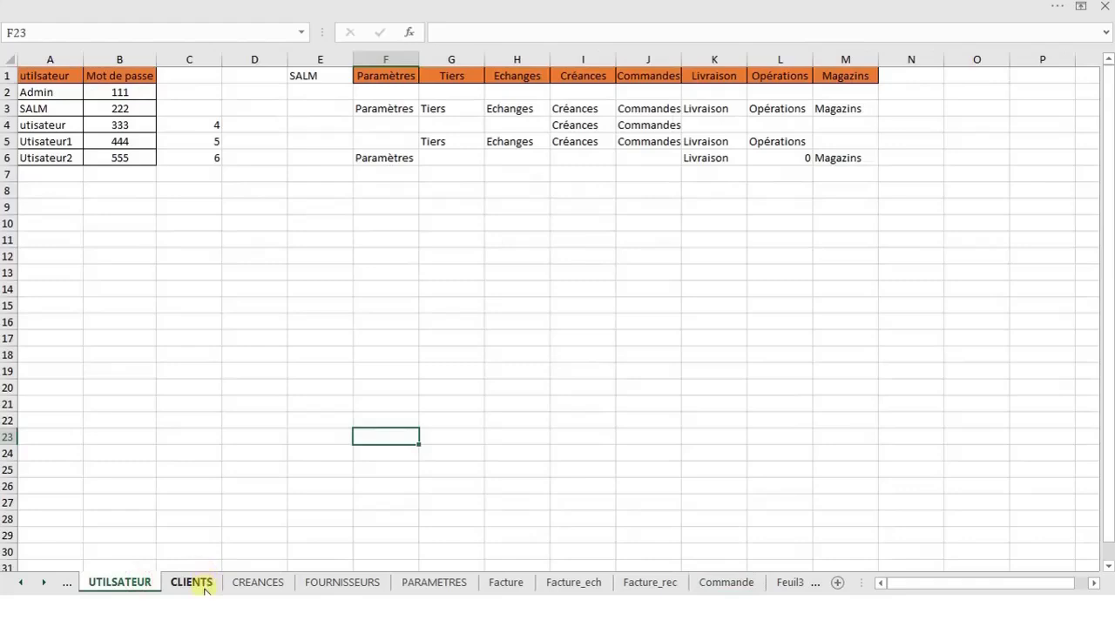
left_click(89, 103)
left_click_drag(59, 106, 63, 142)
left_click(121, 142)
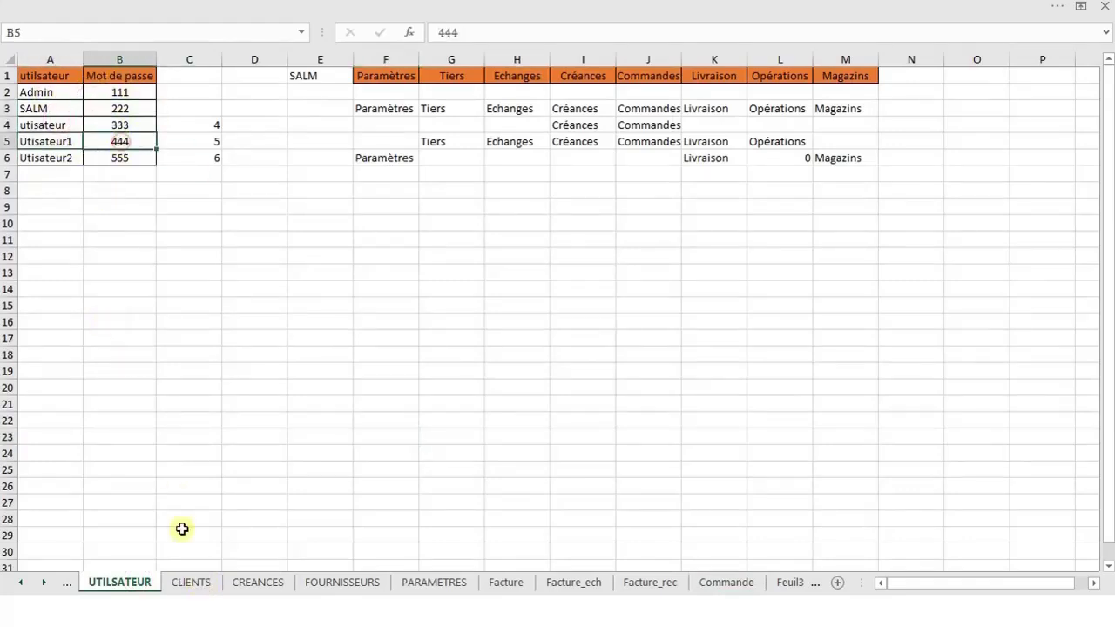
Go through the CLIENTS and OPERATIONS sheets to the ACCEUIL dashboard
left_click(194, 583)
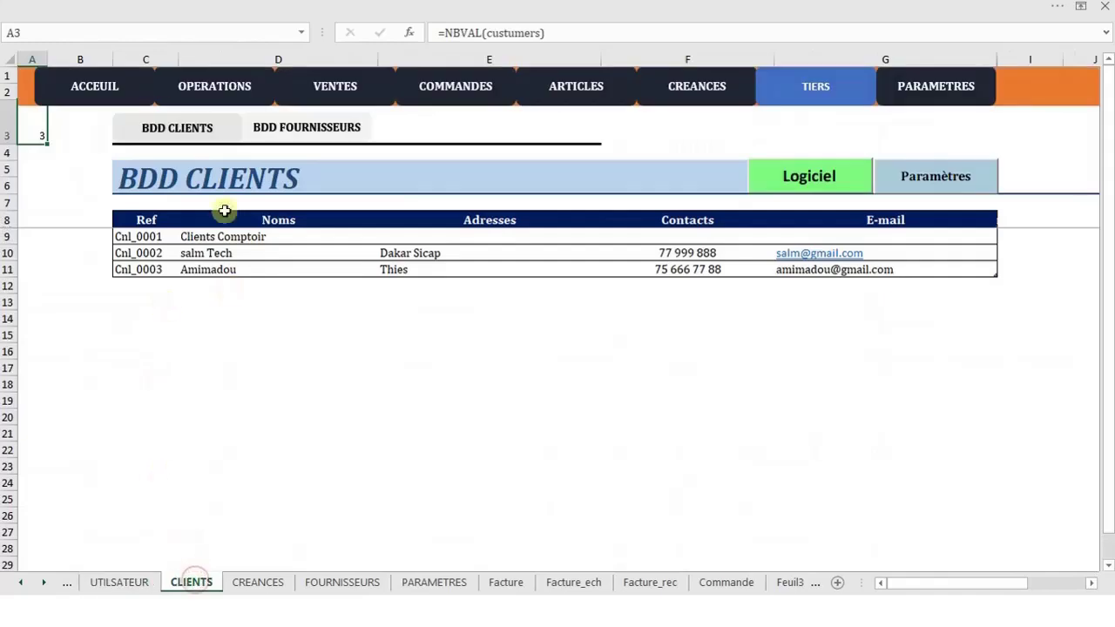
left_click(196, 85)
left_click(87, 94)
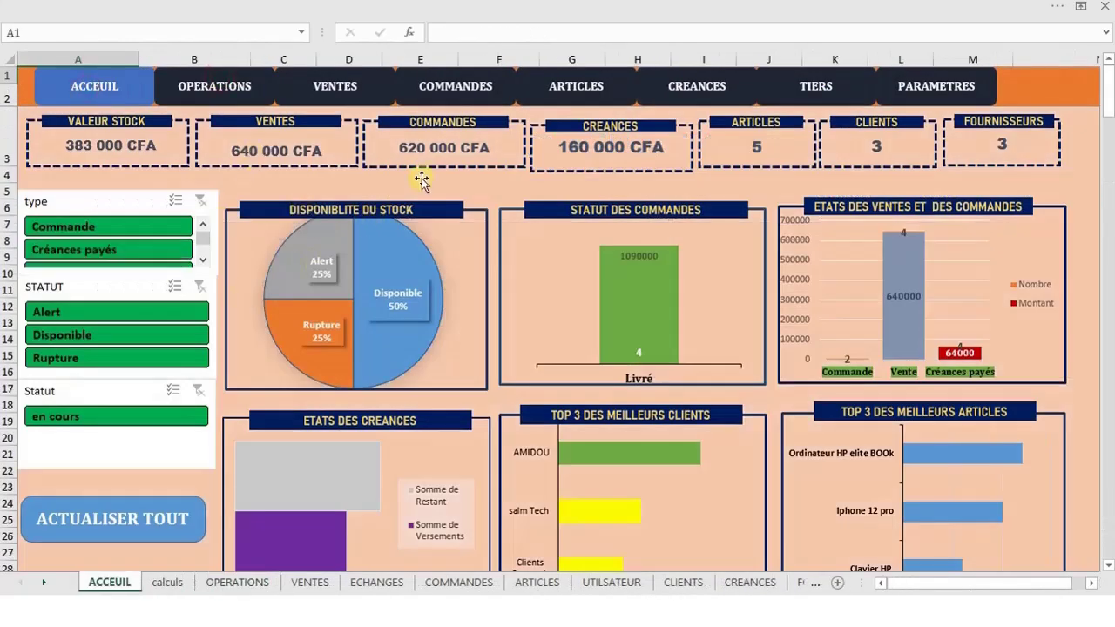